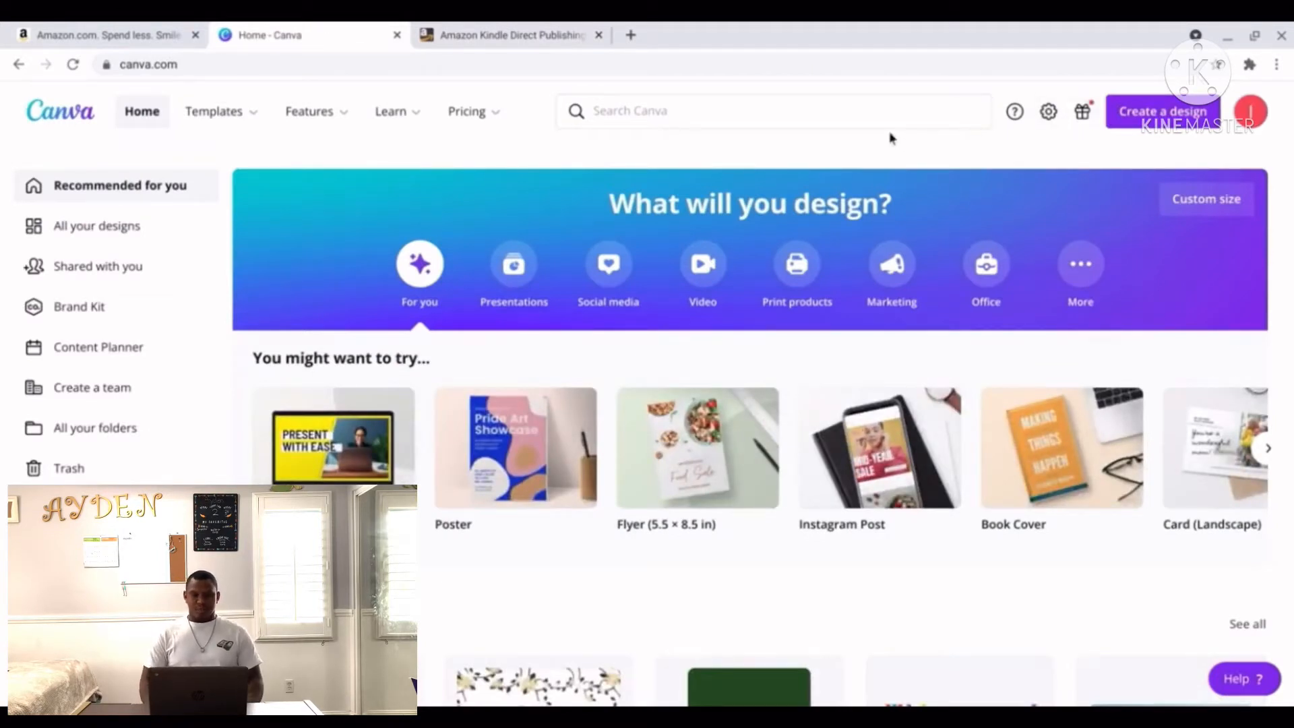
Search Canva for 'wedding' and open the Cream and Peach Wedding Corflute Sign template.
left_click(869, 117)
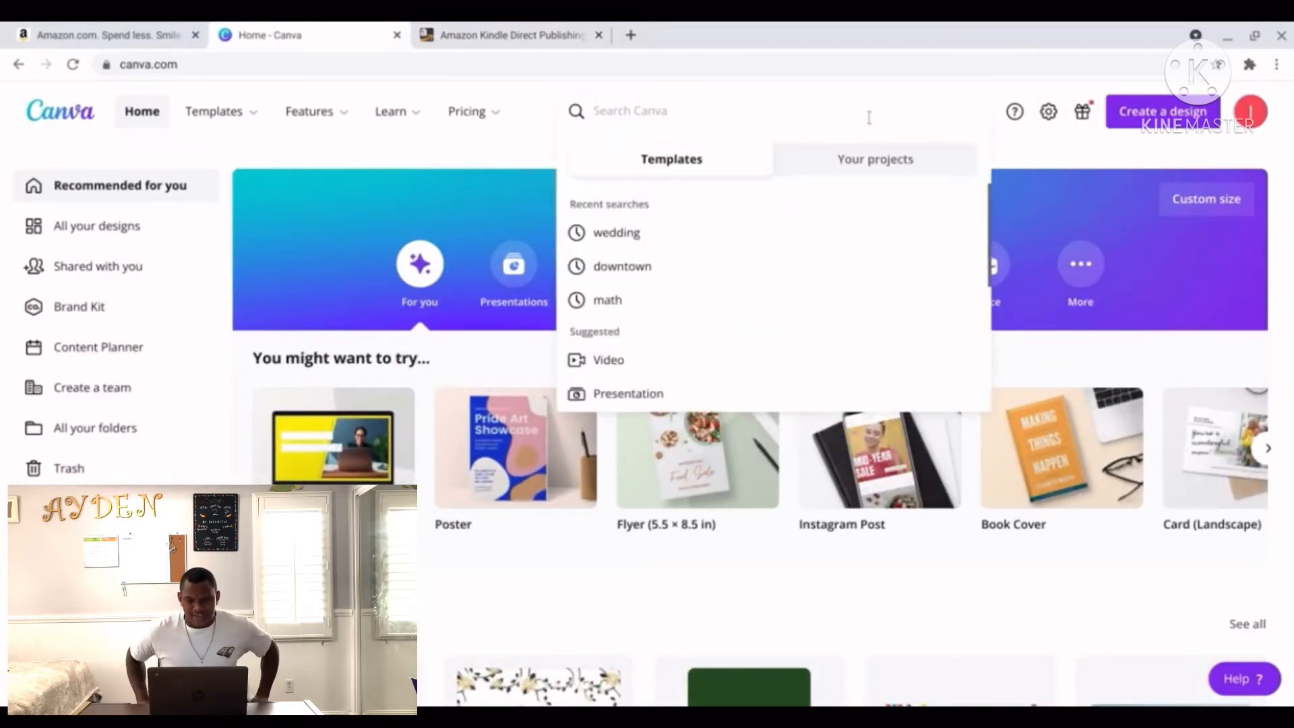
type("wedding")
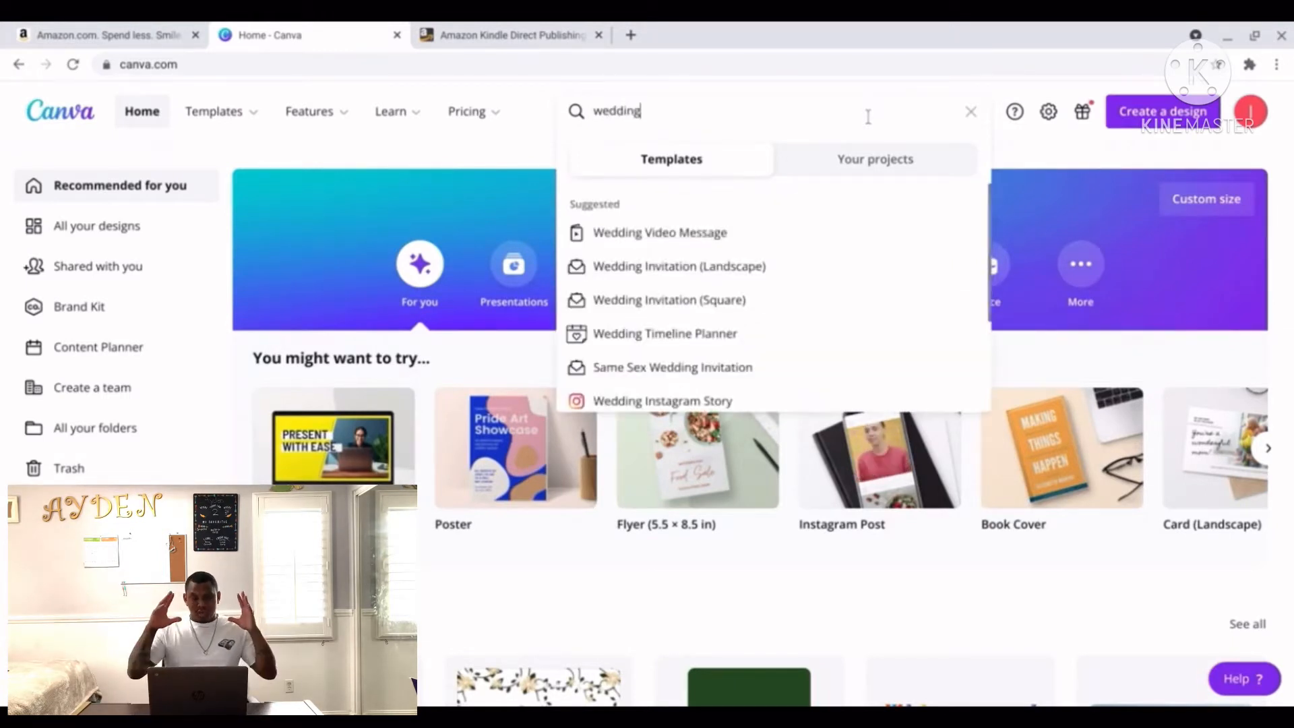
key("Return")
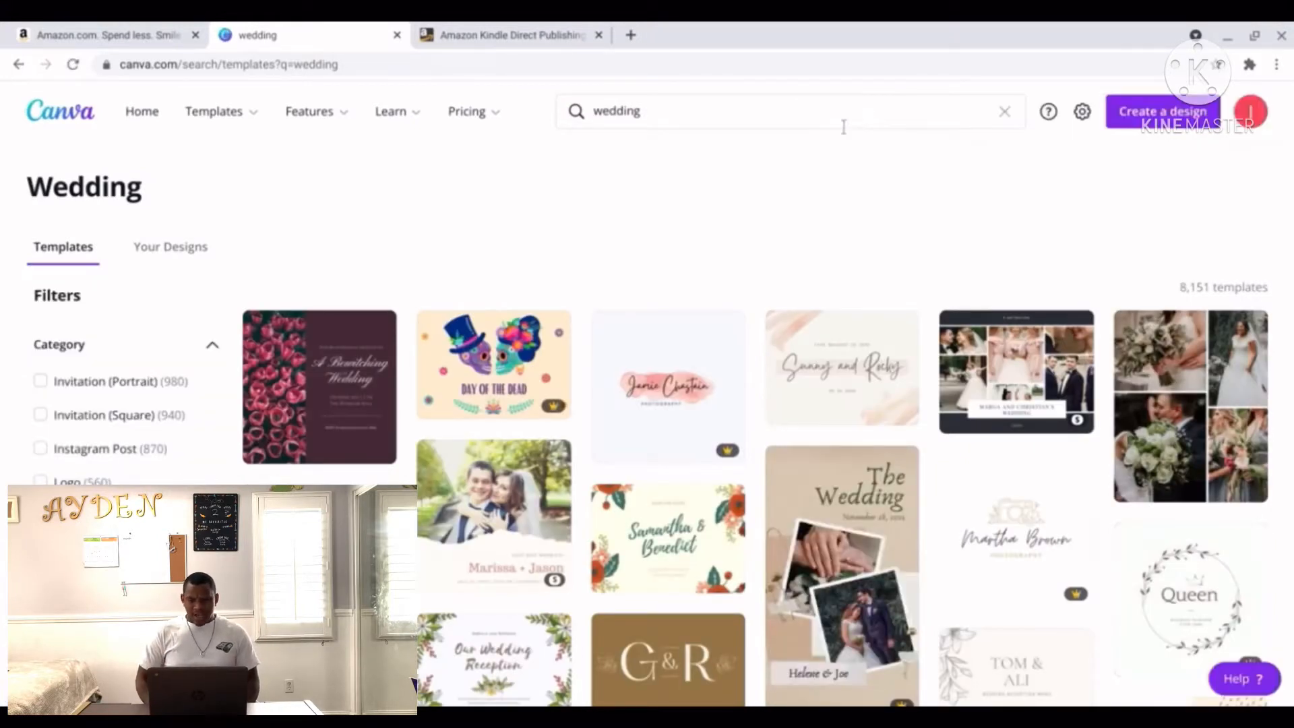
scroll(830, 177, "down", 1)
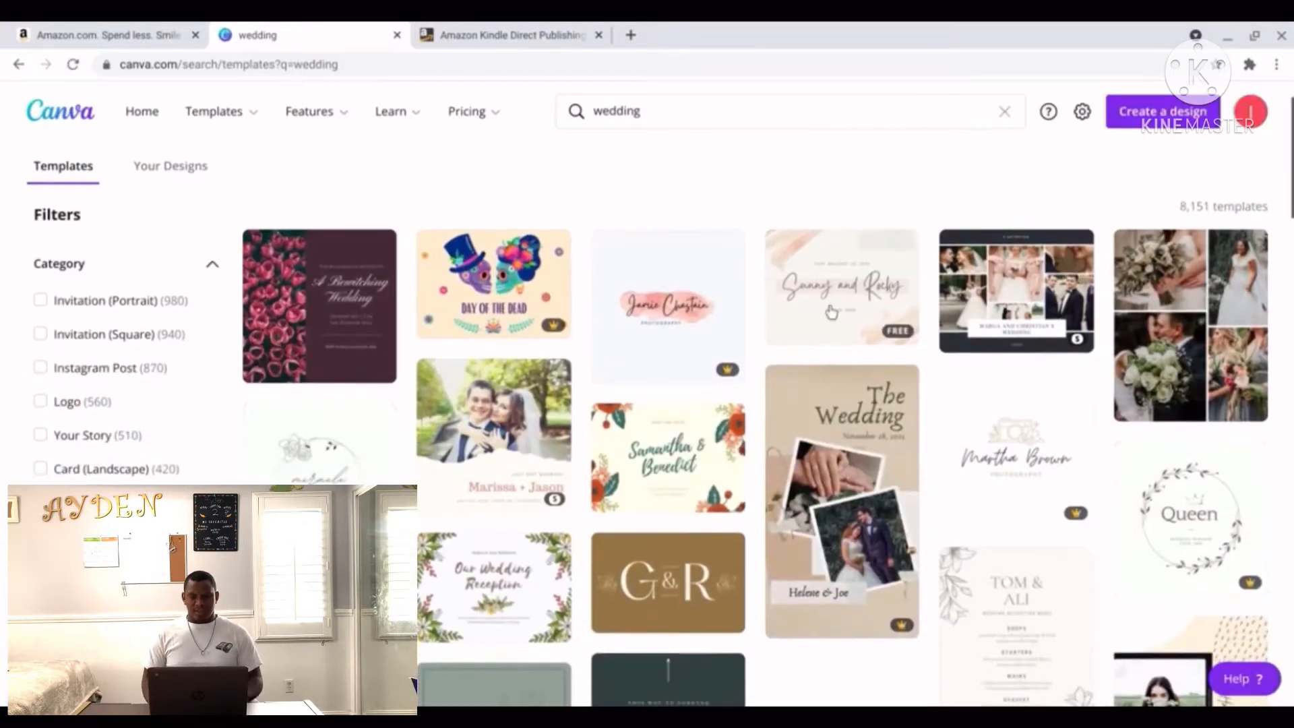
left_click(876, 323)
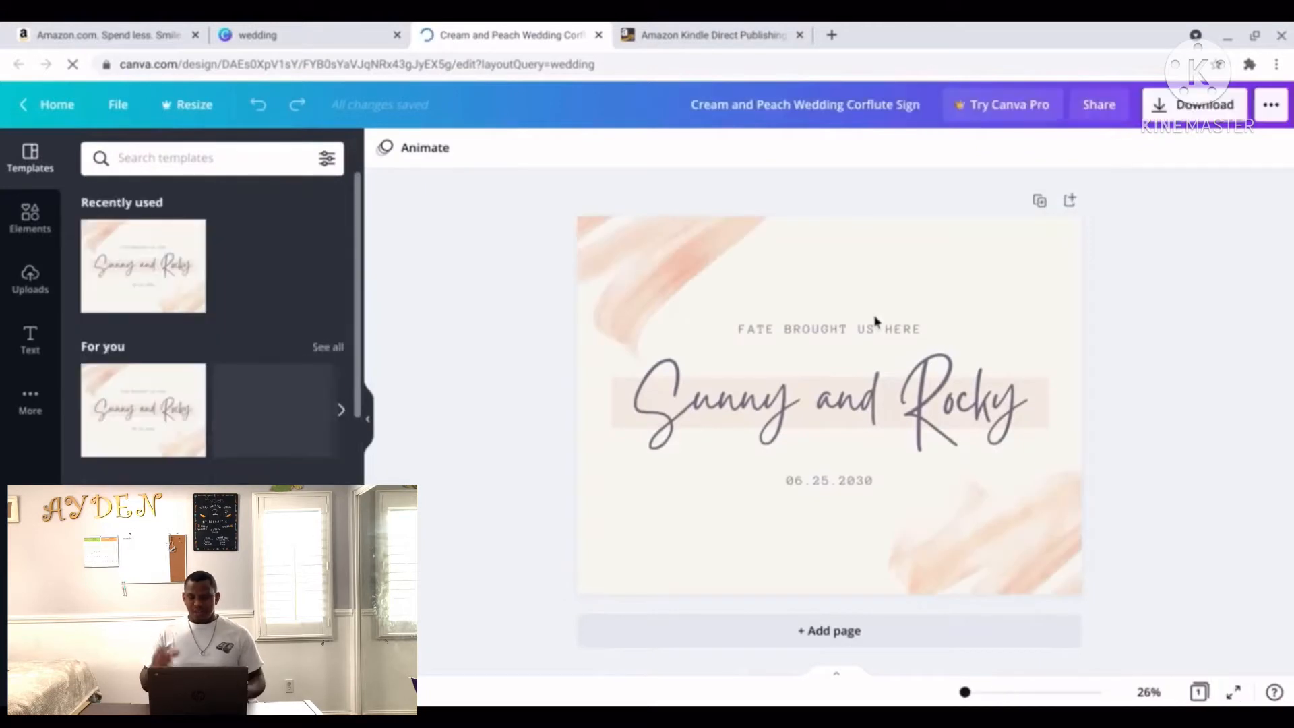
Delete the date line and the 'FATE BROUGHT US HERE' tagline from the sign.
left_click(813, 486)
key("Delete")
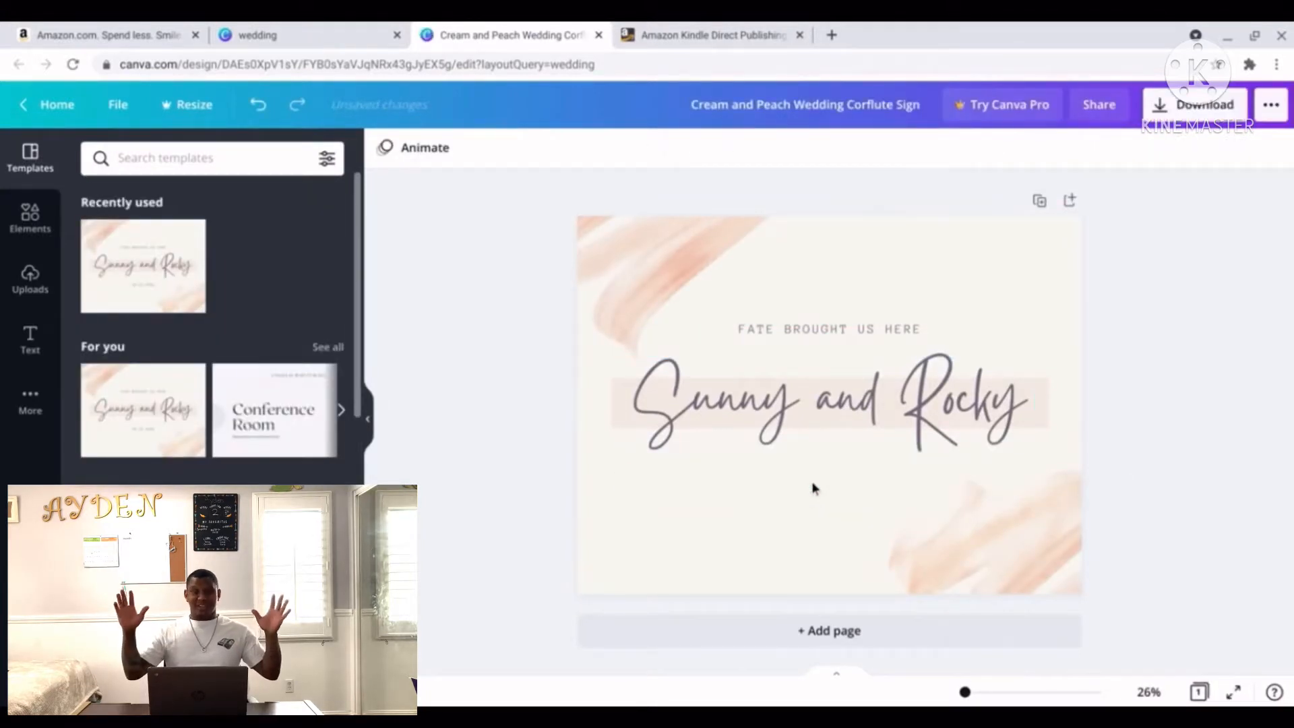
left_click(845, 329)
key("Delete")
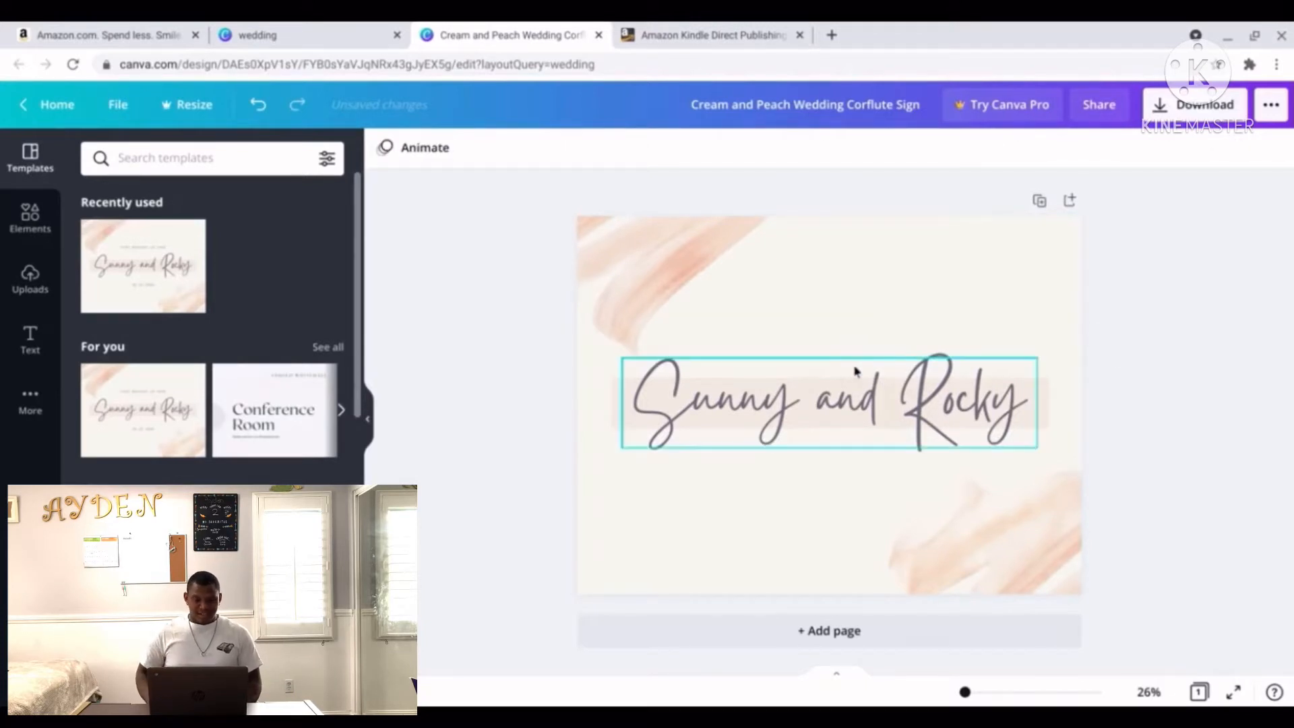
Replace the couple's names with 'Guest Book', enlarge it to size 270 and centre it.
left_click(885, 400)
double_click(1026, 407)
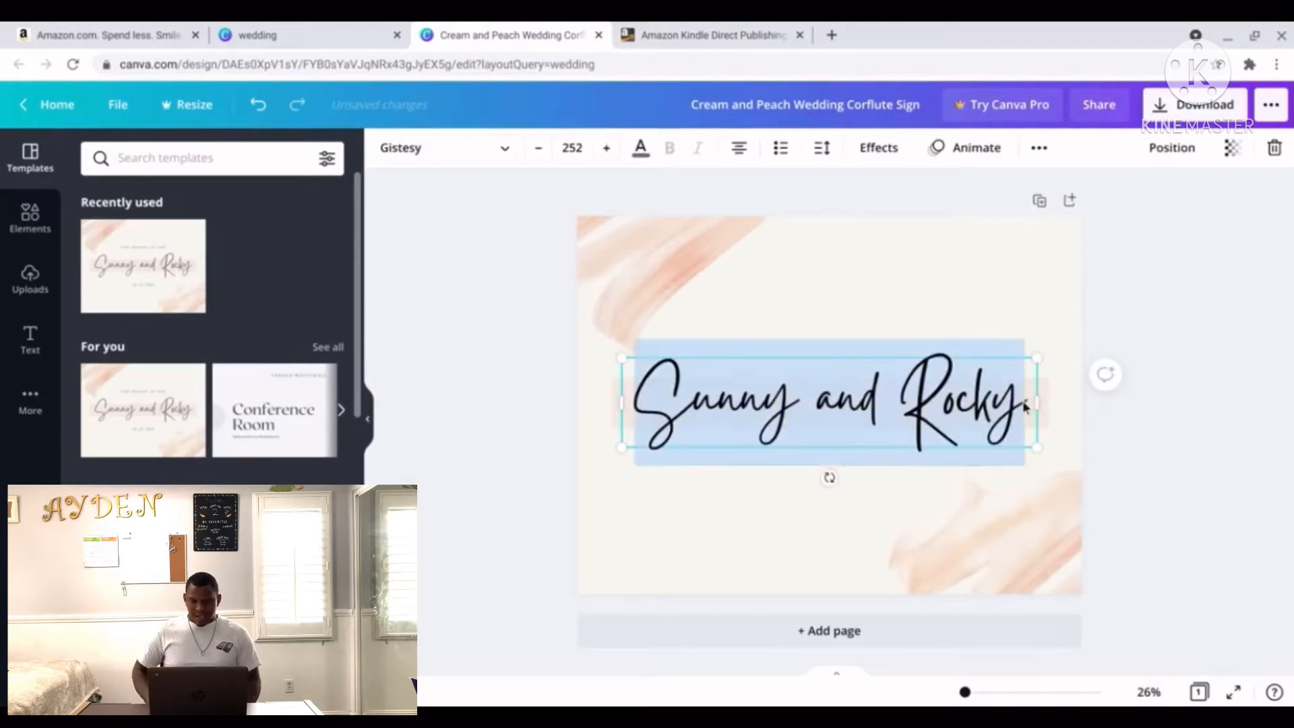
type("Gue")
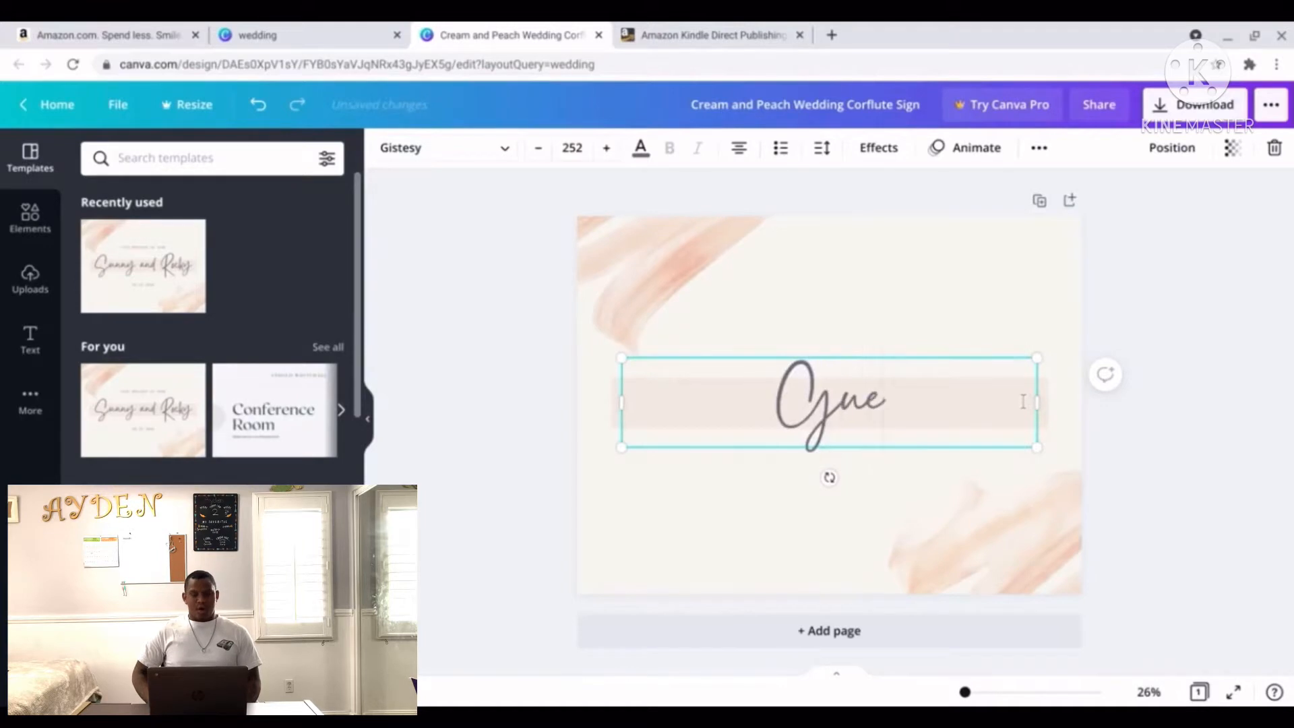
type("st Book")
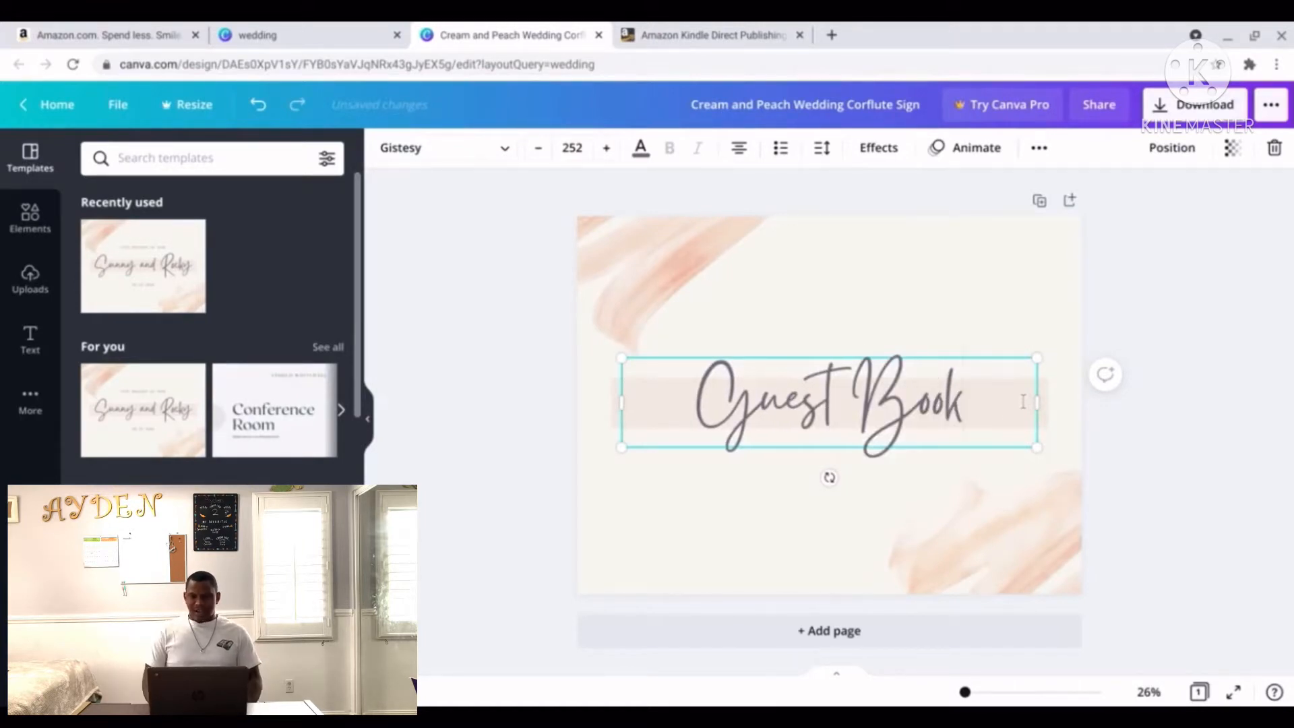
left_click_drag(1036, 453, 1068, 465)
left_click(1177, 481)
left_click_drag(896, 410, 880, 406)
left_click(721, 497)
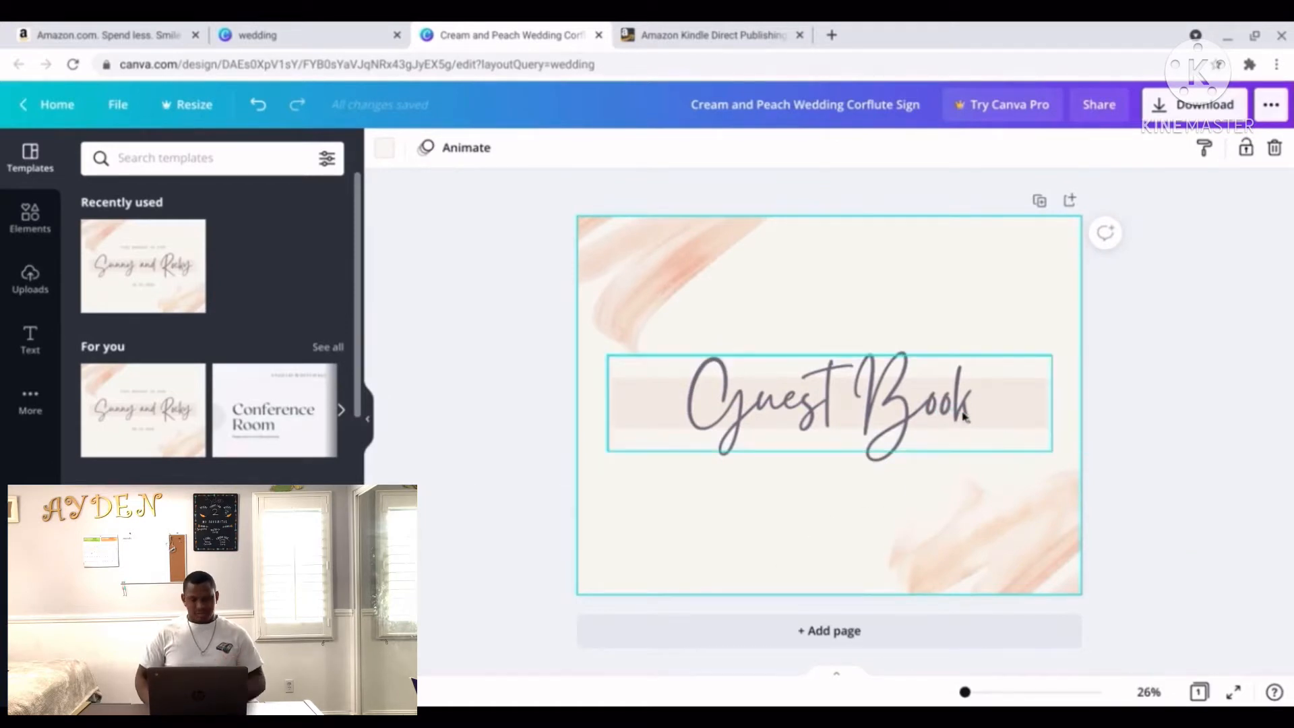
left_click(964, 390)
Set the Guest Book title in the Allura script font.
triple_click(964, 391)
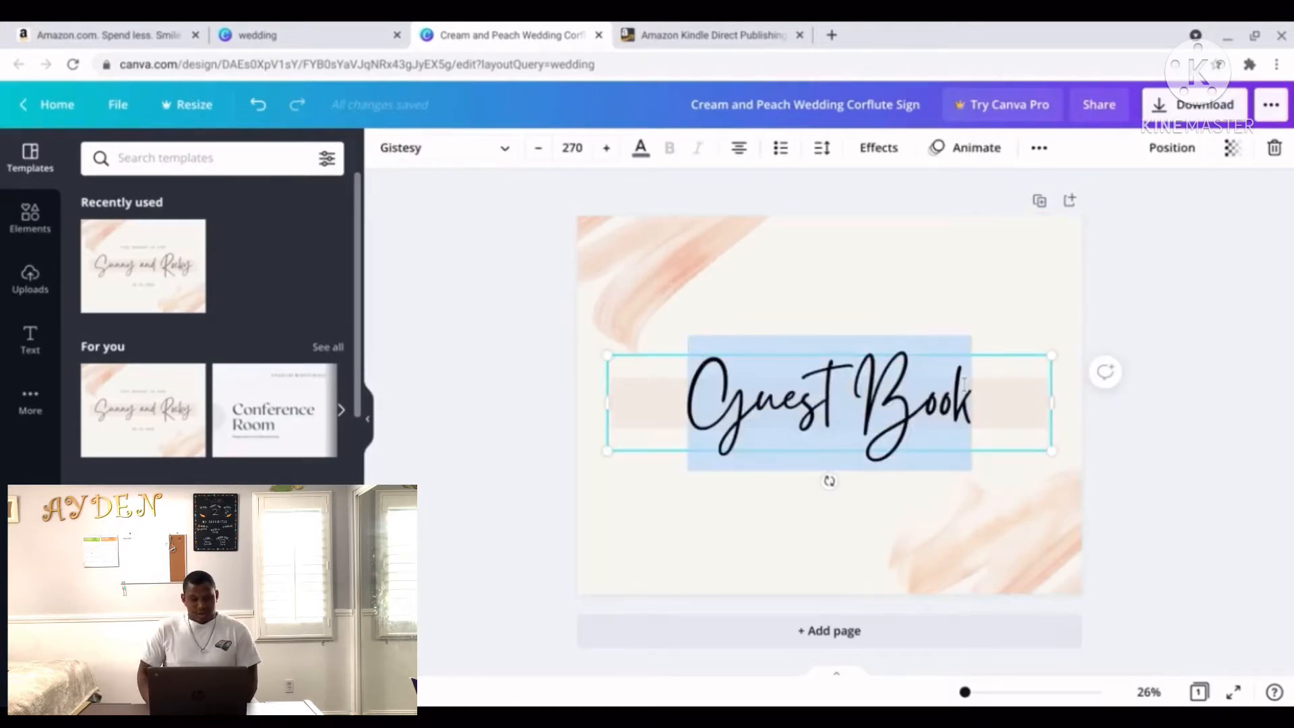
left_click(496, 151)
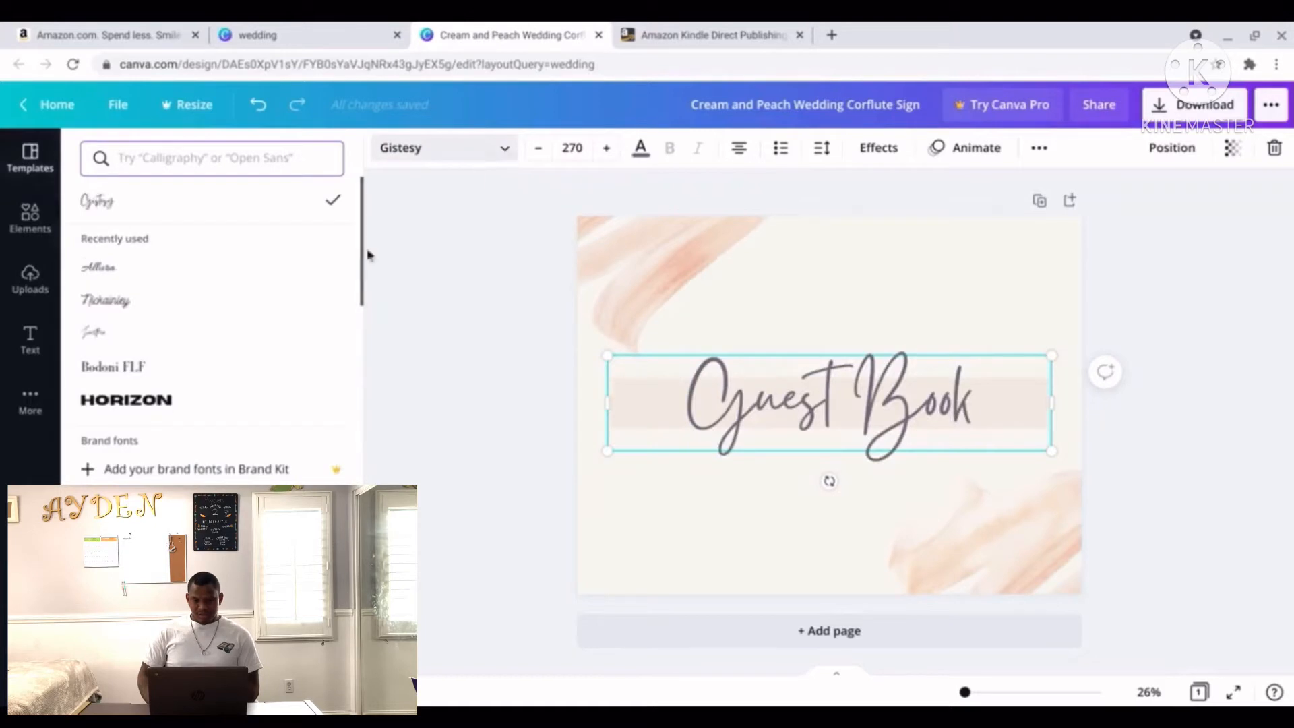
left_click(261, 274)
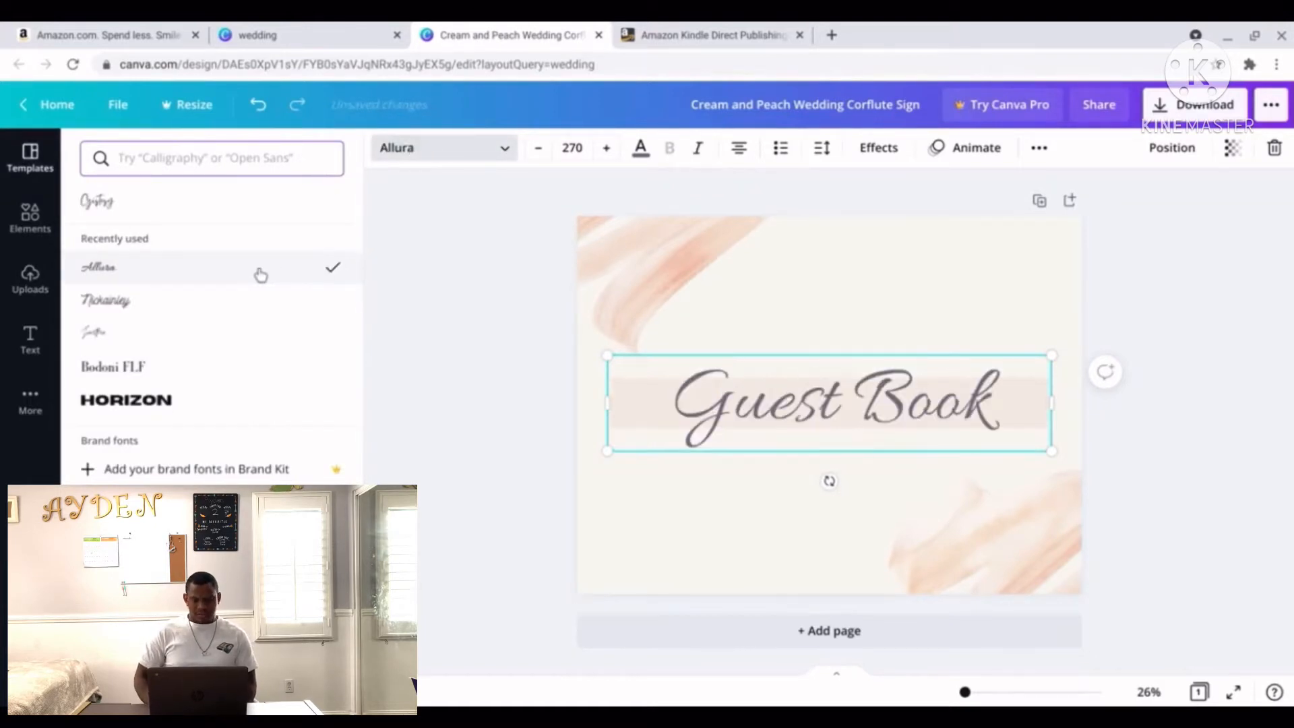
left_click(231, 301)
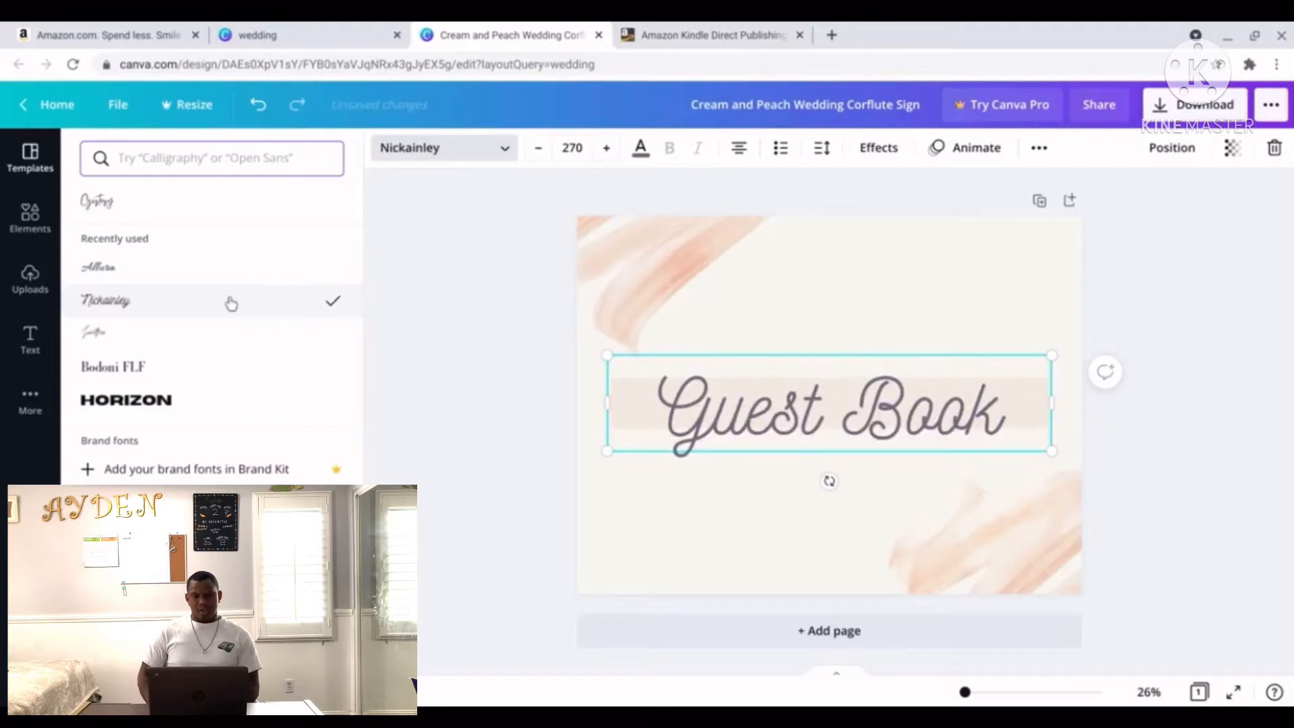
left_click(181, 333)
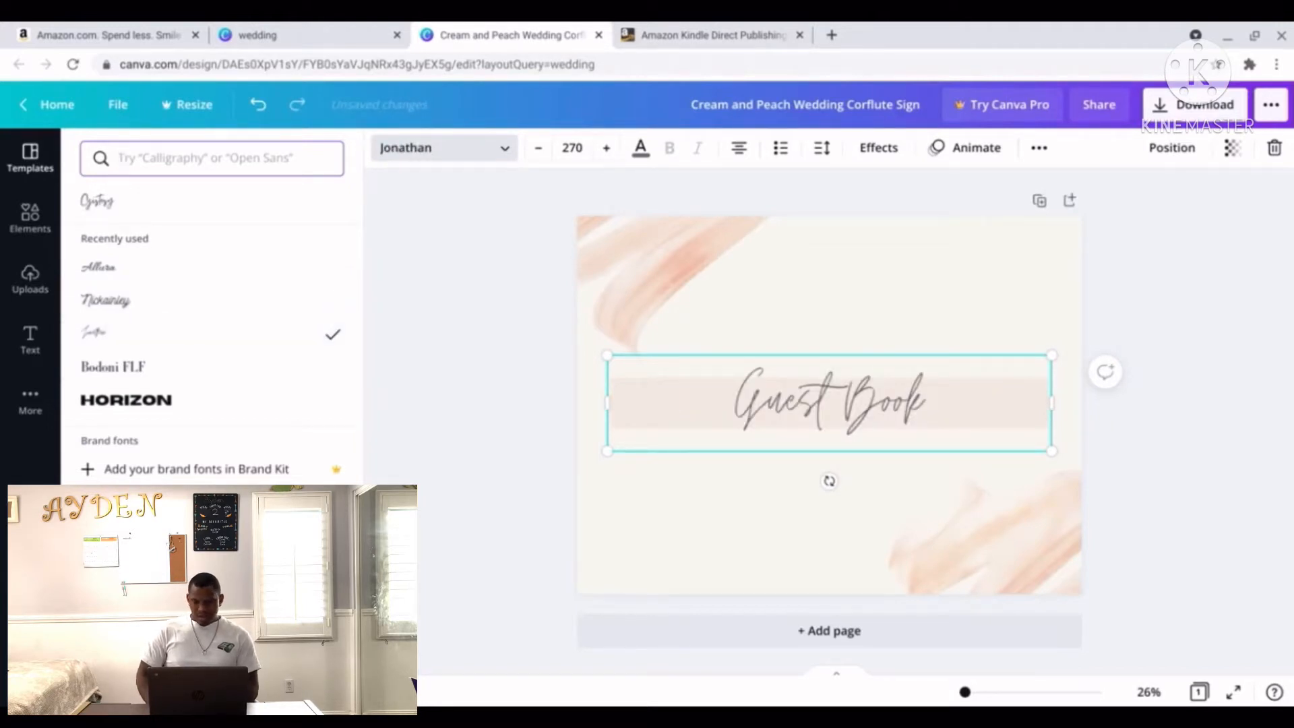
scroll(212, 323, "down", 6)
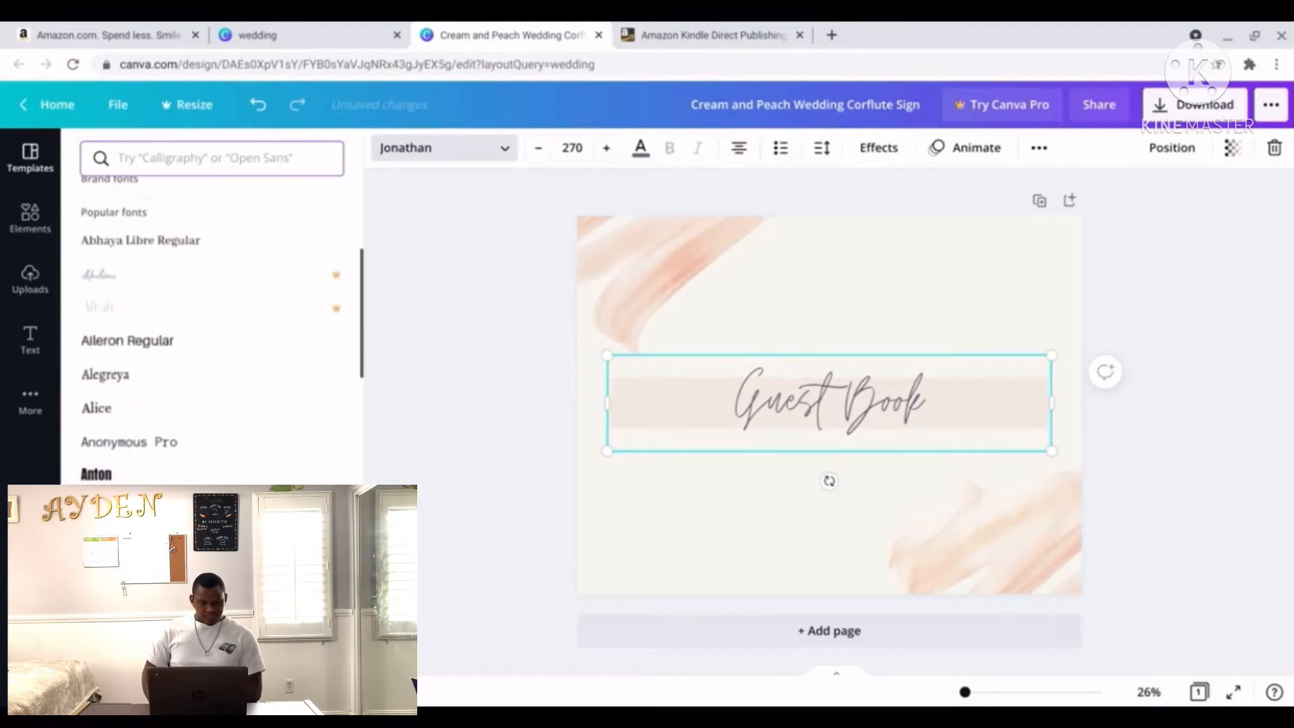
scroll(212, 324, "down", 3)
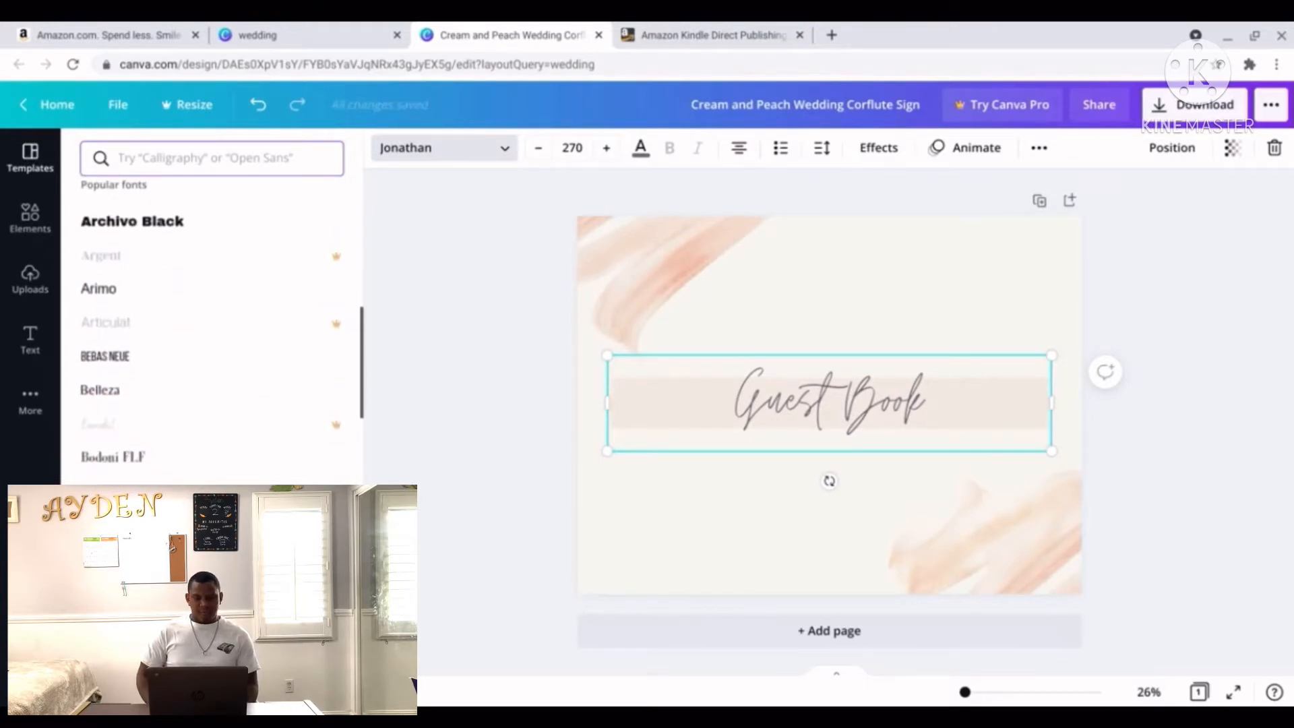
scroll(212, 324, "up", 8)
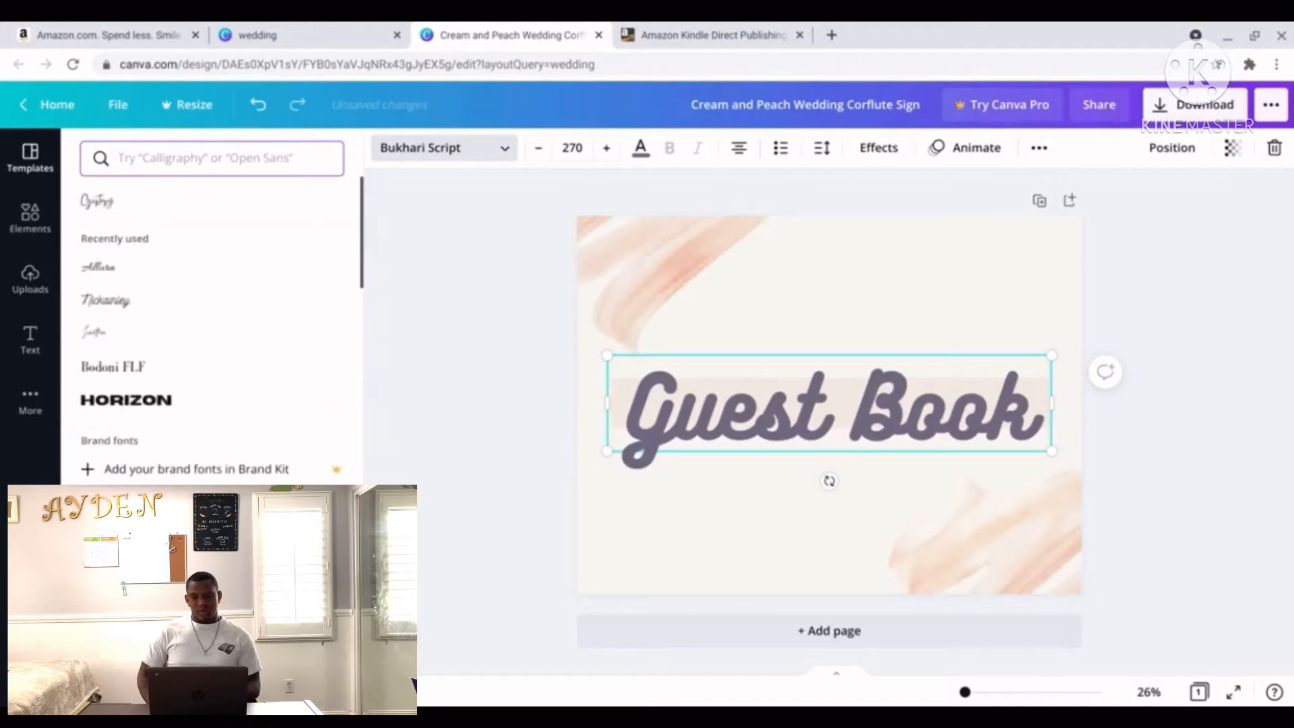
left_click(144, 278)
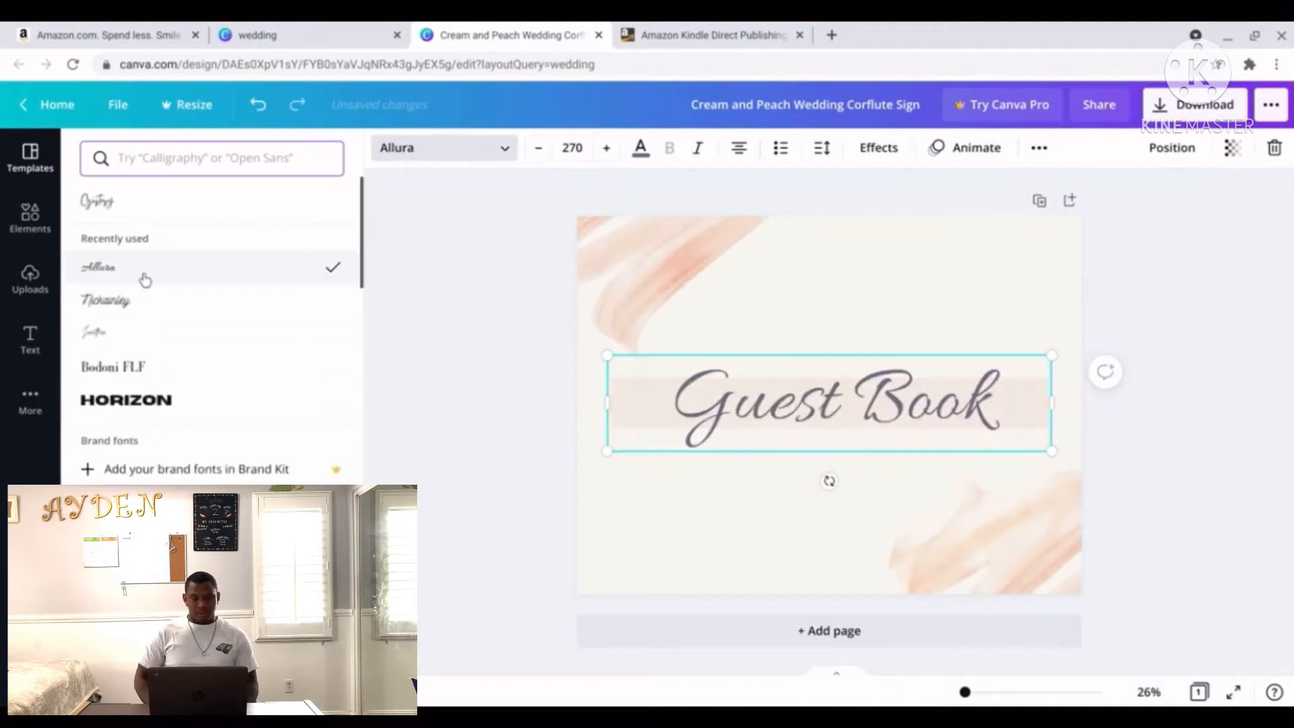
left_click(610, 392)
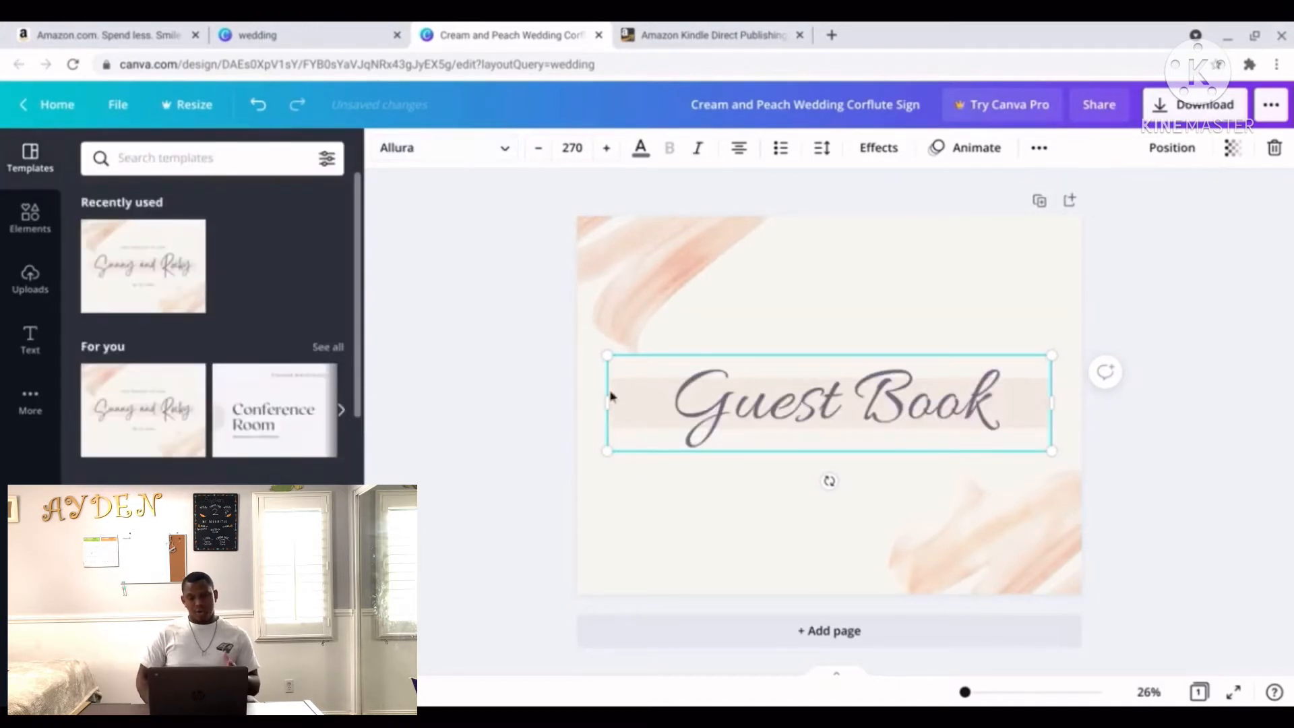
Increase the Guest Book title to size 290 and re-centre it on the page.
left_click(605, 149)
left_click(604, 150)
left_click(605, 149)
left_click(604, 149)
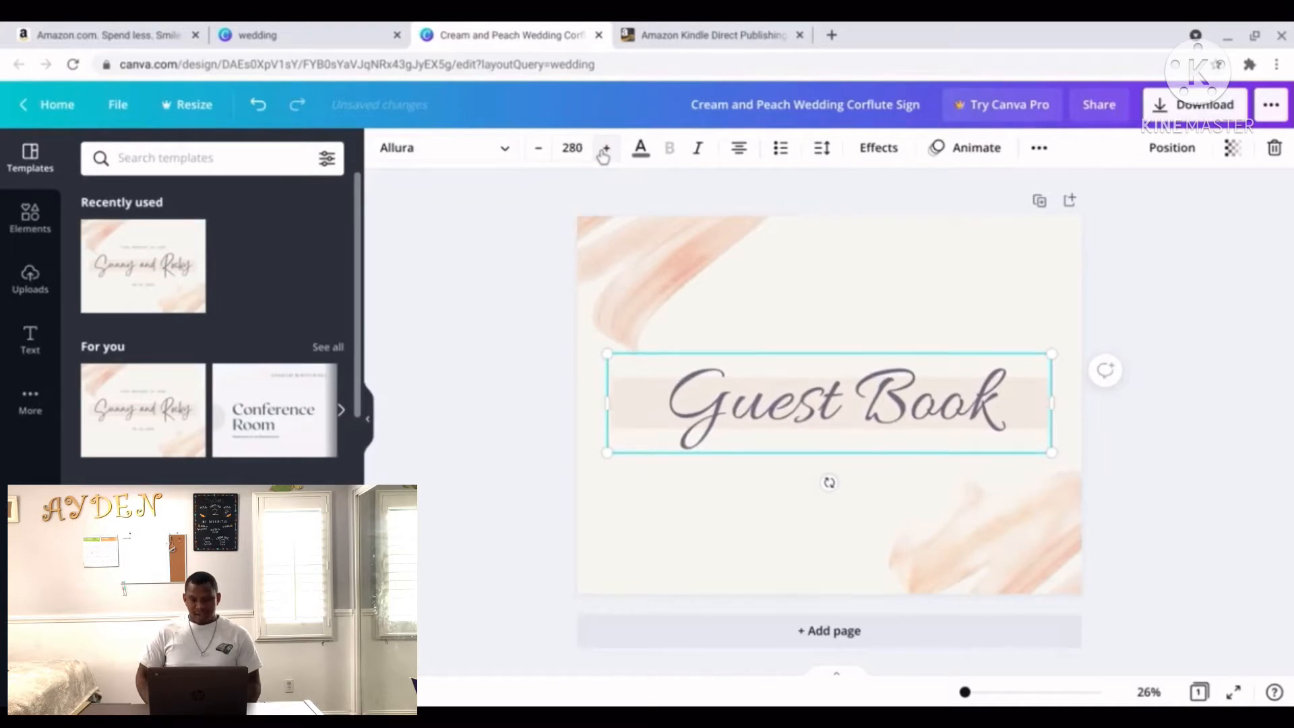
left_click(604, 149)
left_click(605, 149)
left_click(604, 150)
left_click(605, 150)
left_click(605, 149)
left_click(604, 149)
left_click(604, 150)
left_click(604, 150)
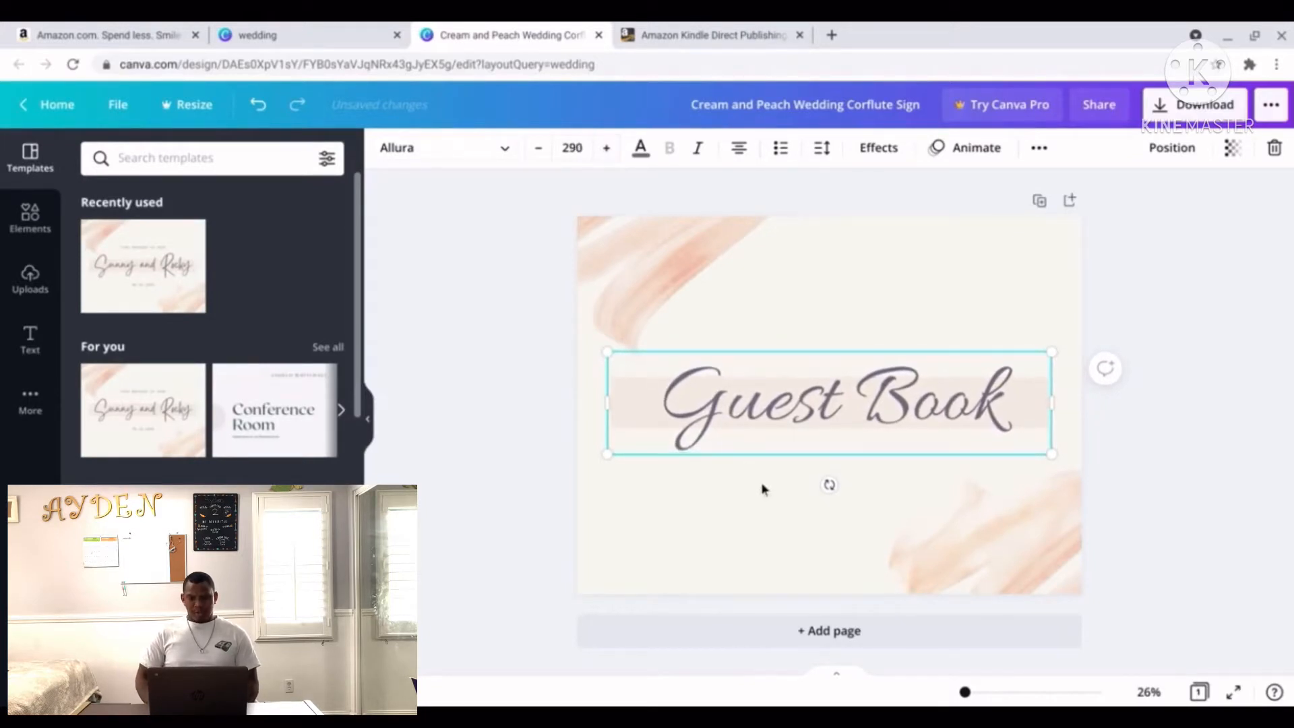
left_click(761, 521)
mouse_move(846, 421)
left_mouse_down()
mouse_move(830, 418)
mouse_move(847, 412)
left_mouse_up()
Download the Guest Book sign as the PNG 'Cream and Peach Wedding Corflute Sign.png'.
left_click(718, 539)
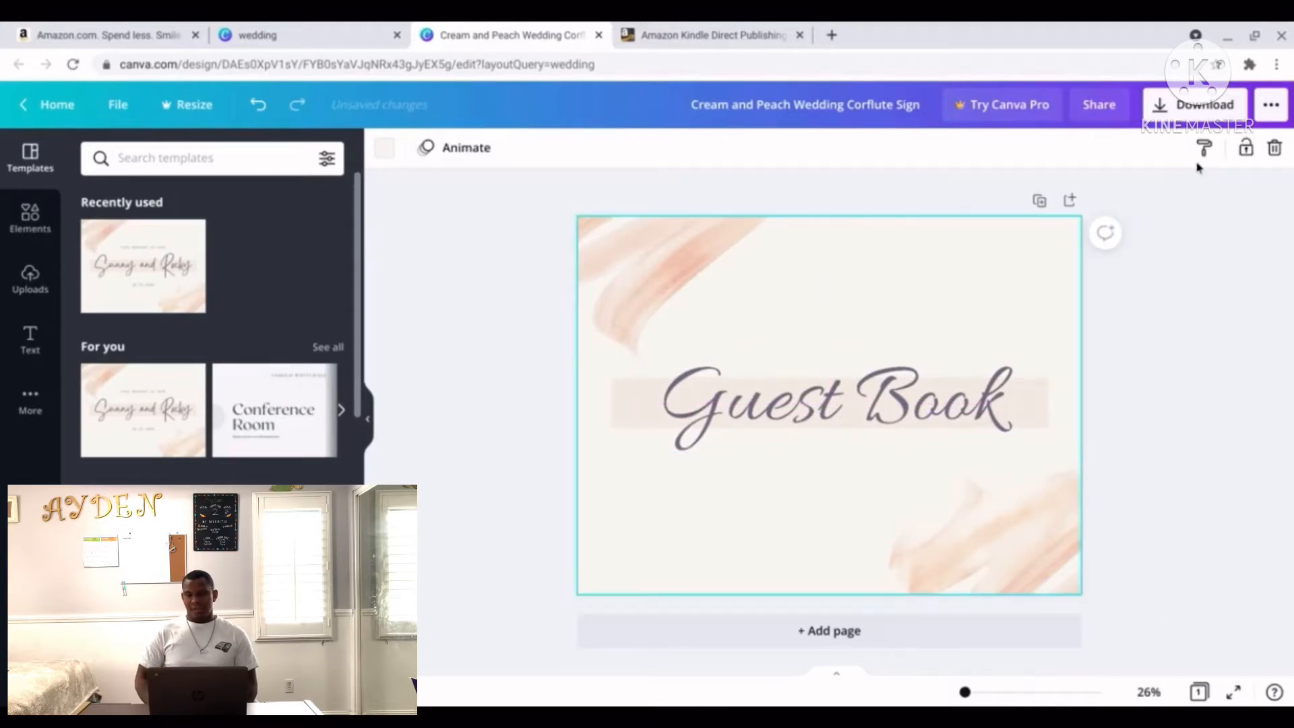
left_click(1193, 111)
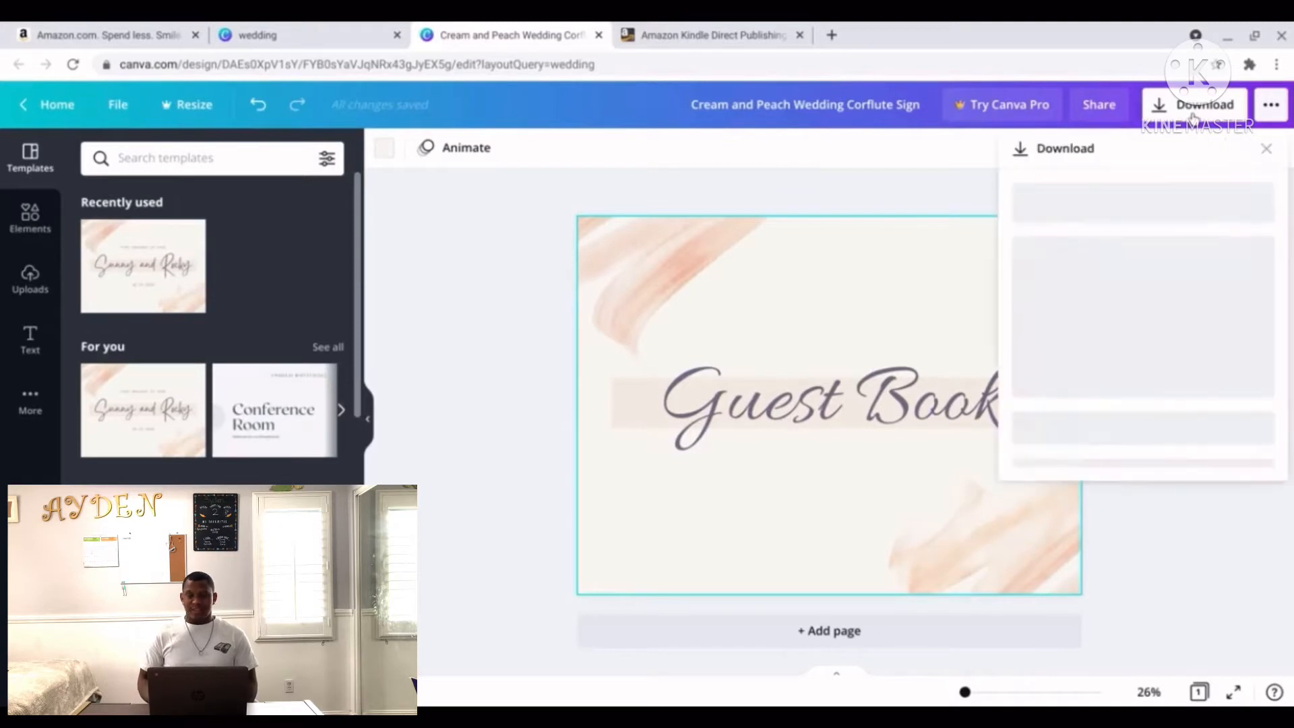
left_click(1114, 226)
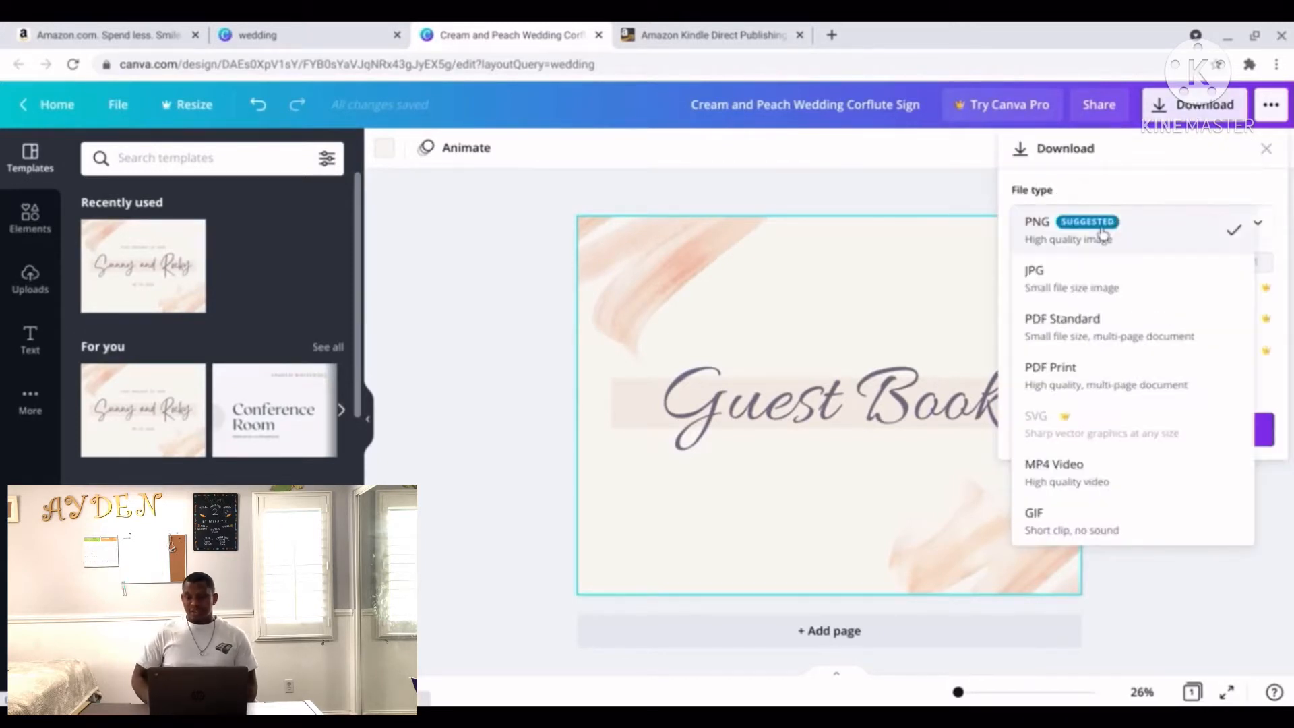
left_click(1073, 243)
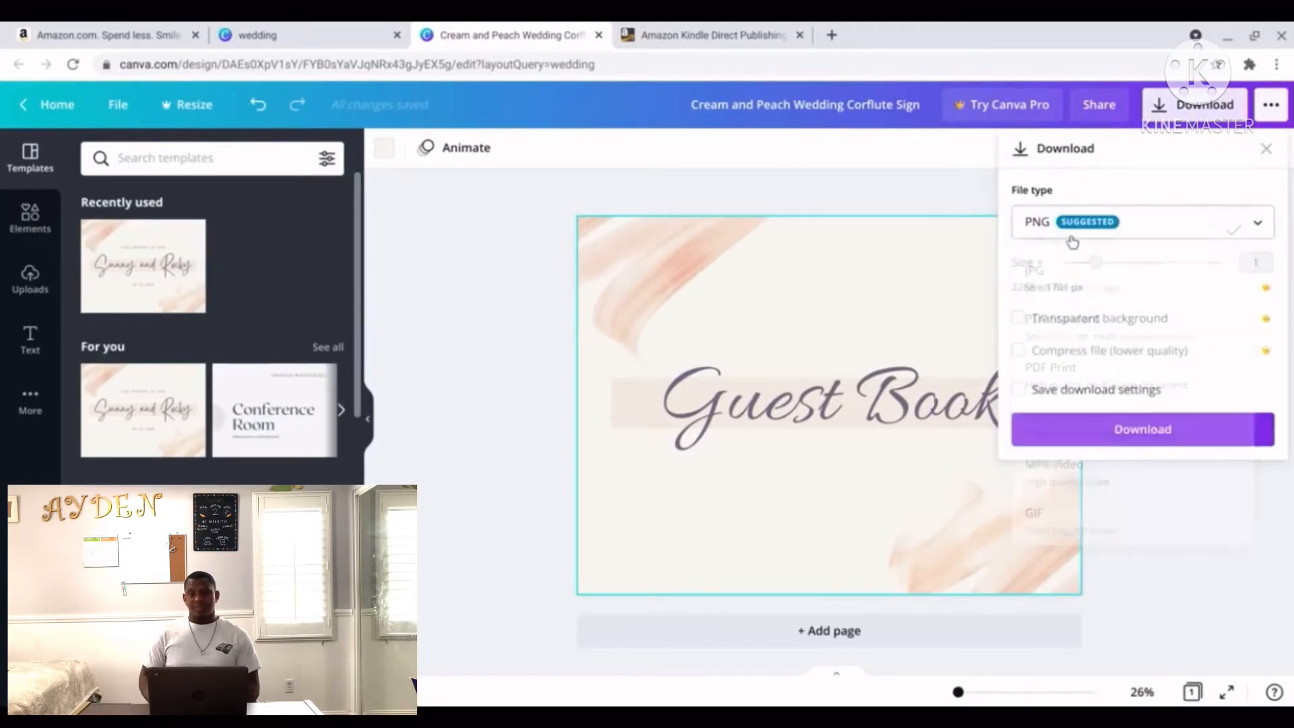
left_click(1181, 442)
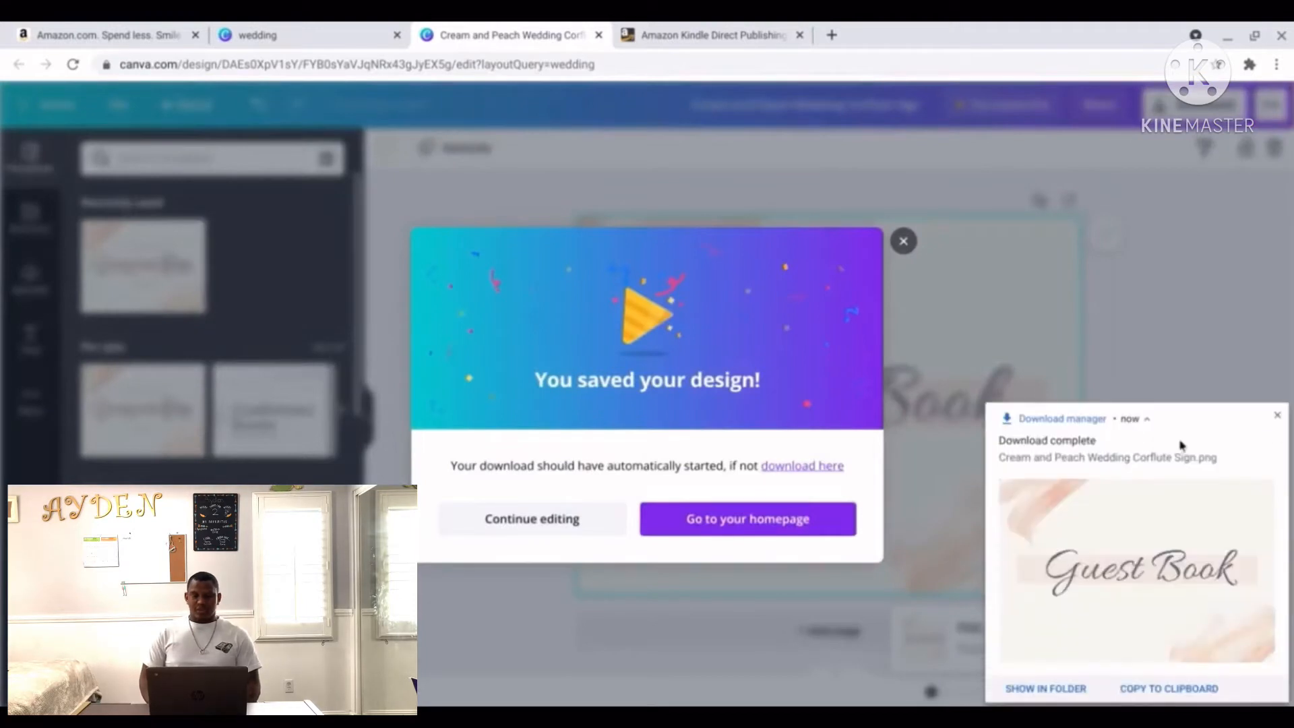
left_click(903, 241)
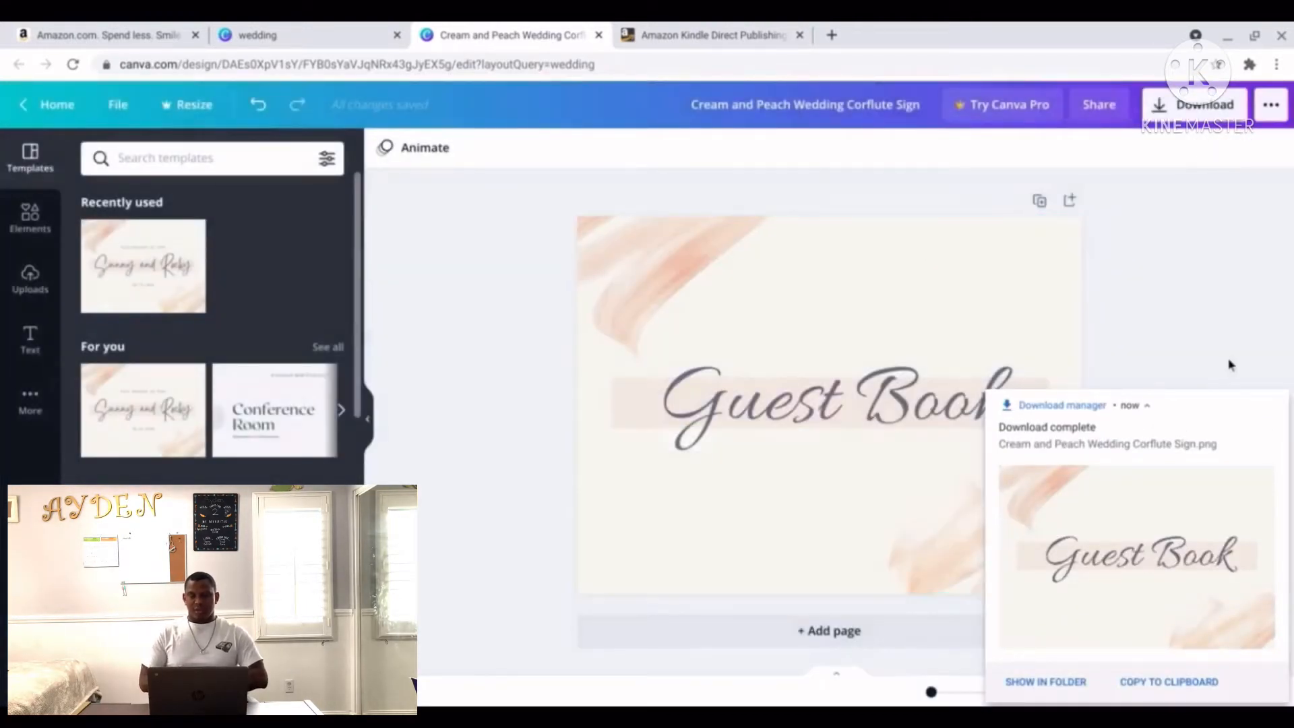
left_click(1279, 403)
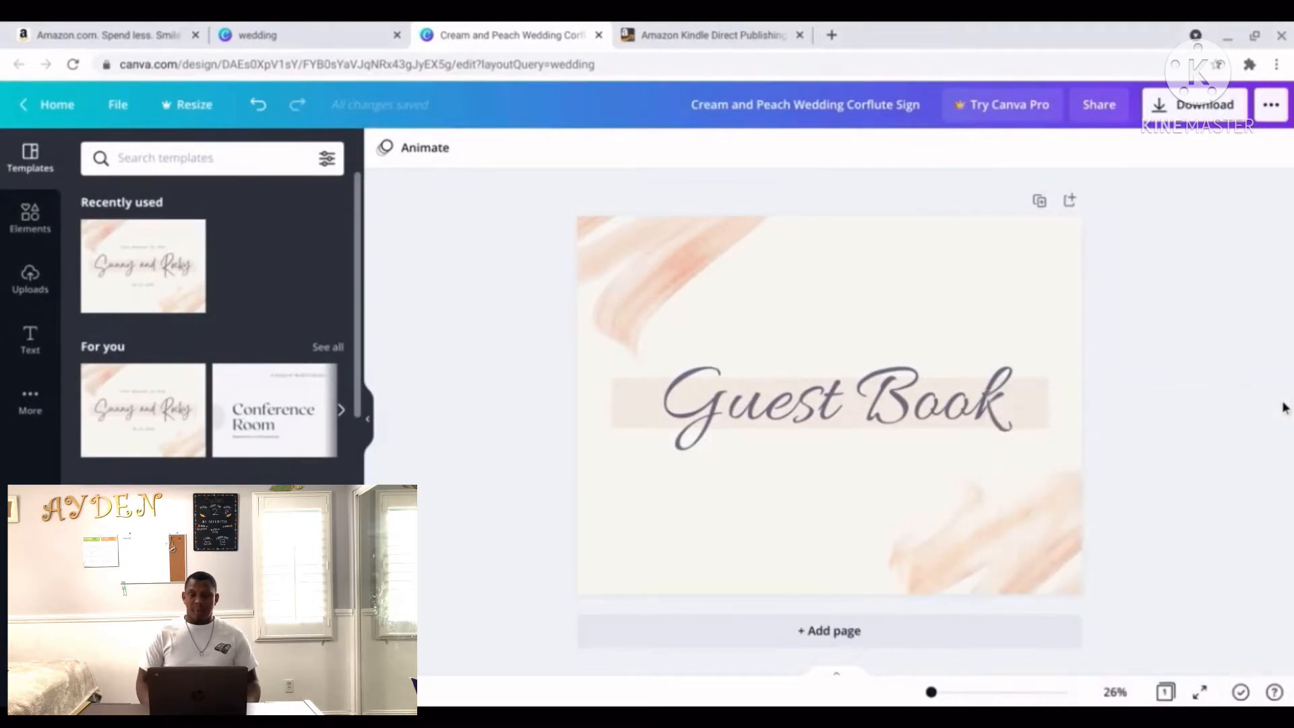
left_click(962, 411)
Delete the Guest Book title and the peach band behind it.
key("Delete")
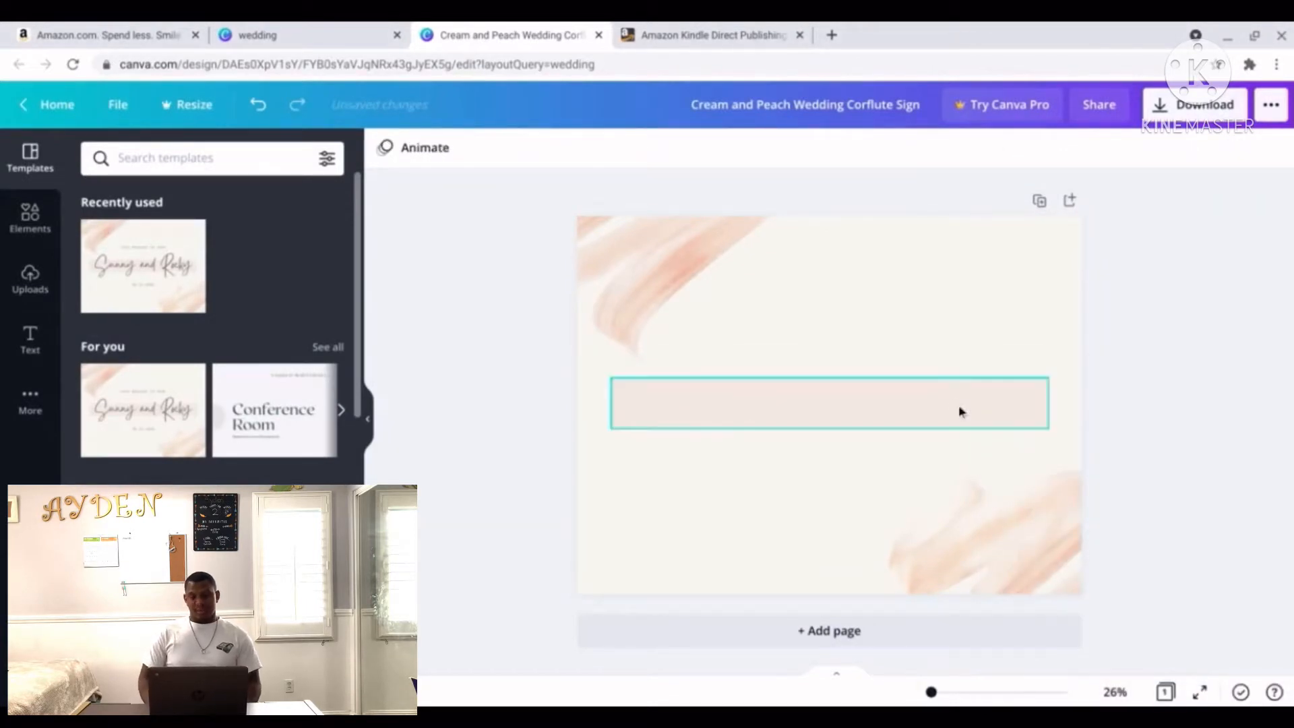
left_click(924, 404)
key("Delete")
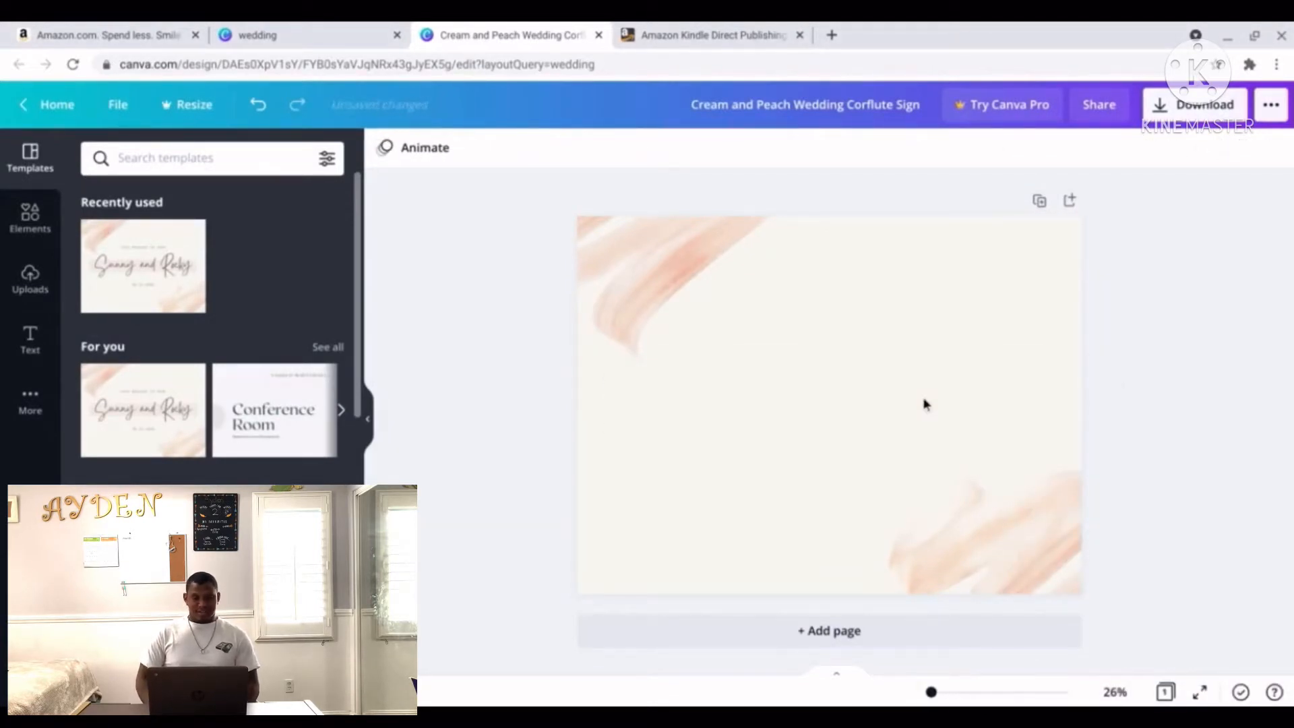
Download the plain background as 'Cream and Peach Wedding Corflute Sign (1).png'.
left_click(1184, 108)
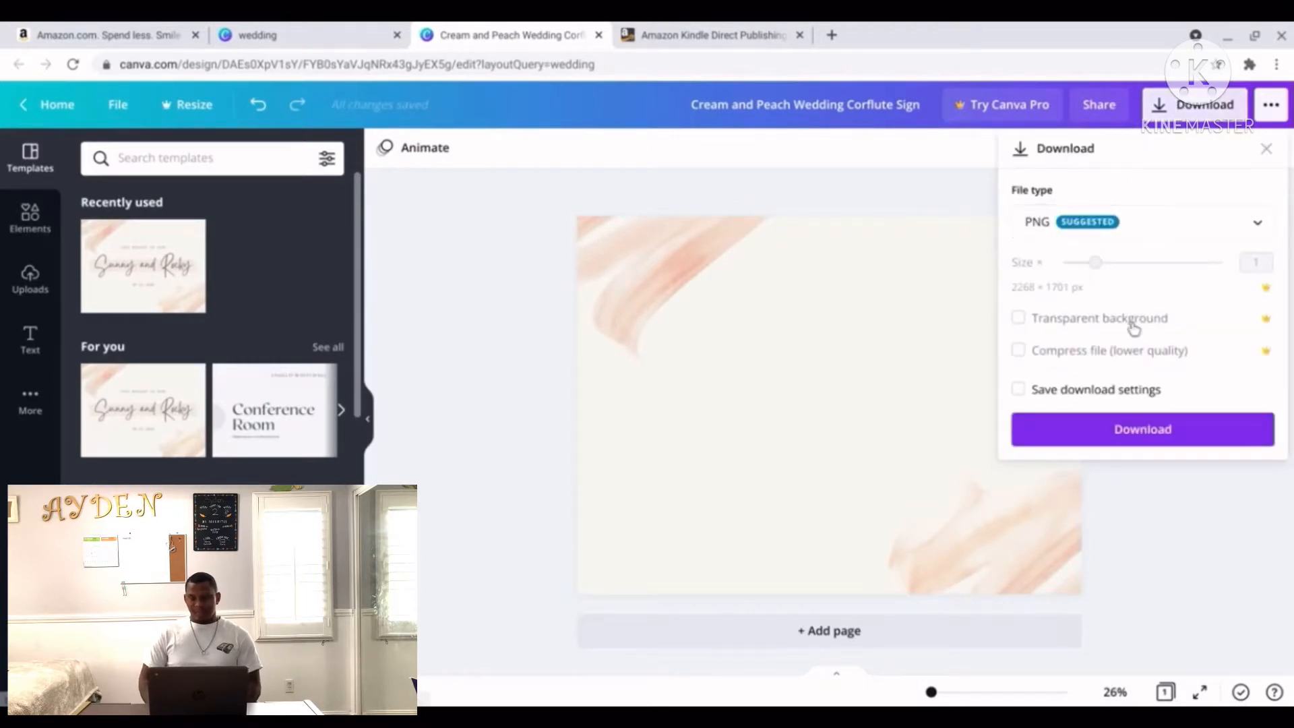
left_click(1129, 429)
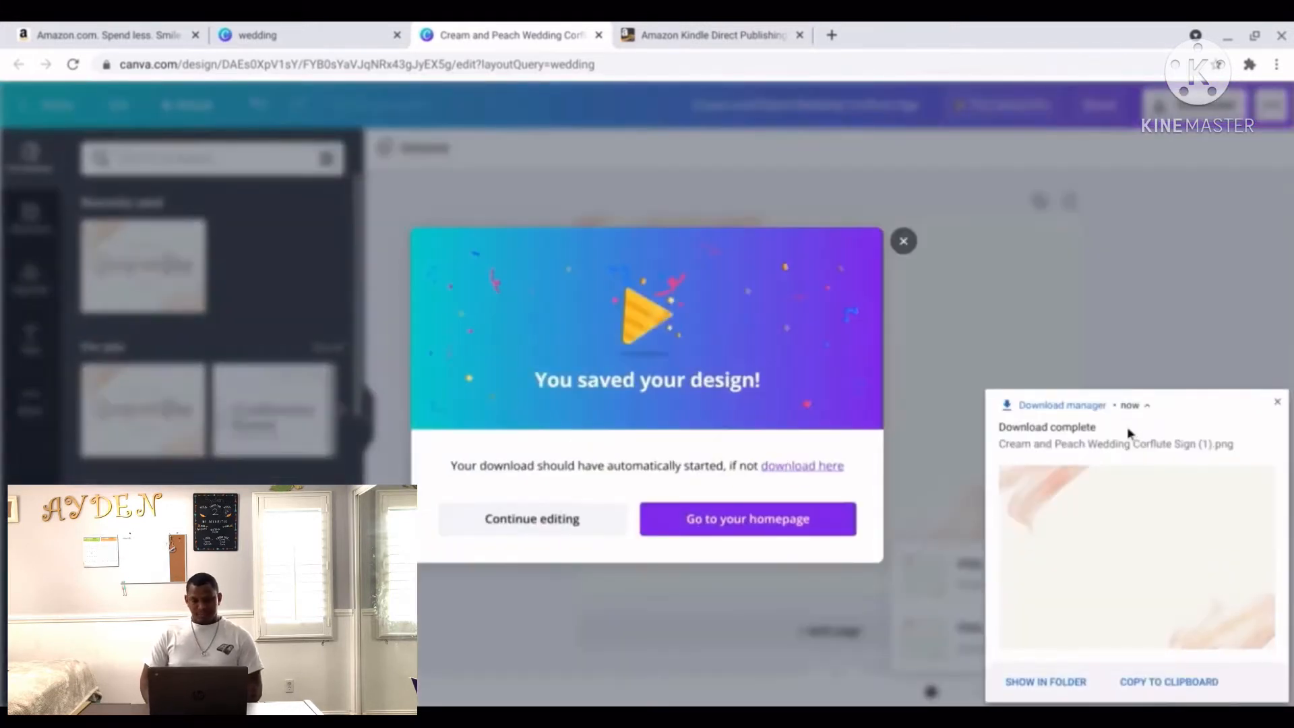
left_click(902, 242)
left_click(1277, 405)
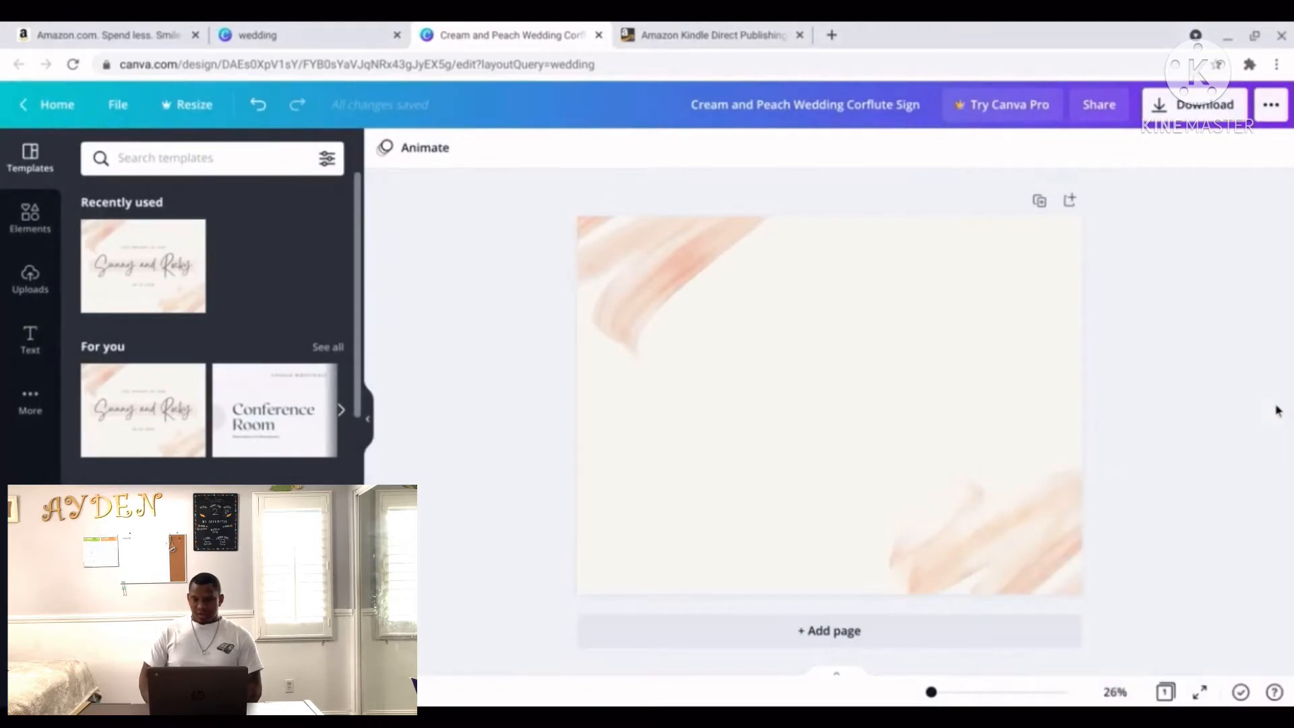
Go to bookbolt.io in a new tab and log in to the members area.
left_click(835, 43)
type("book")
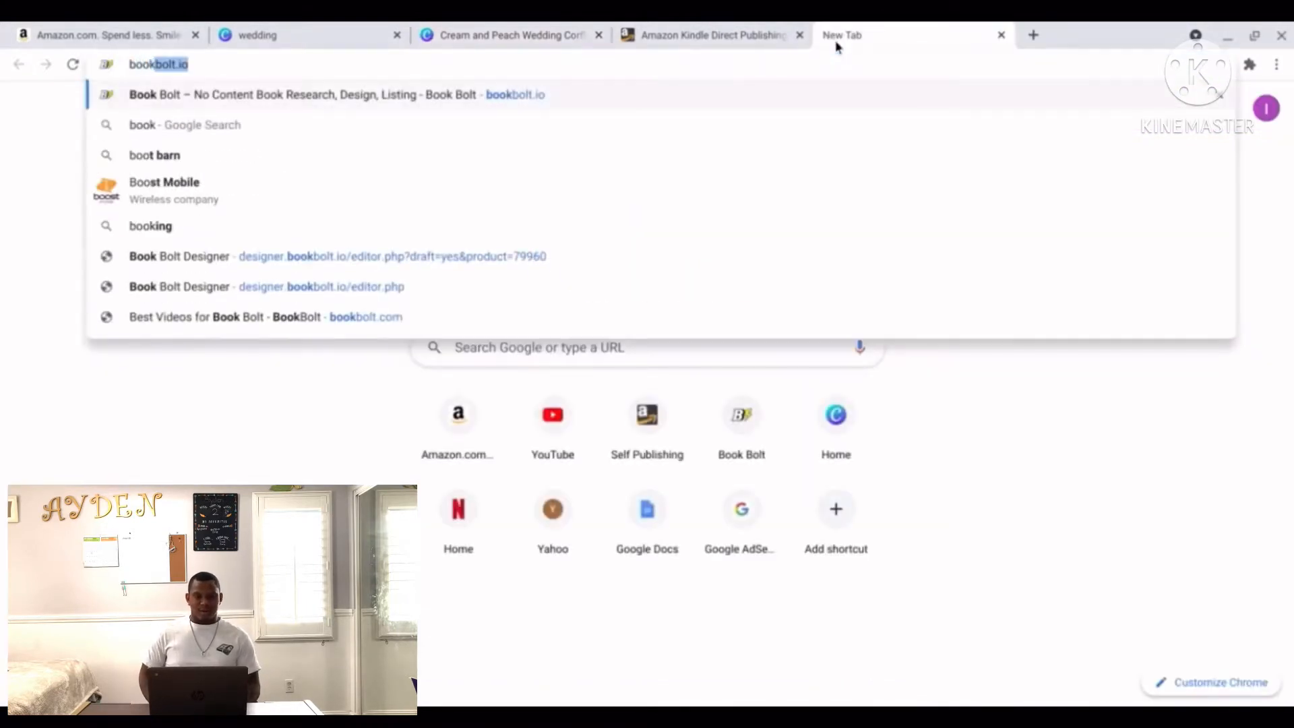
type("bolt.io")
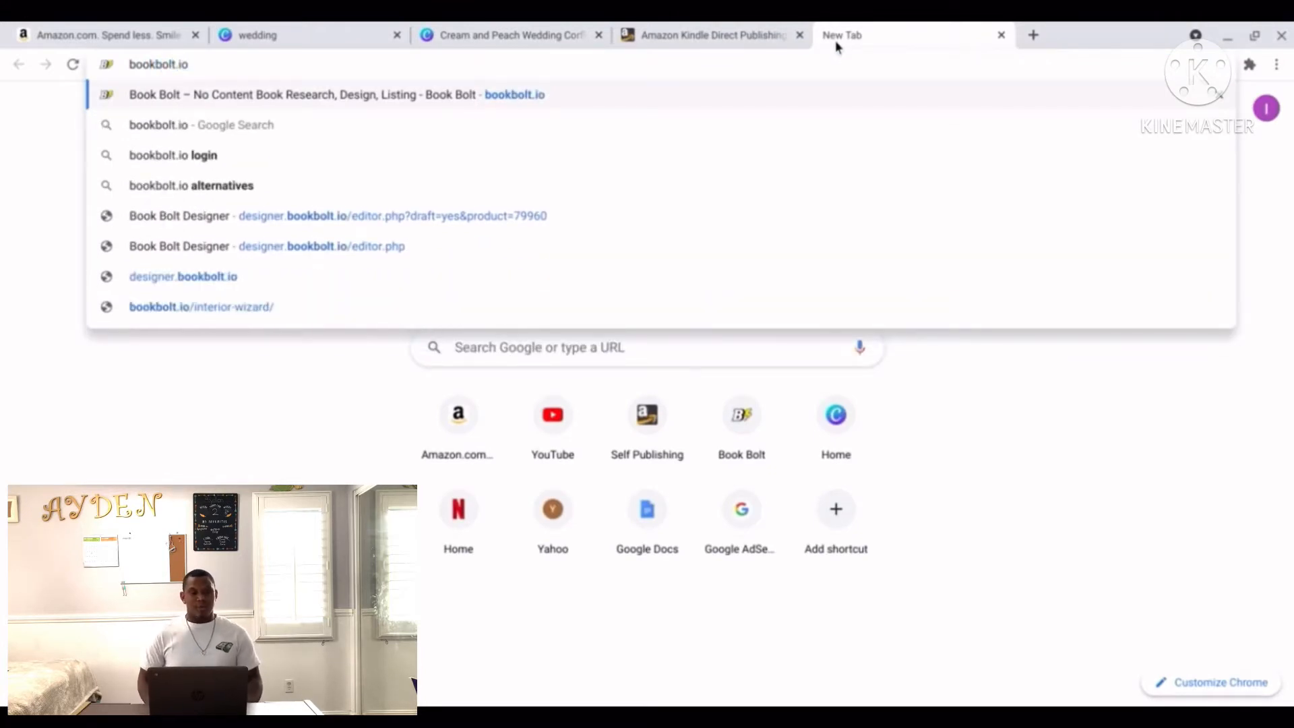
key("Return")
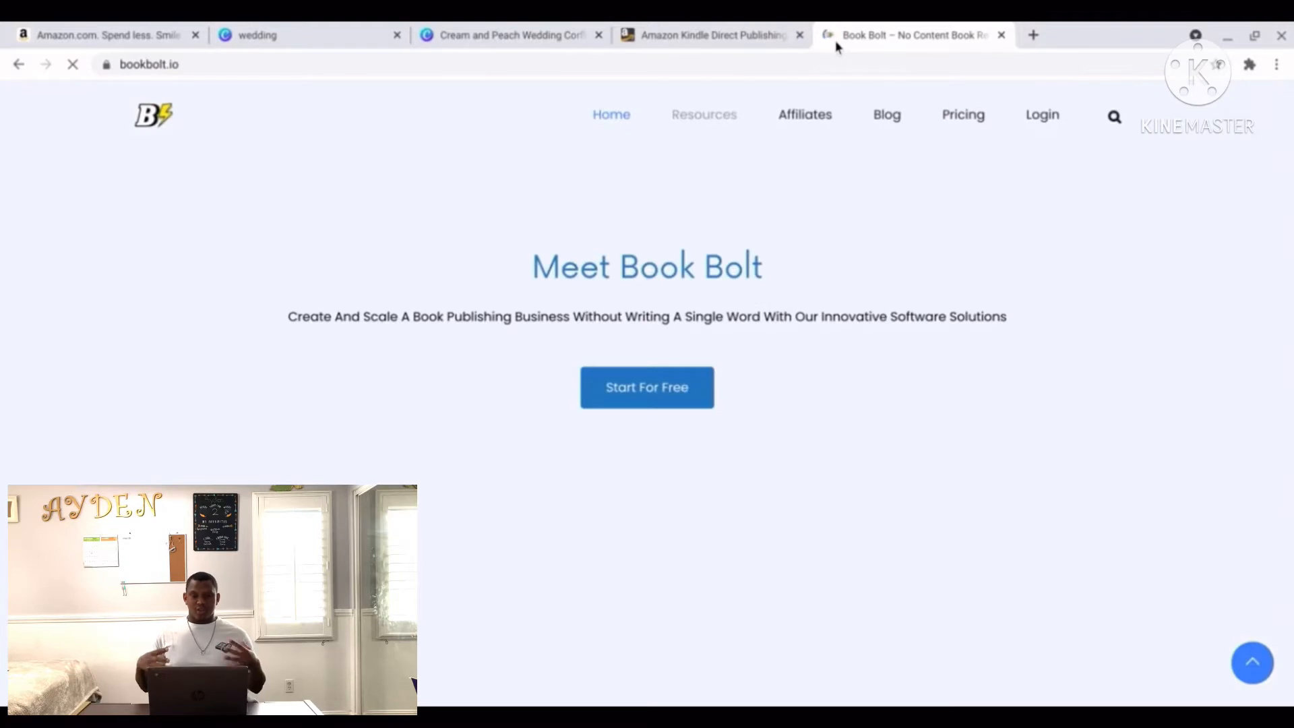
left_click(1031, 118)
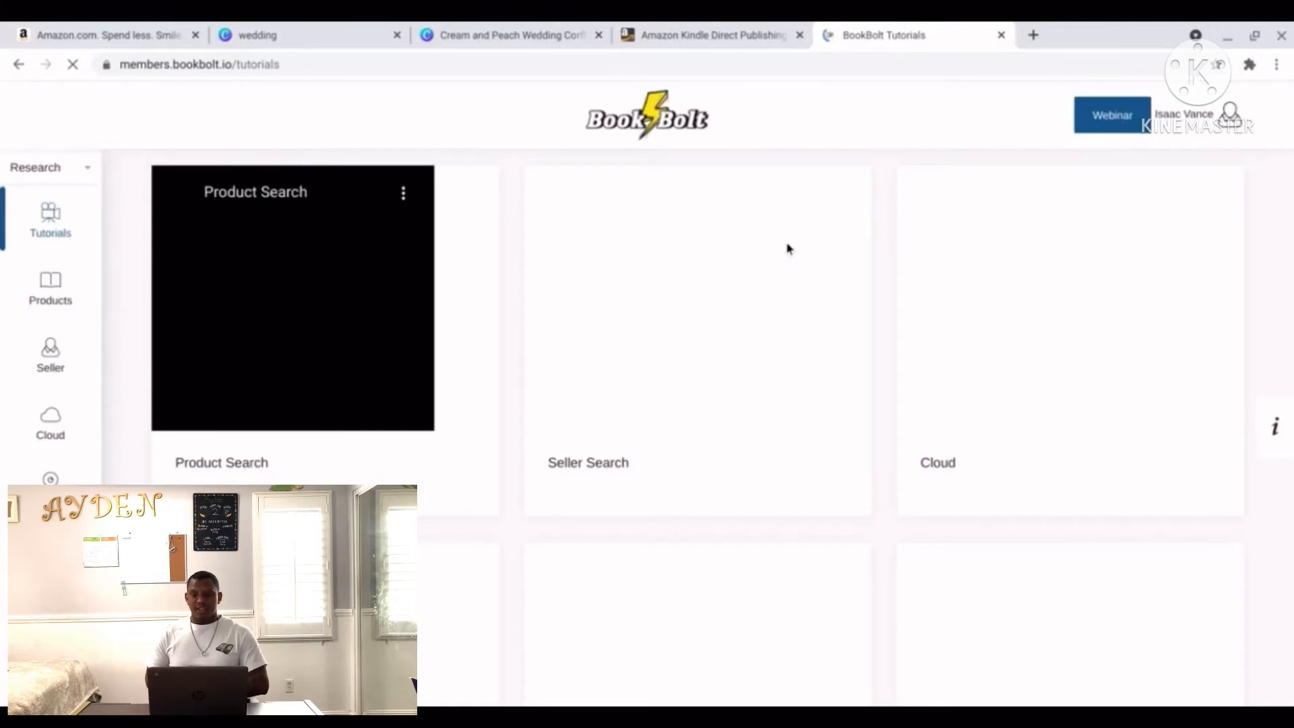
Switch the Book Bolt sidebar from Research to Create and open the cover designer.
left_click(86, 177)
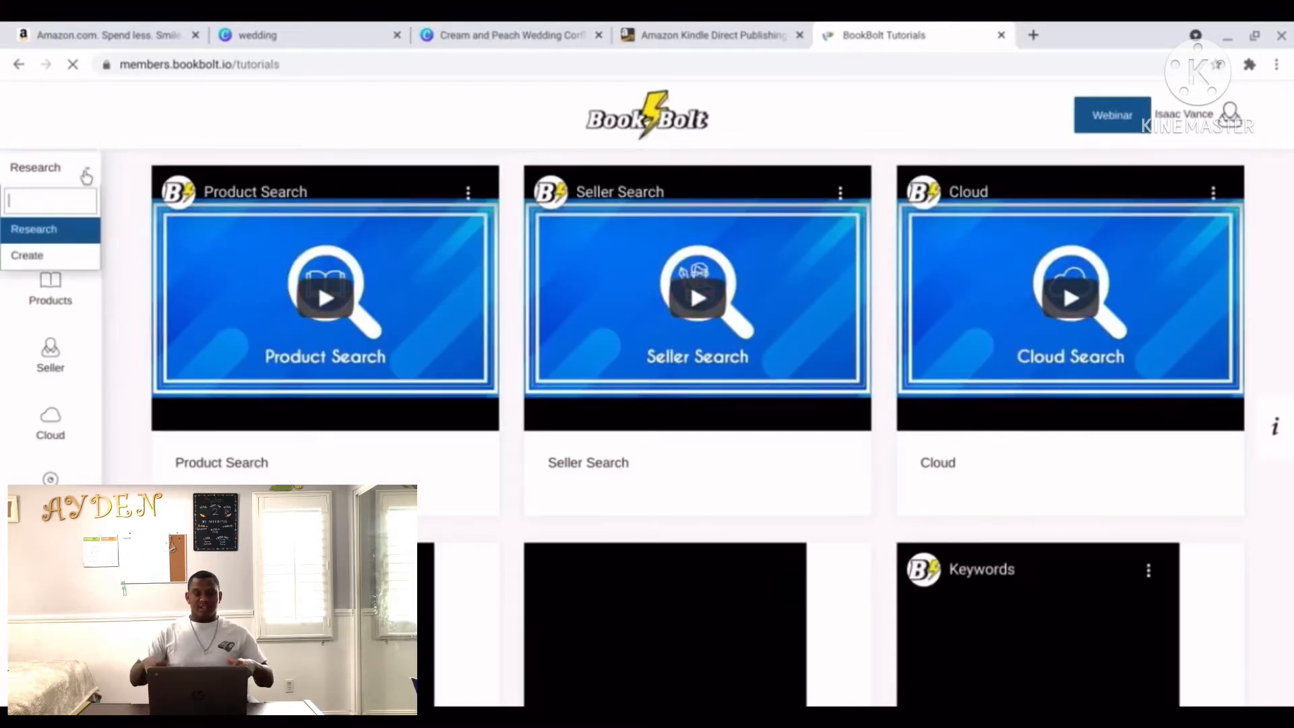
left_click(46, 259)
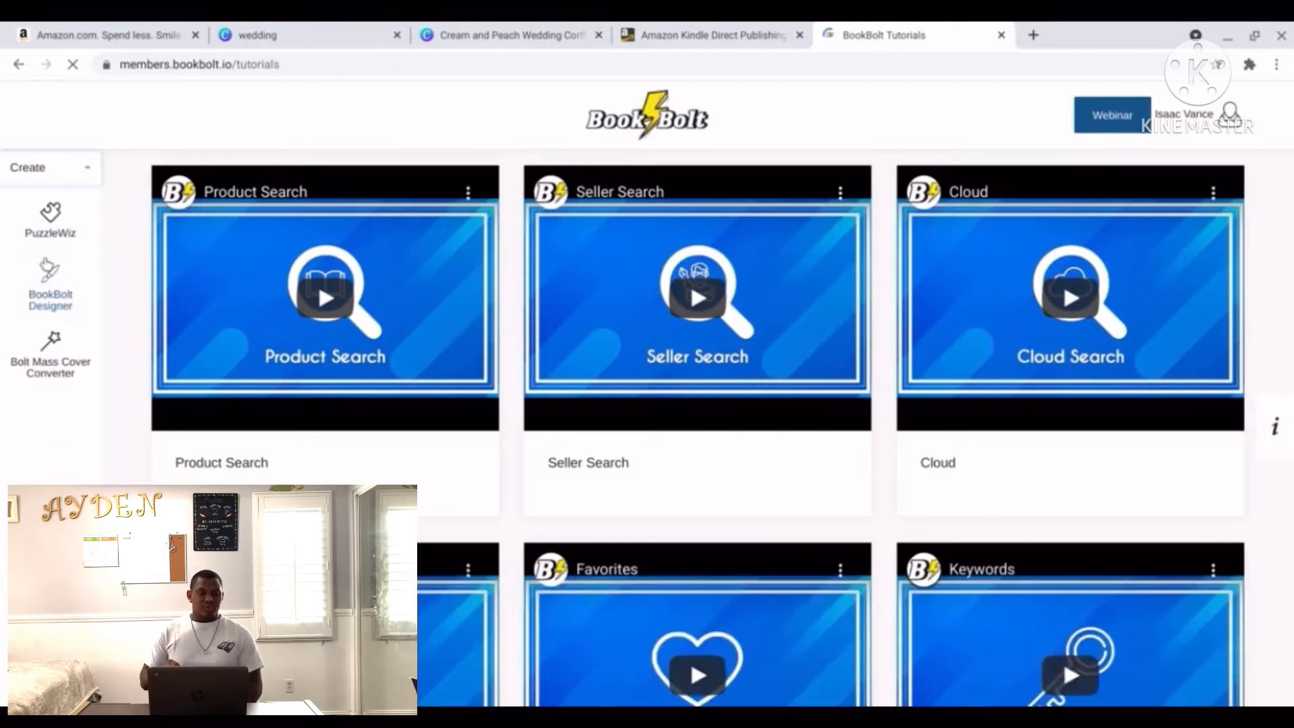
left_click(62, 303)
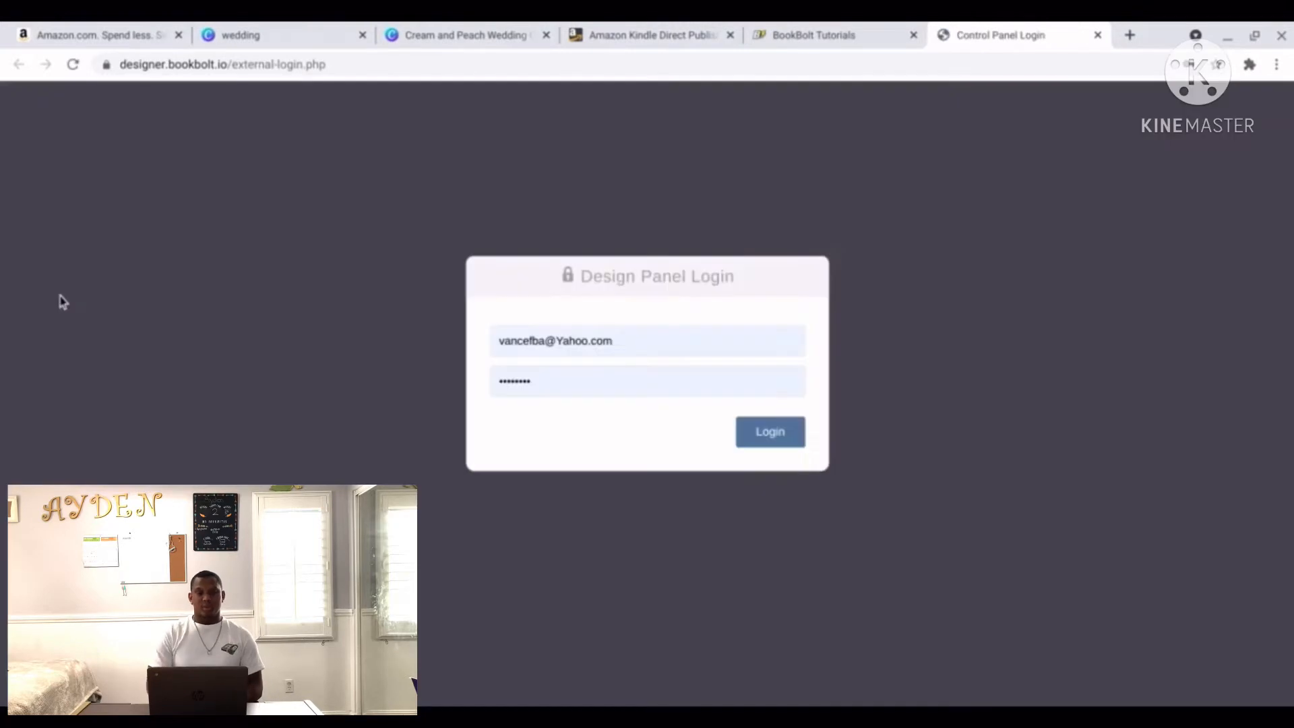
Sign in and generate a cover template with 8.25 x 6 in trim and 120 pages.
left_click(755, 439)
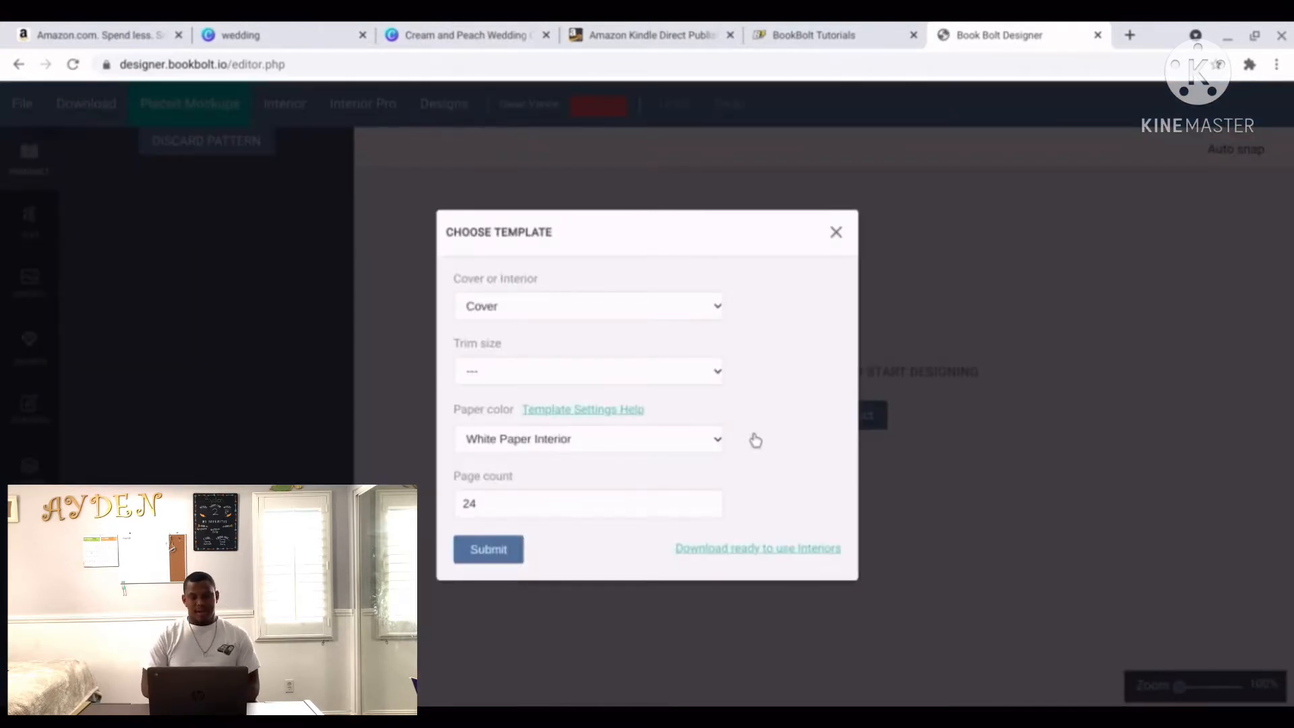
left_click(709, 371)
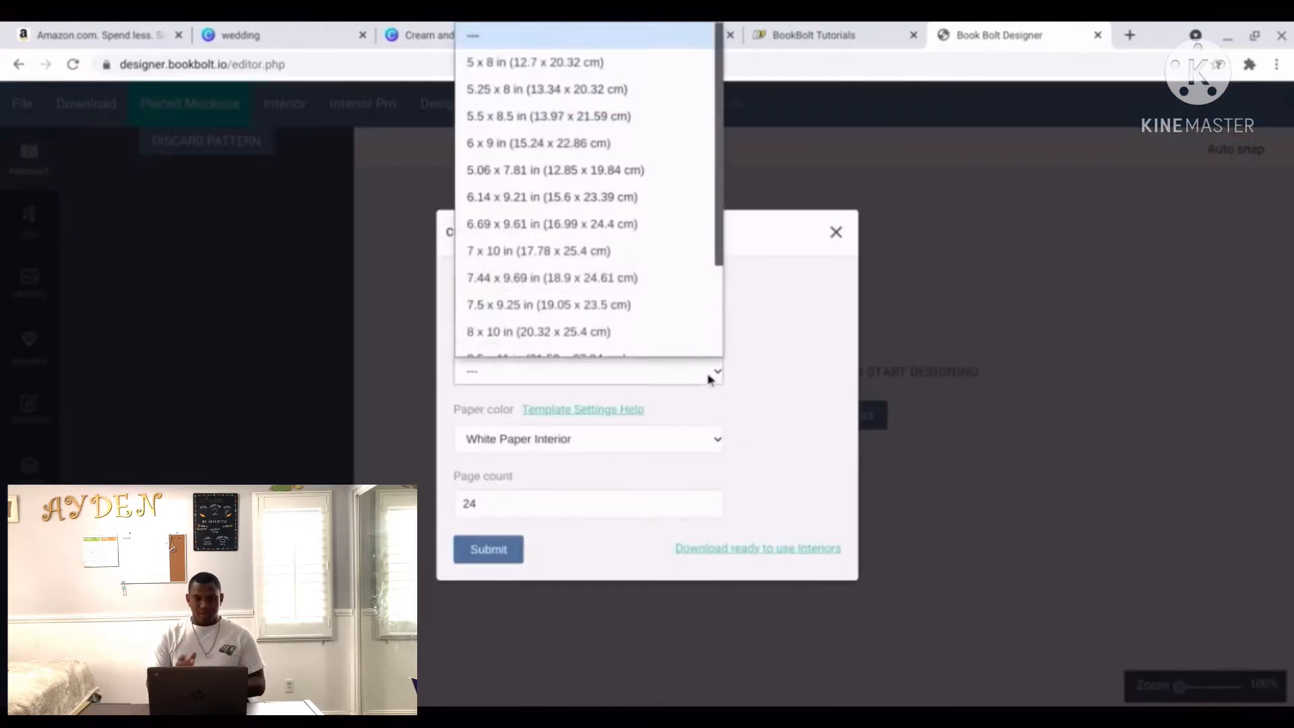
scroll(707, 364, "down", 1)
scroll(658, 268, "down", 1)
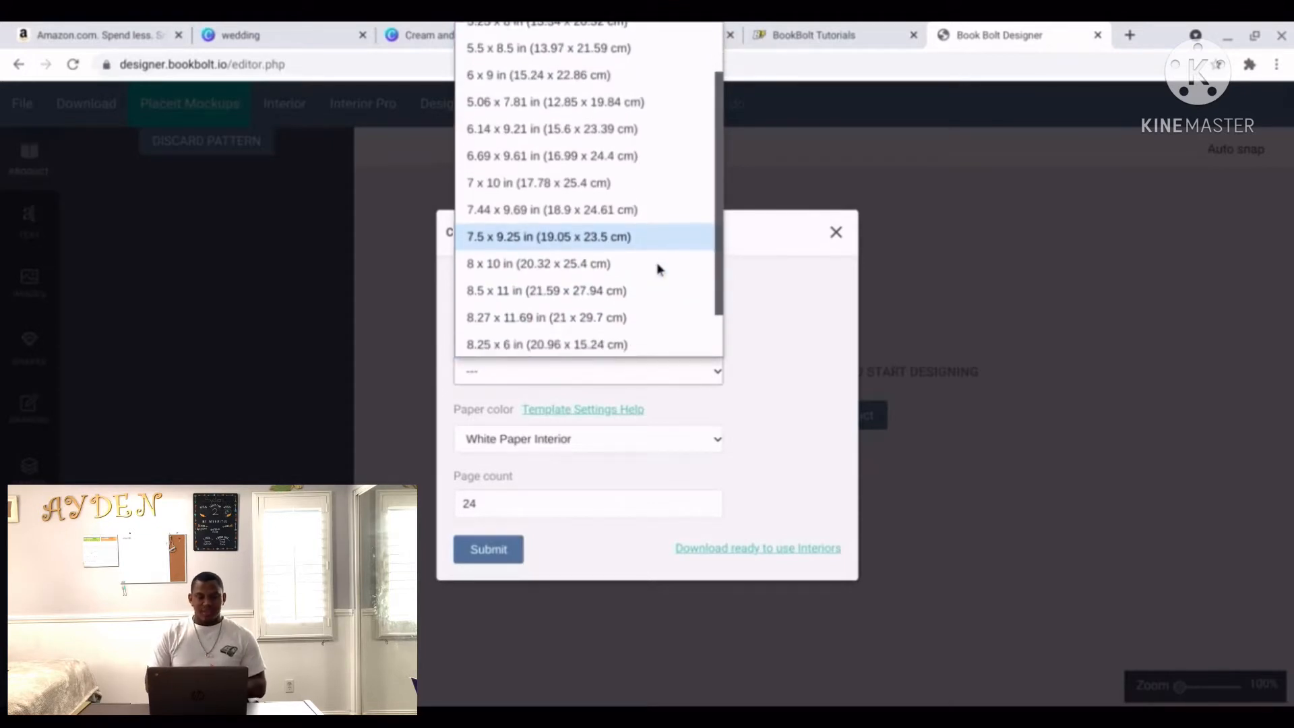
scroll(658, 268, "down", 1)
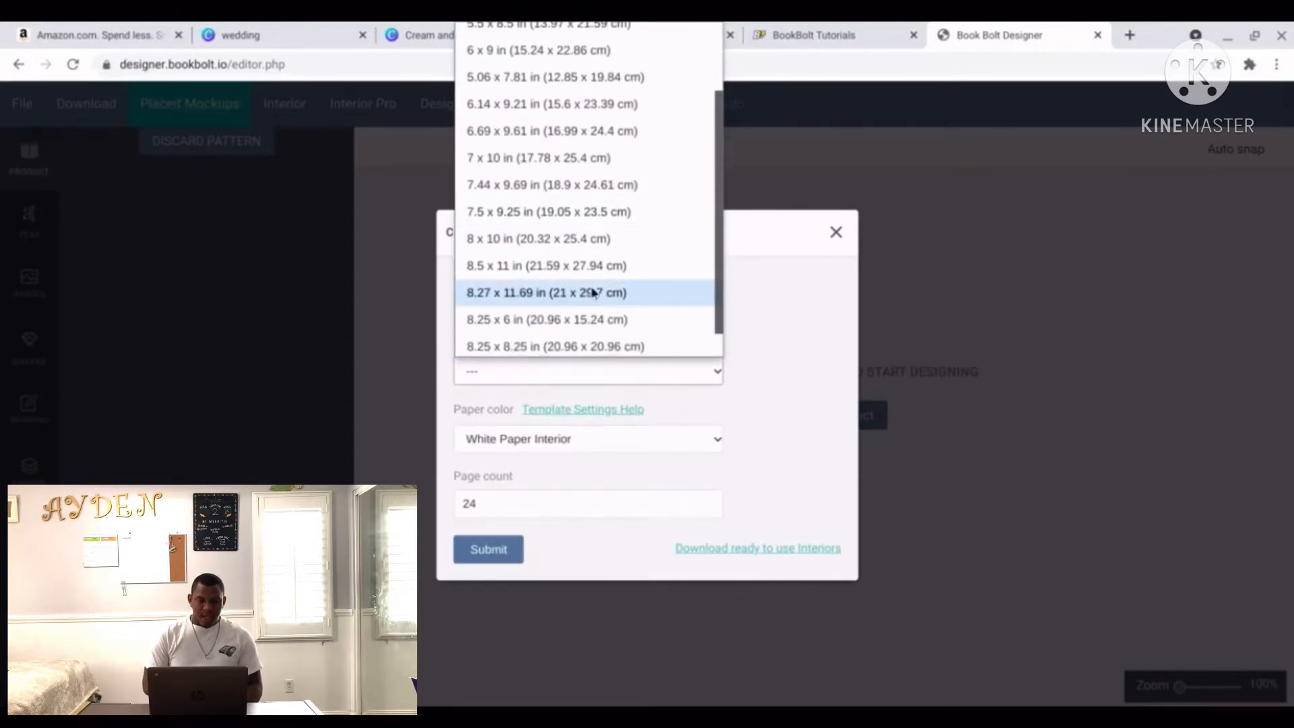
left_click(554, 322)
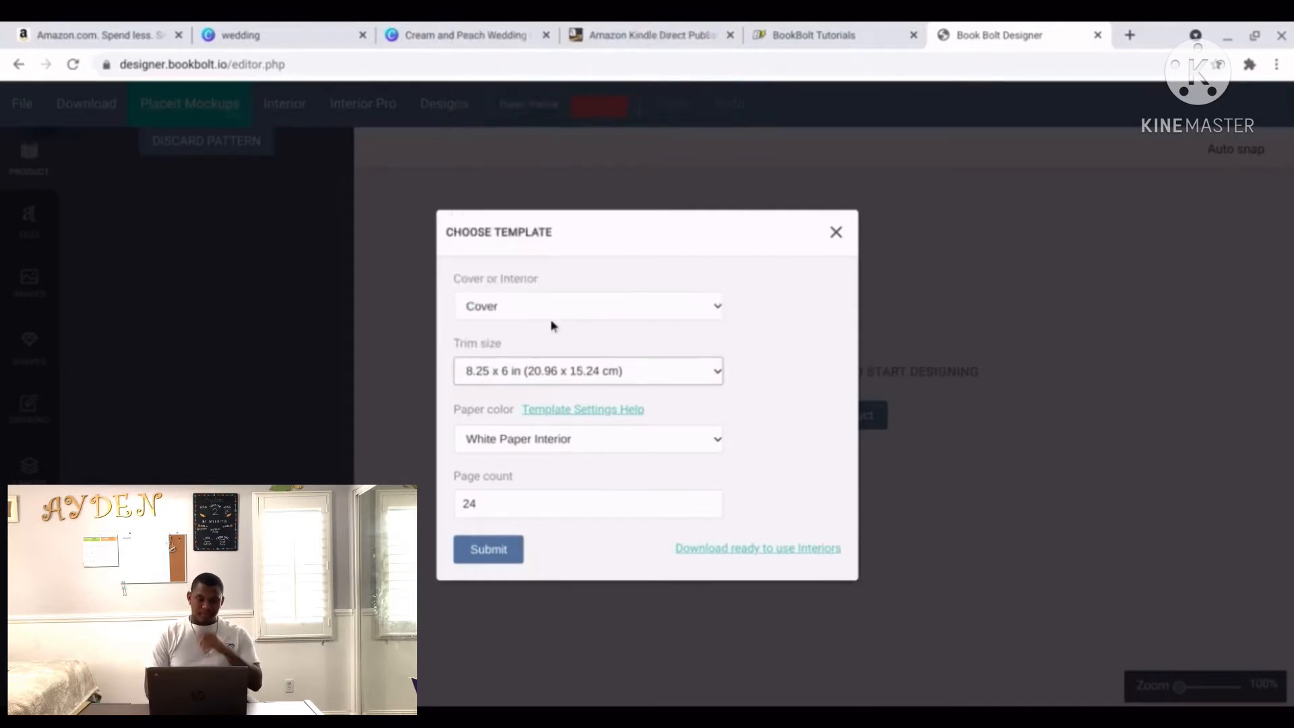
left_click(608, 502)
key("BackSpace")
type("120")
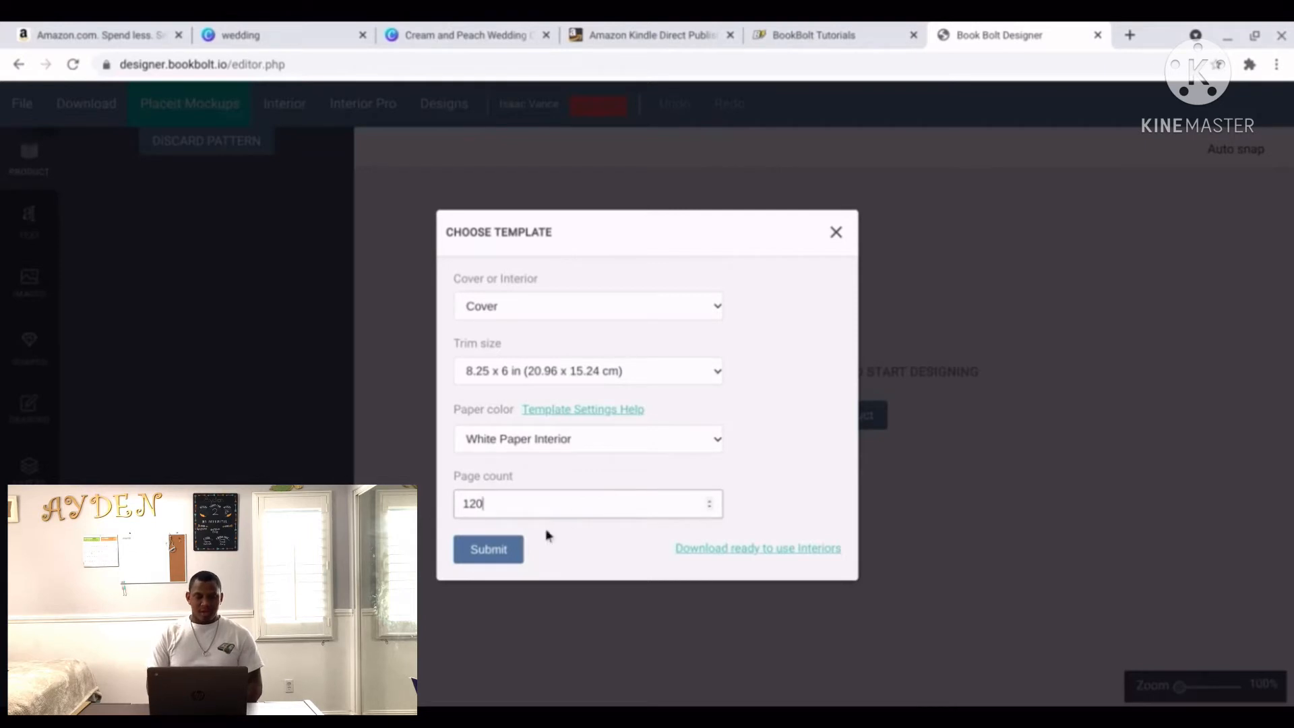
left_click(504, 549)
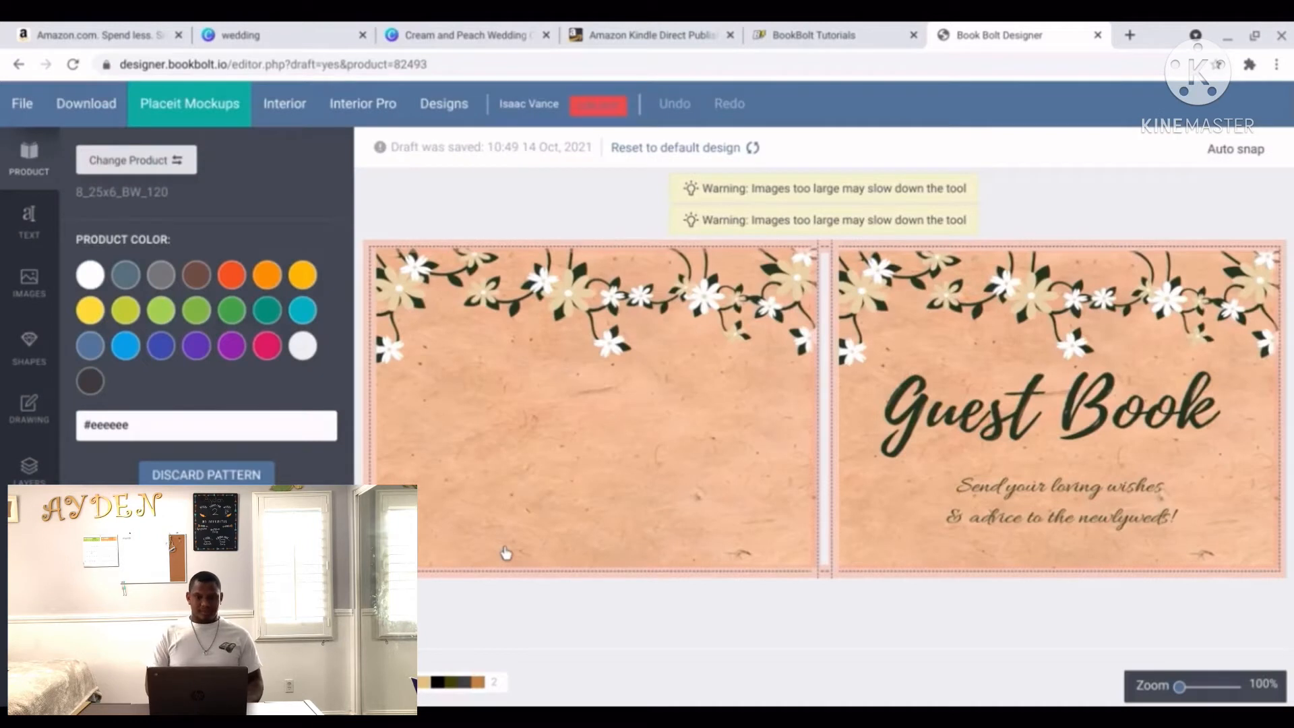
Delete the old floral Guest Book images from both the front and back cover panels.
left_click(967, 420)
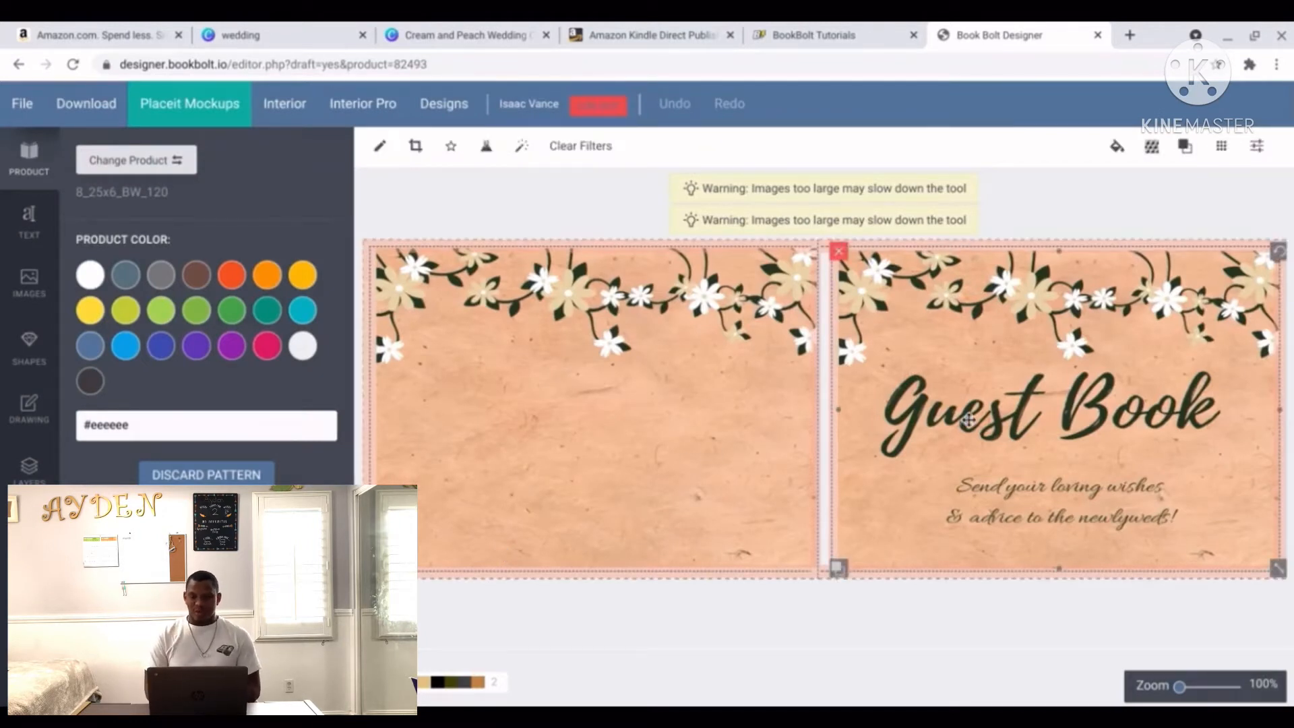
key("Delete")
left_click(728, 439)
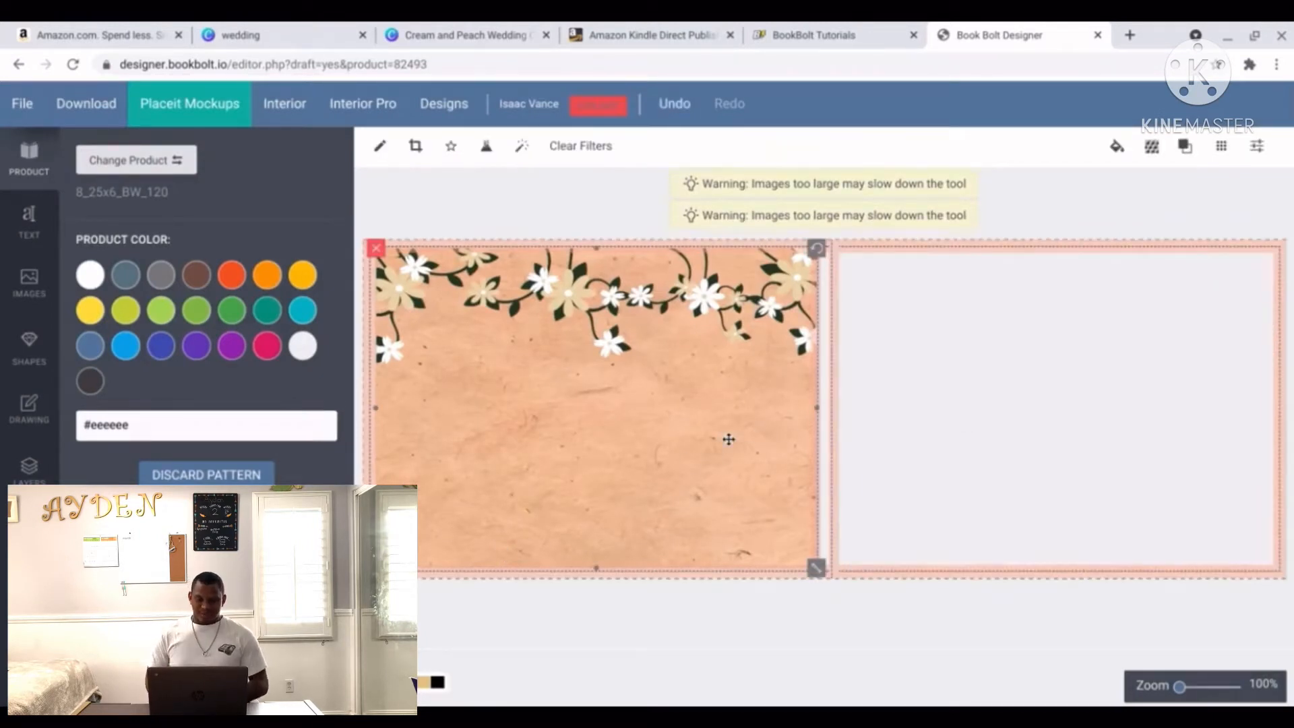
key("Delete")
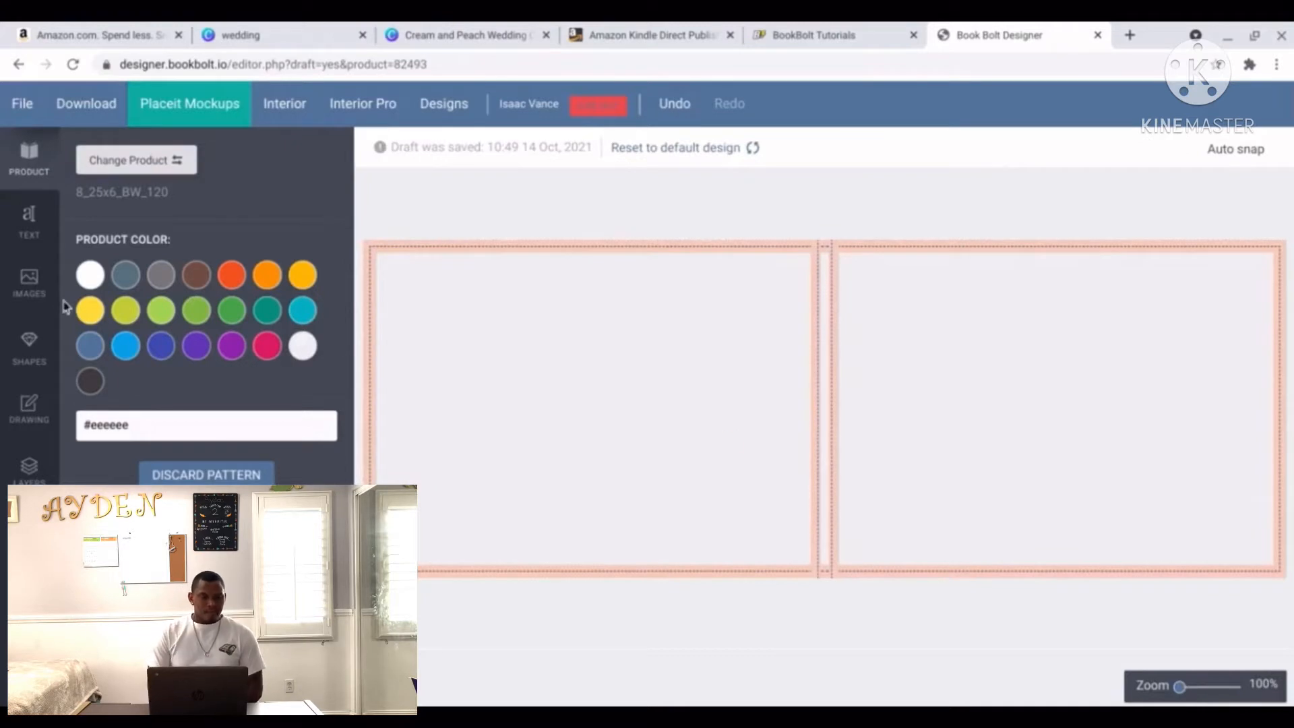
Upload both Cream and Peach Wedding Corflute Sign PNGs from Downloads to the image library.
left_click(27, 285)
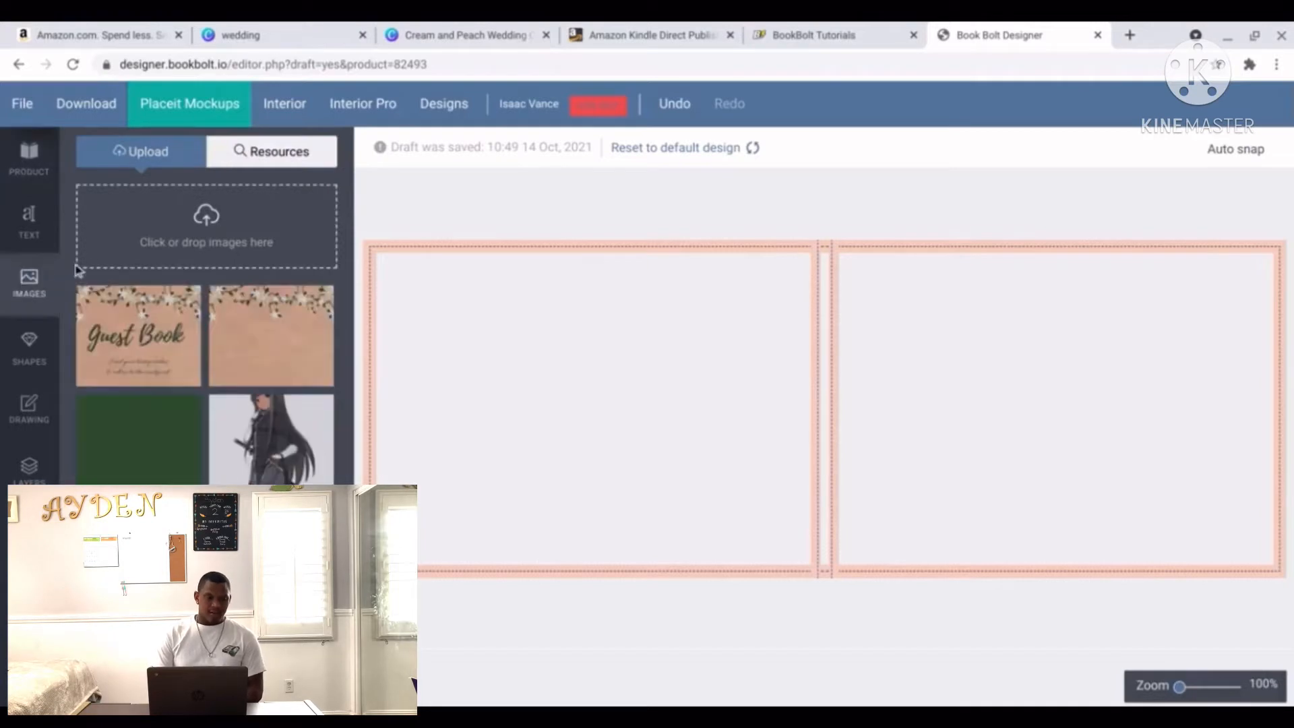
left_click(168, 248)
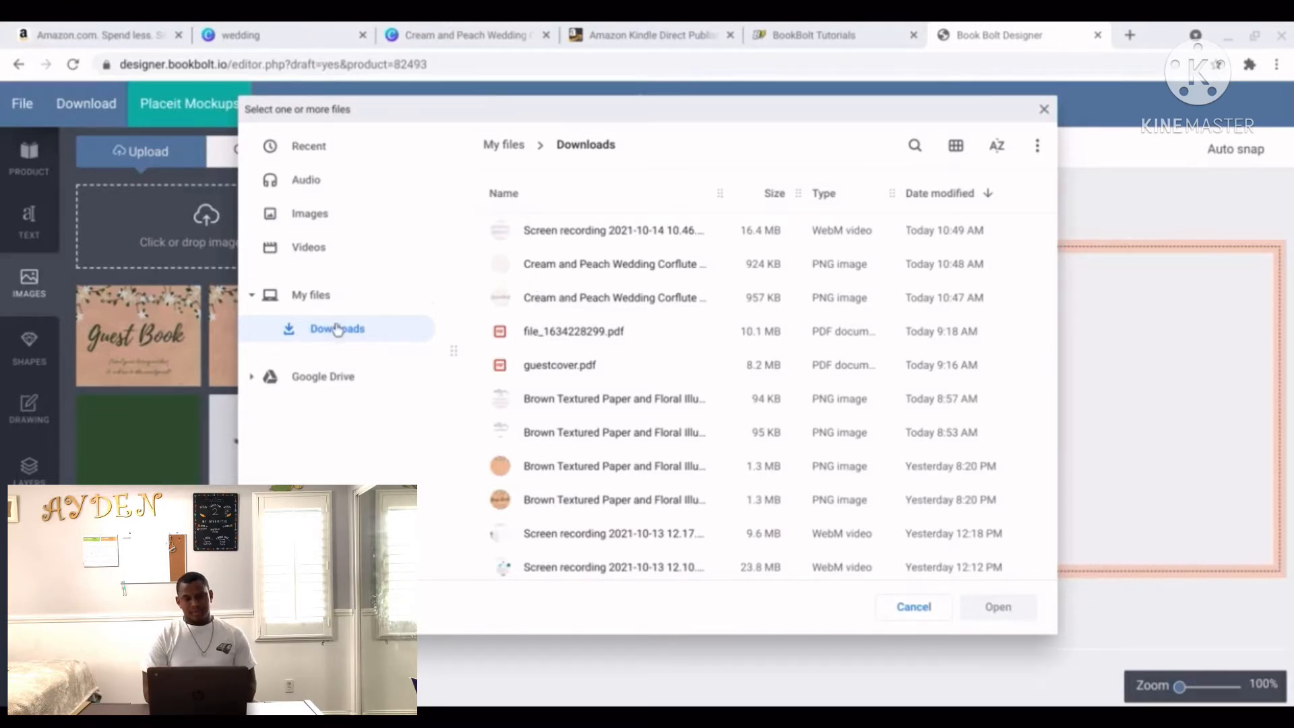
key("ctrl")
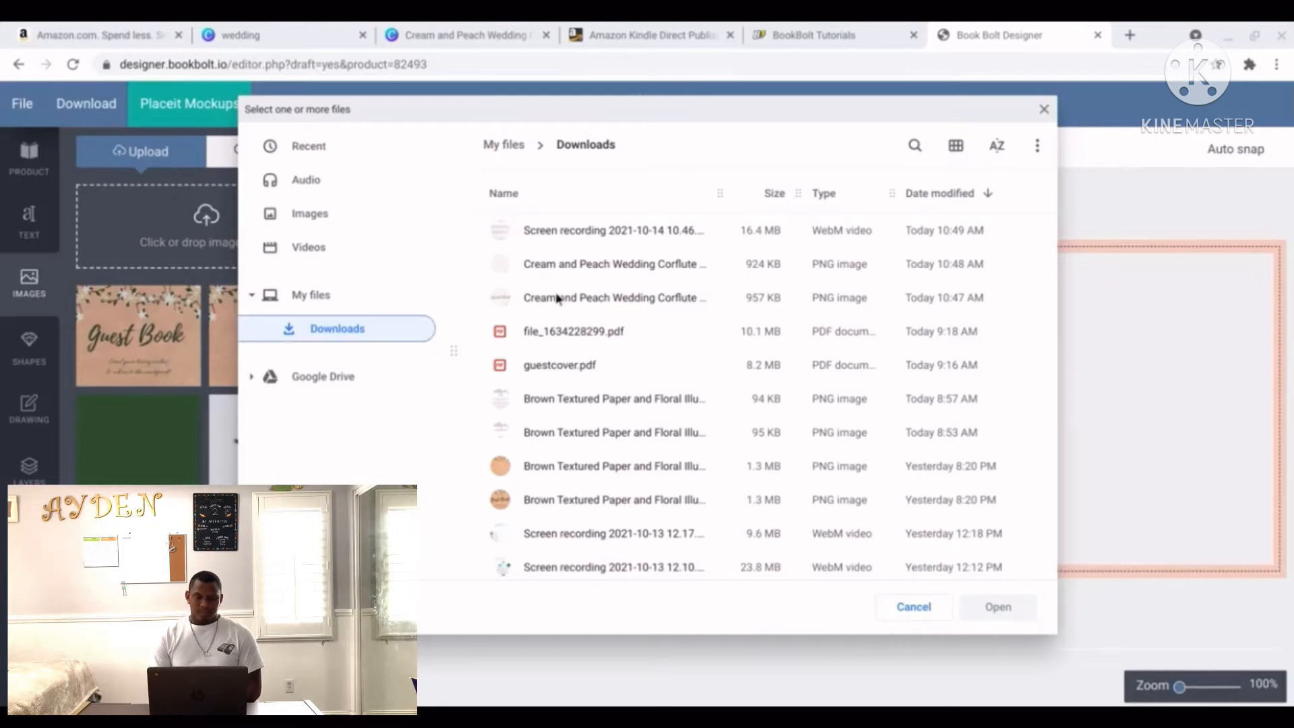
left_click(557, 297)
left_click(557, 266, "ctrl")
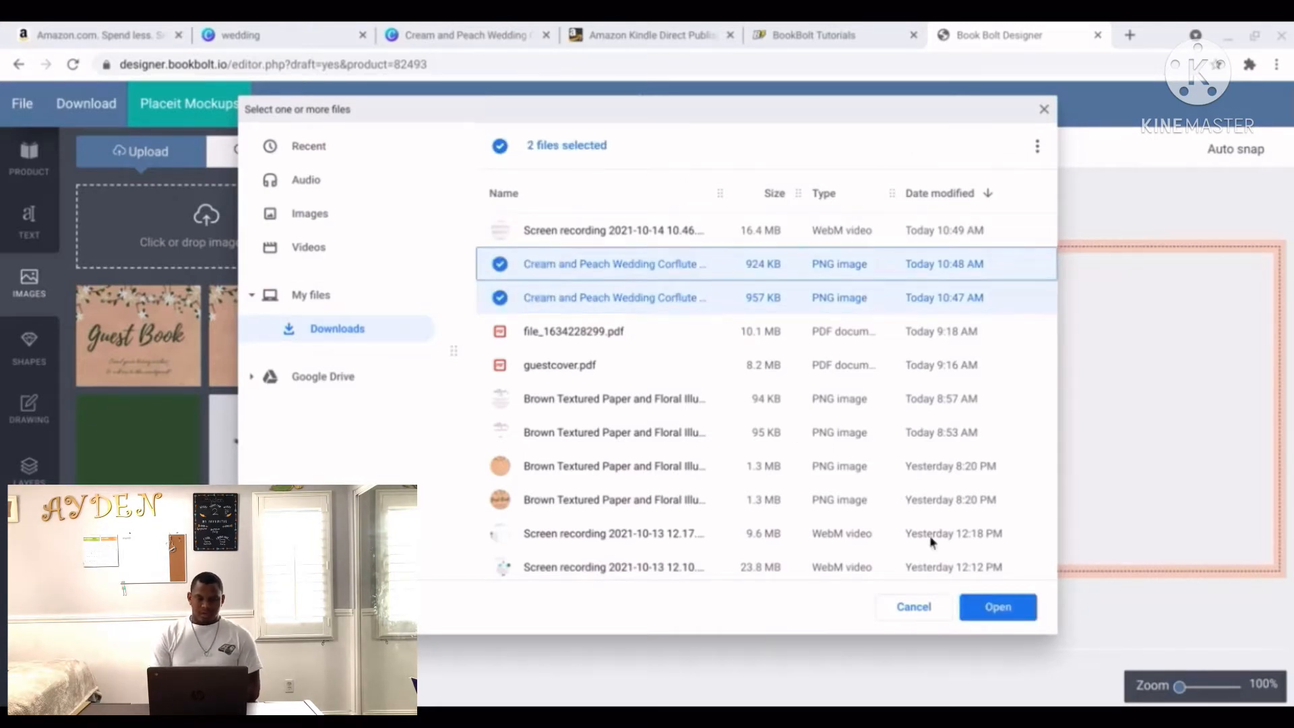
left_click(993, 608)
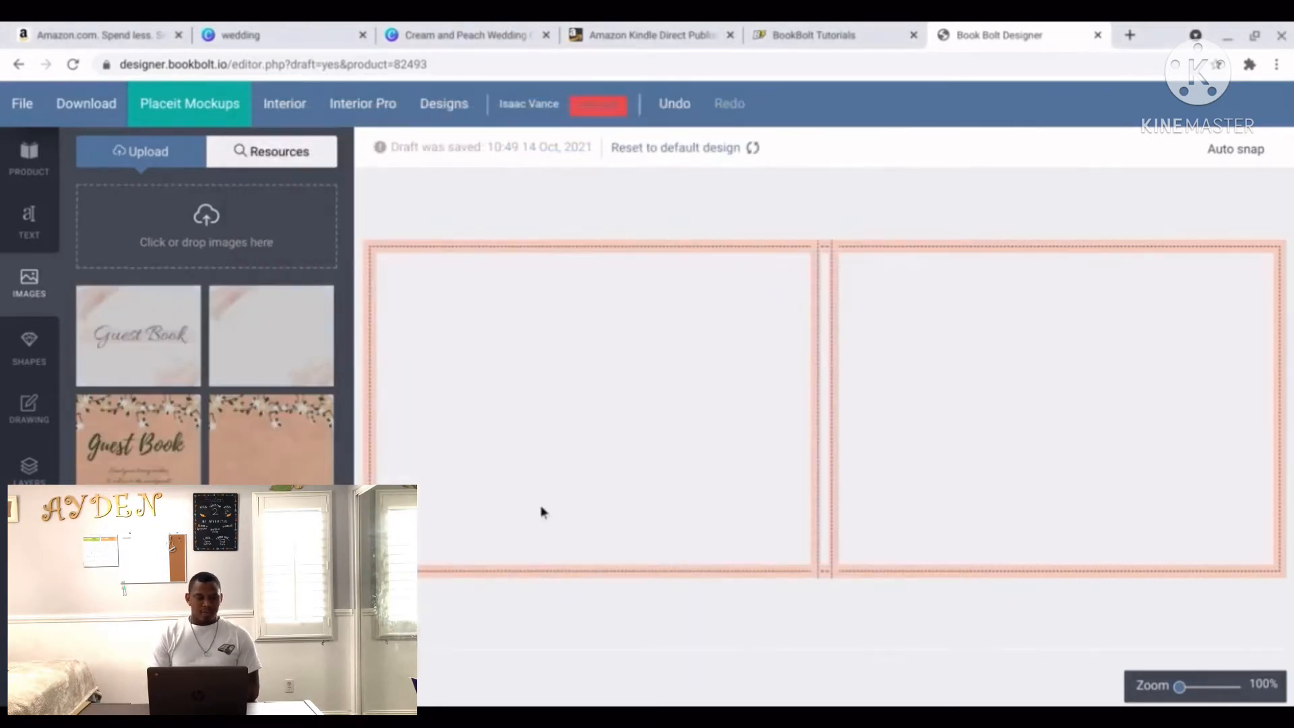
Place the plain brushstroke background on the left cover page and stretch it to fill the page.
left_click(282, 333)
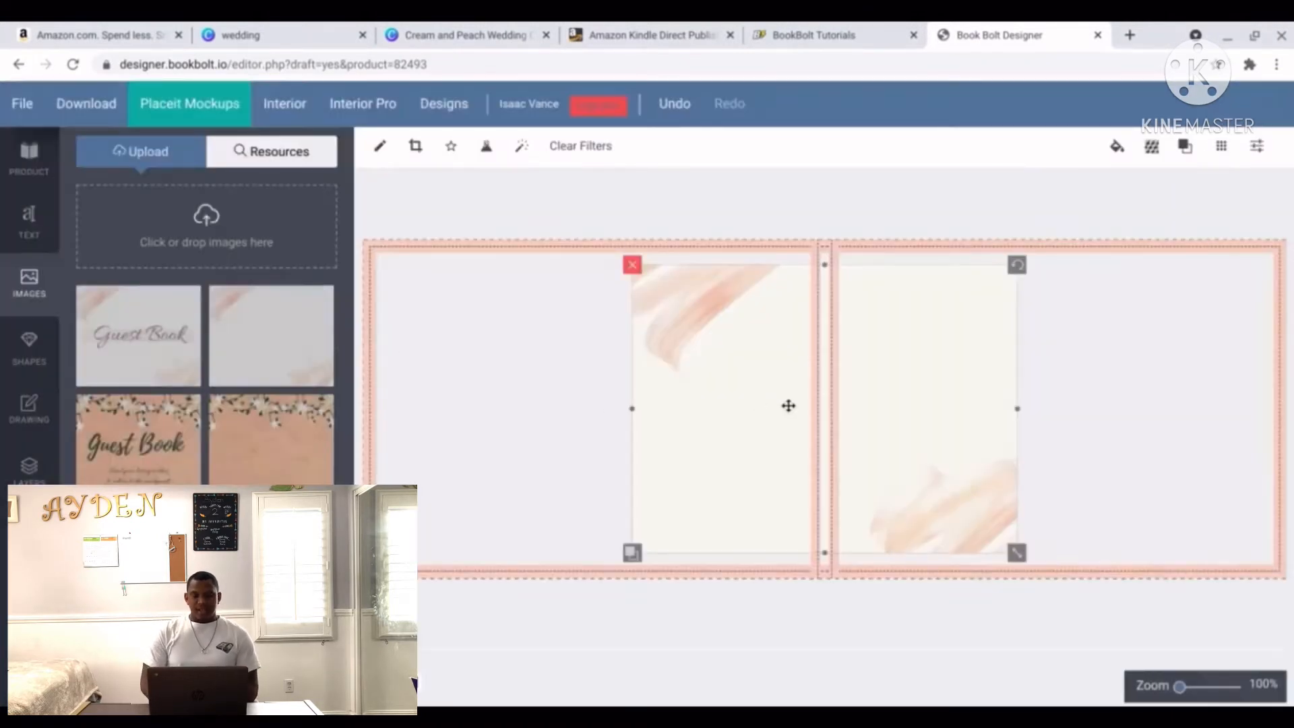
left_click_drag(789, 405, 563, 399)
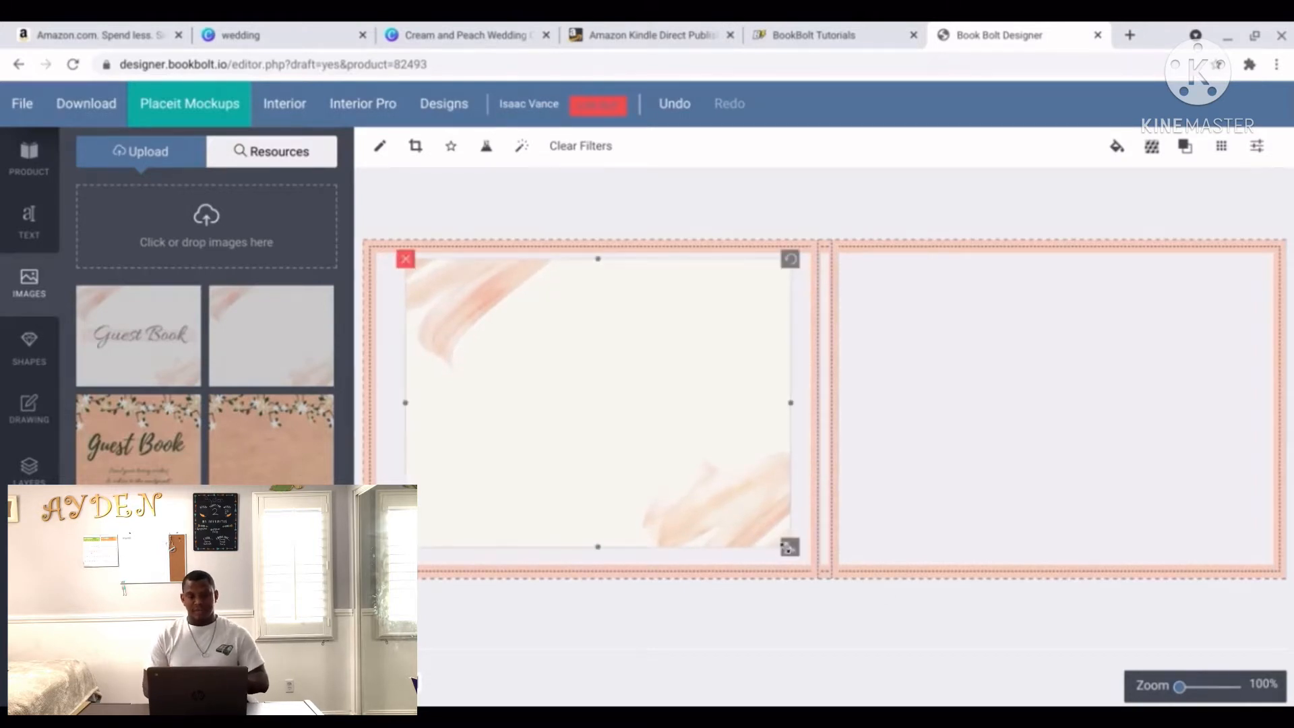
left_click_drag(789, 547, 803, 556)
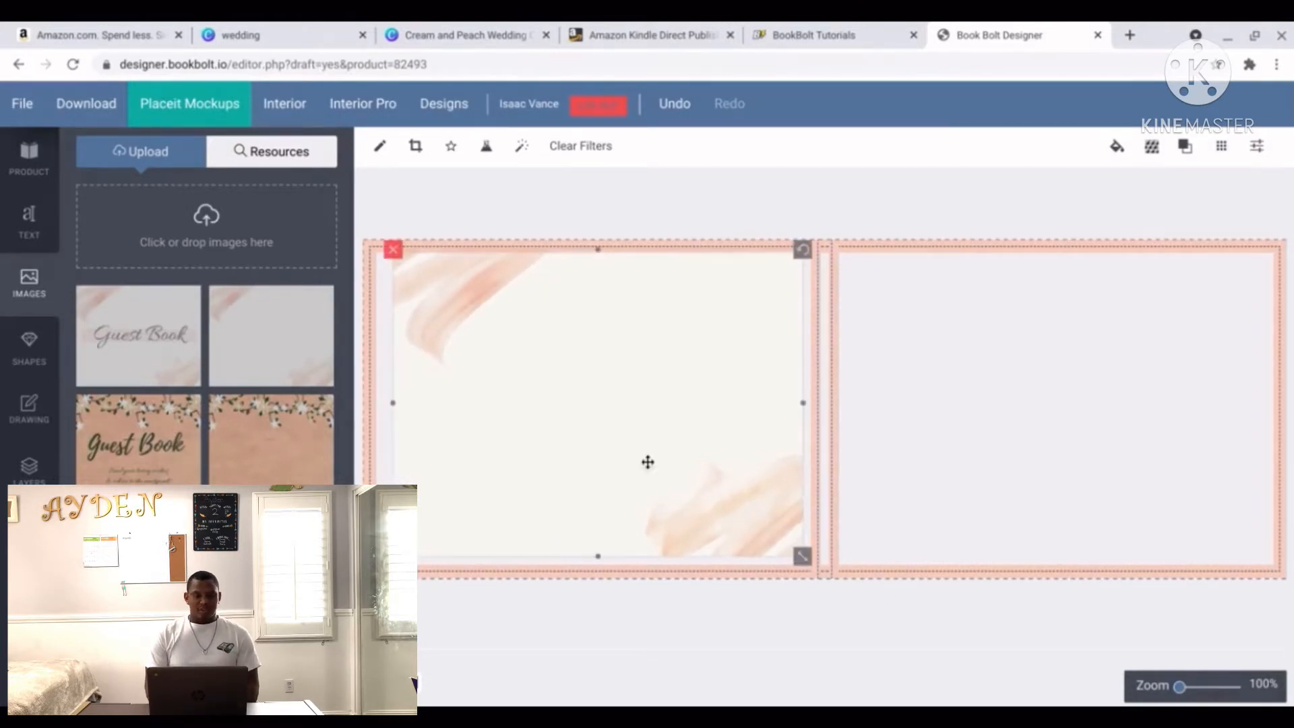
left_click_drag(647, 461, 647, 469)
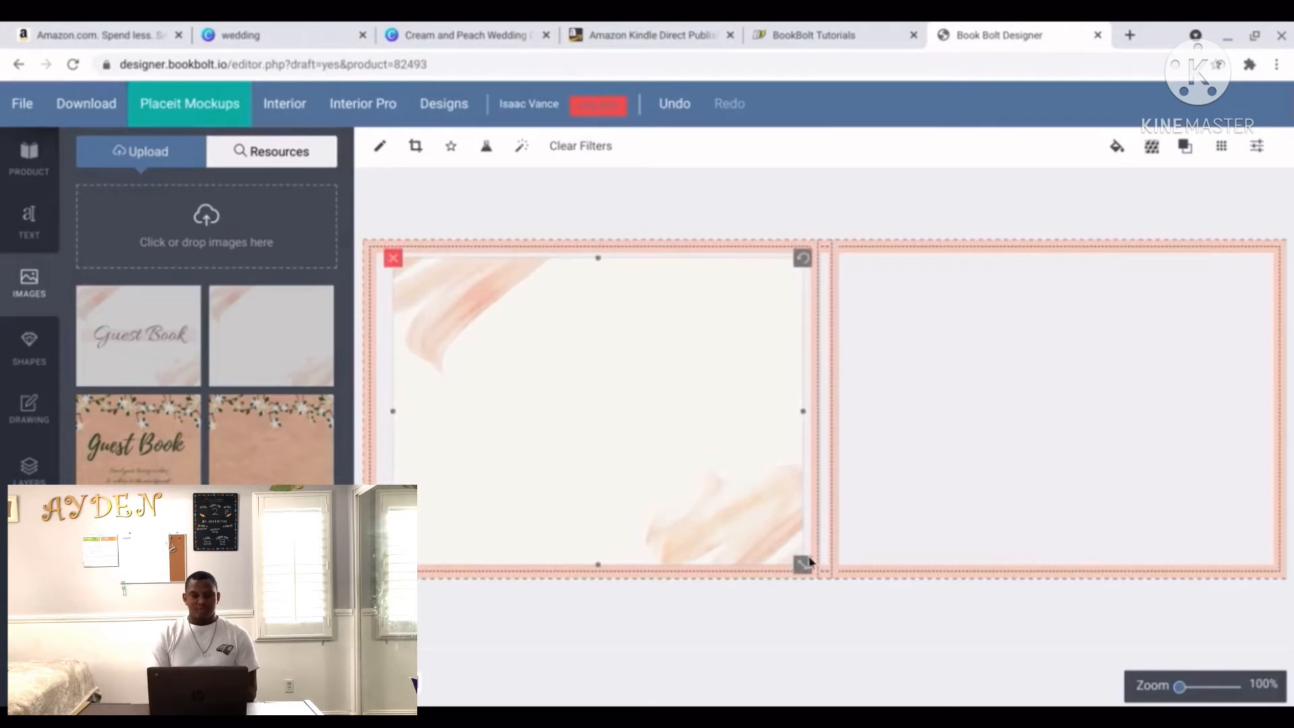
left_click_drag(807, 559, 812, 566)
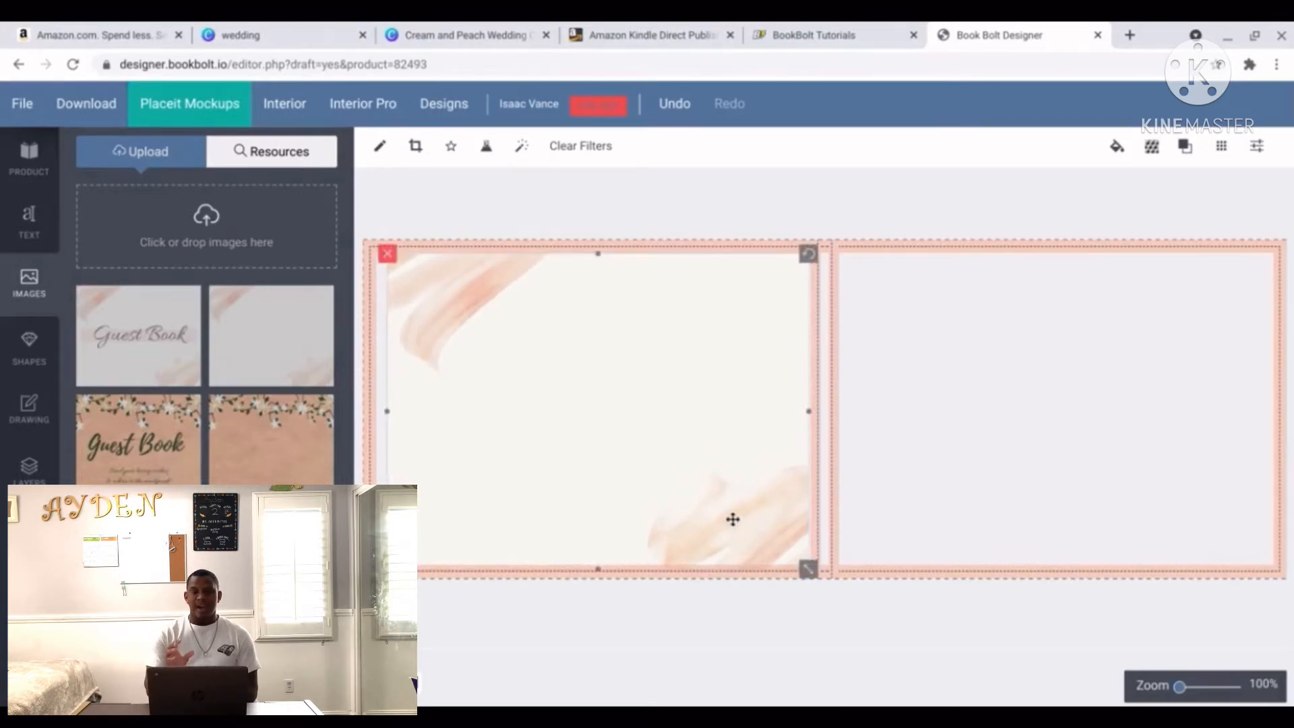
left_click_drag(732, 519, 728, 517)
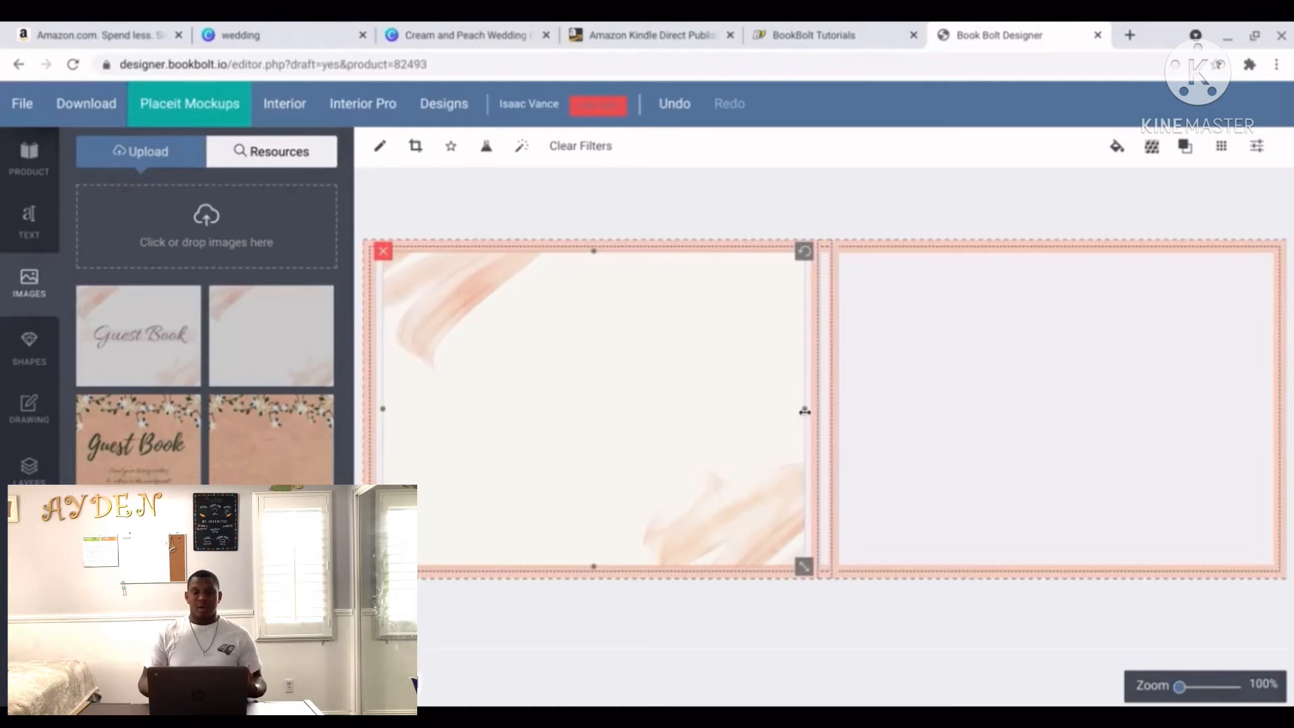
left_click_drag(804, 410, 816, 413)
left_click(793, 618)
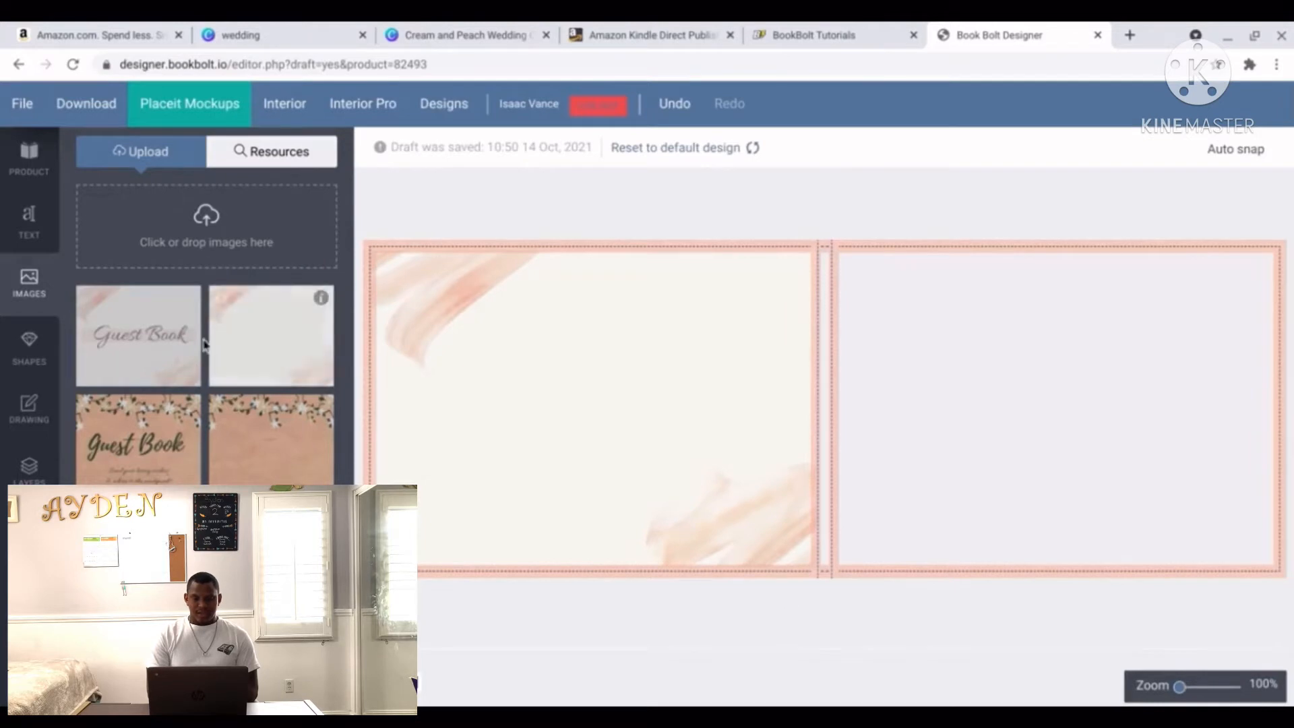
Place the Guest Book image on the right page and stretch it to fill that page edge to edge.
left_click(144, 339)
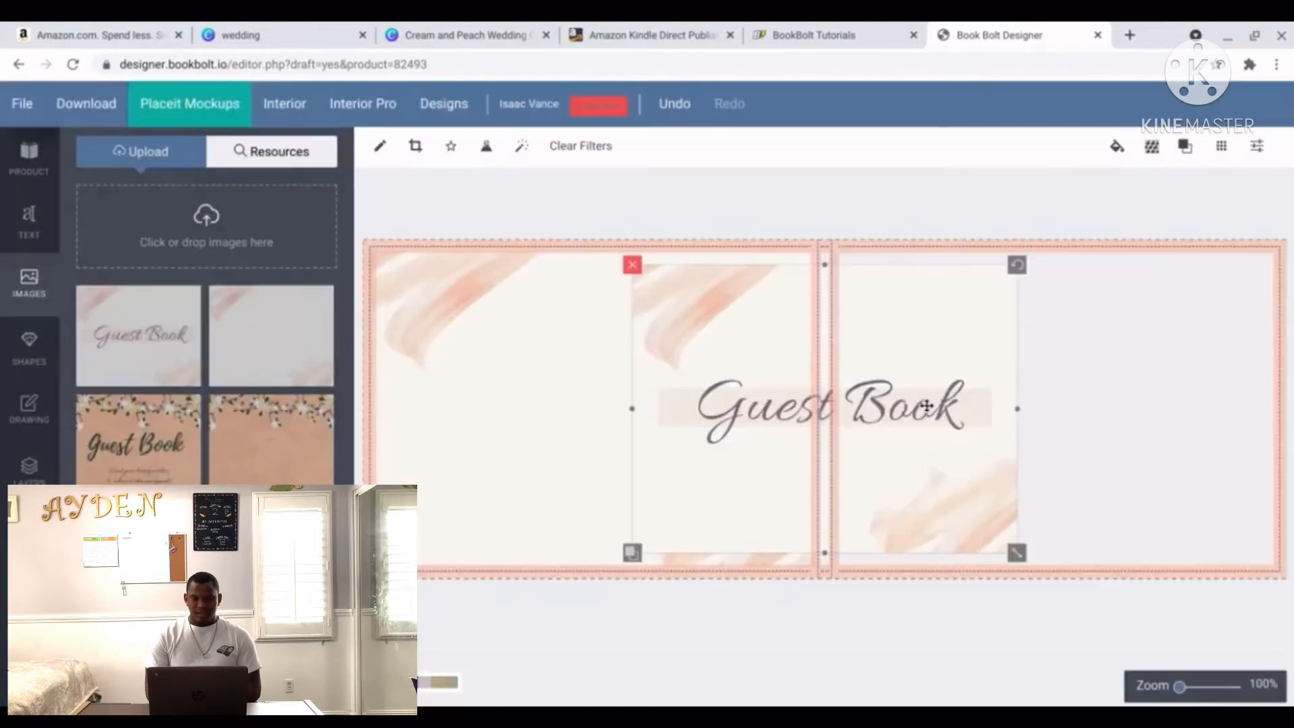
left_click_drag(917, 404, 1150, 407)
left_click_drag(1251, 550, 1267, 567)
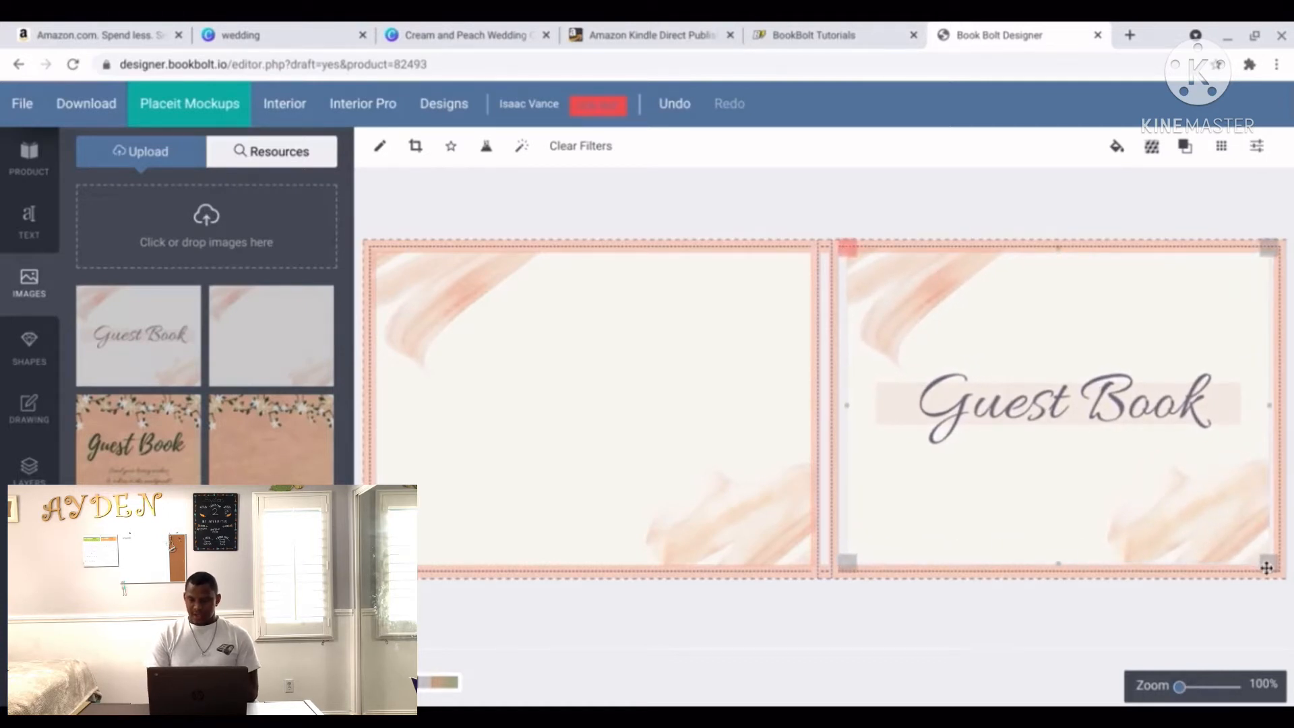
left_click_drag(1109, 458, 1106, 458)
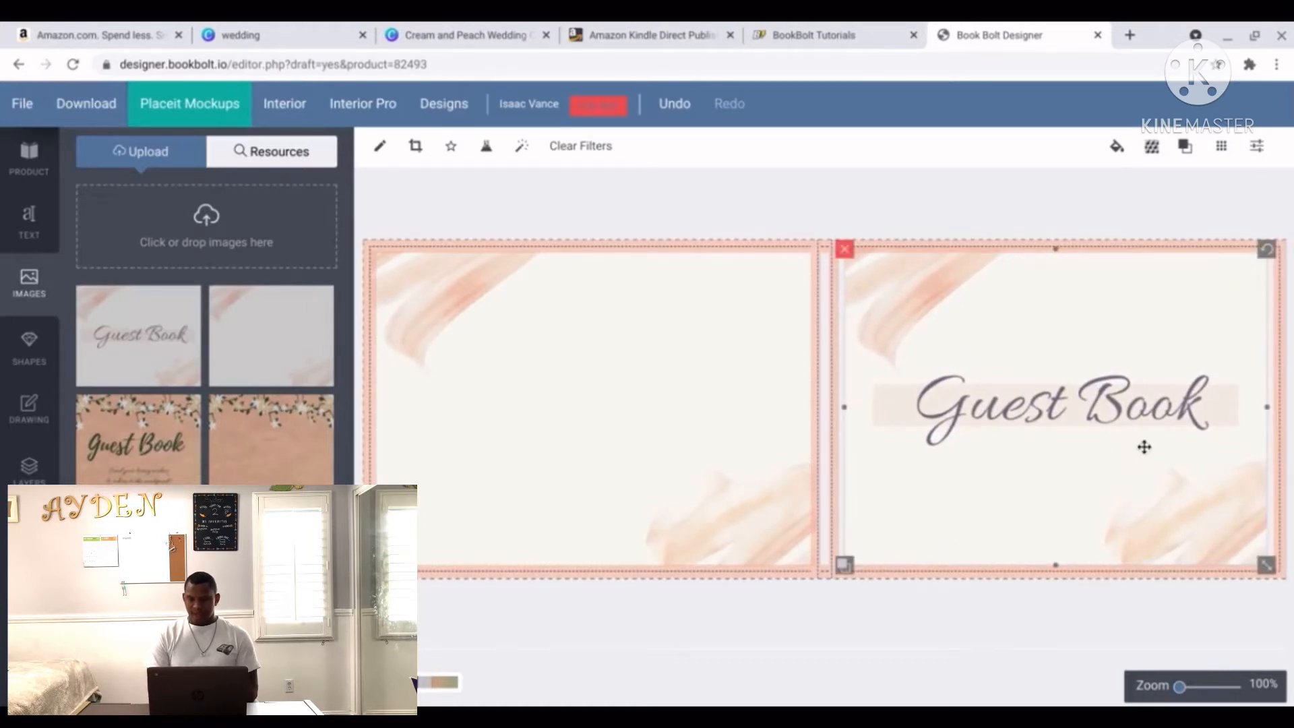
left_click_drag(1265, 409, 1273, 410)
left_click(1122, 612)
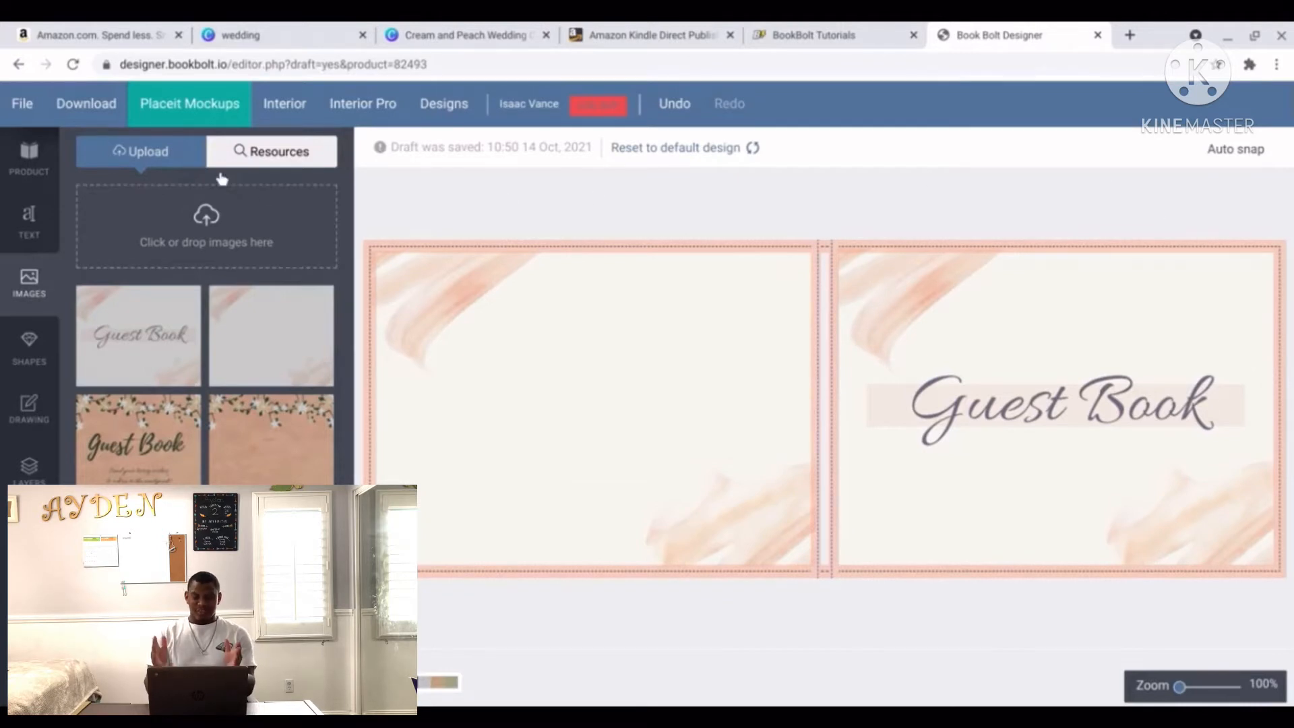
left_click(79, 115)
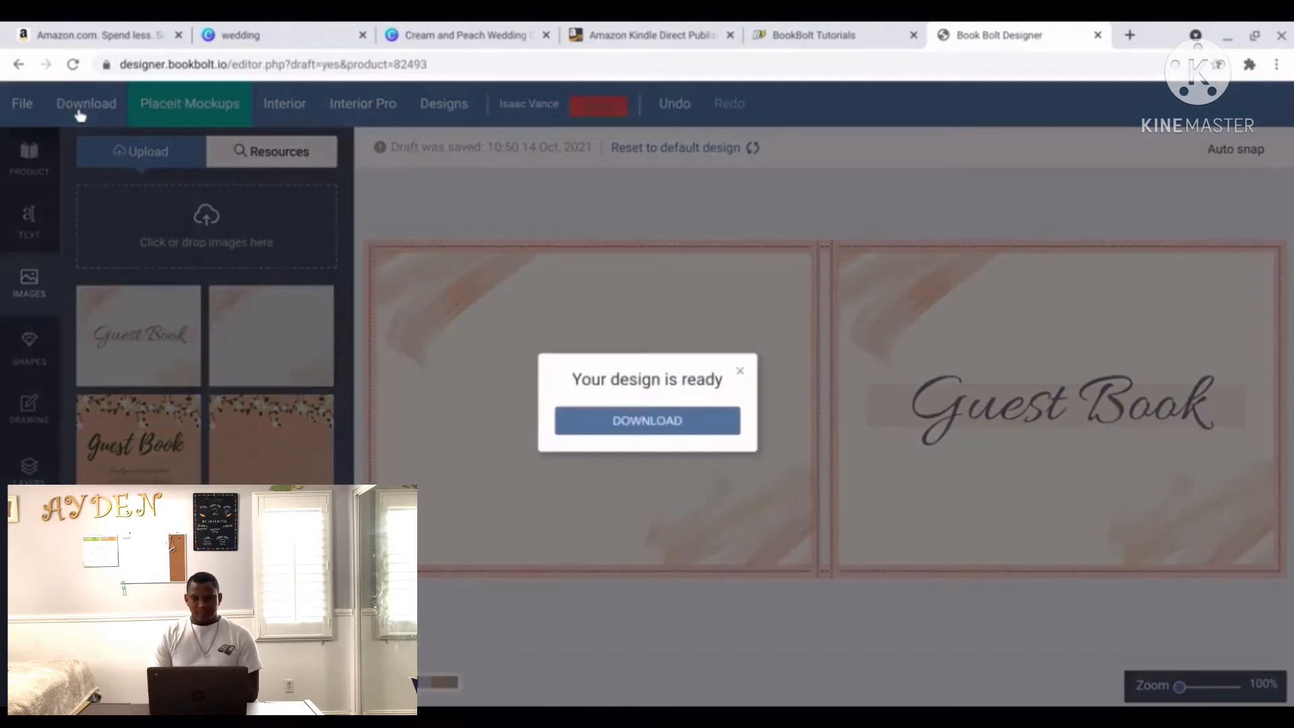
Download the cover spread as a PDF and save it to Downloads as Guestbook2.pdf.
left_click(639, 424)
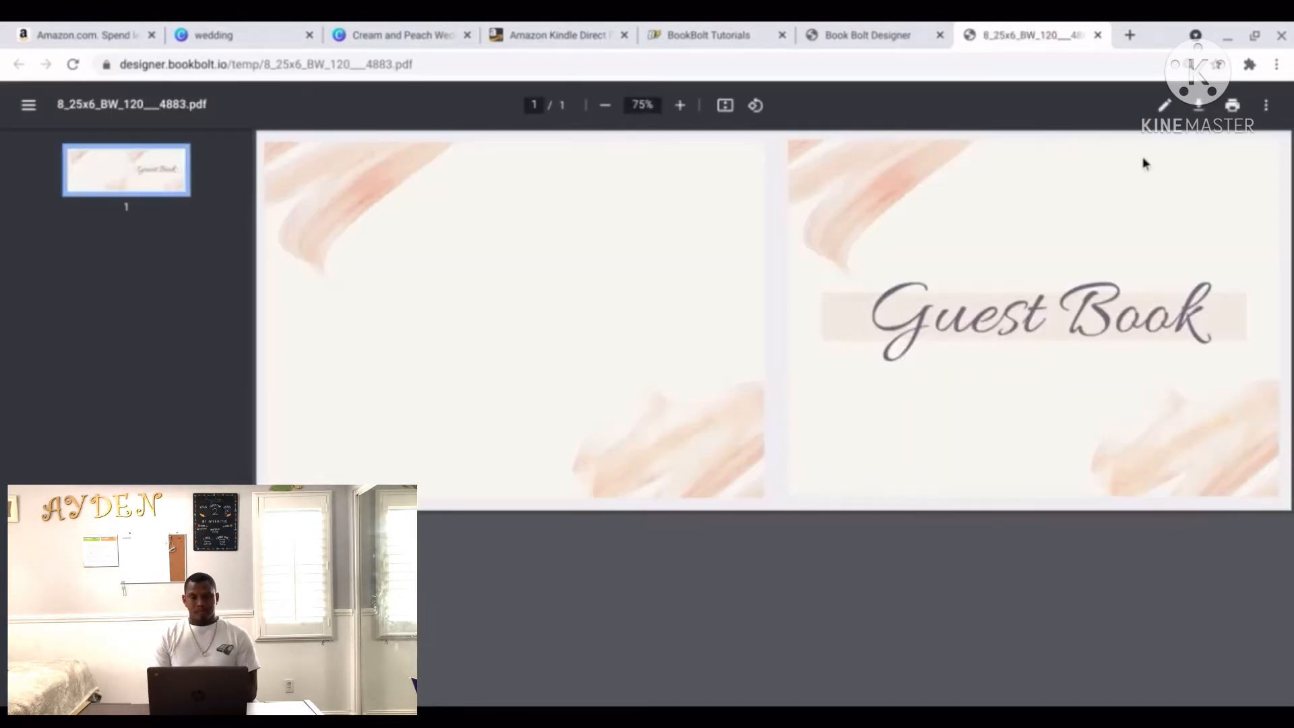
left_click(1198, 105)
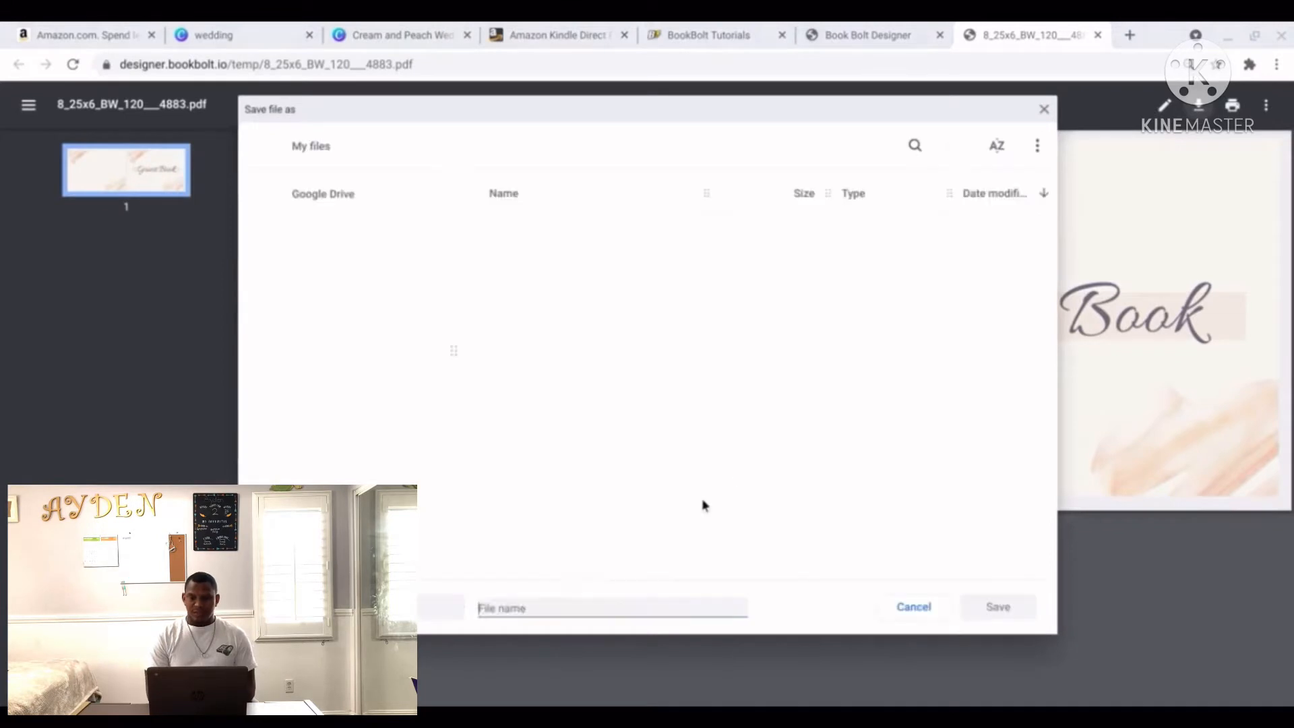
type("Guestbook2.pdf")
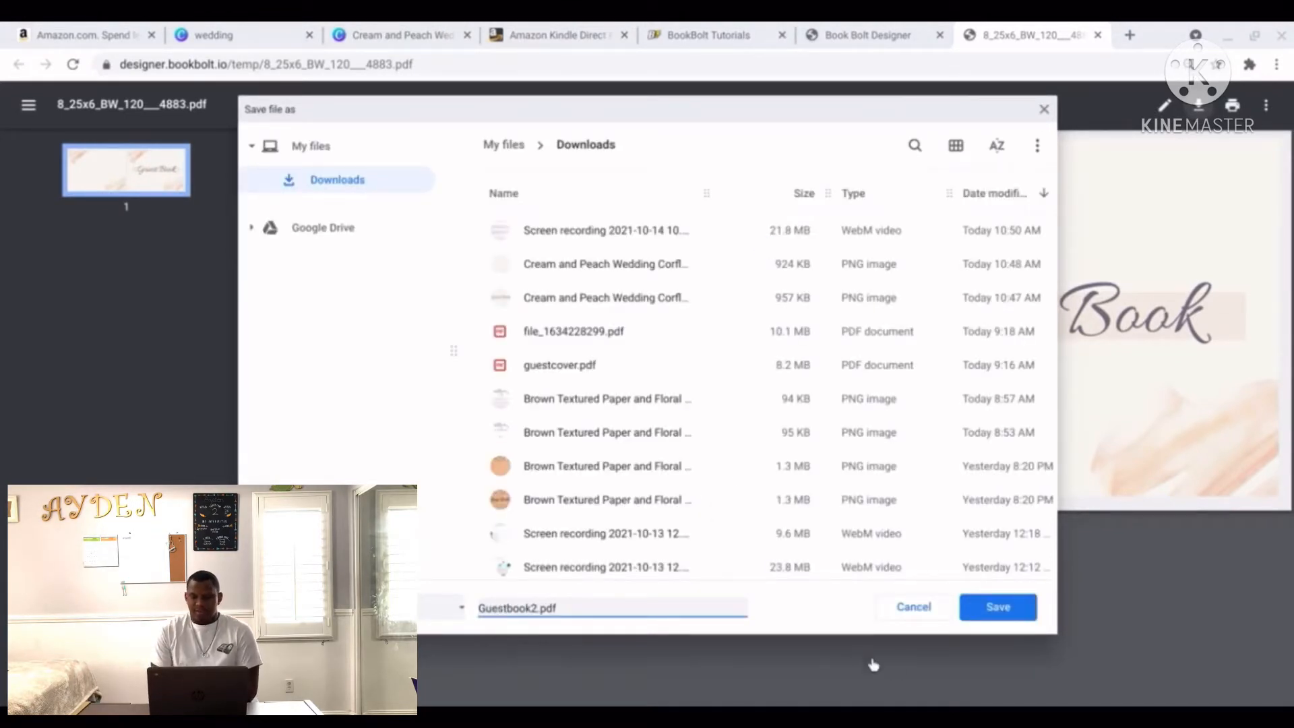
left_click(998, 609)
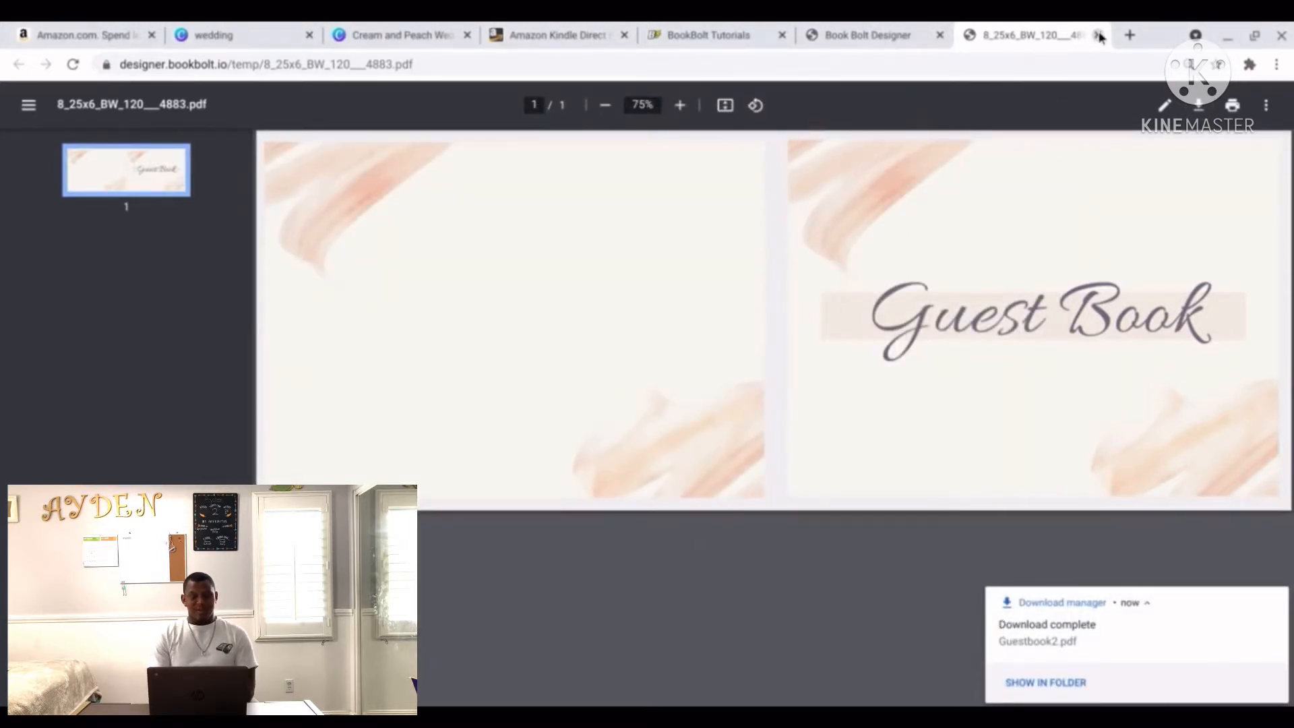
left_click(1098, 35)
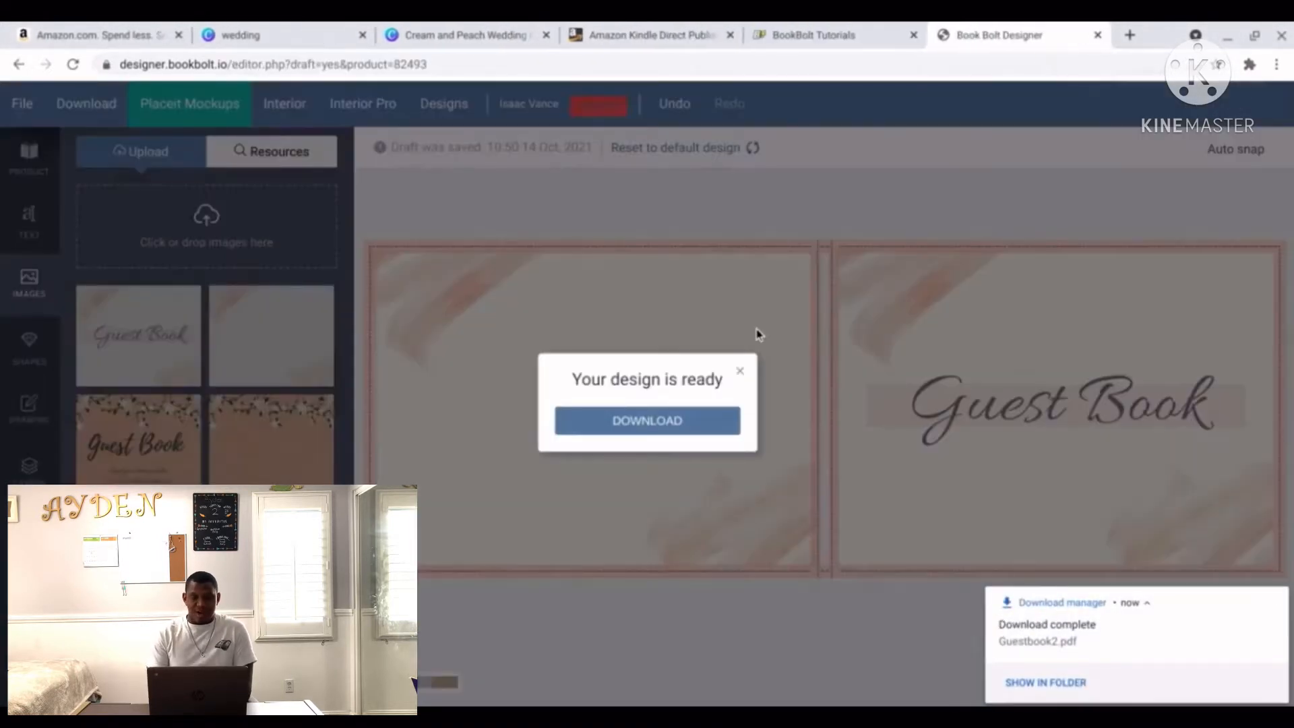
Upload the Brown Textured Paper and Floral Illustration PNG from Downloads into Interior Generator Pro.
left_click(741, 372)
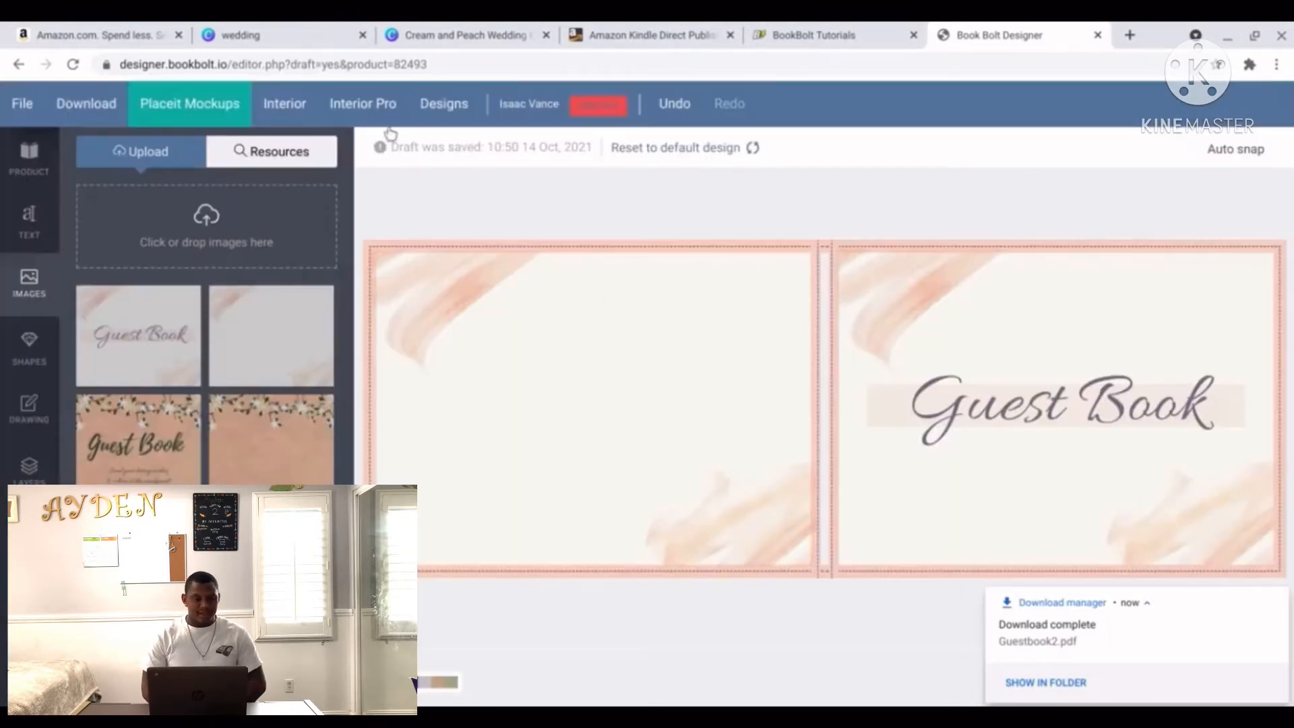
left_click(375, 111)
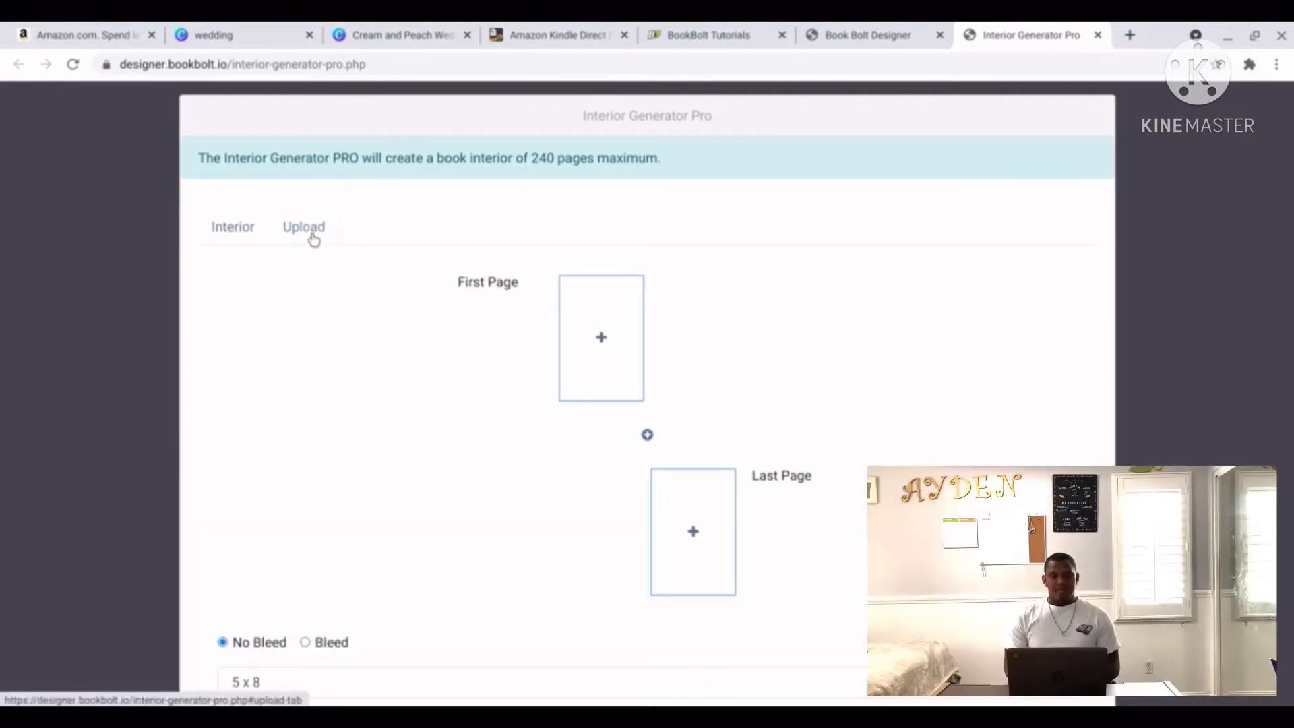
left_click(313, 239)
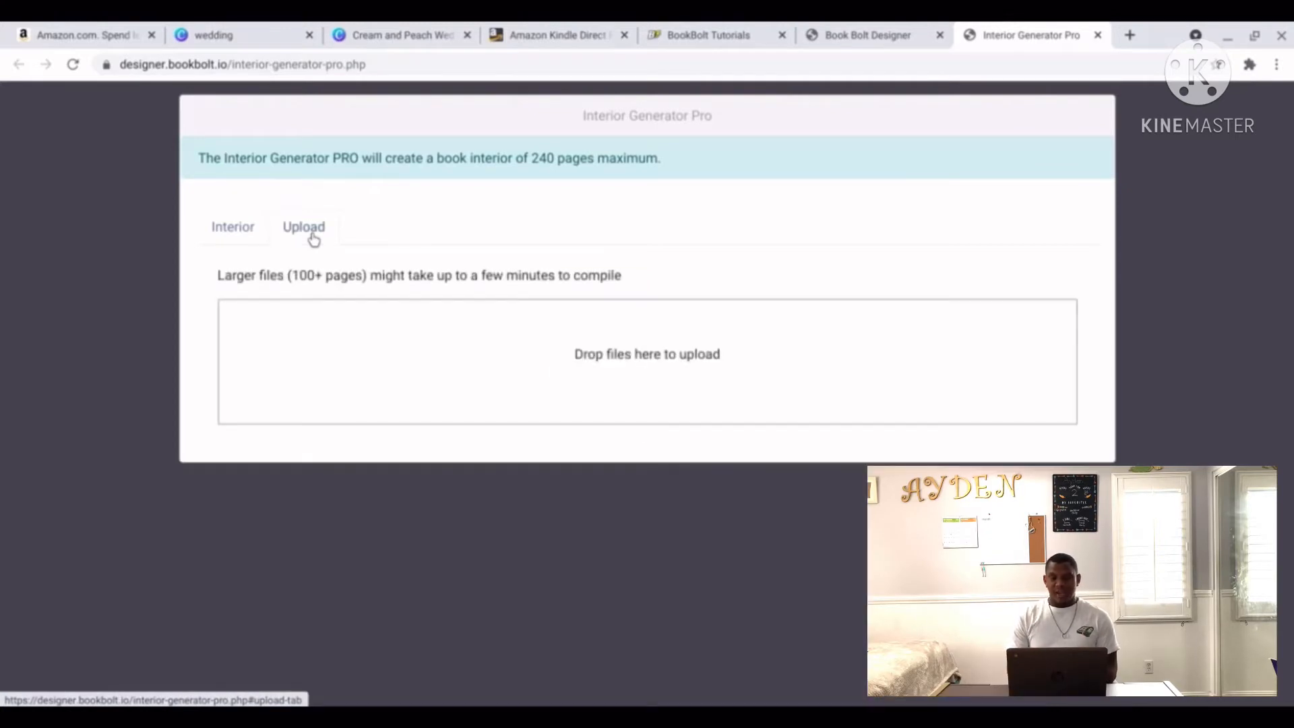
left_click(591, 357)
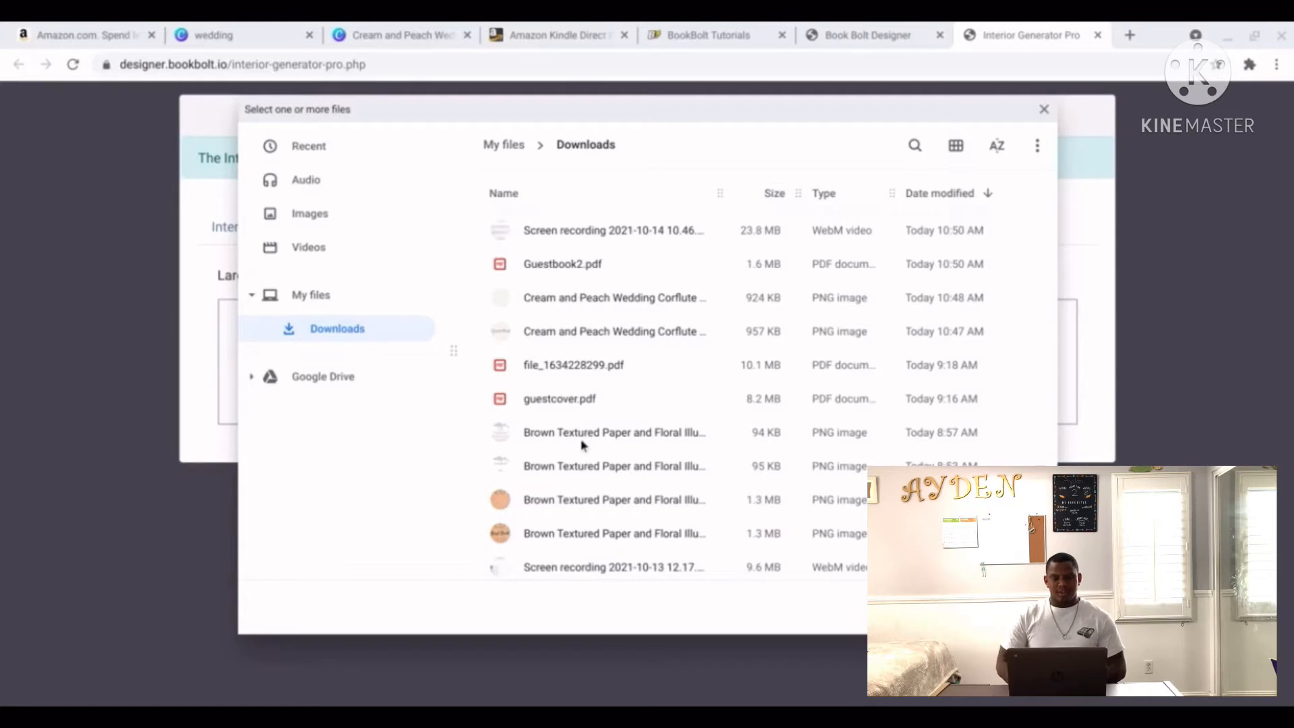
left_click(577, 473)
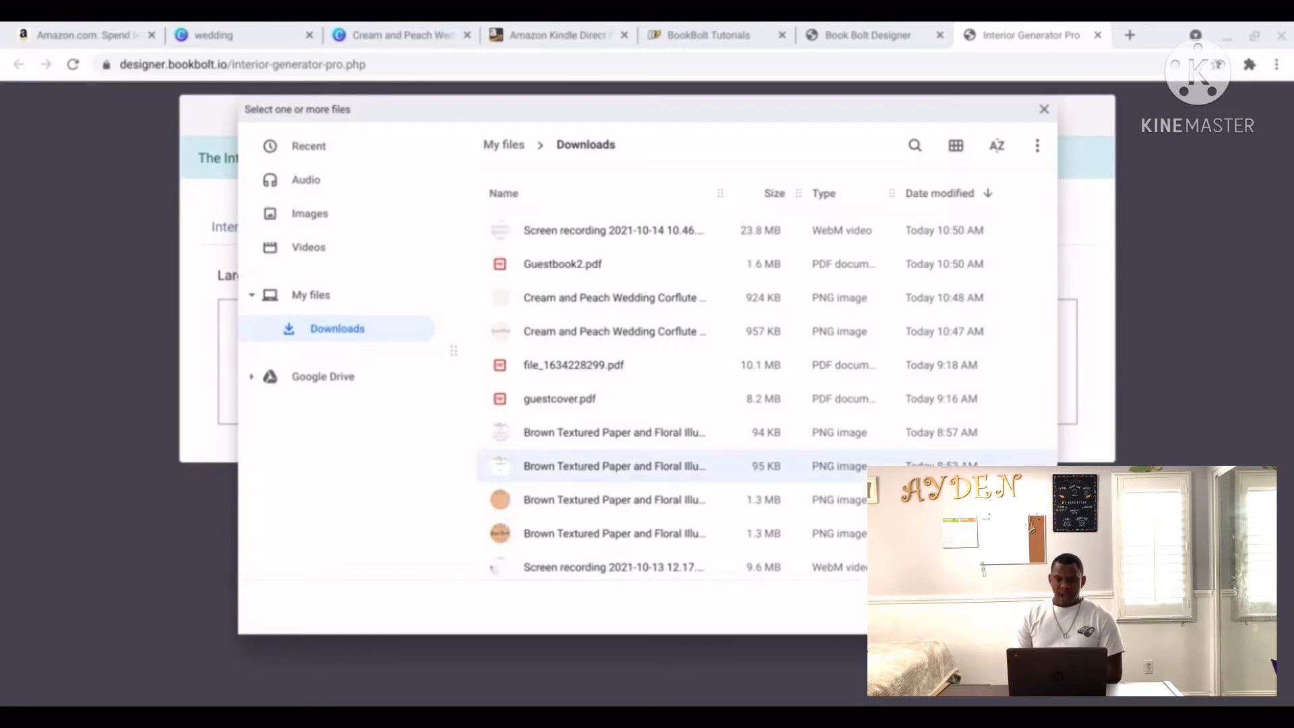
left_click(1014, 606)
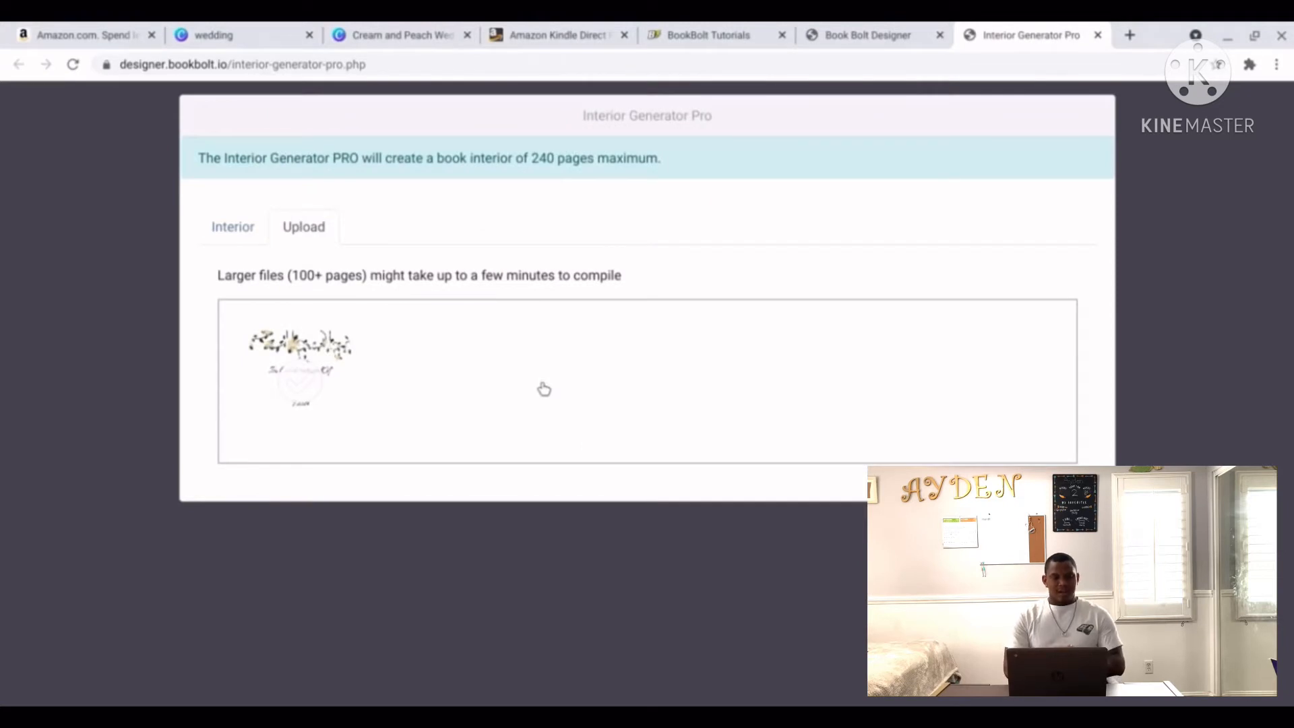
Set the interior to Bleed at 8.25 x 6 and bring up patterns for the First Page.
left_click(231, 230)
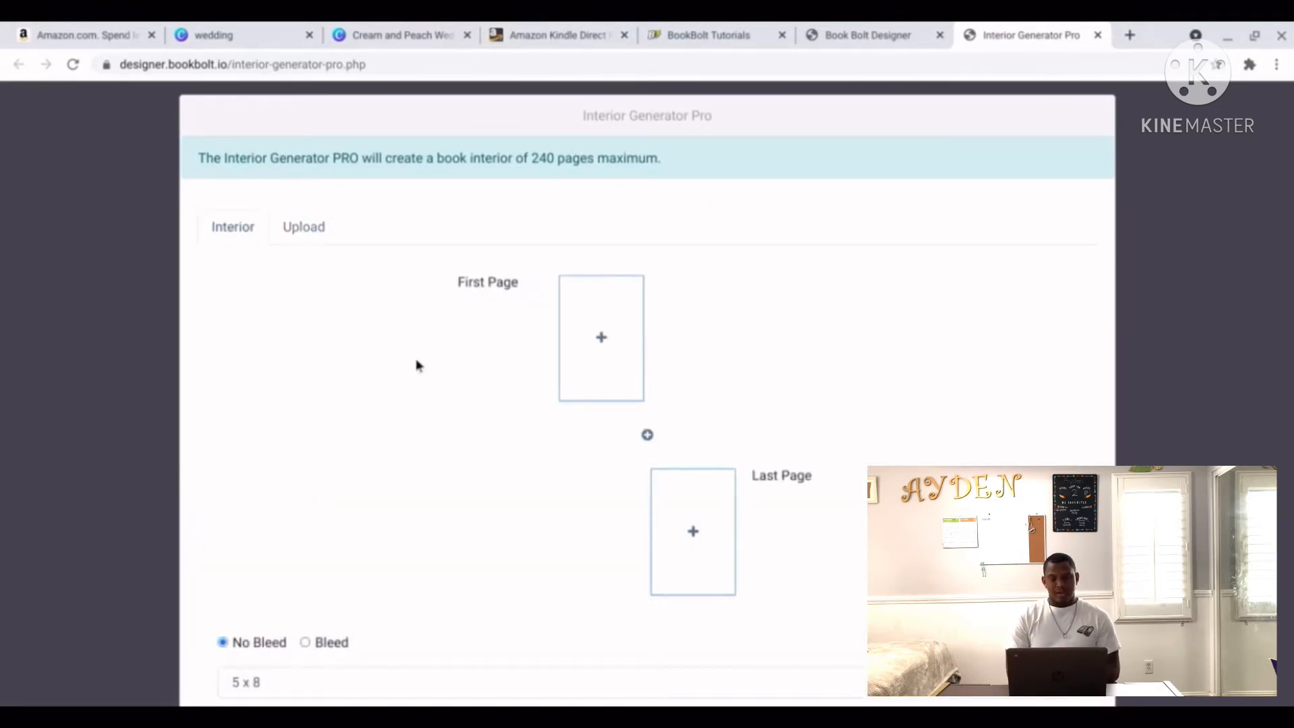
scroll(416, 365, "down", 1)
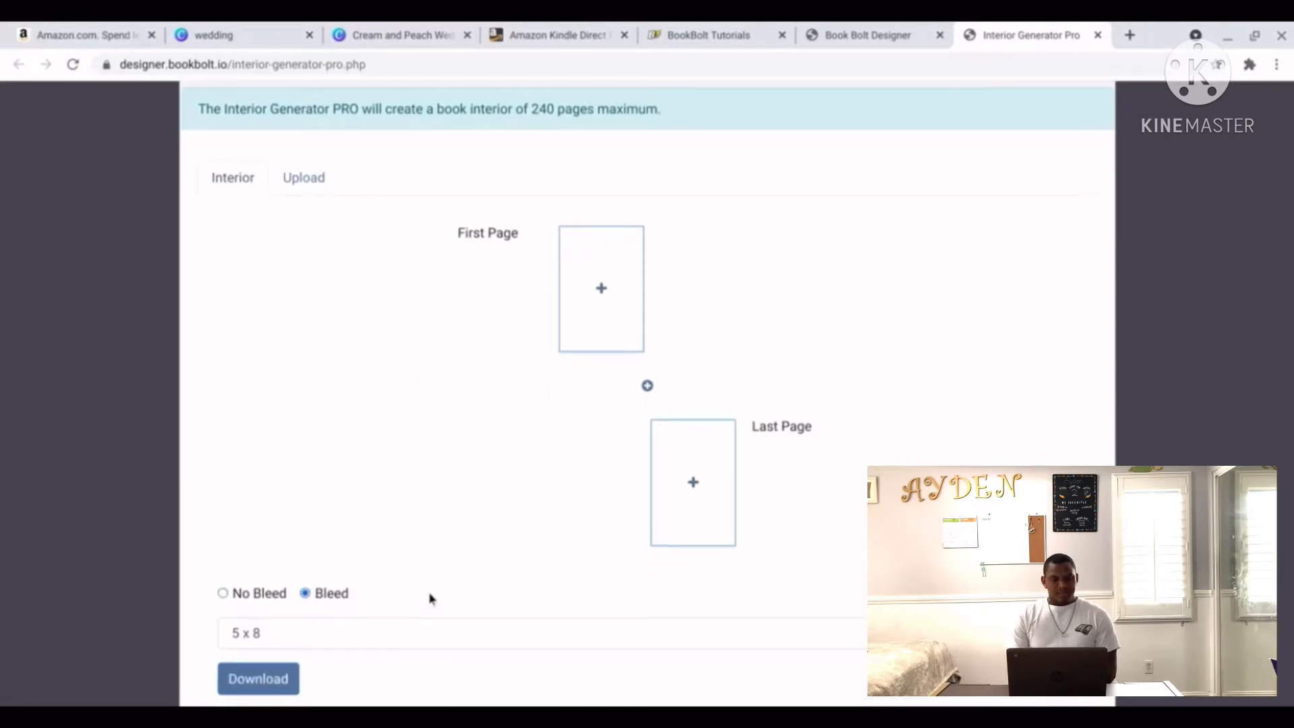
left_click(432, 638)
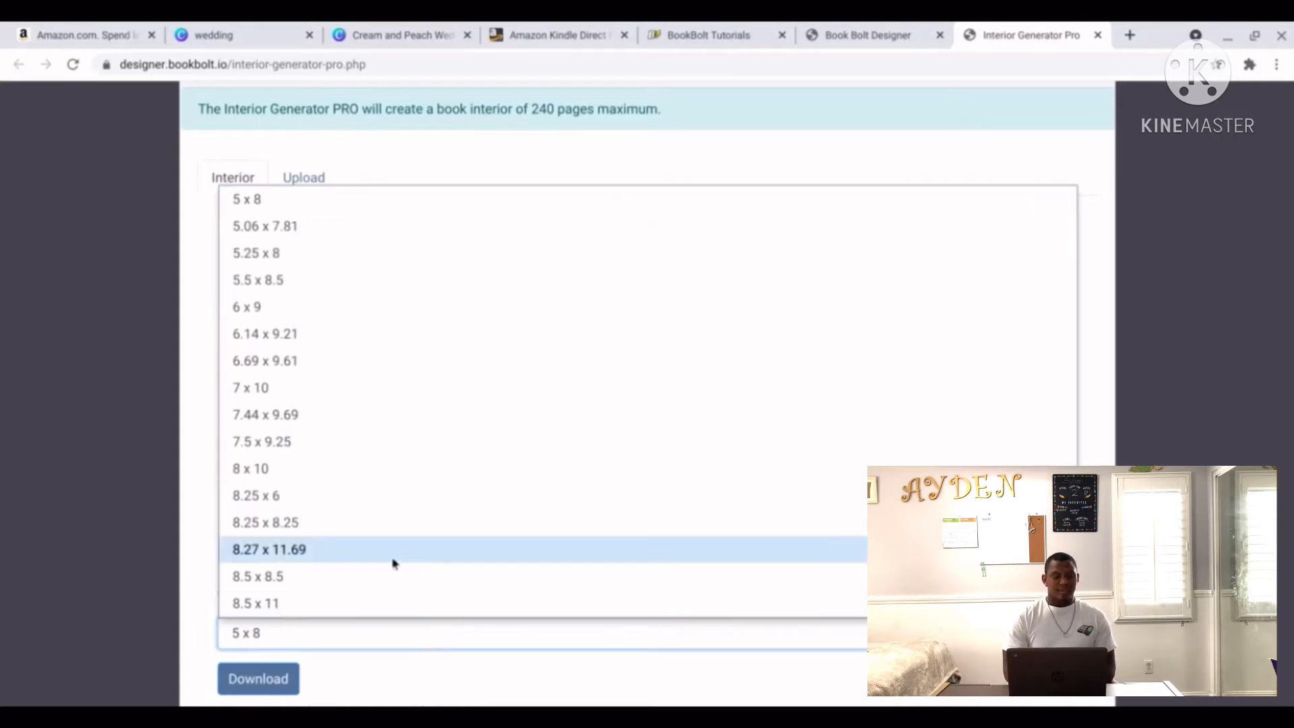
left_click(275, 497)
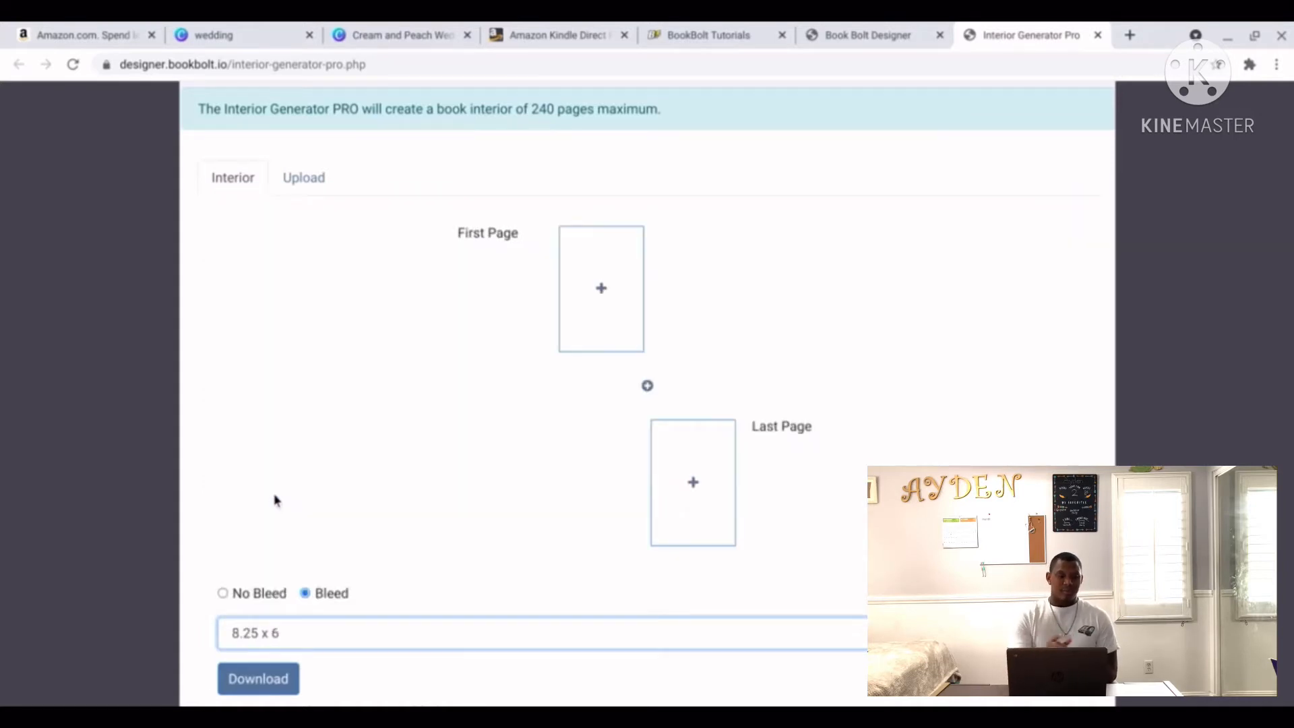
left_click(599, 288)
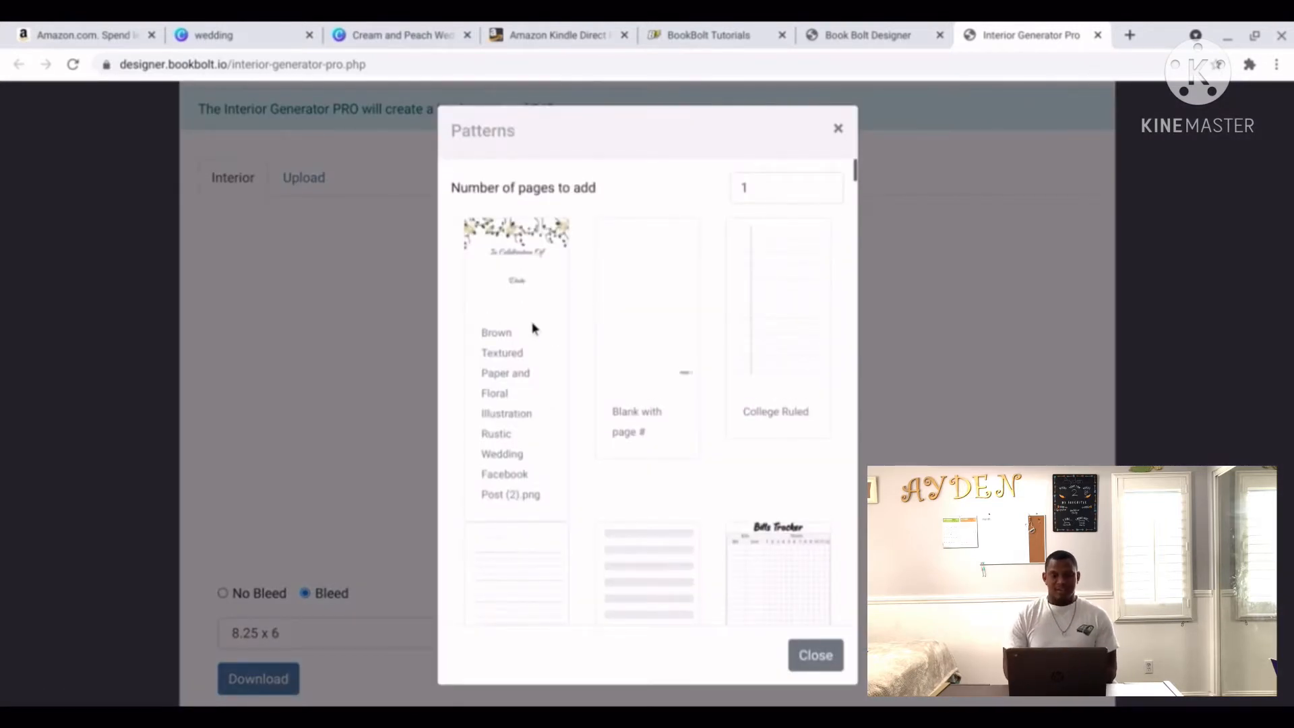
Choose the Brown Textured floral wedding pattern as the interior's first page.
scroll(666, 321, "down", 6)
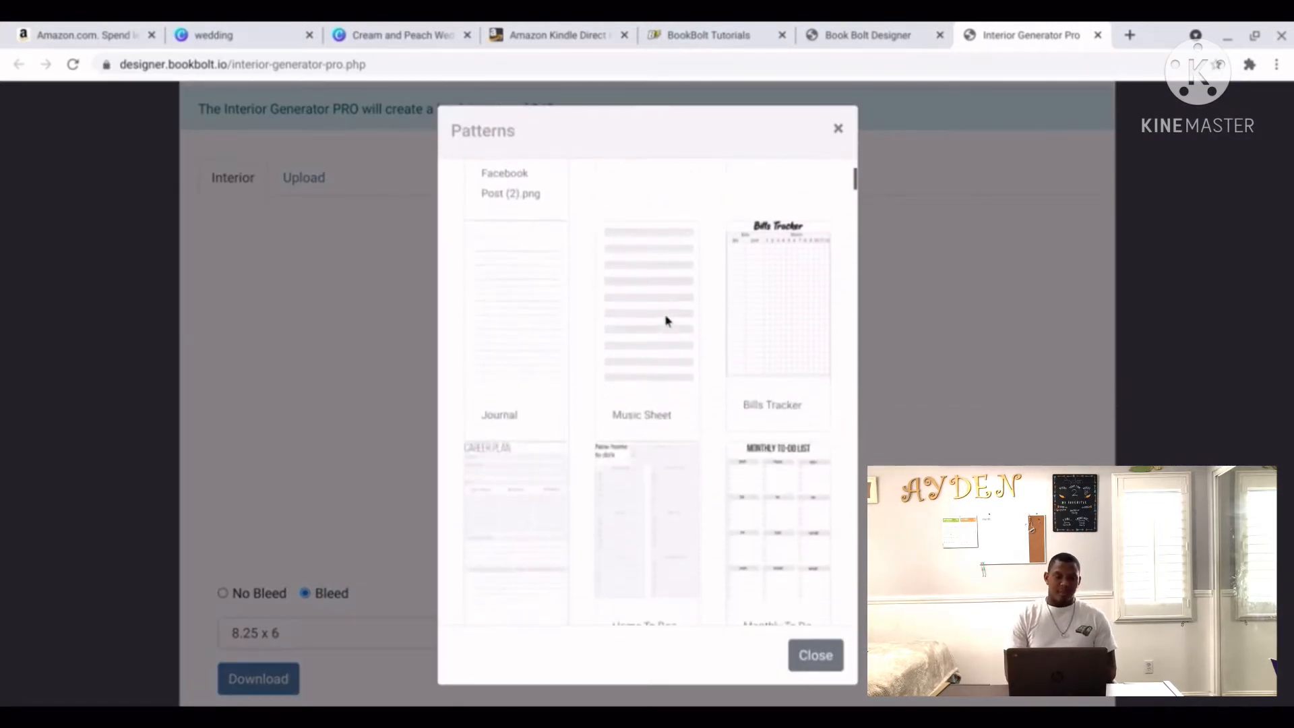
scroll(665, 321, "down", 5)
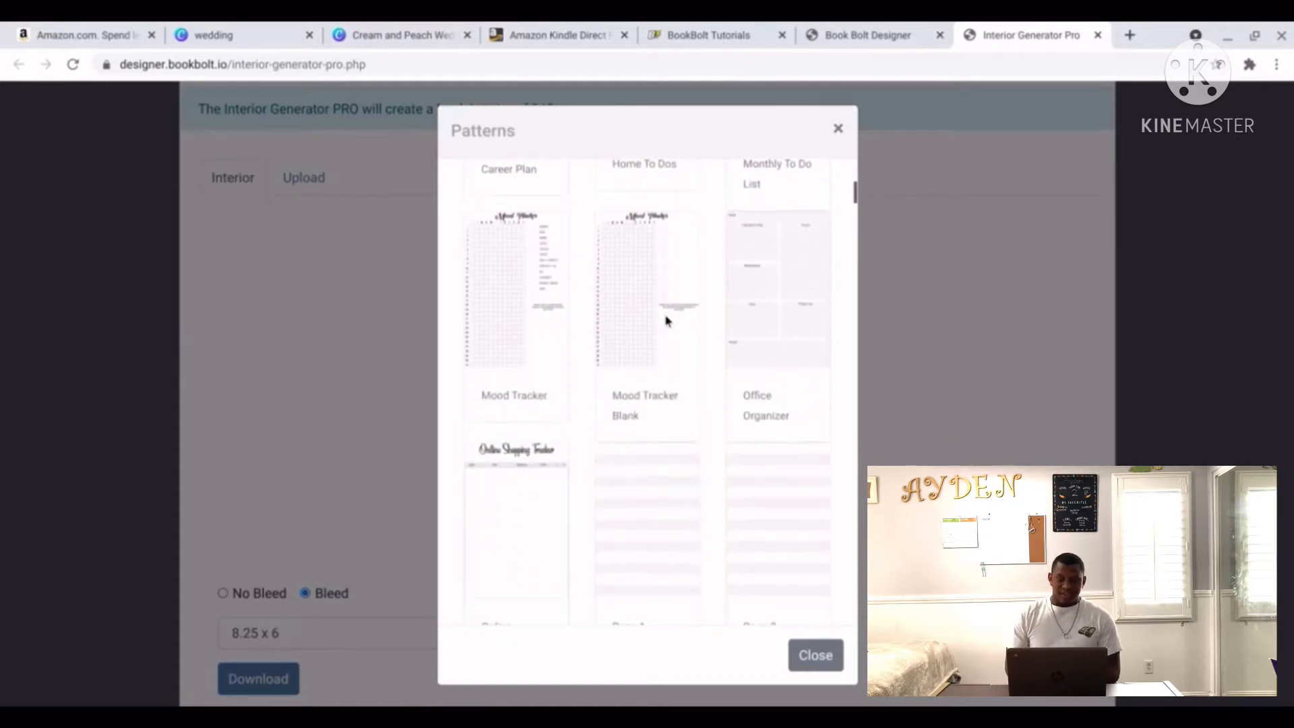
scroll(665, 321, "down", 5)
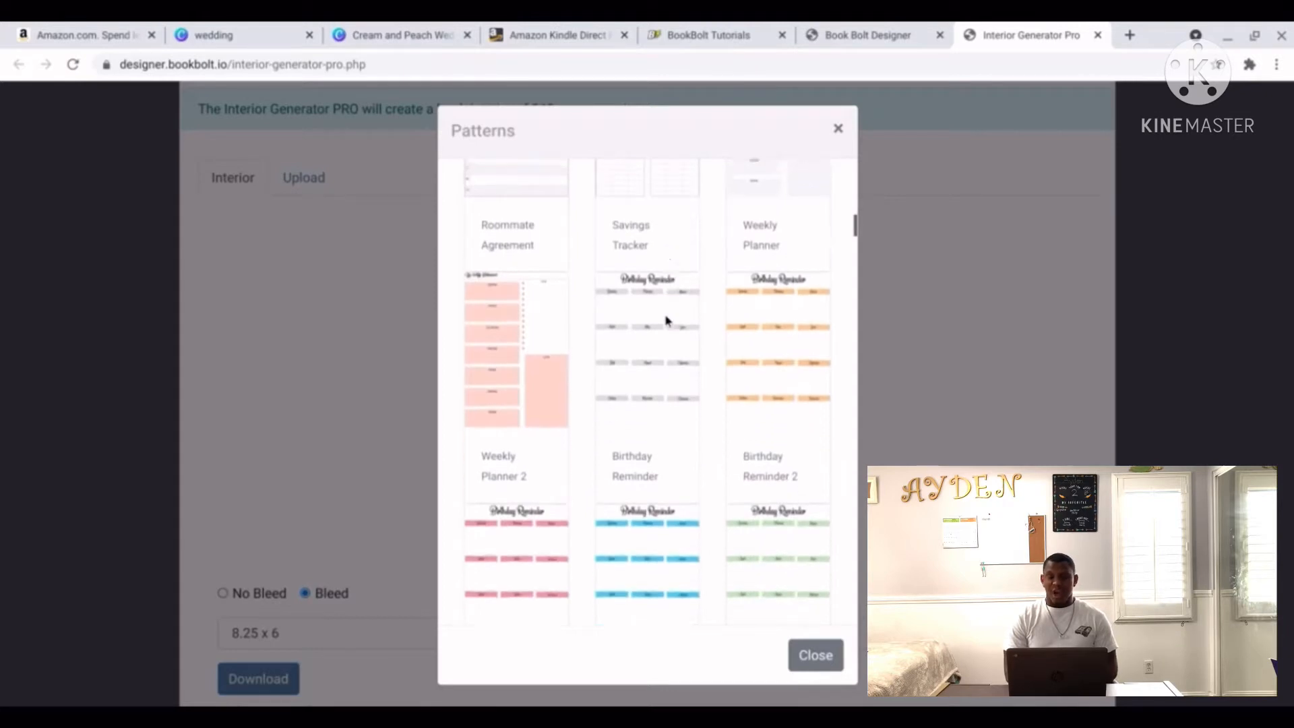
scroll(666, 321, "down", 6)
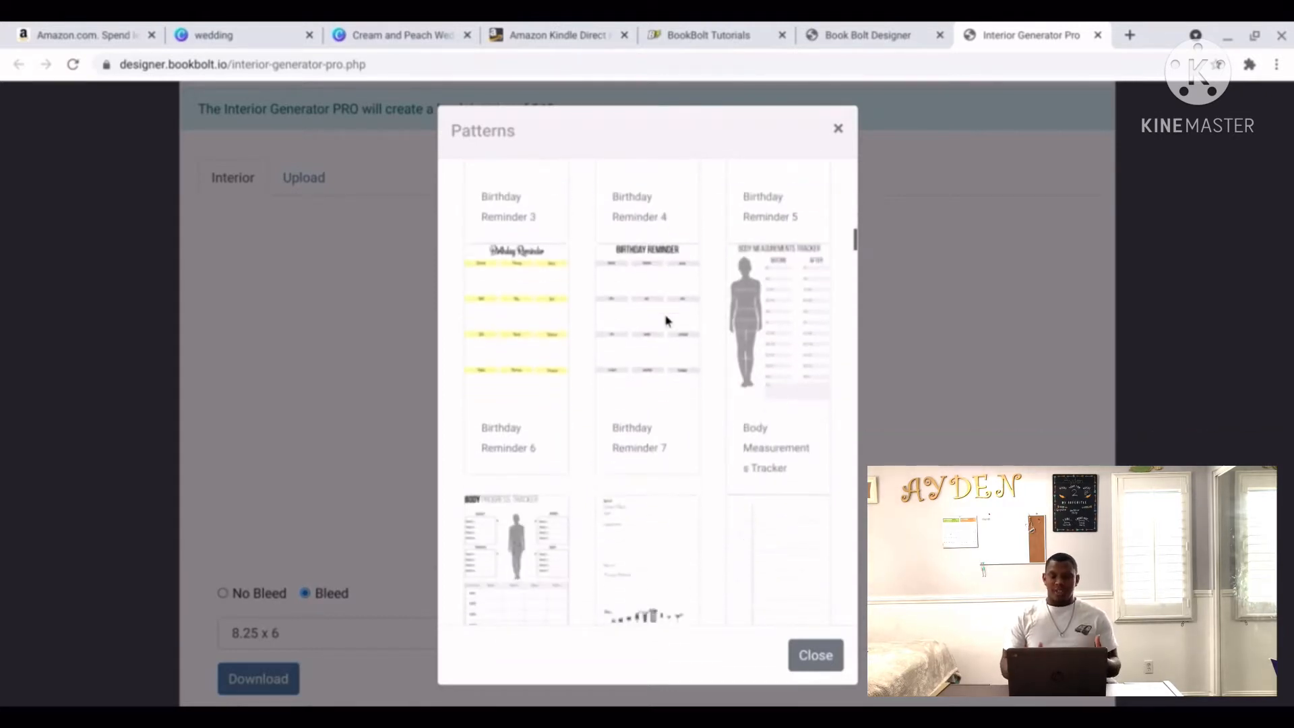
scroll(665, 320, "down", 6)
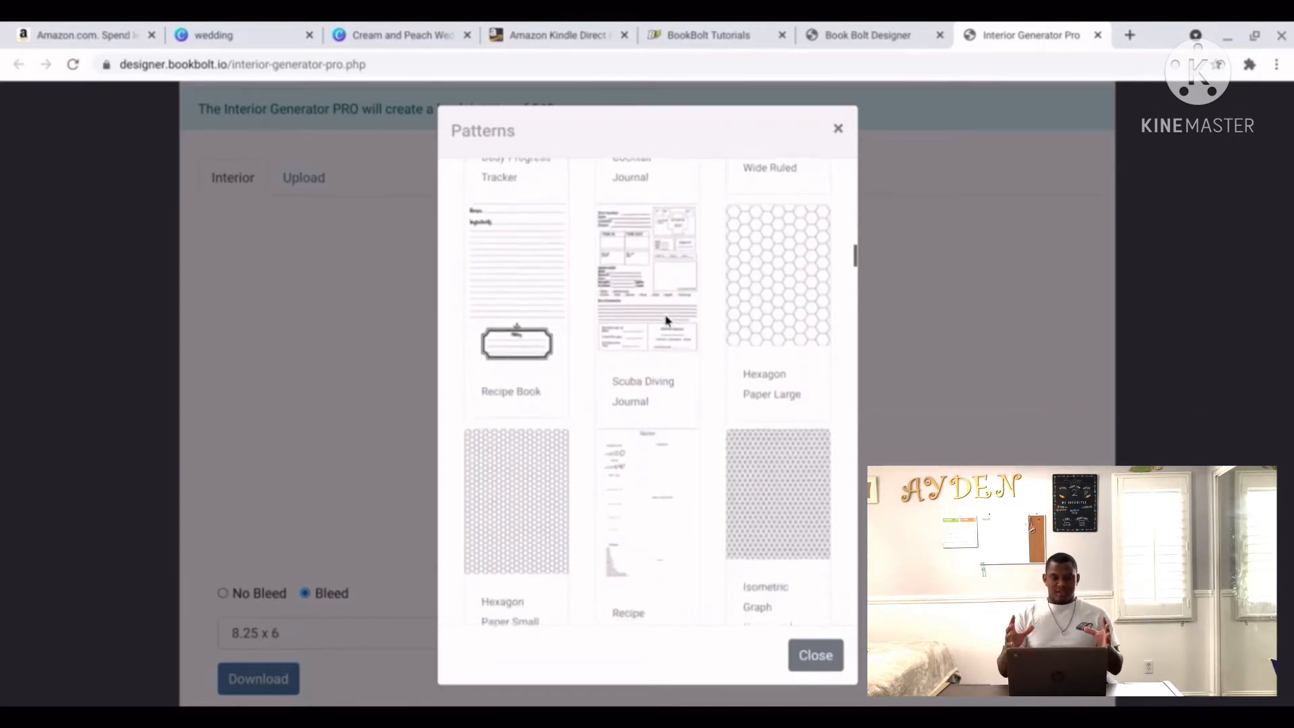
scroll(666, 320, "down", 5)
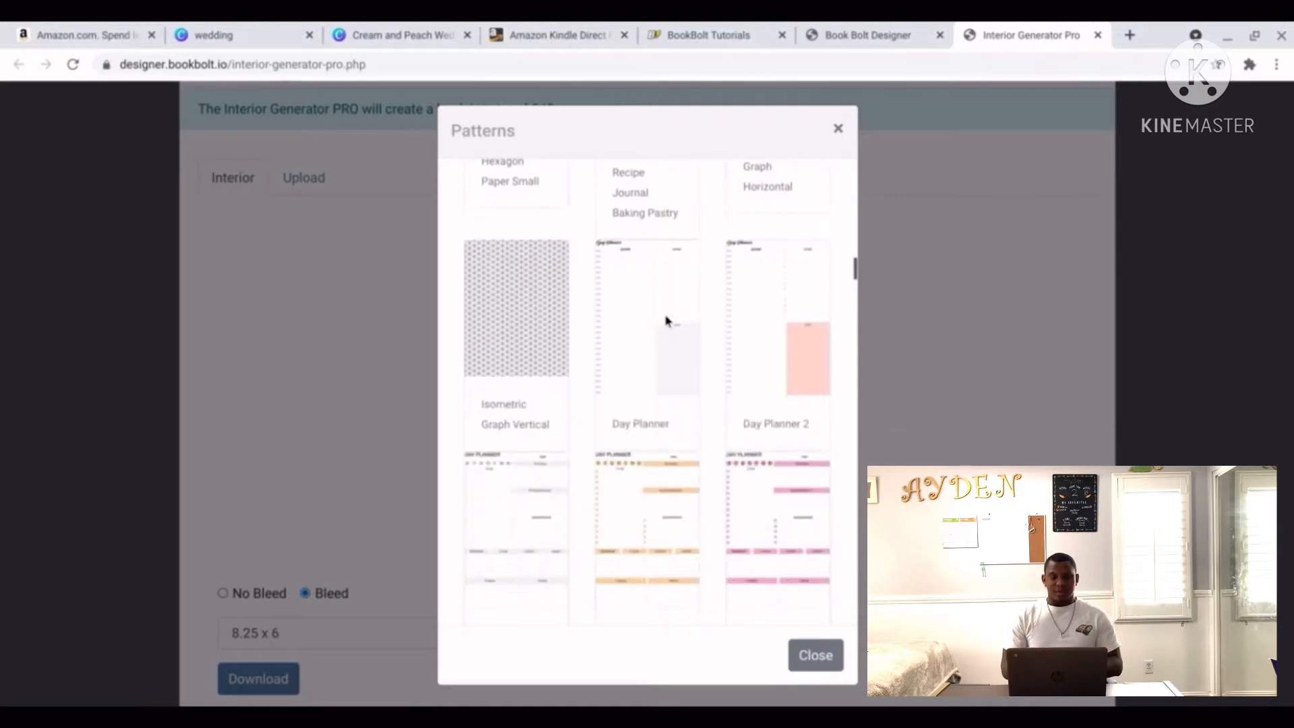
scroll(666, 321, "down", 6)
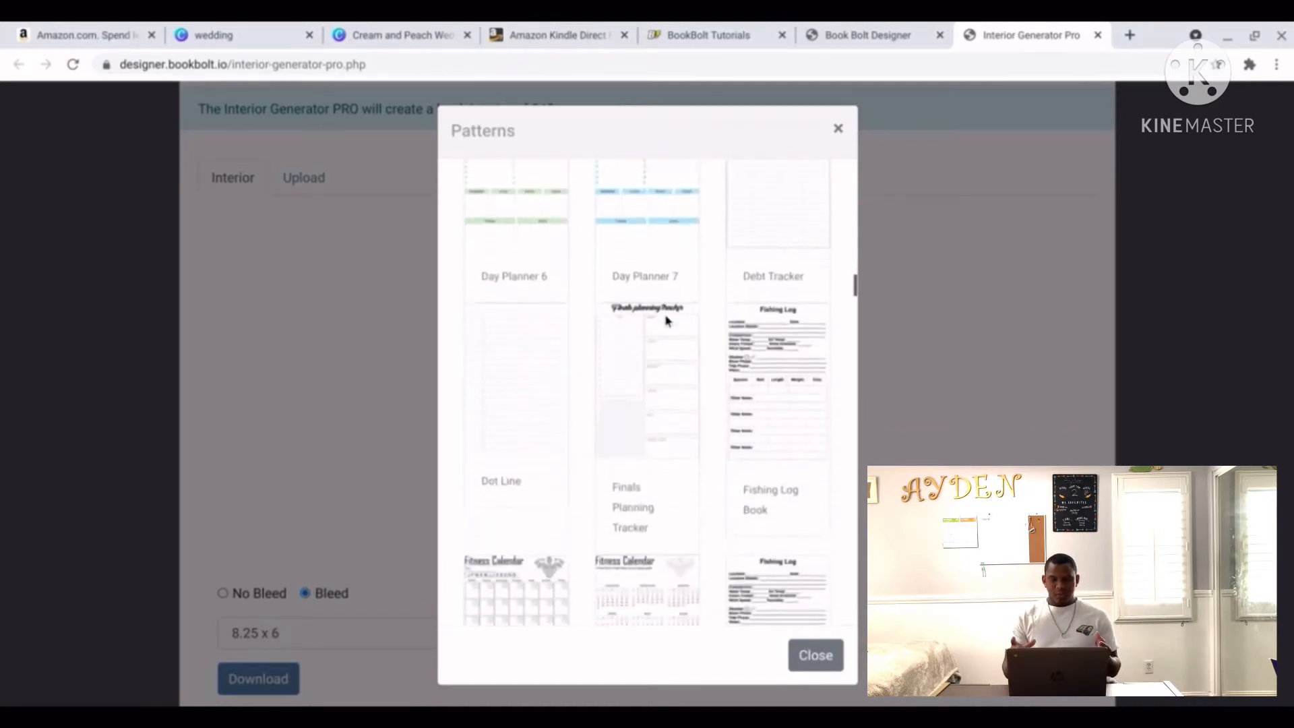
scroll(665, 320, "down", 6)
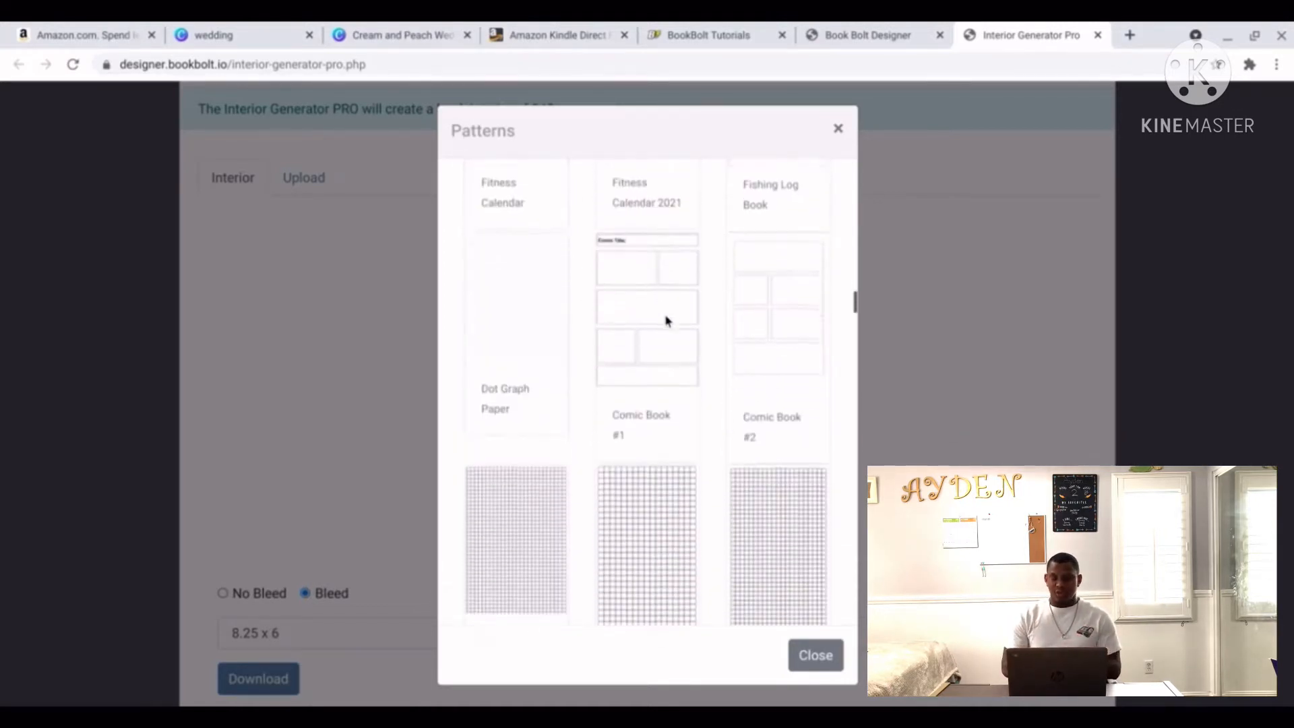
scroll(666, 321, "down", 5)
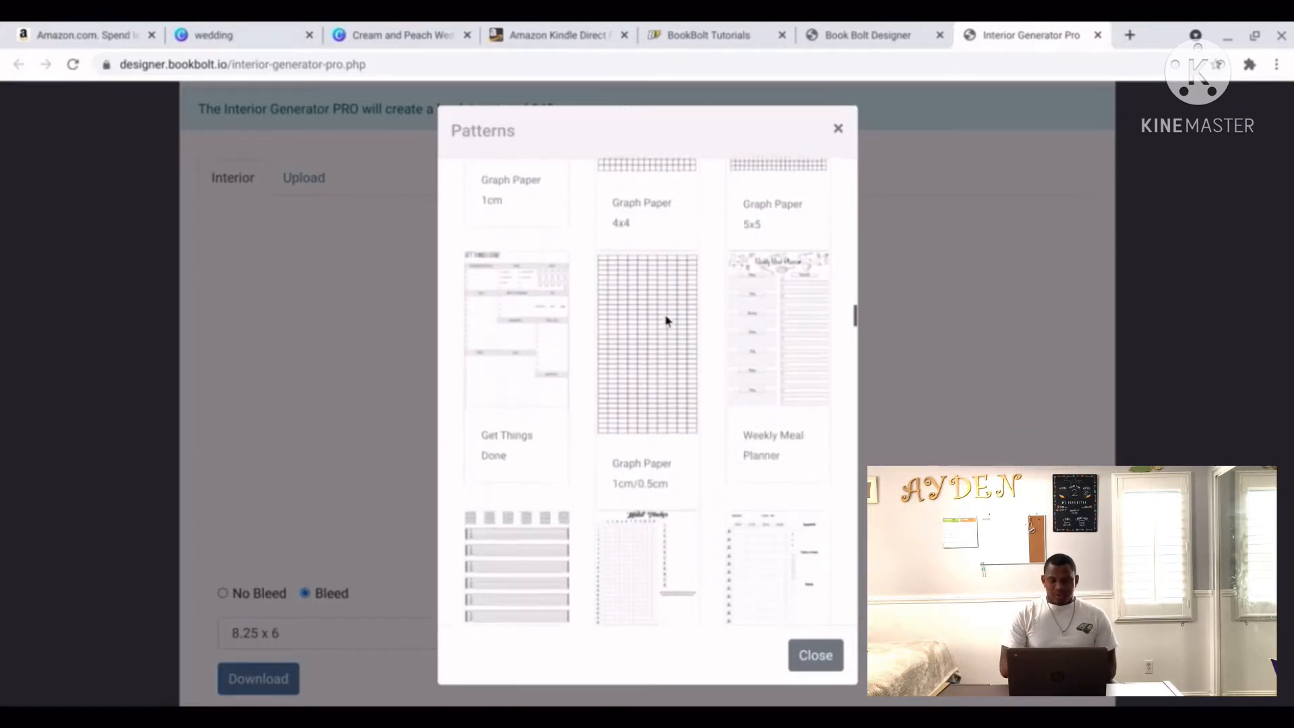
scroll(666, 320, "up", 15)
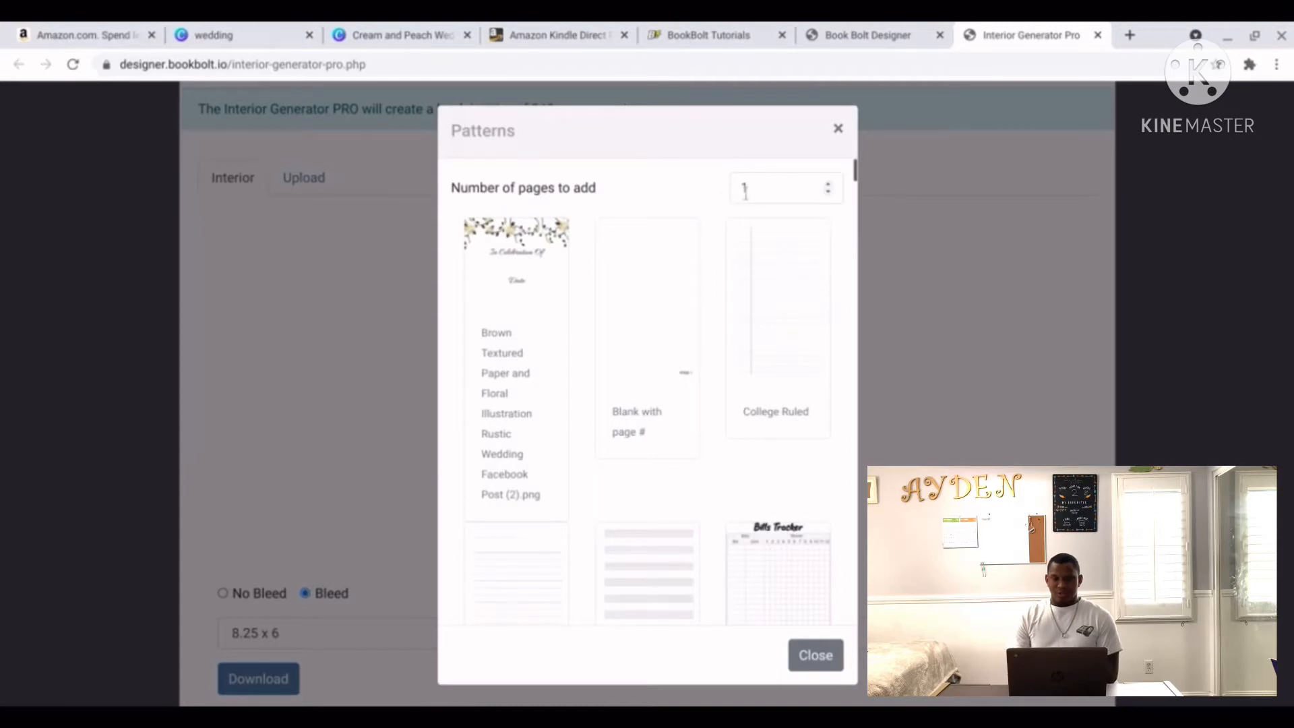
left_click(528, 355)
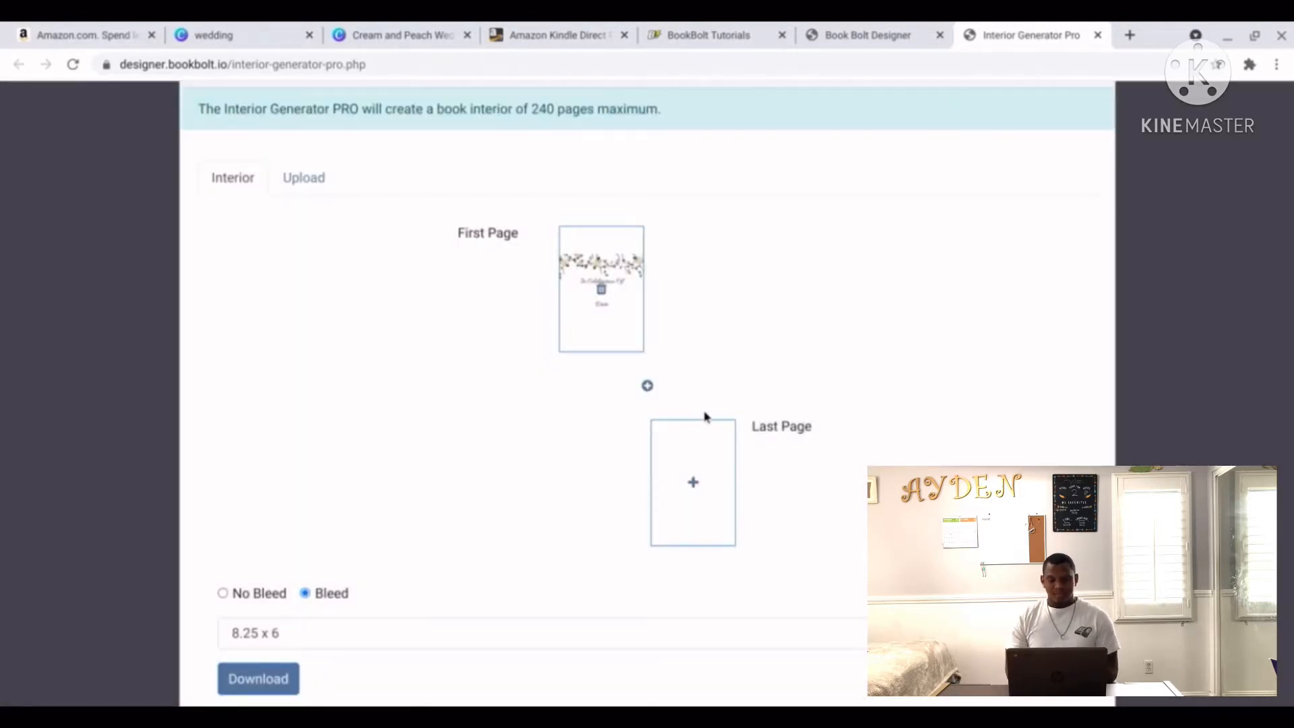
left_click(693, 486)
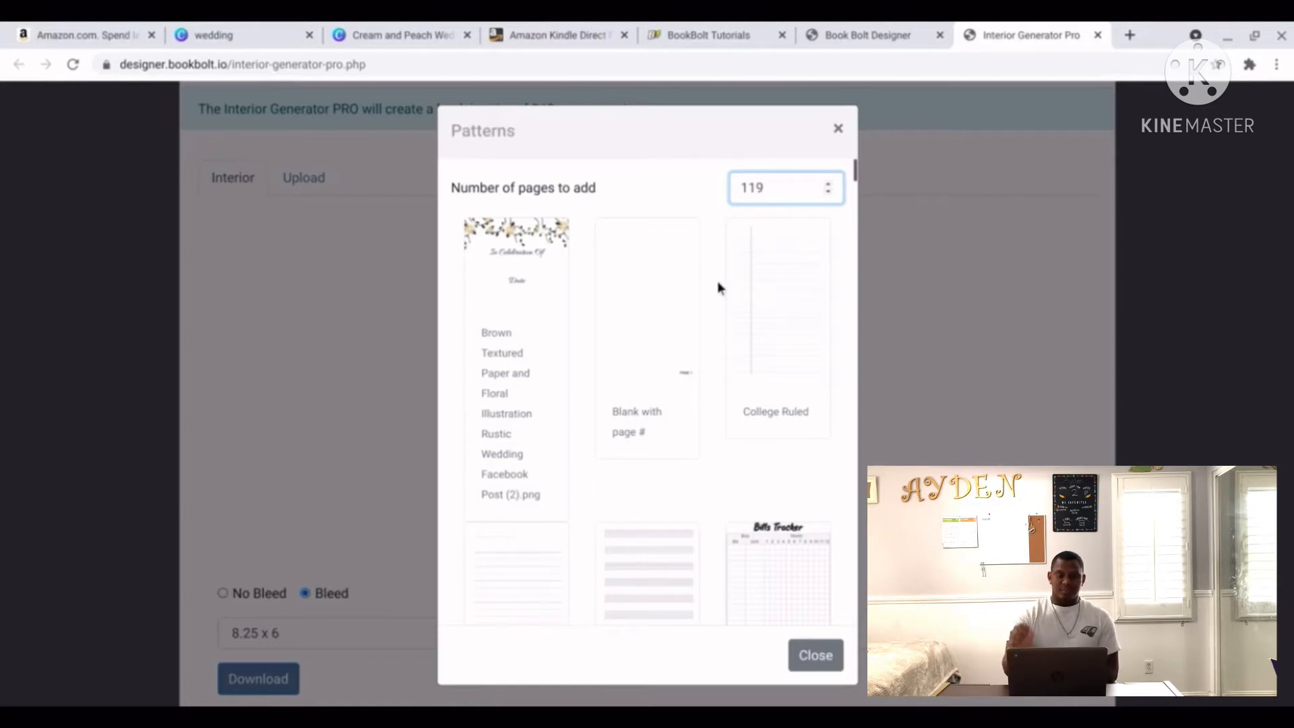
Fill the 119 added interior pages with the blank SketchBook #1 pattern.
scroll(718, 288, "down", 5)
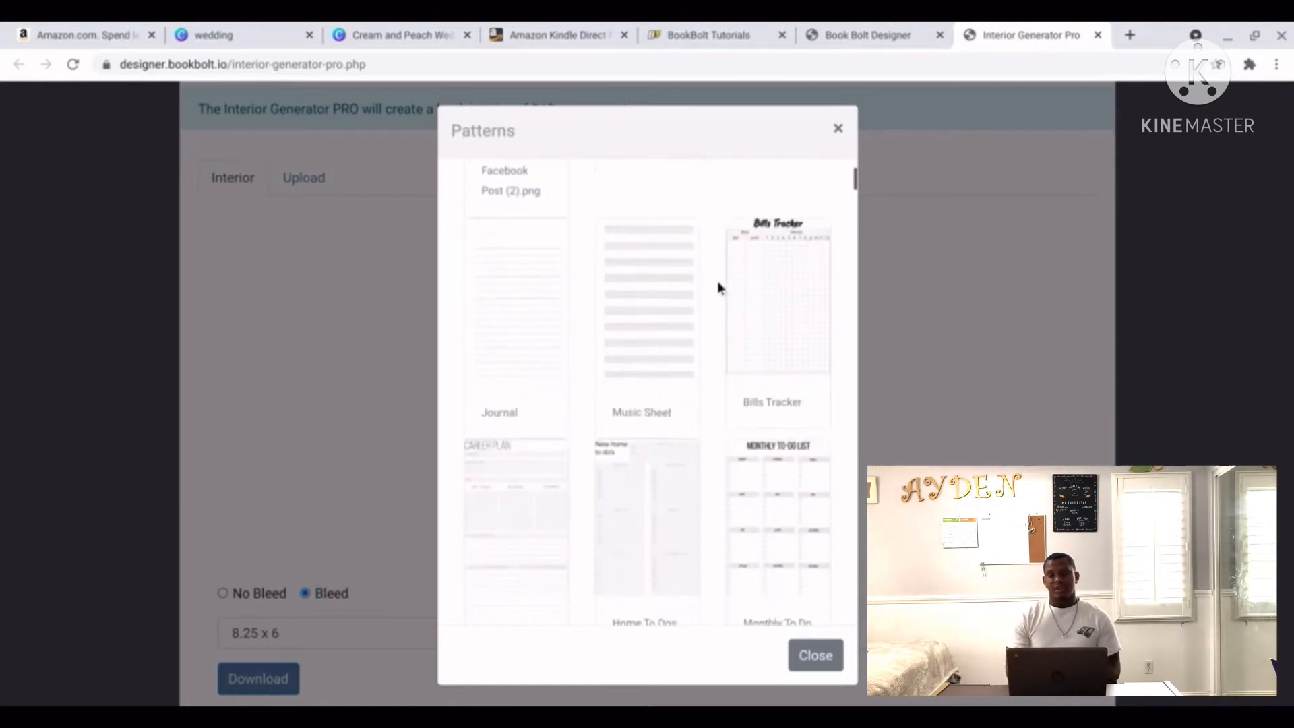
scroll(717, 282, "down", 12)
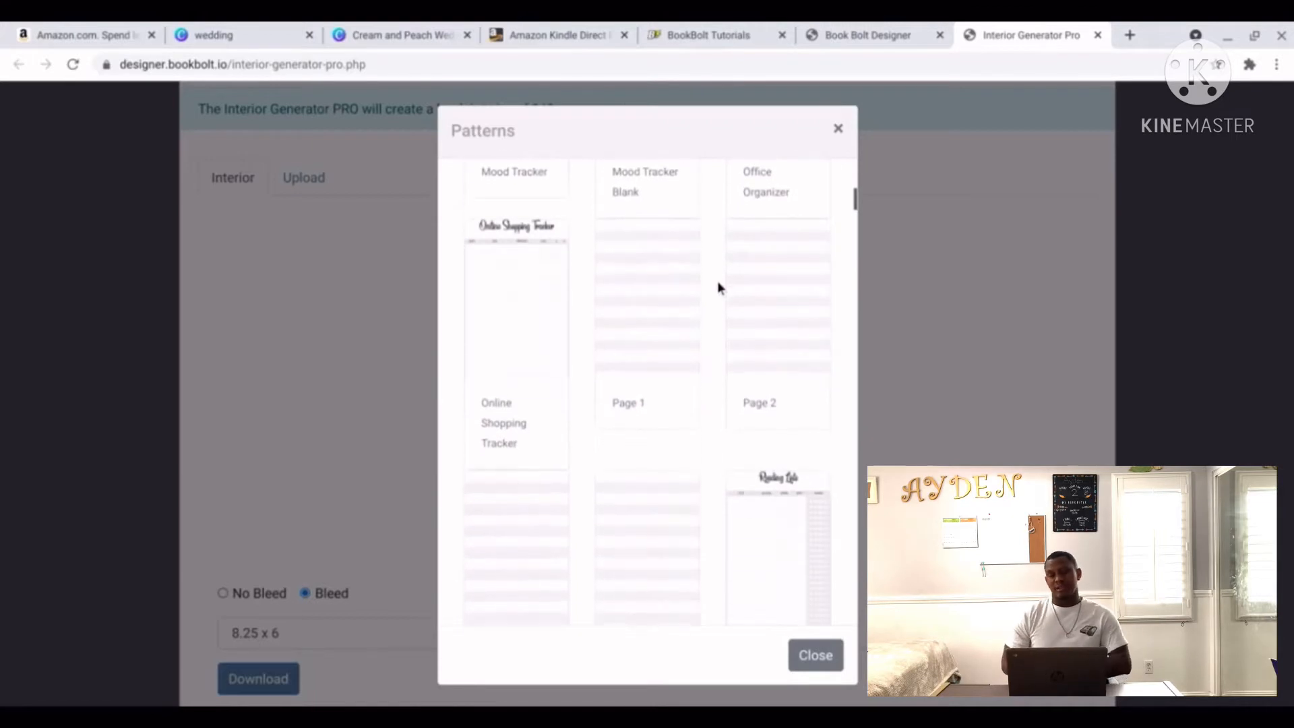
scroll(718, 288, "down", 12)
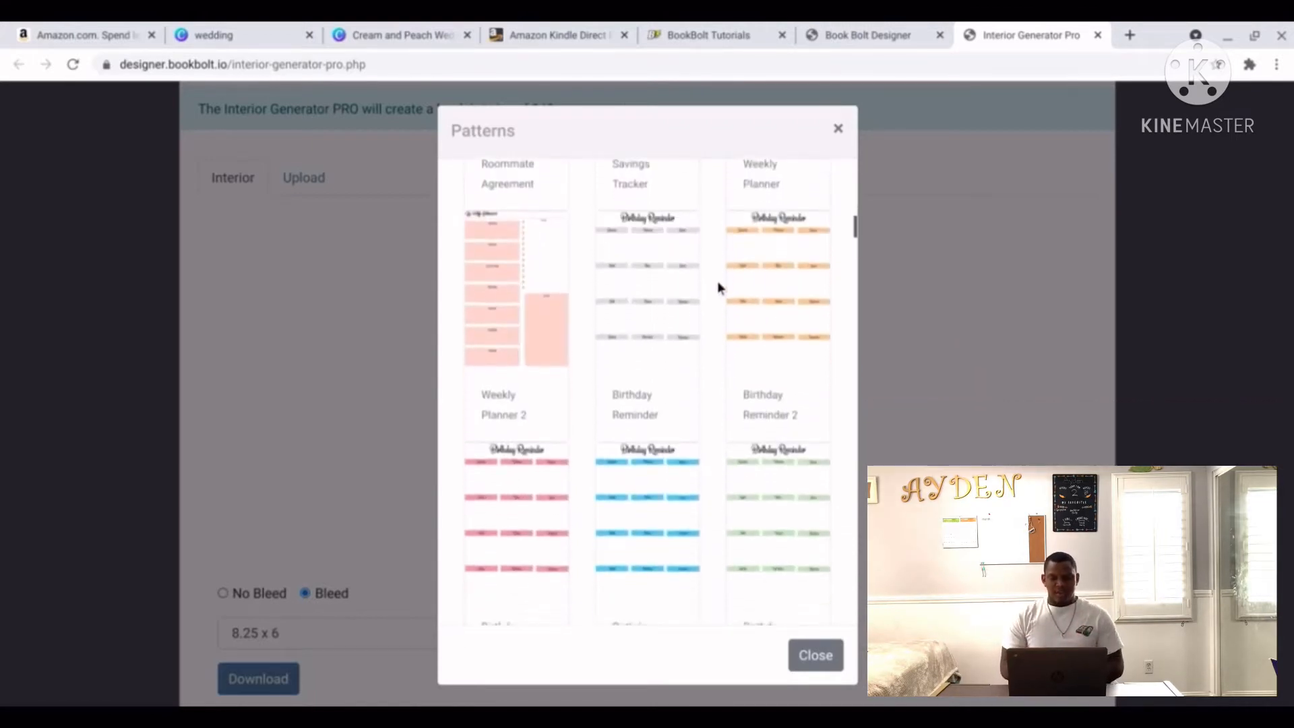
scroll(718, 287, "down", 12)
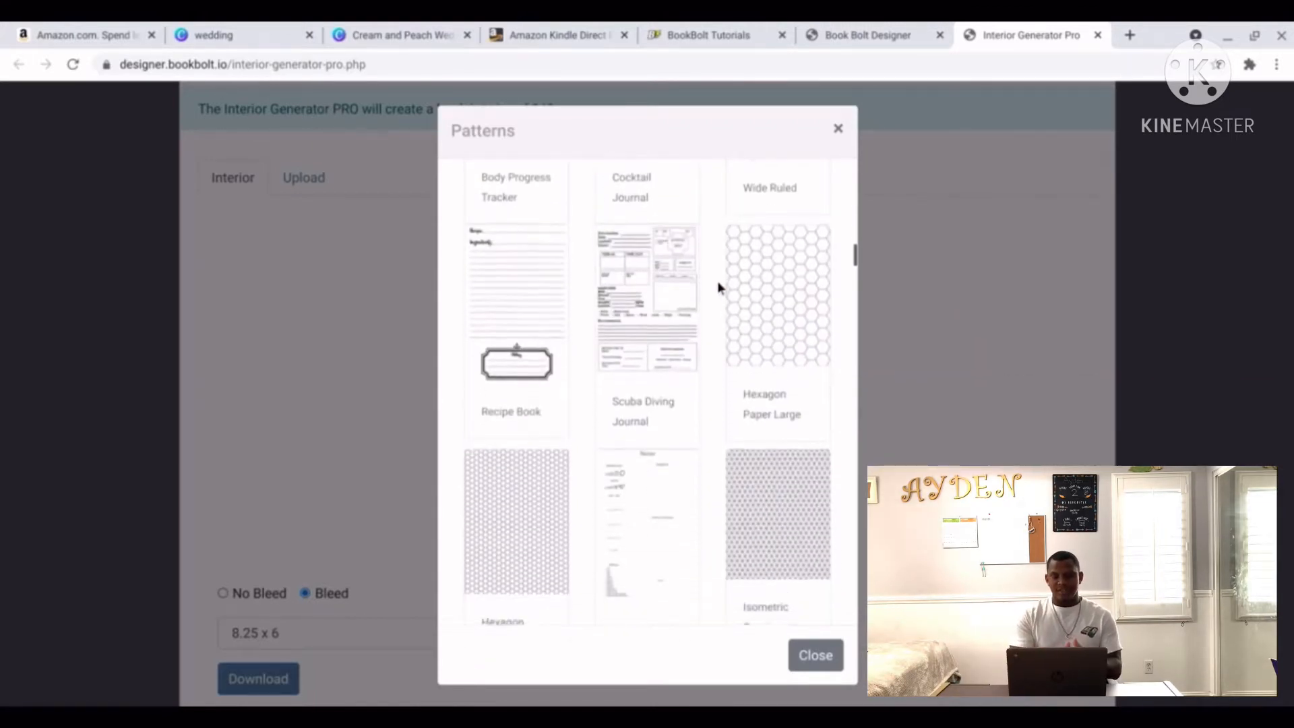
scroll(717, 288, "down", 12)
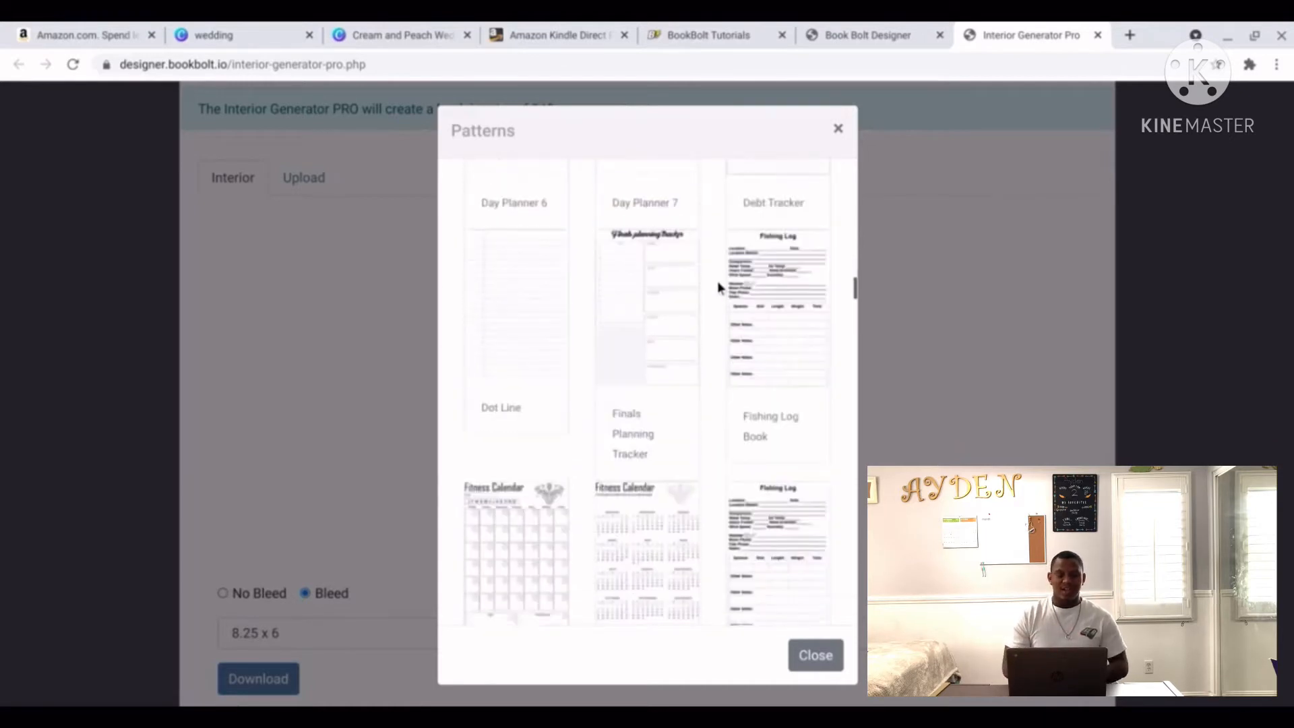
scroll(716, 288, "down", 12)
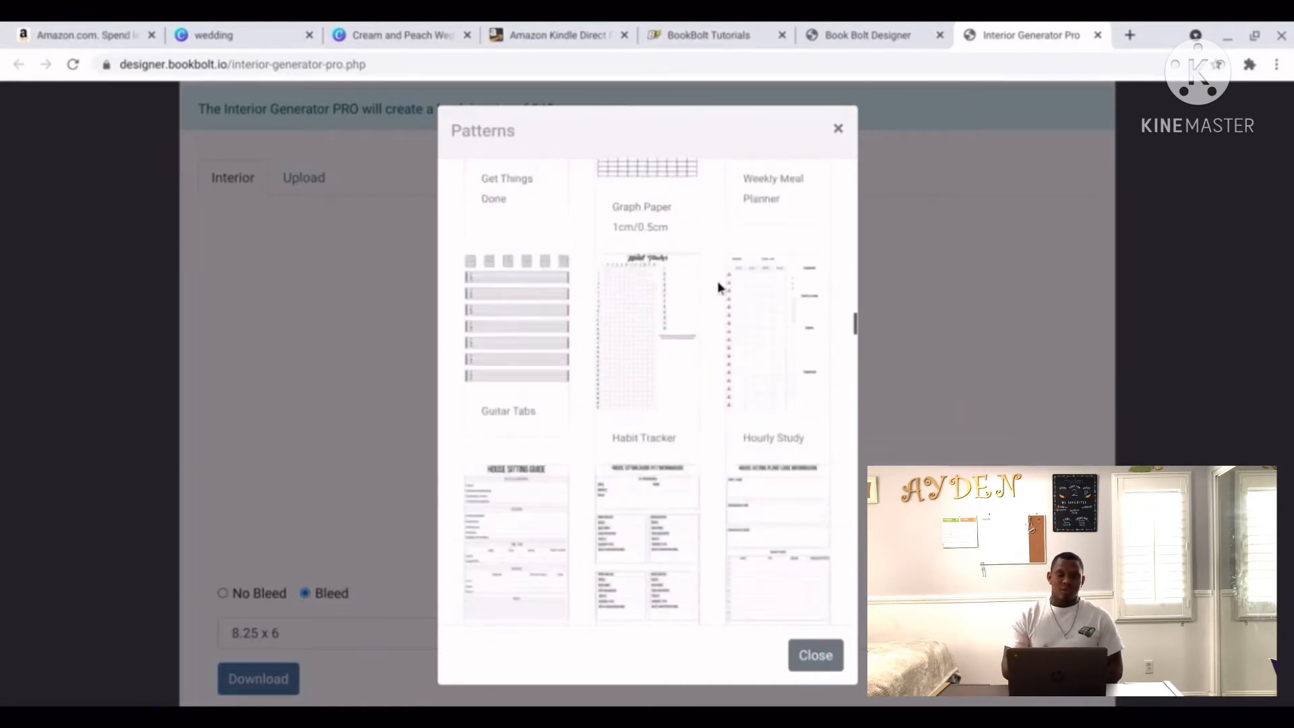
scroll(717, 288, "down", 12)
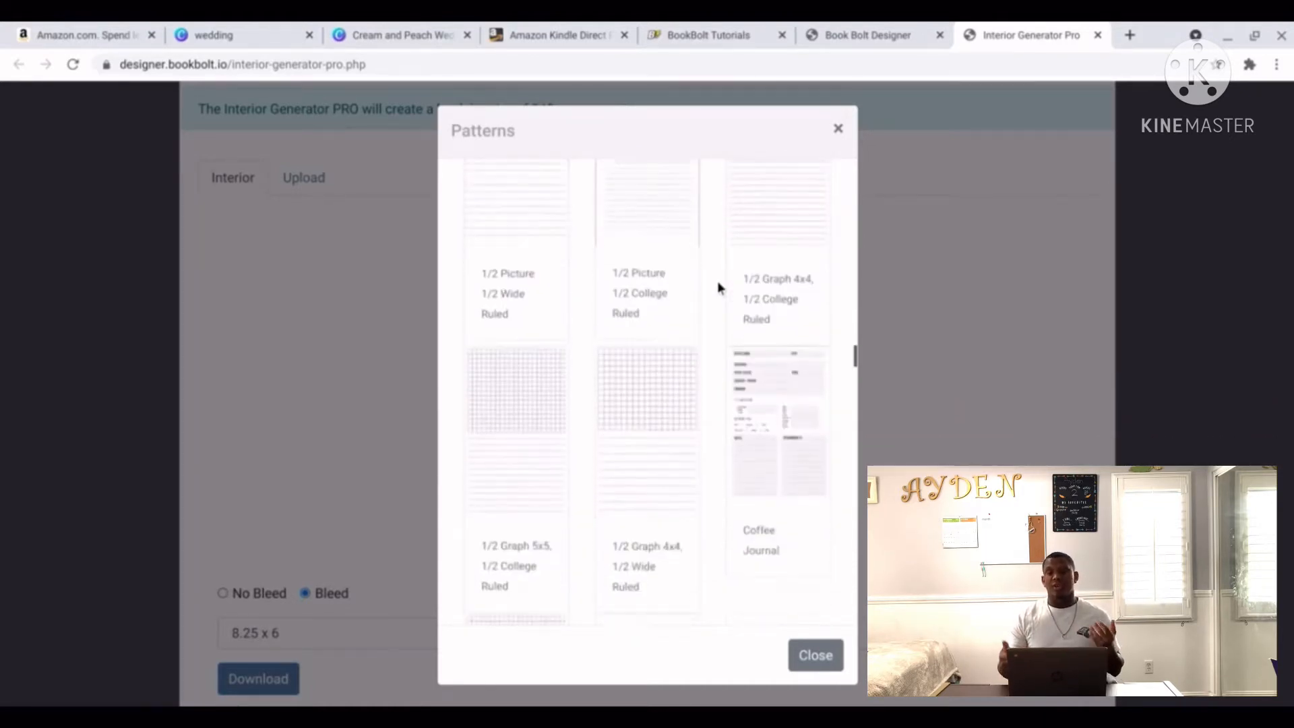
scroll(717, 288, "down", 12)
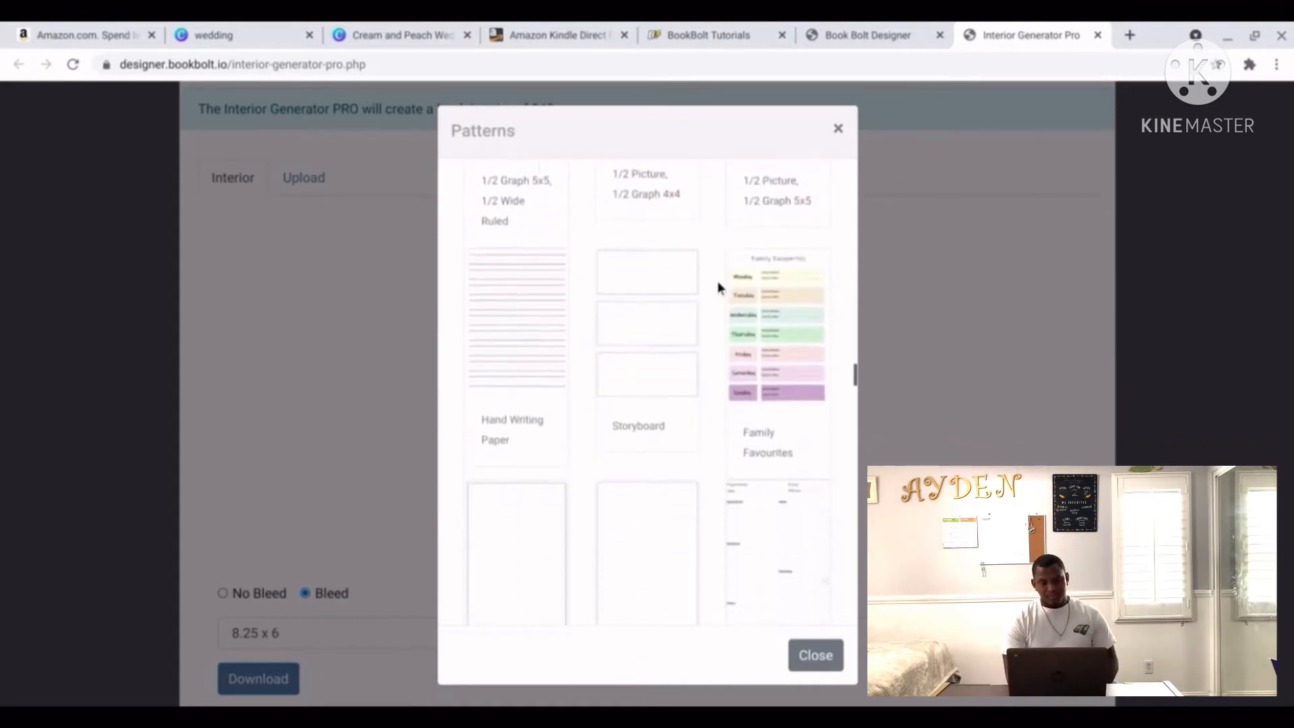
scroll(717, 288, "down", 3)
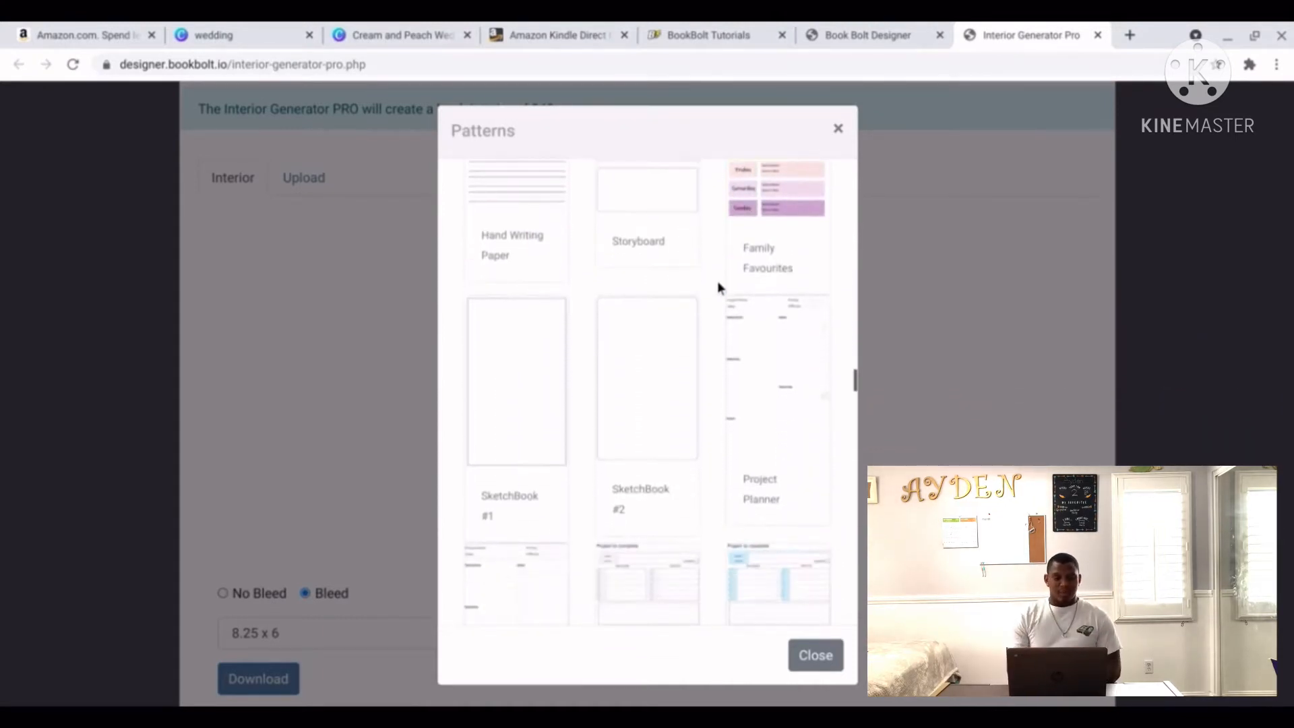
left_click(504, 388)
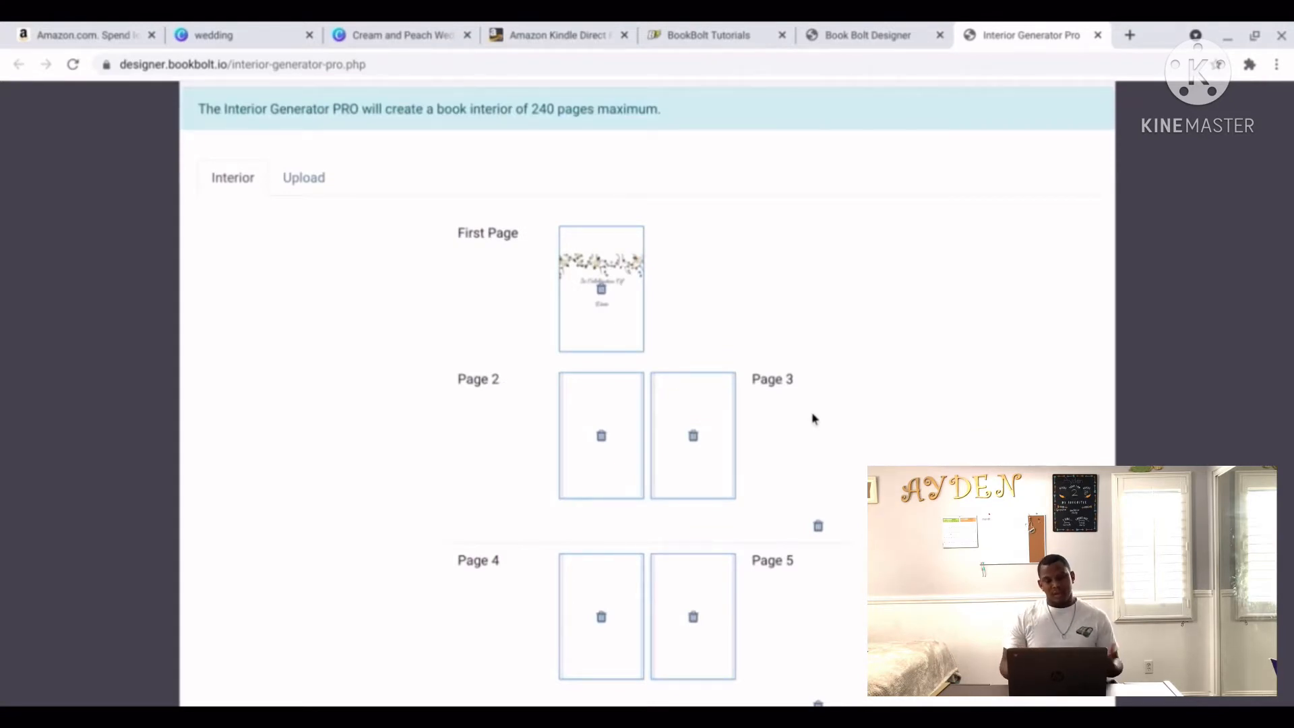
Download the finished guest book interior.
scroll(812, 417, "down", 20)
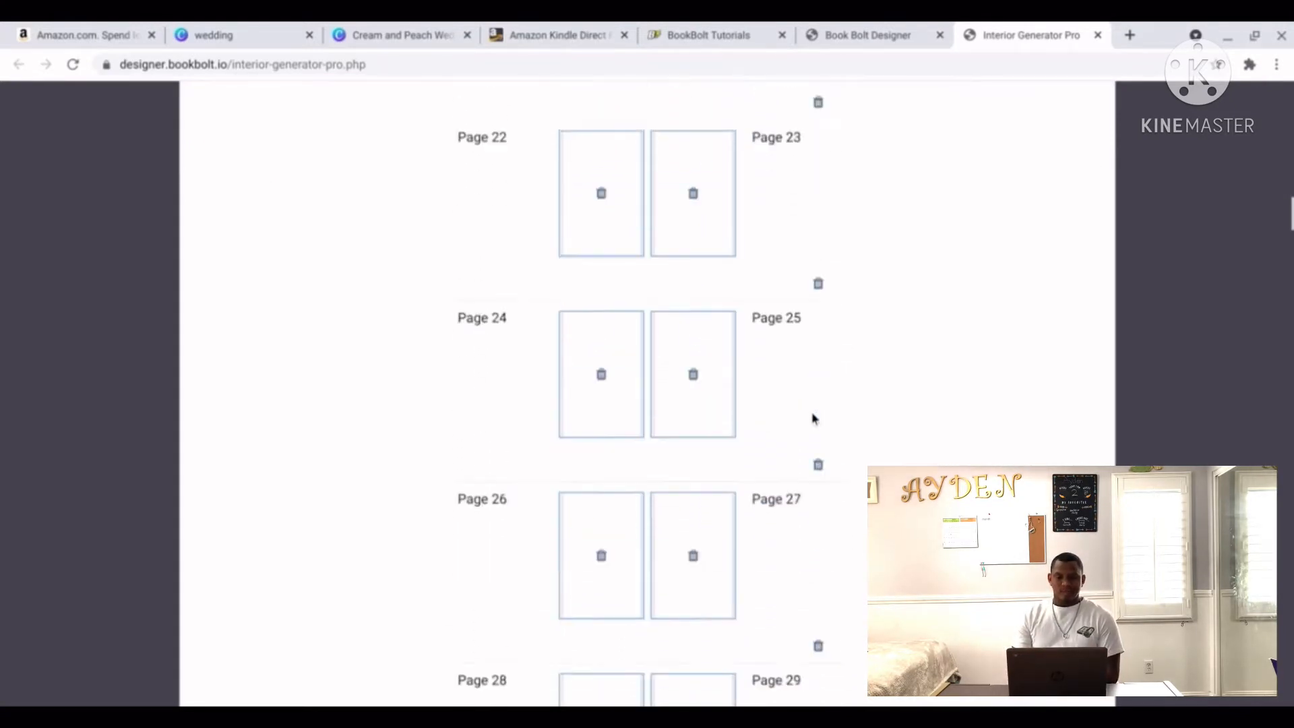
scroll(812, 418, "down", 20)
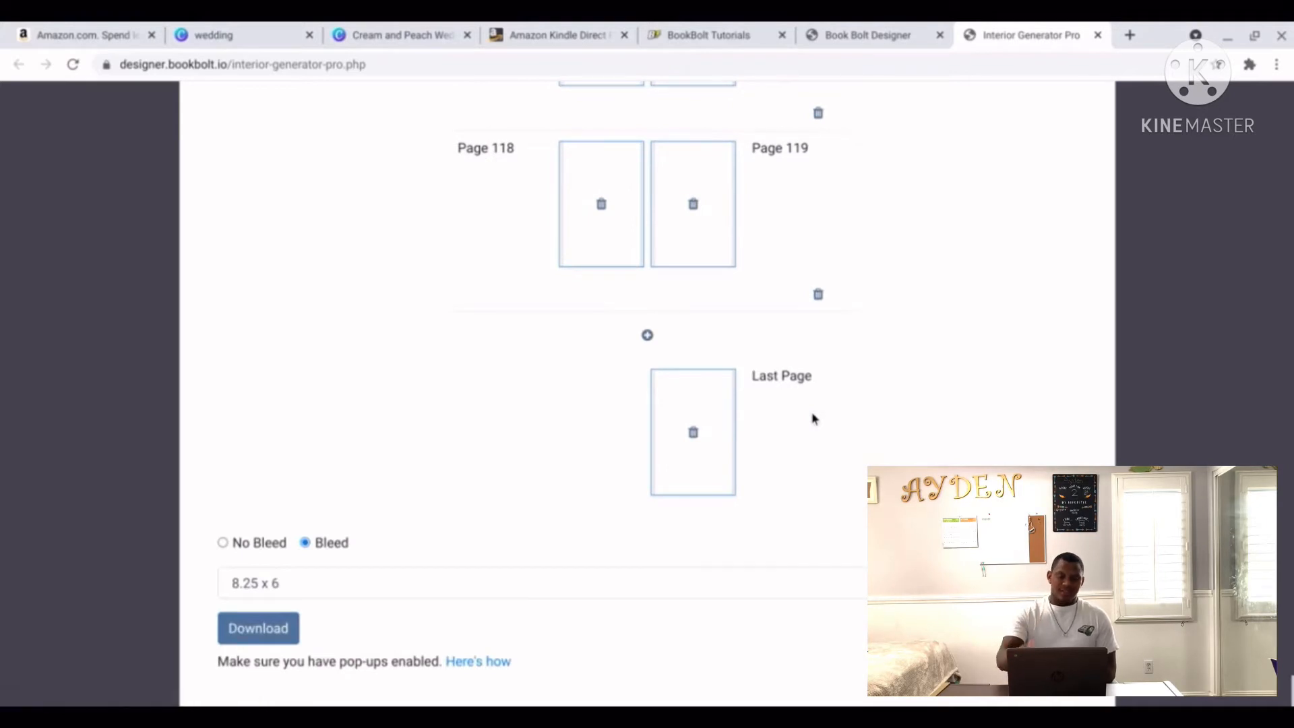
left_click(278, 636)
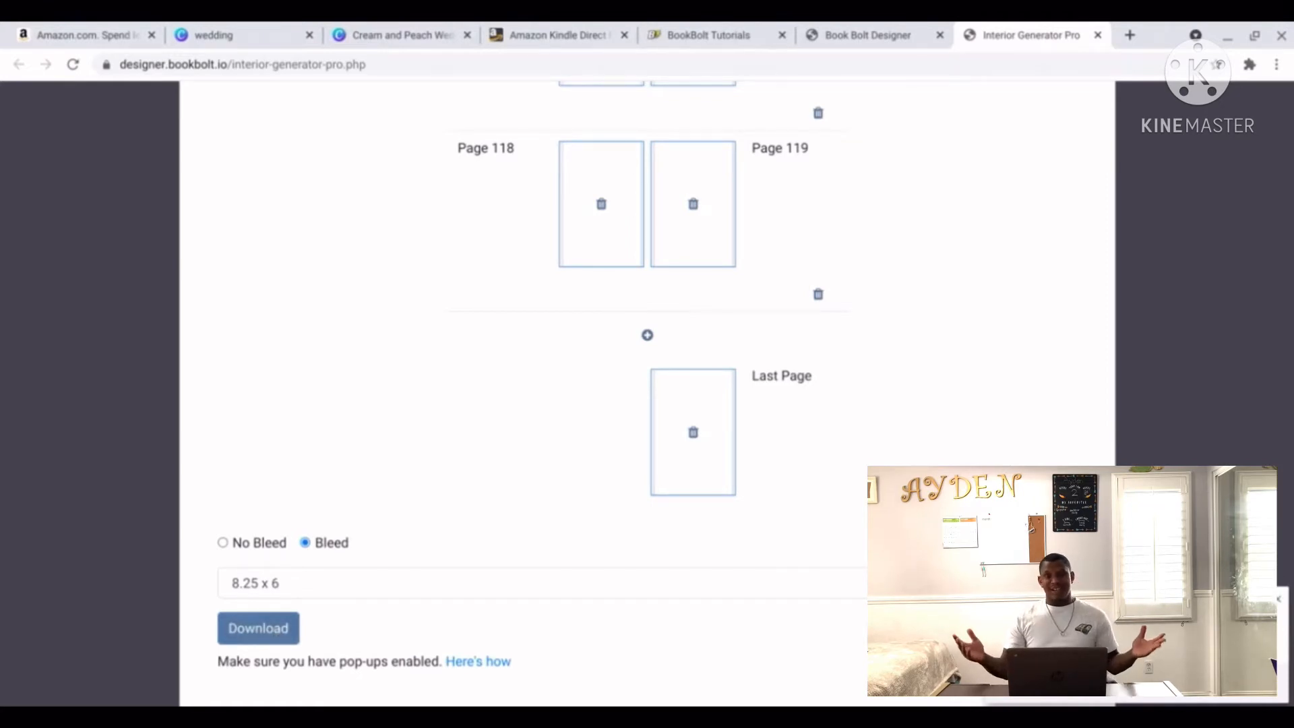
left_click(577, 34)
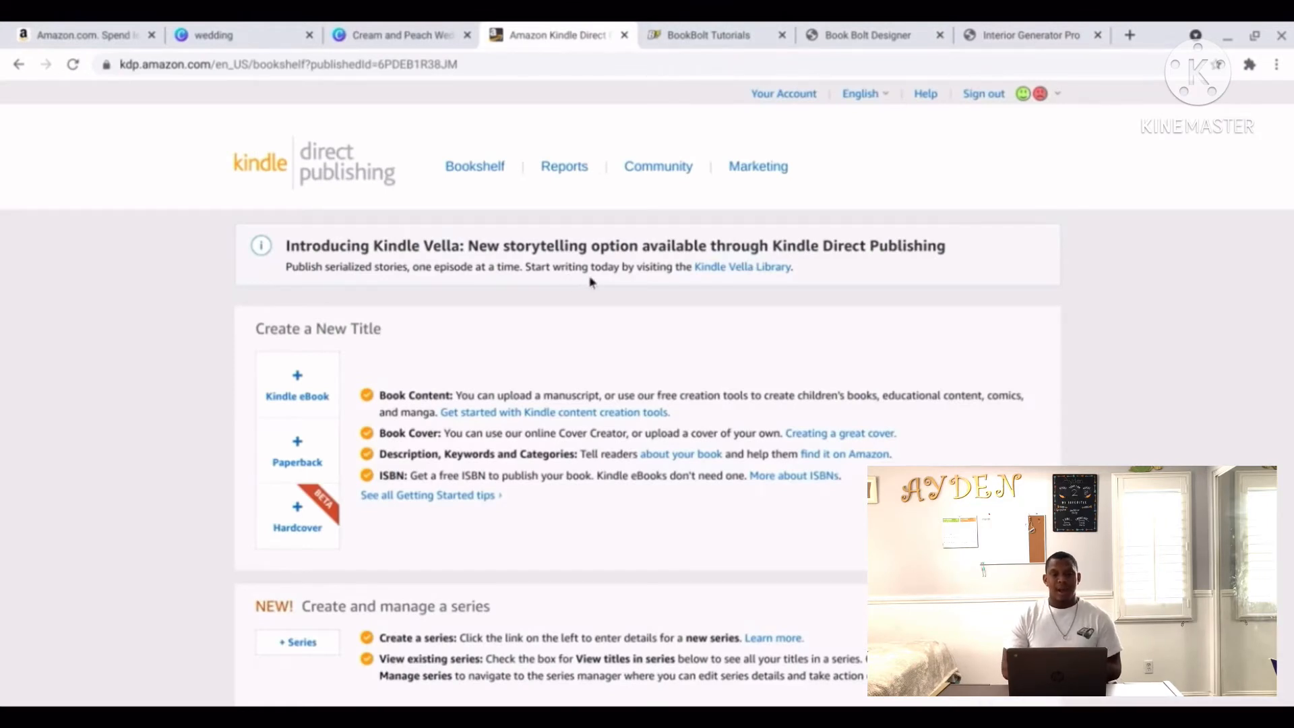
Create a new title using the + Paperback tile under Create a New Title.
left_click(299, 456)
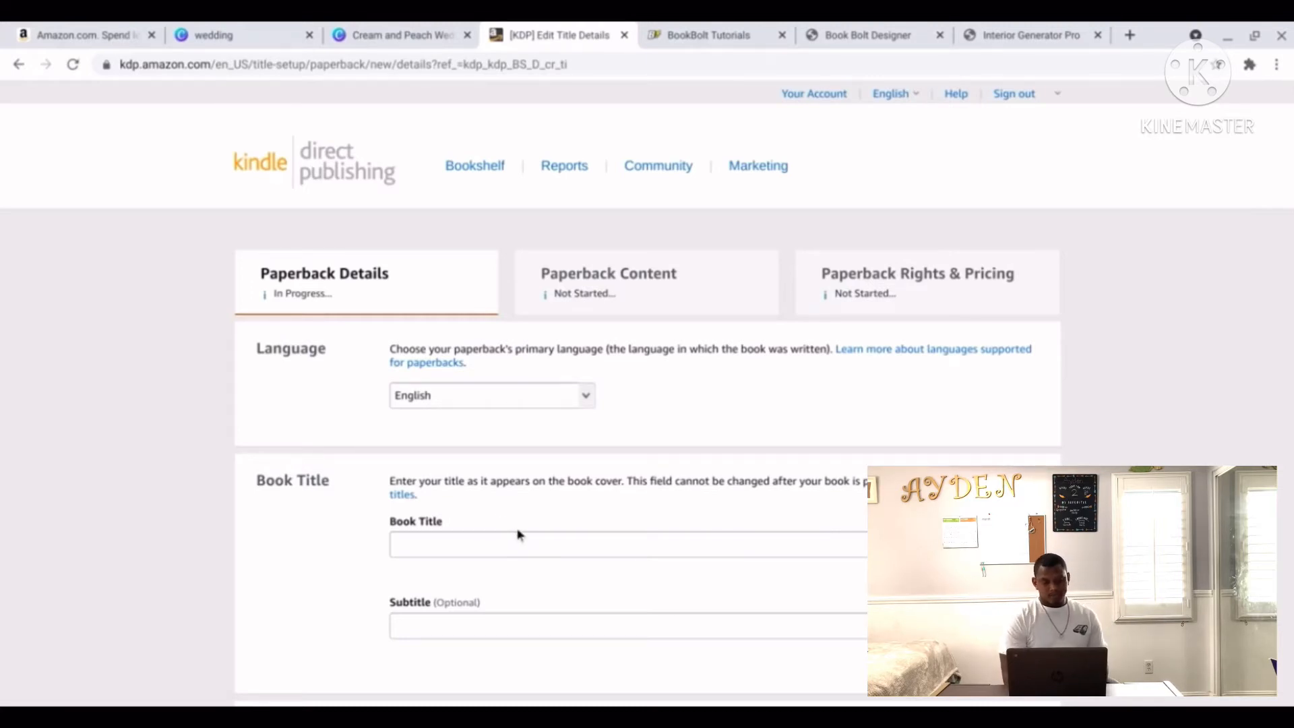
Search the Amazon store for 'wedding guest book blank pages'.
left_click(118, 31)
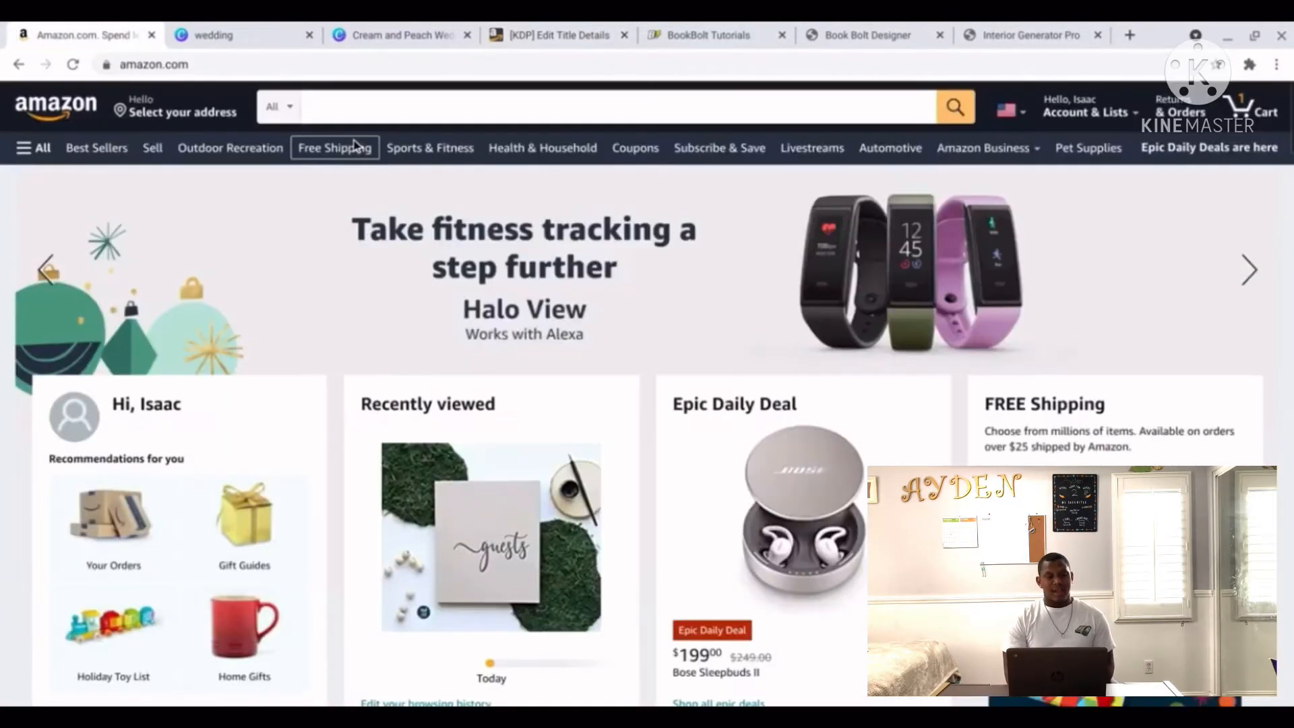
left_click(405, 116)
type("w")
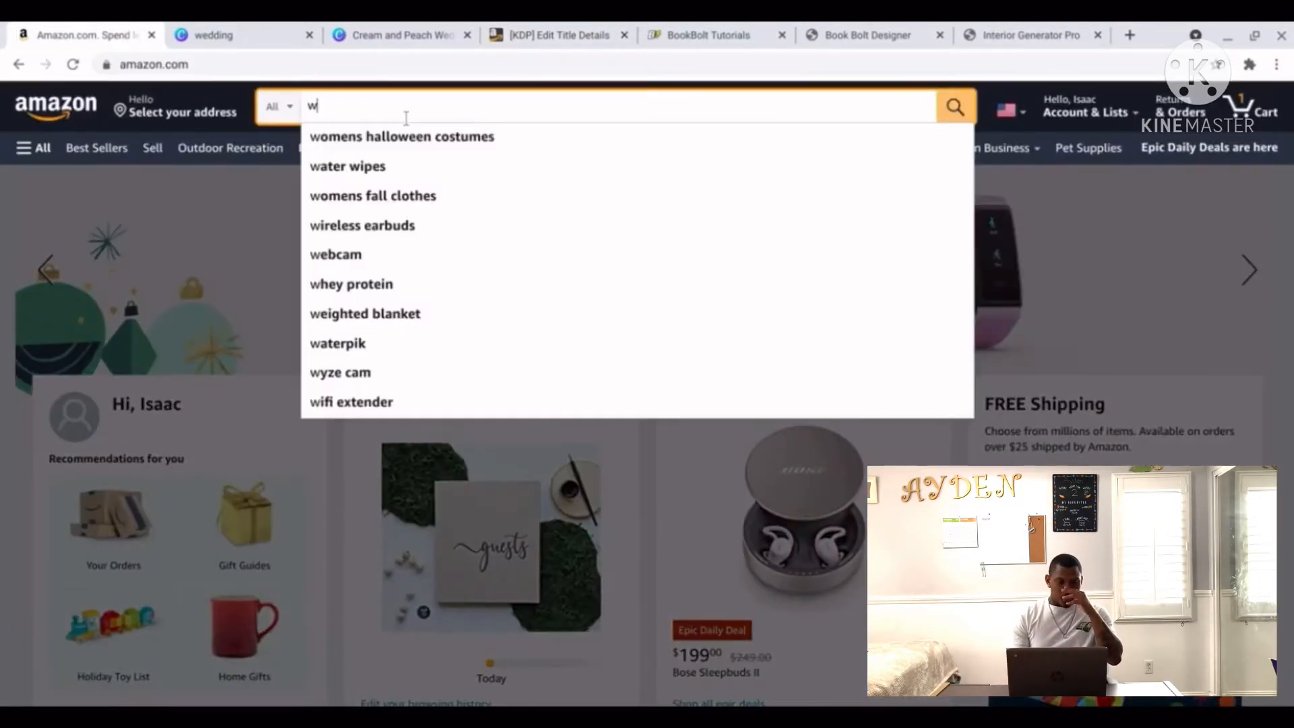
type("eddin")
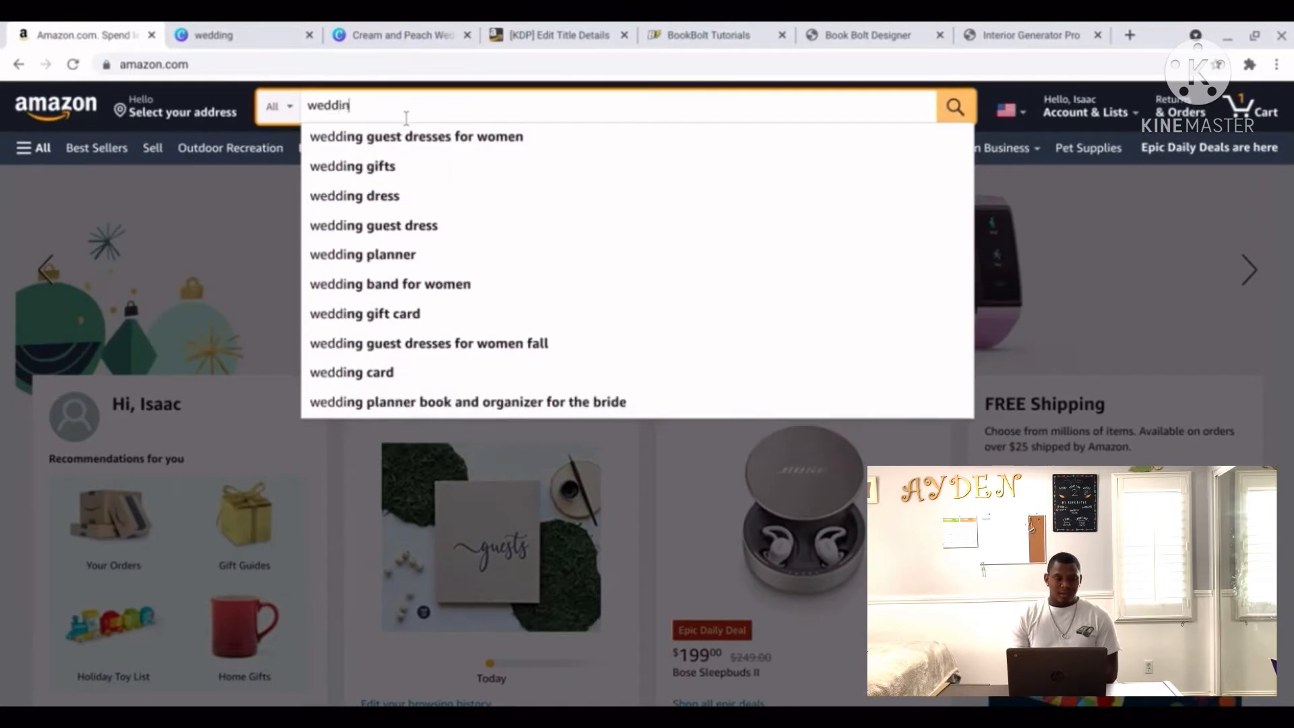
type("g guest book")
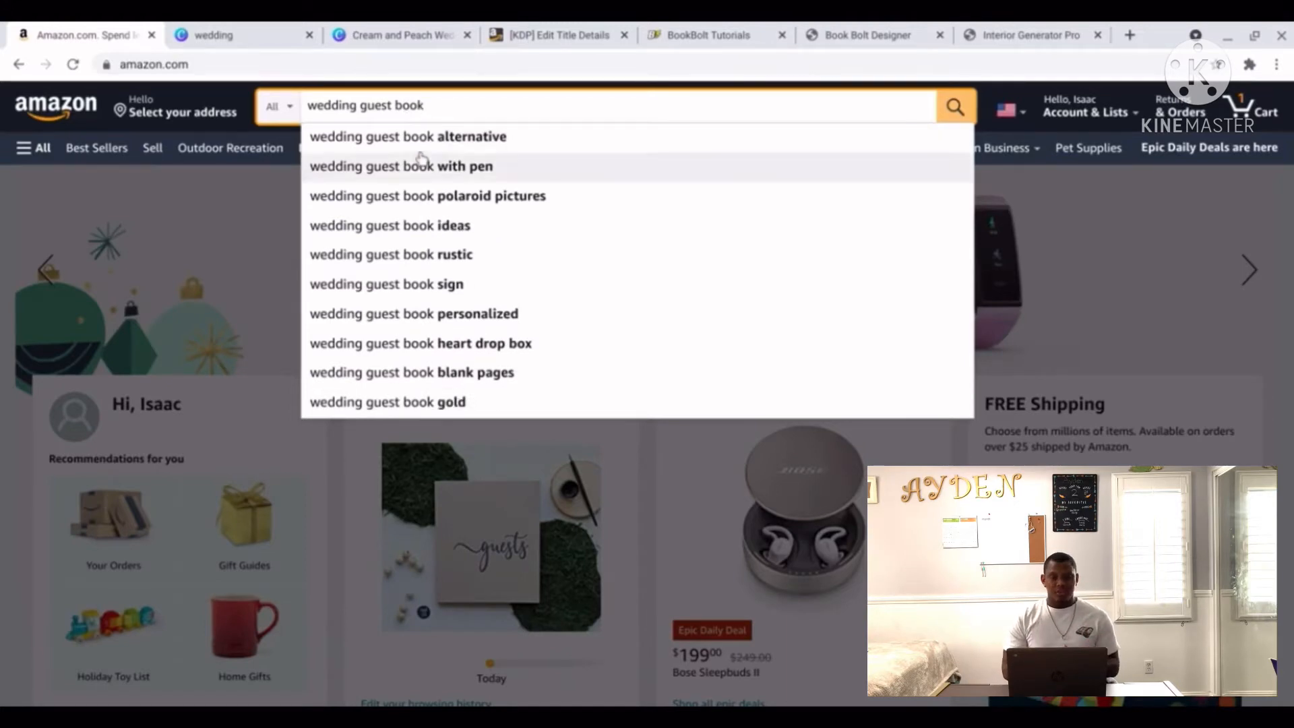
left_click(457, 377)
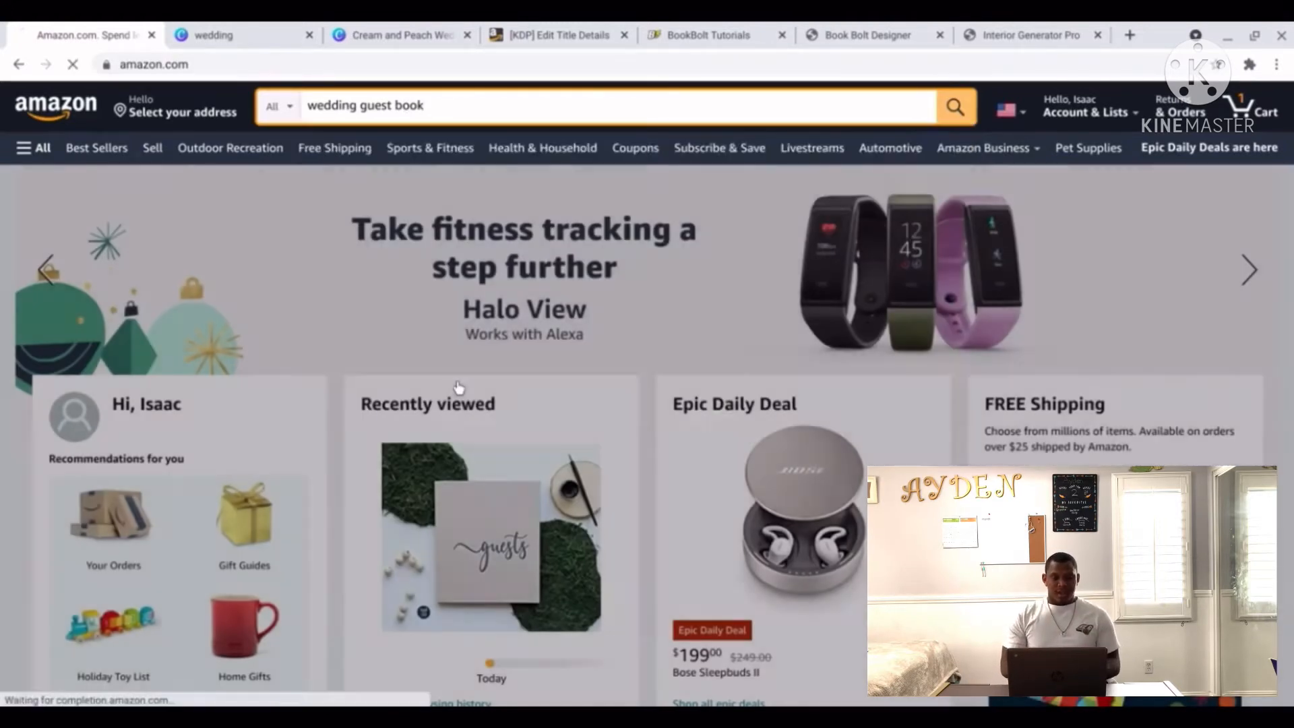
Open the Rustic Wedding Guest Book listing from the results and review it.
scroll(458, 387, "down", 4)
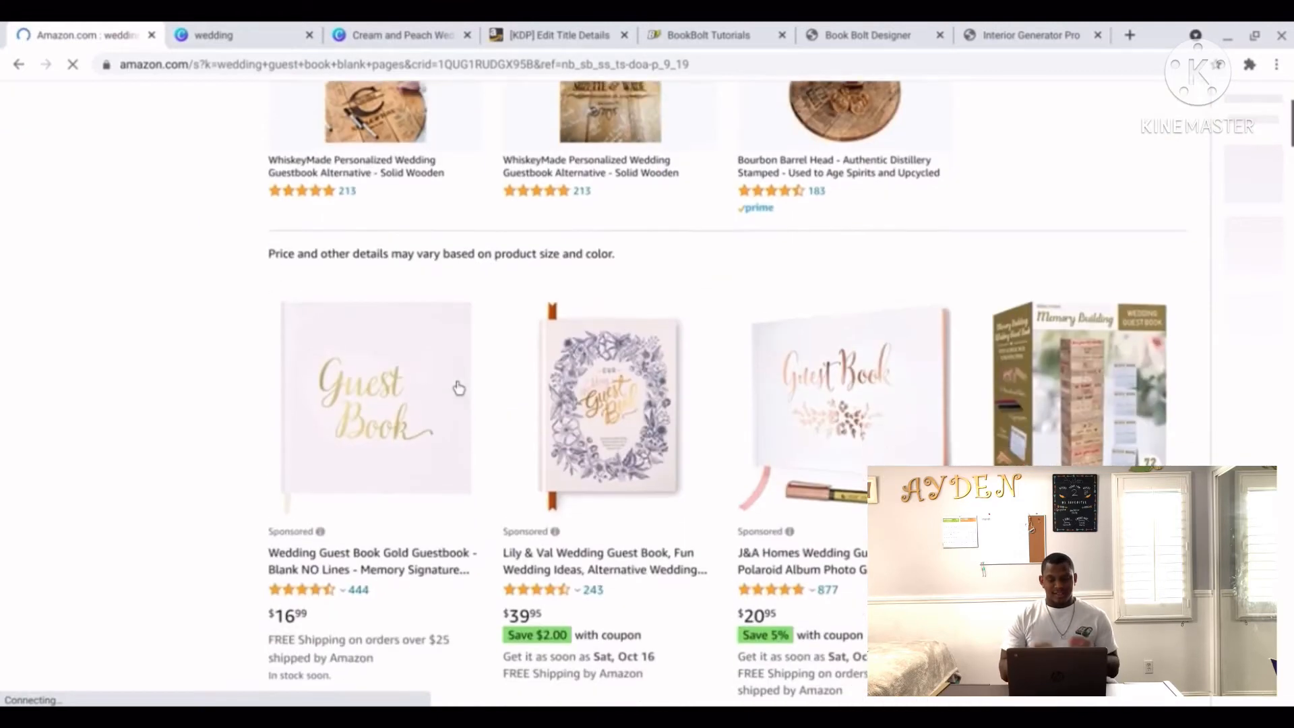
scroll(458, 388, "down", 3)
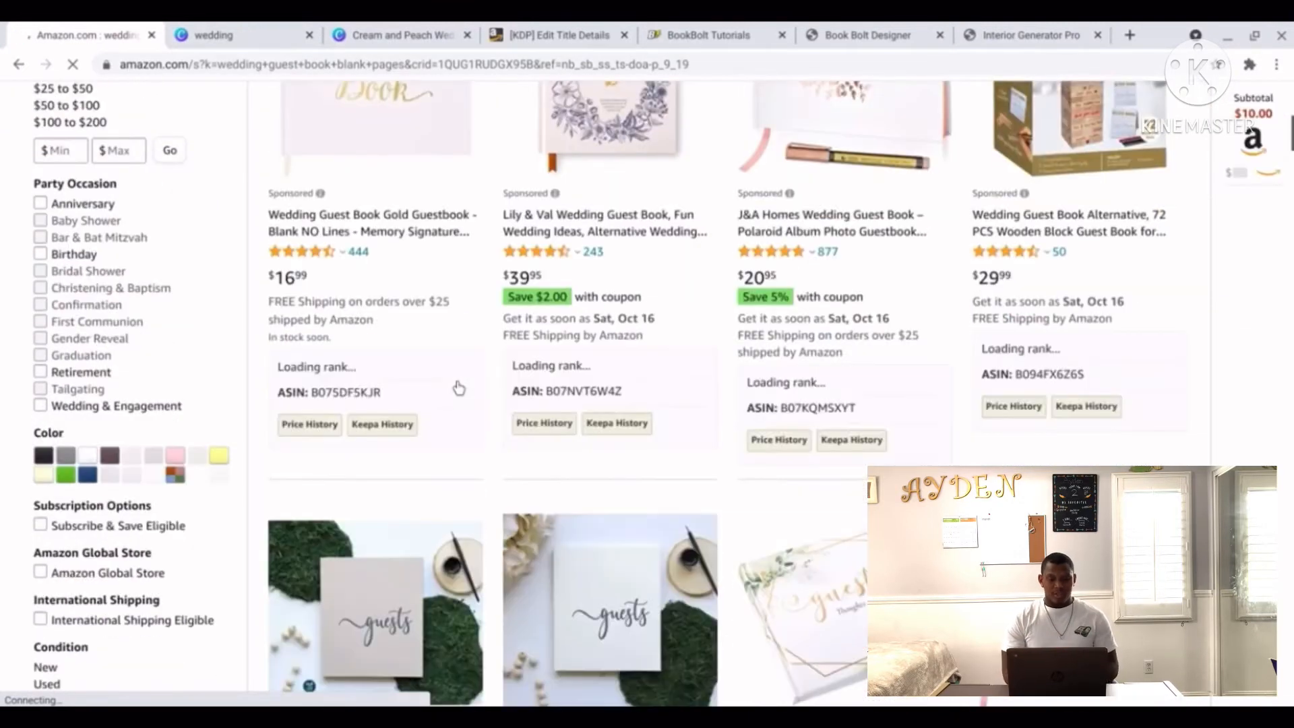
scroll(459, 387, "down", 4)
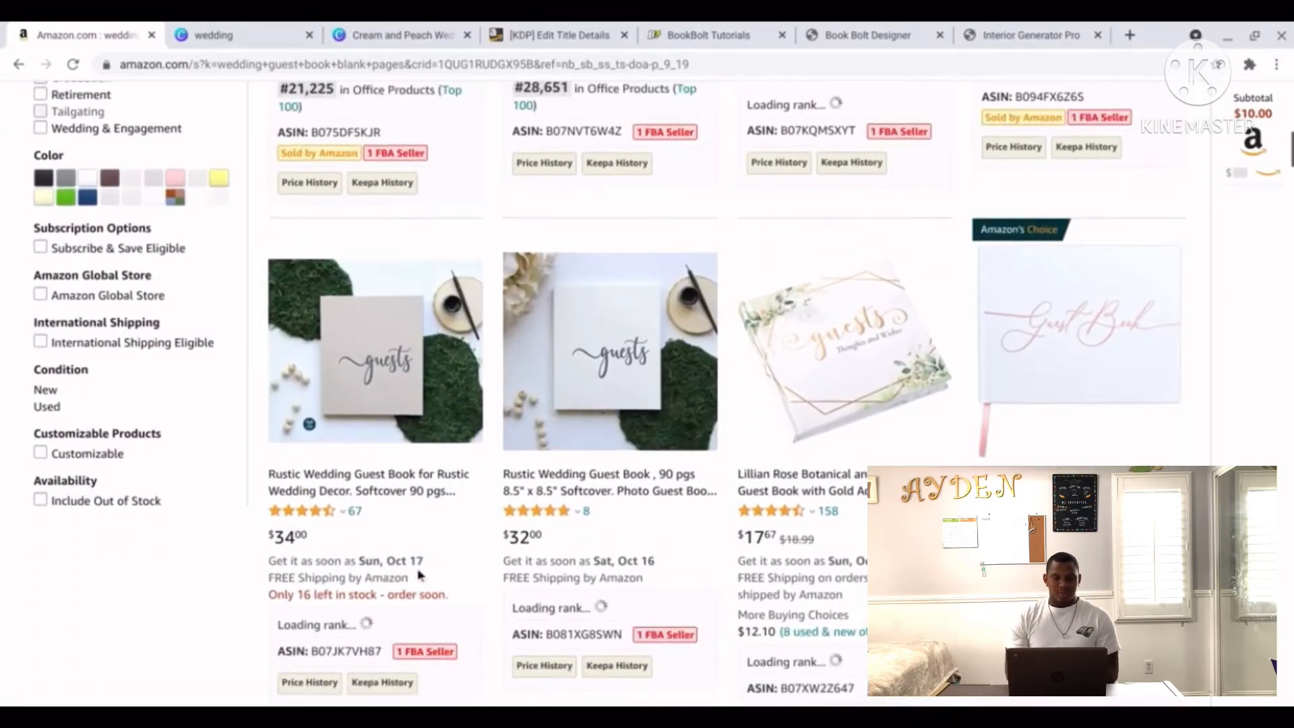
scroll(419, 575, "up", 2)
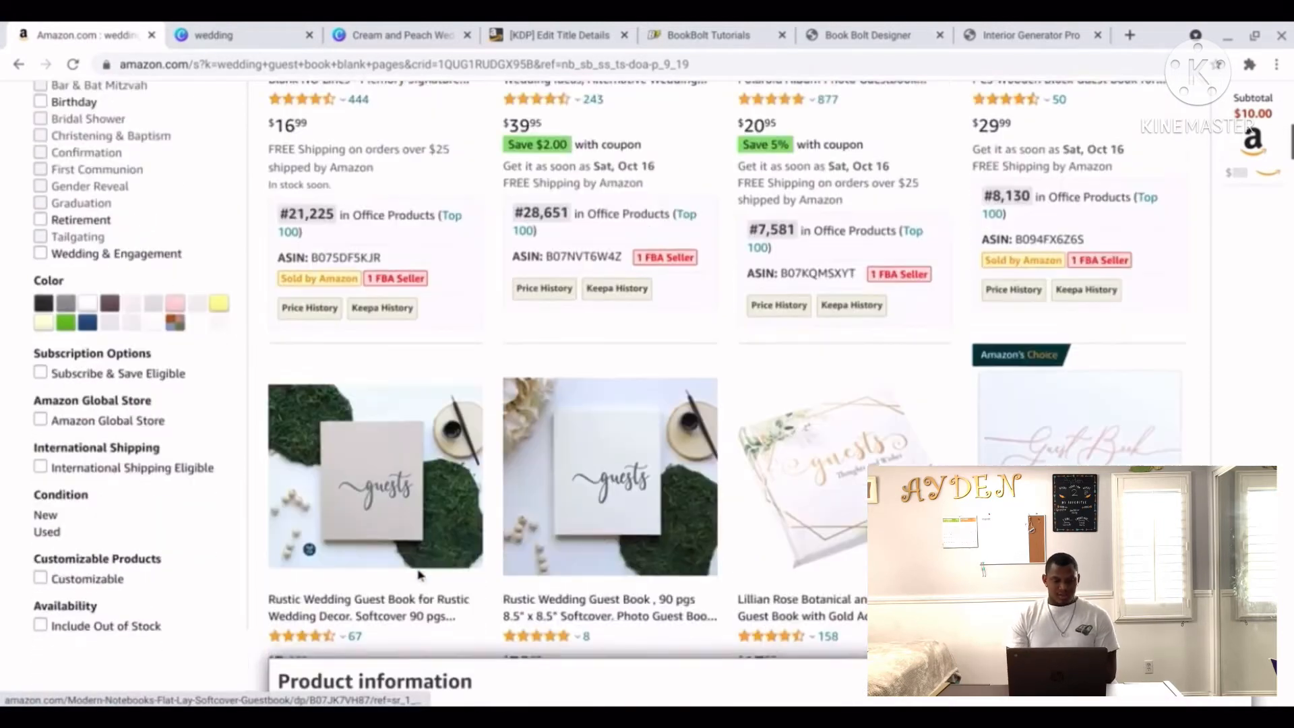
scroll(419, 575, "down", 2)
left_click(409, 405)
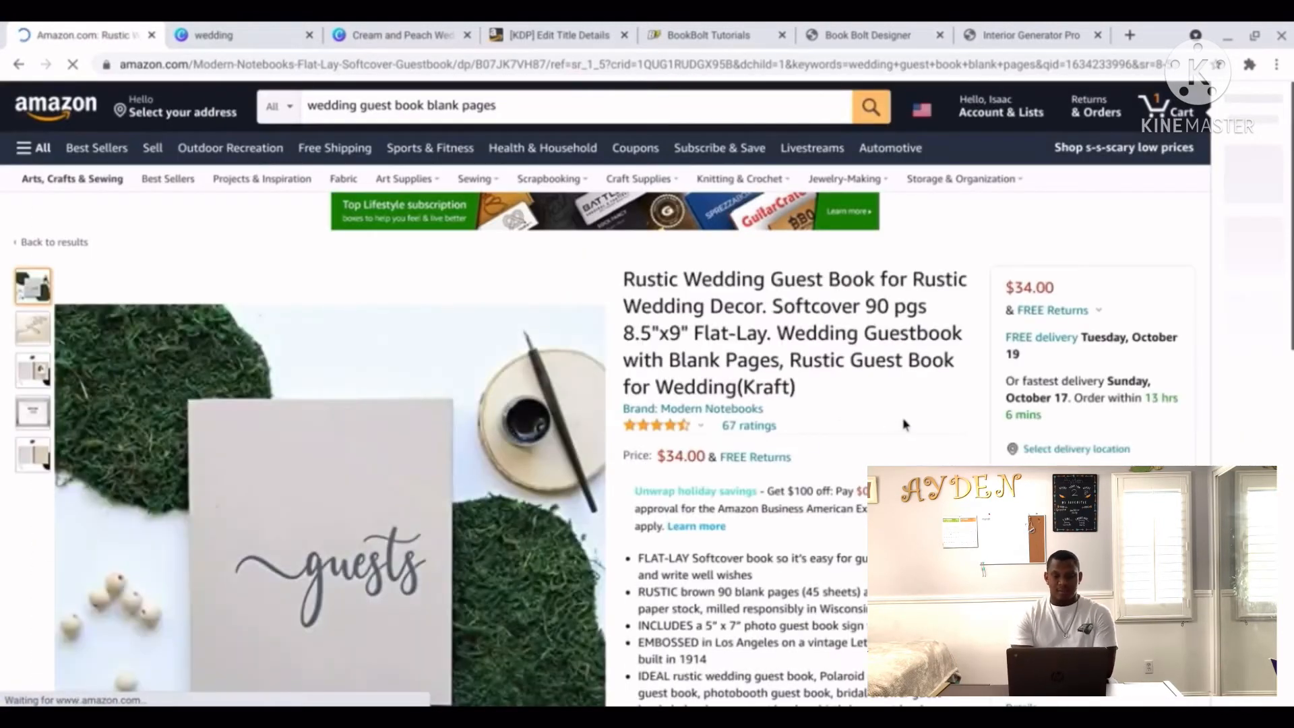
scroll(916, 430, "down", 1)
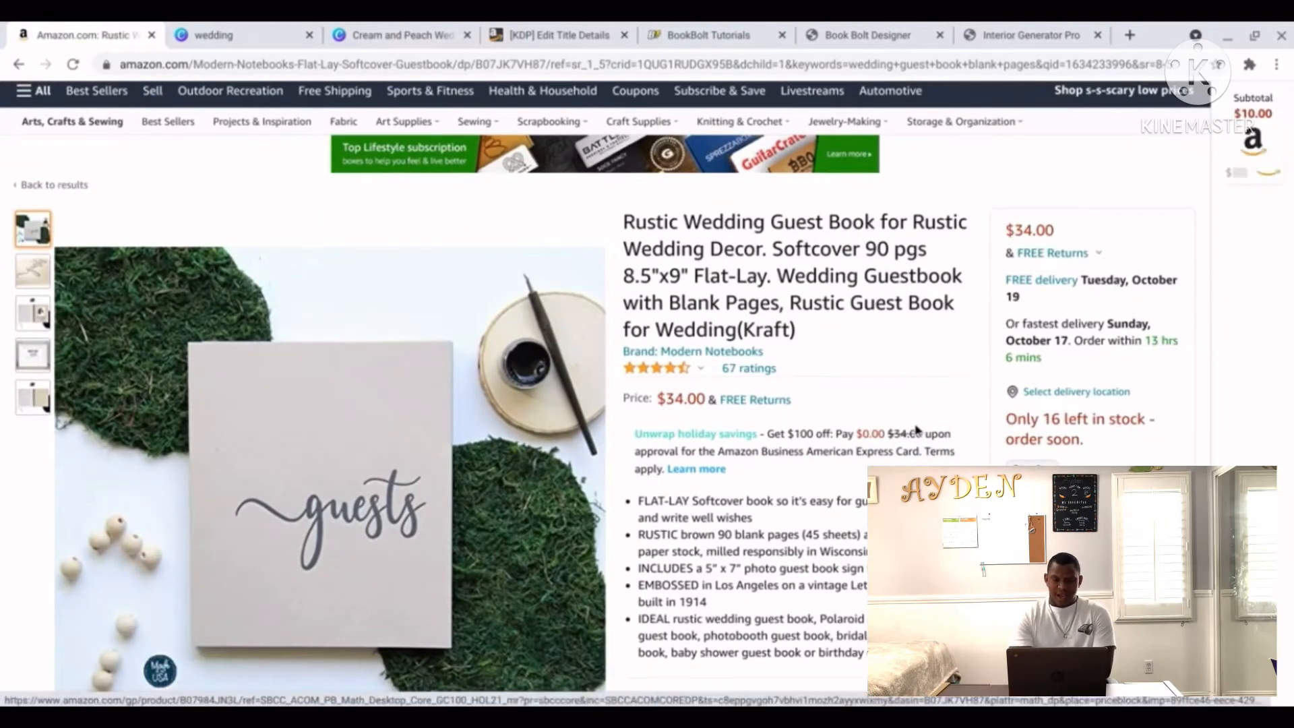
left_click(548, 35)
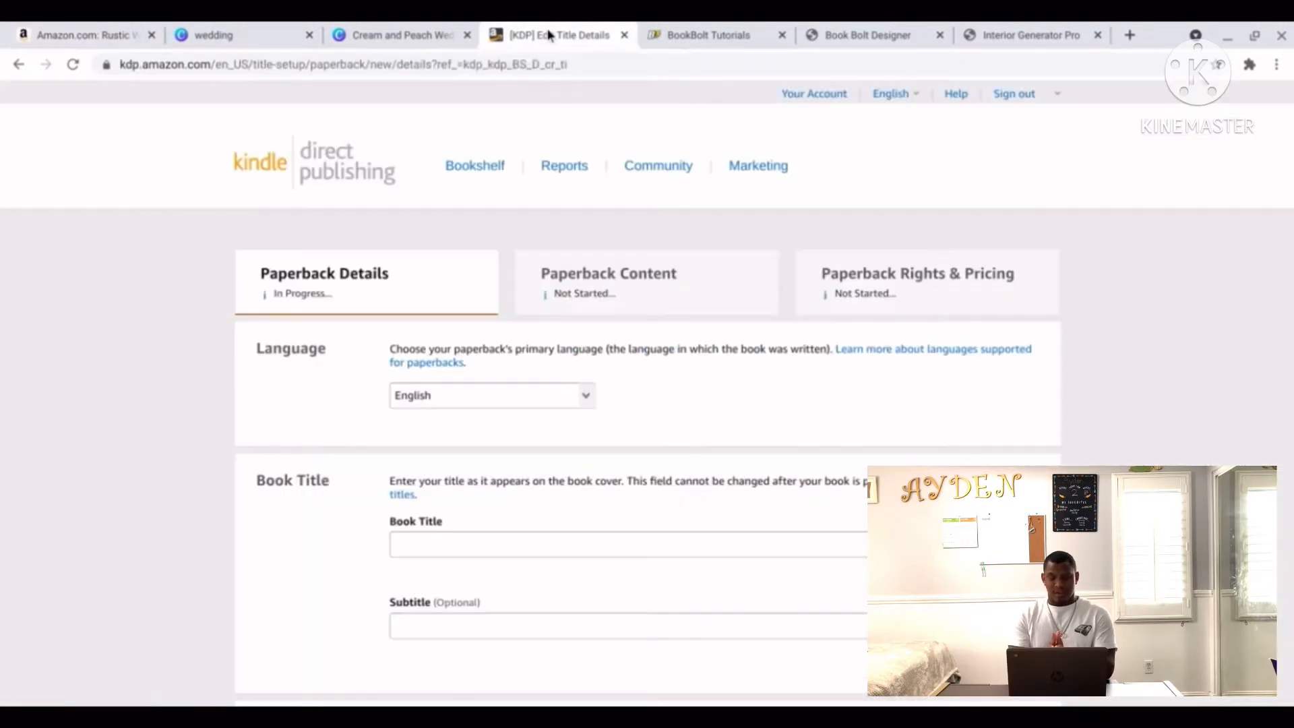
Enter title 'Rustic Wedding Guest Book' and subtitle 'Blank Pages | Rustic Decor | 120 Pages | 8.25 x 6'.
left_click(514, 547)
type("Rust")
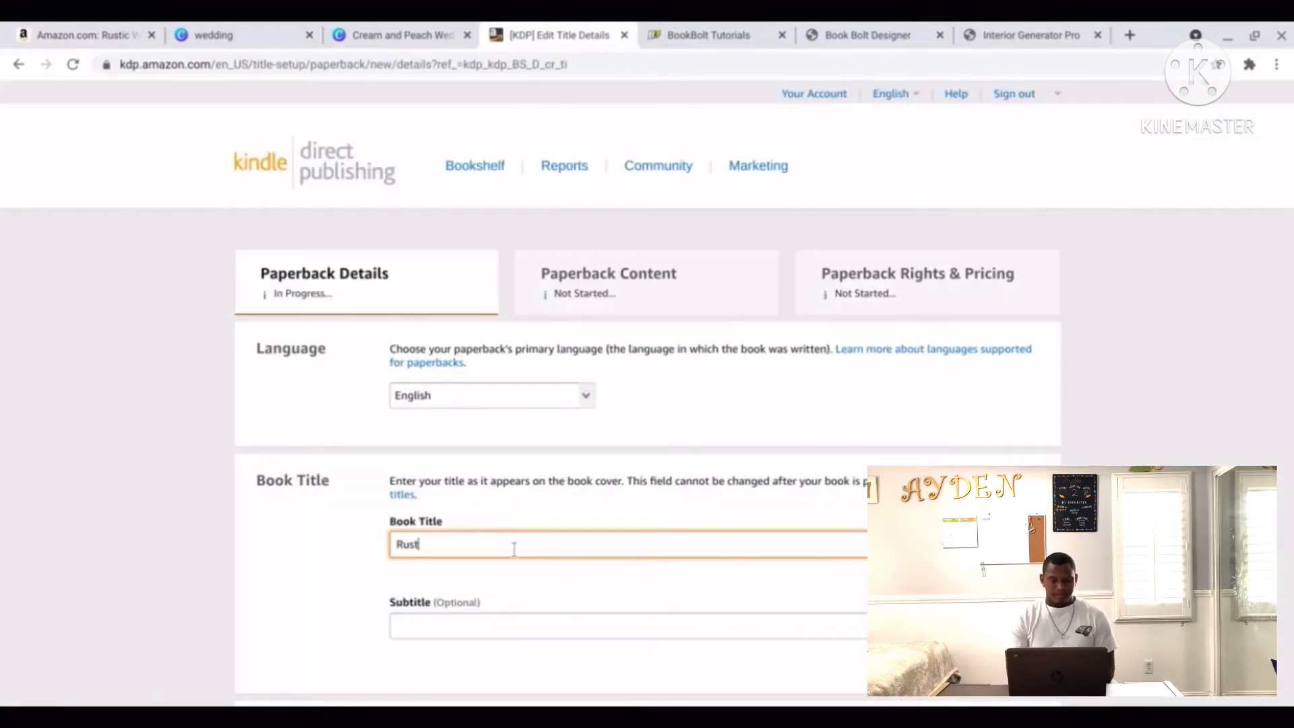
type("ic Wedding ")
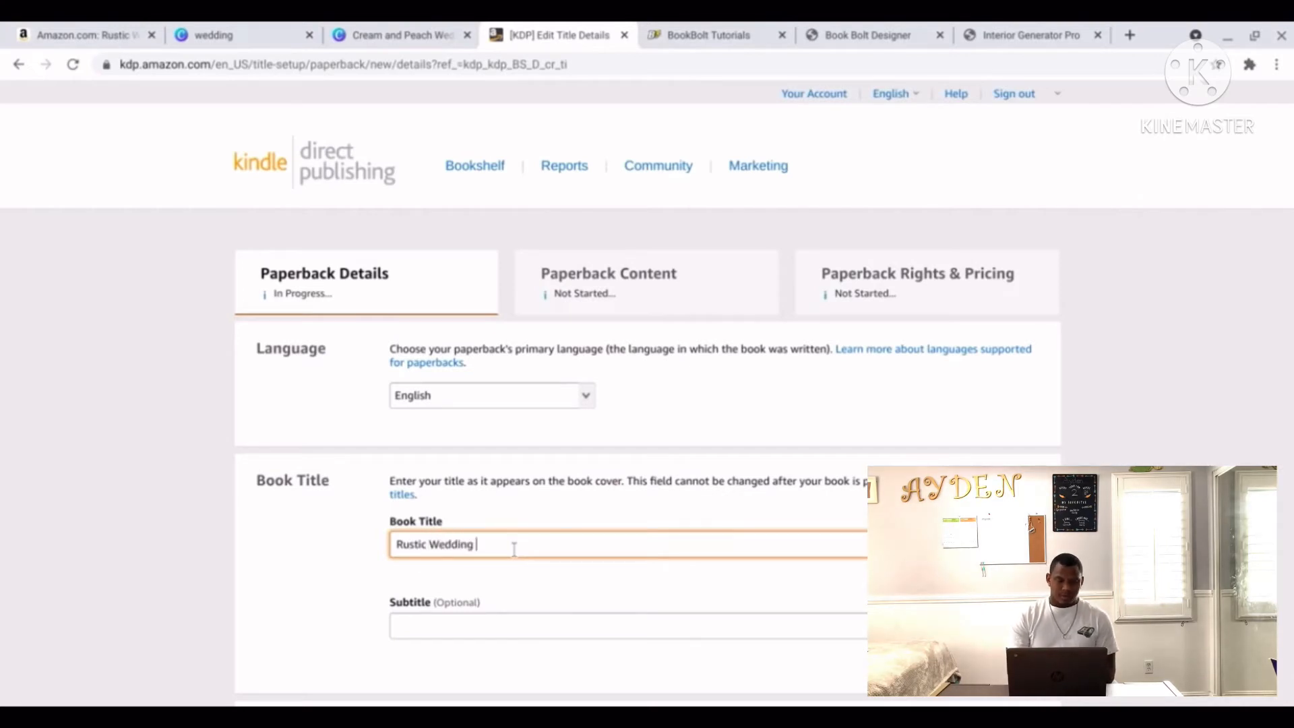
type("Guest Book")
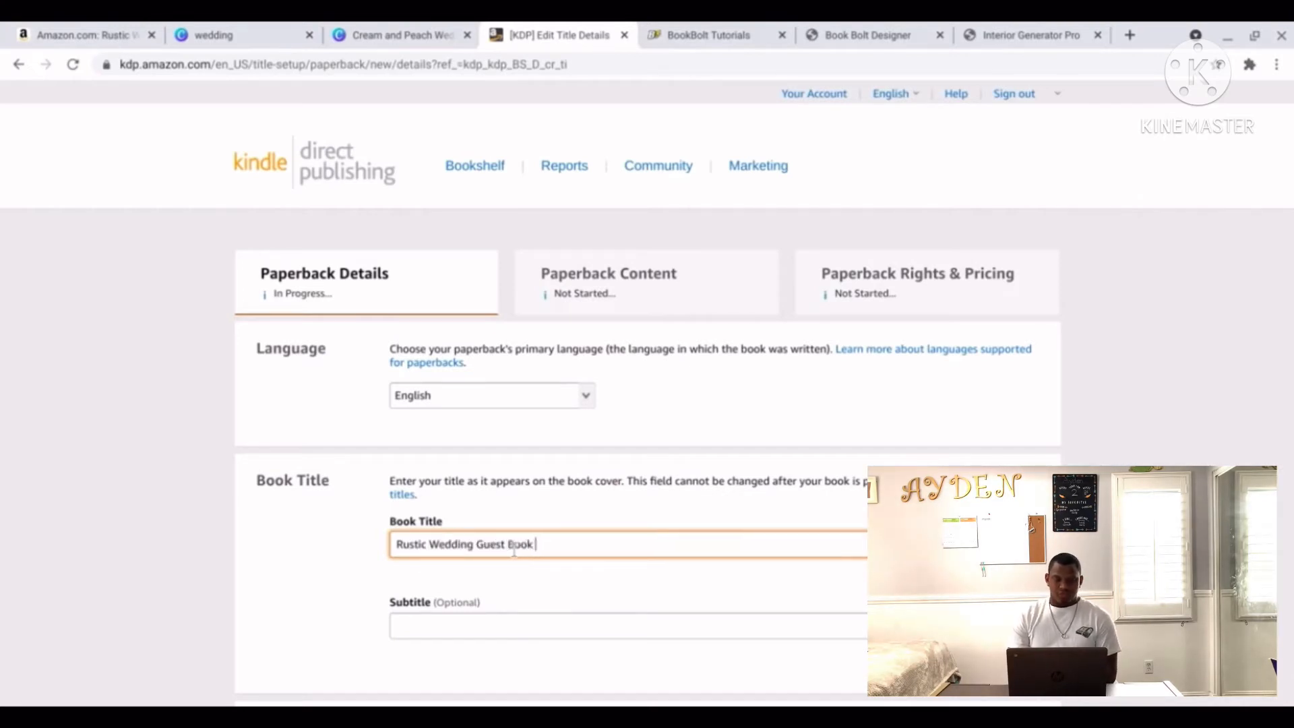
left_click(523, 633)
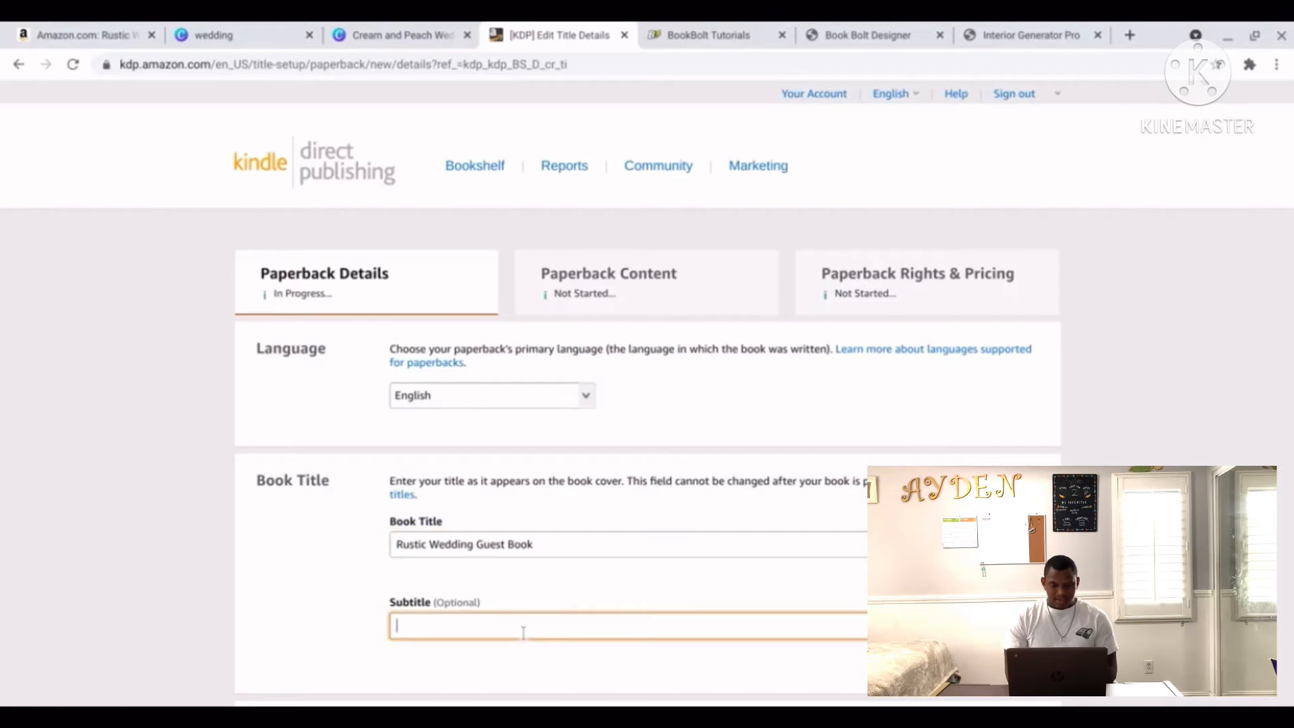
type("Blank Pages")
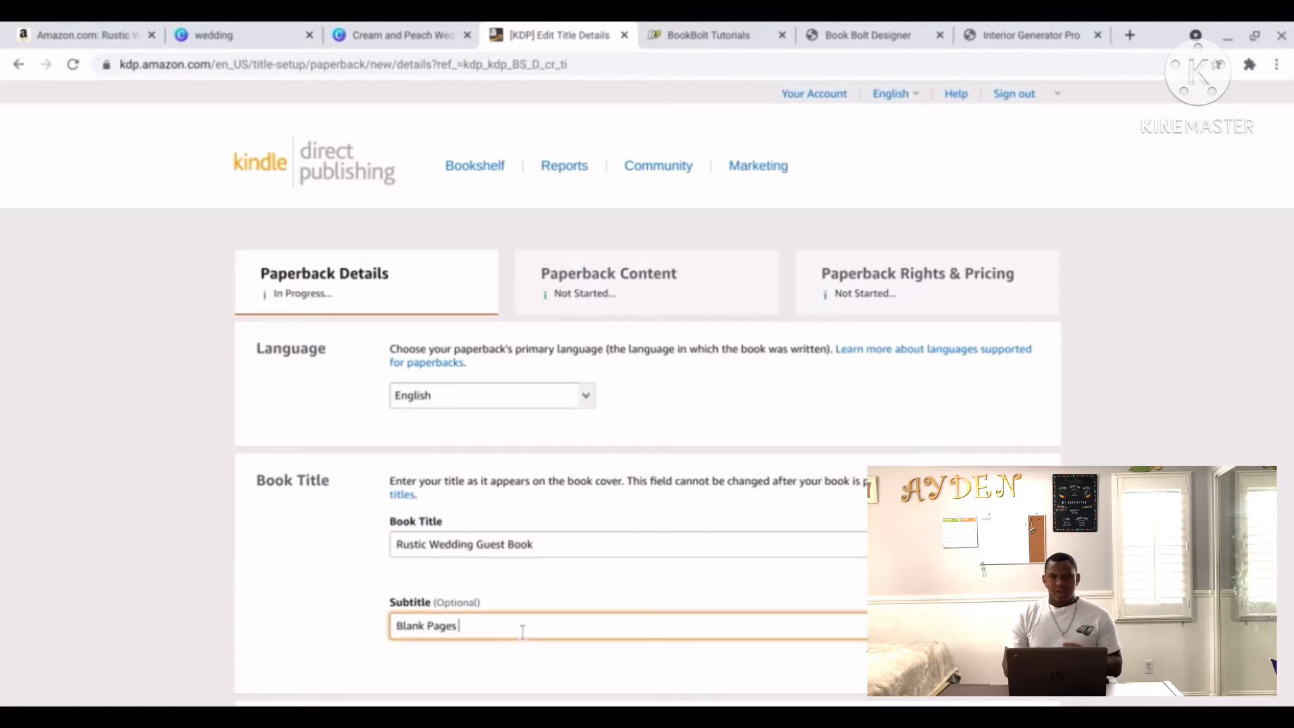
type(" |")
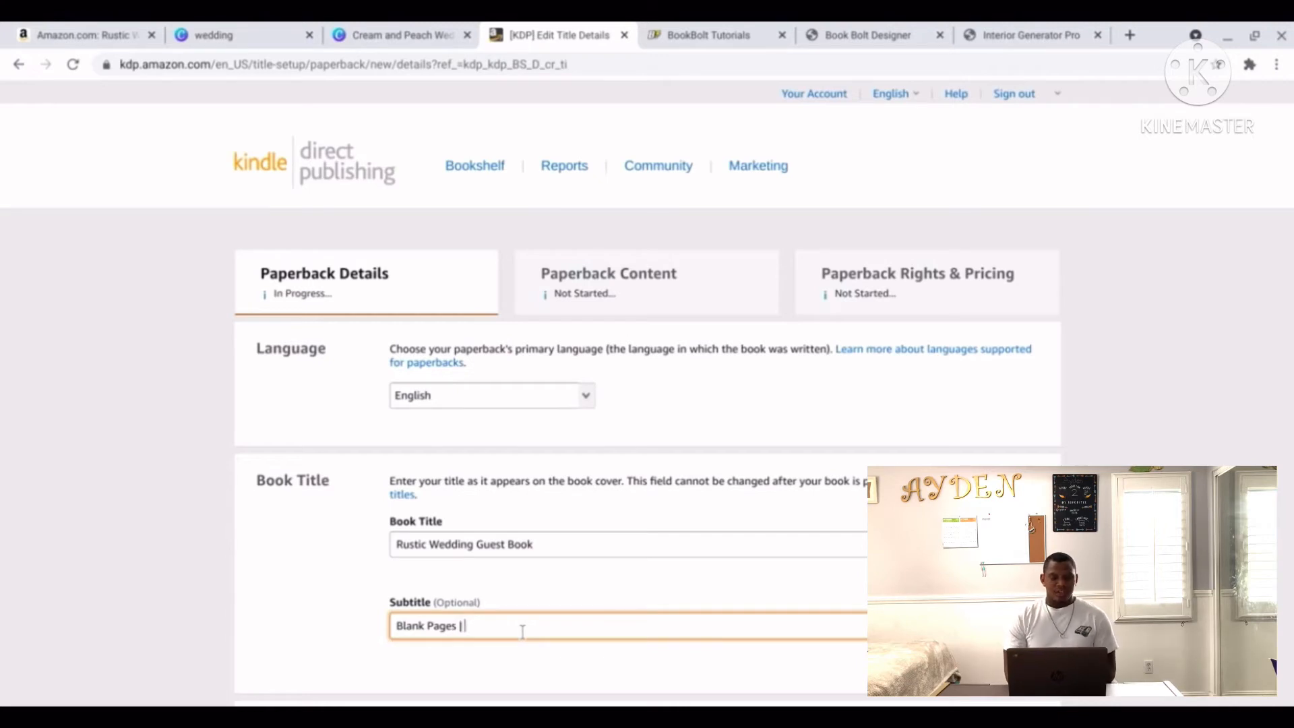
type(" Rustic De")
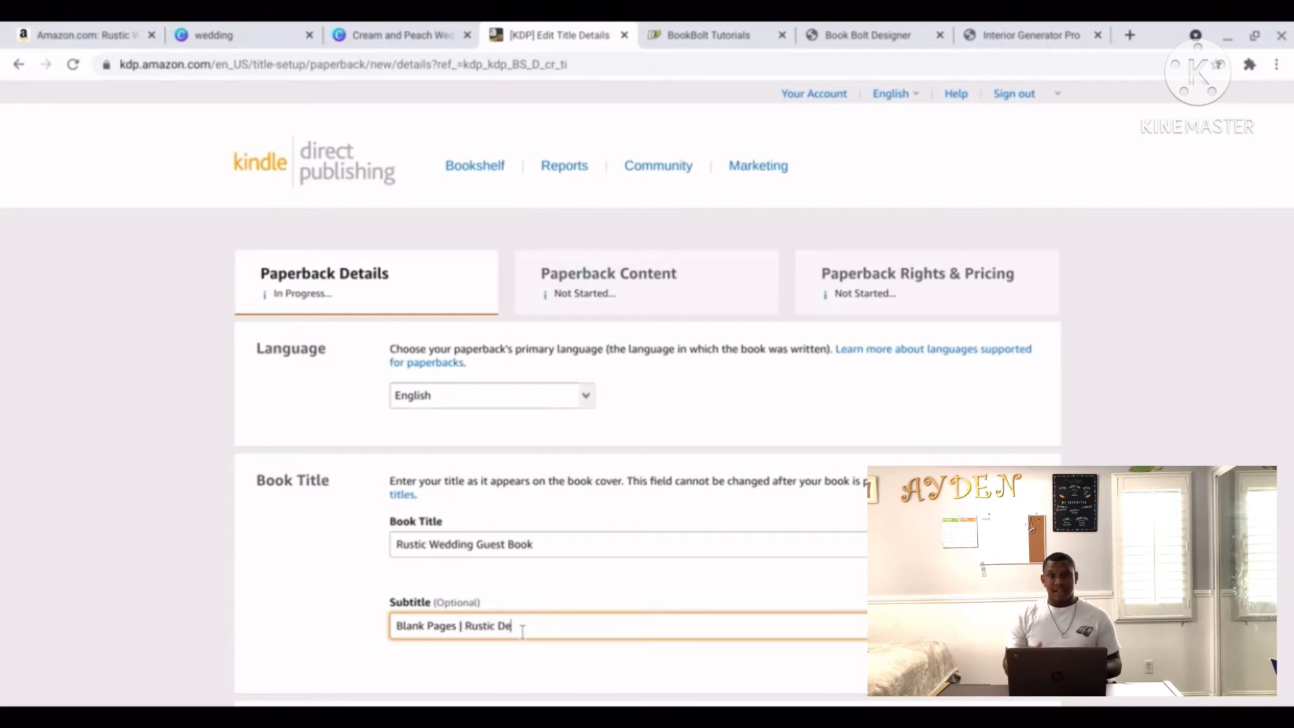
type("cor")
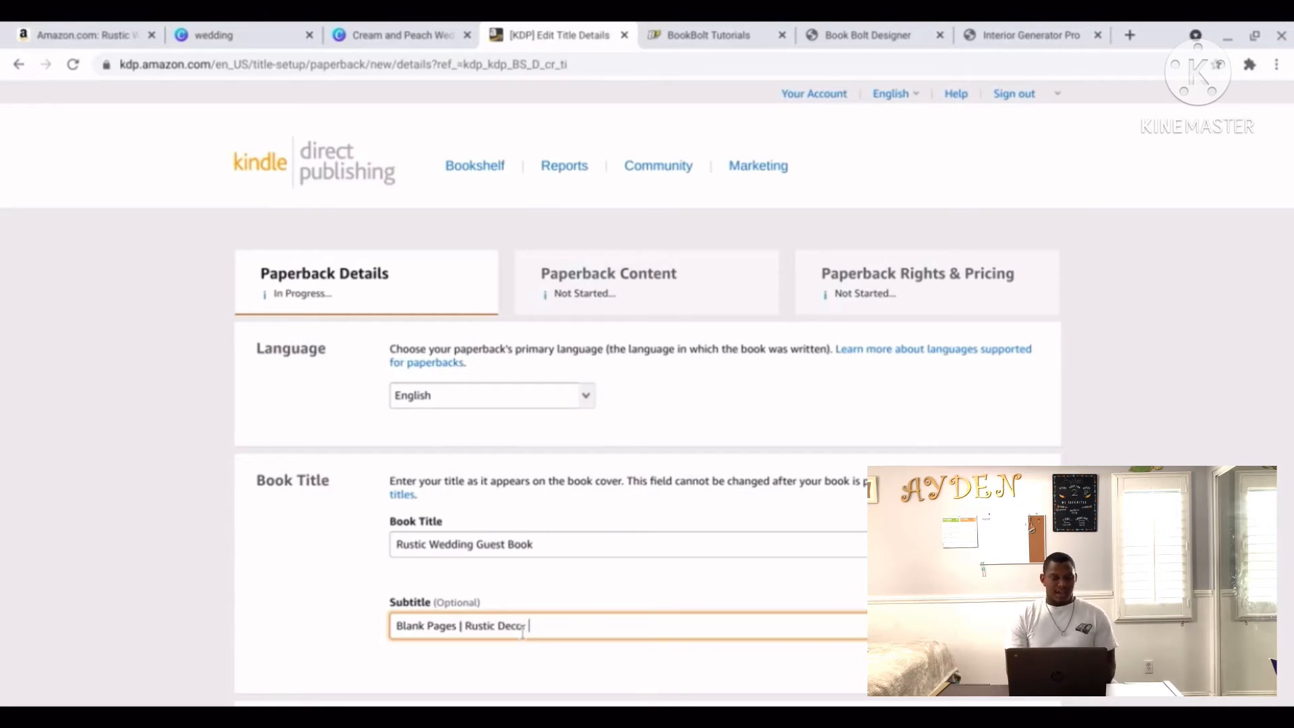
type(" | 120 P")
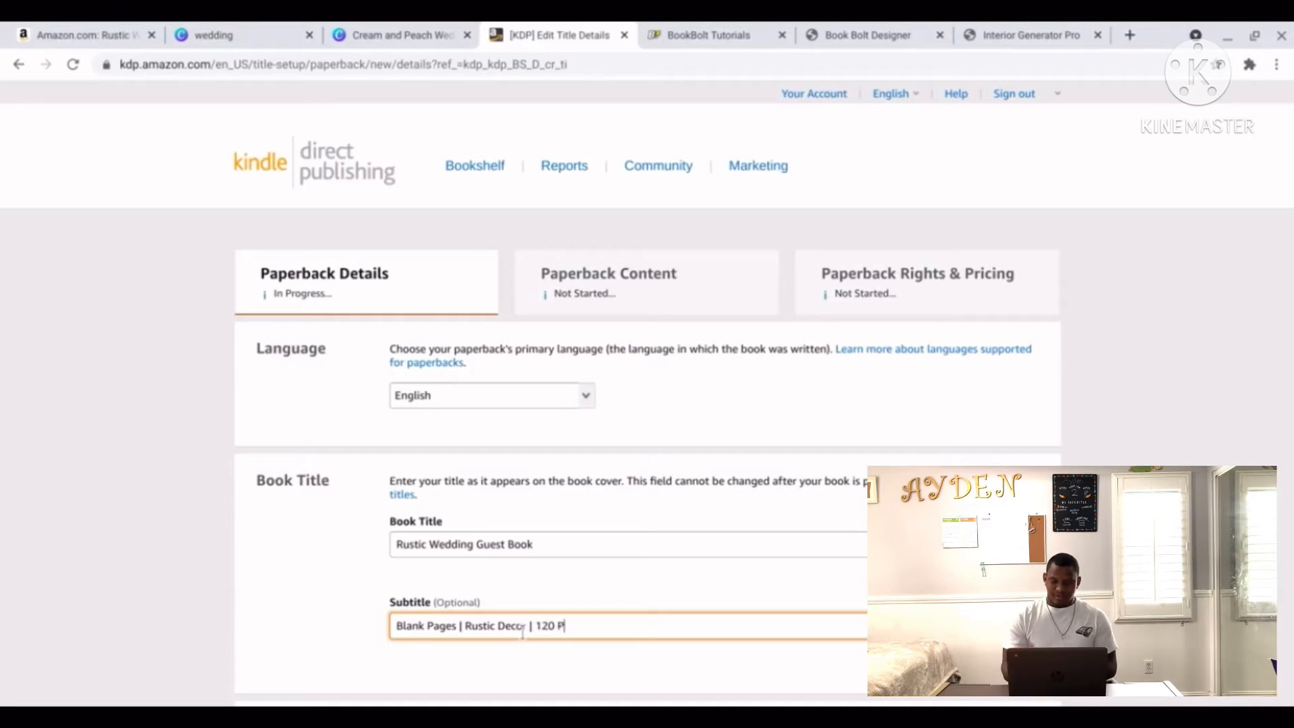
type("ages ")
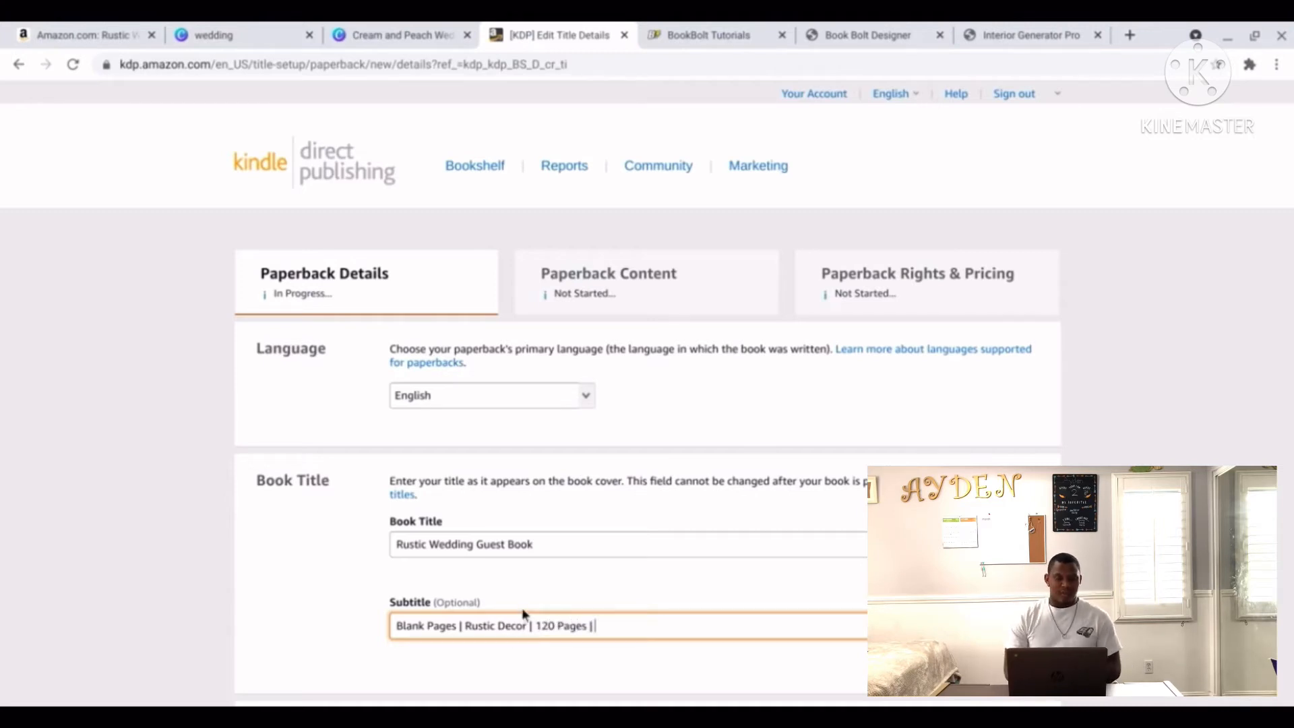
type("| 8.25x")
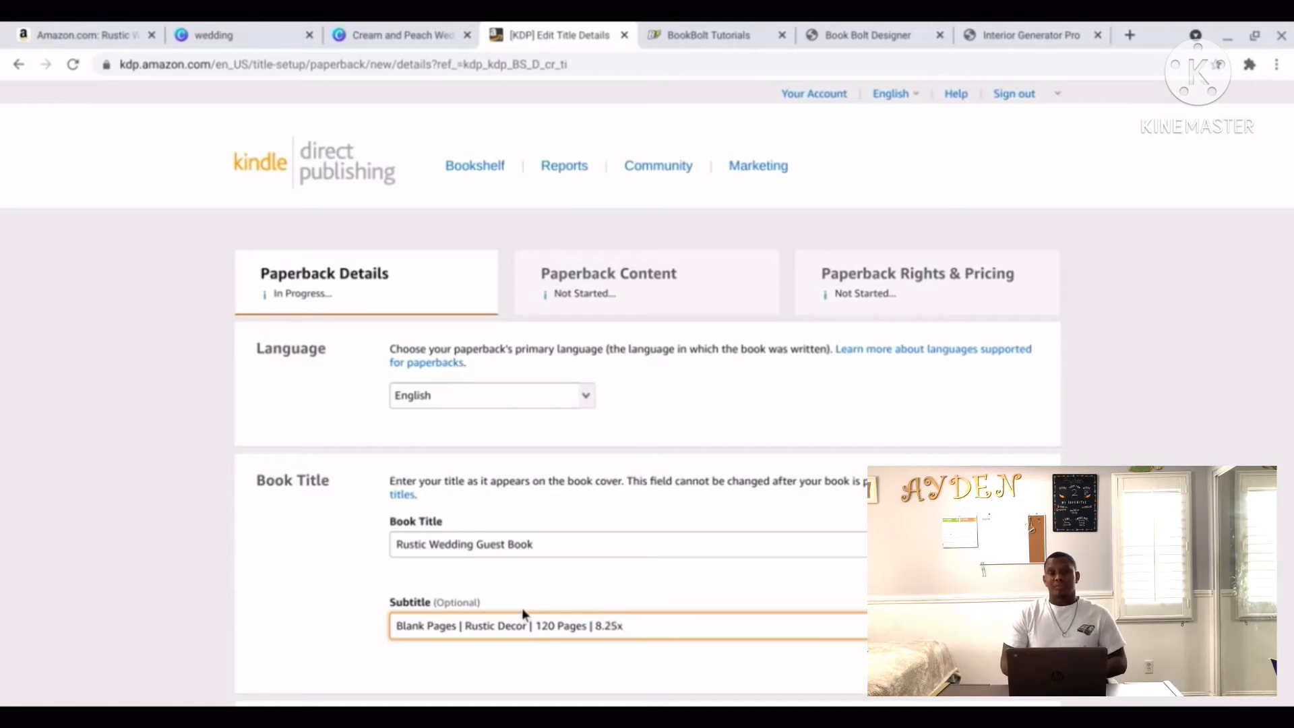
type("6")
key("BackSpace")
key("BackSpace")
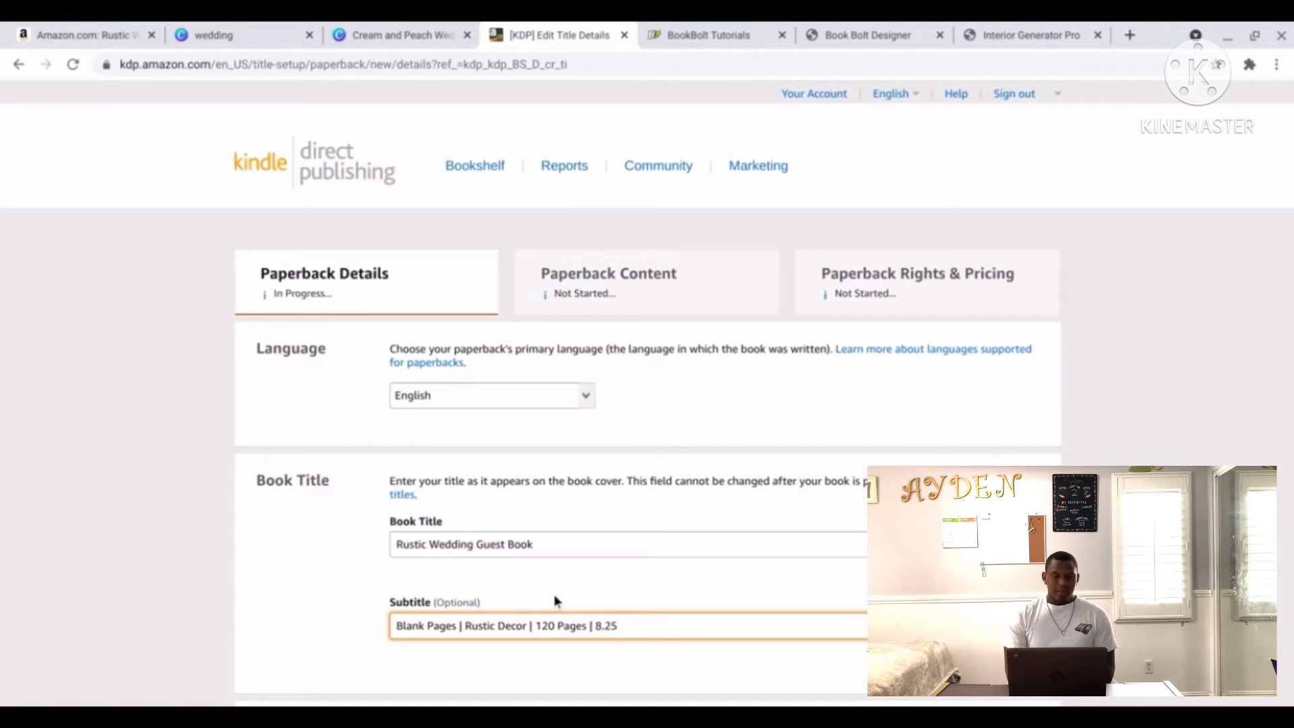
type("x ")
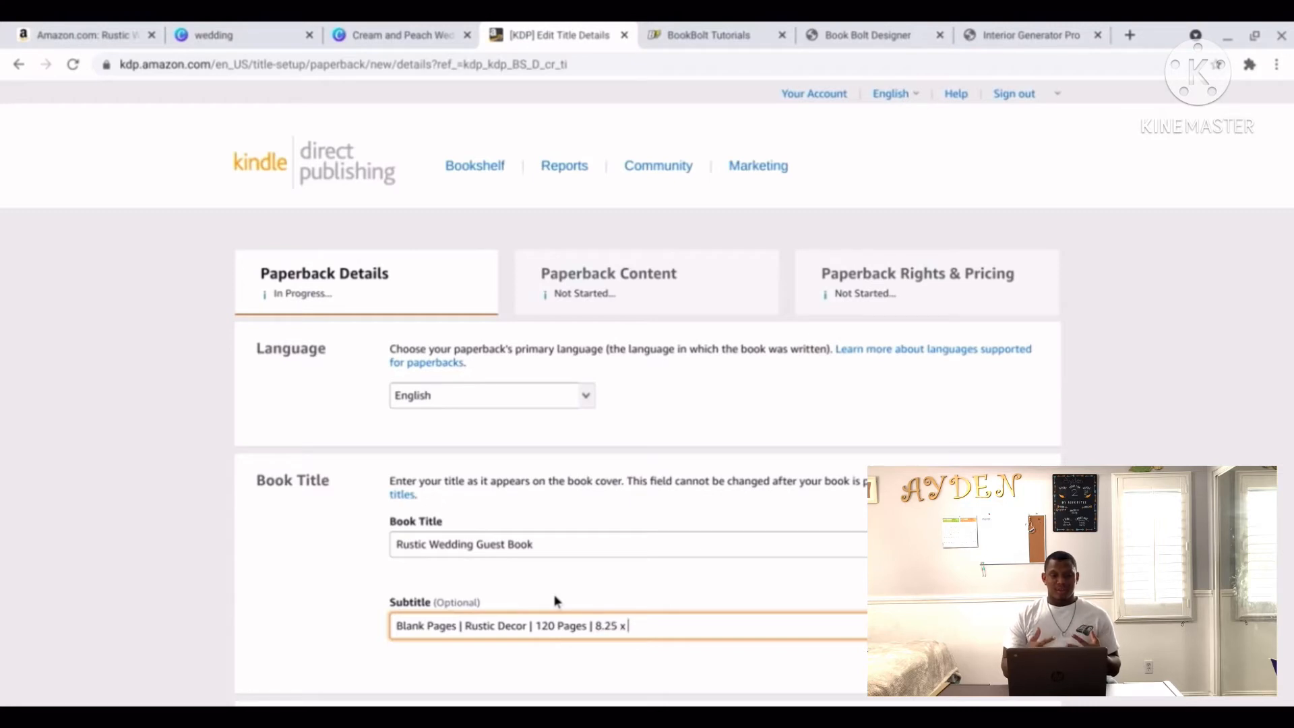
type("6")
scroll(554, 601, "down", 8)
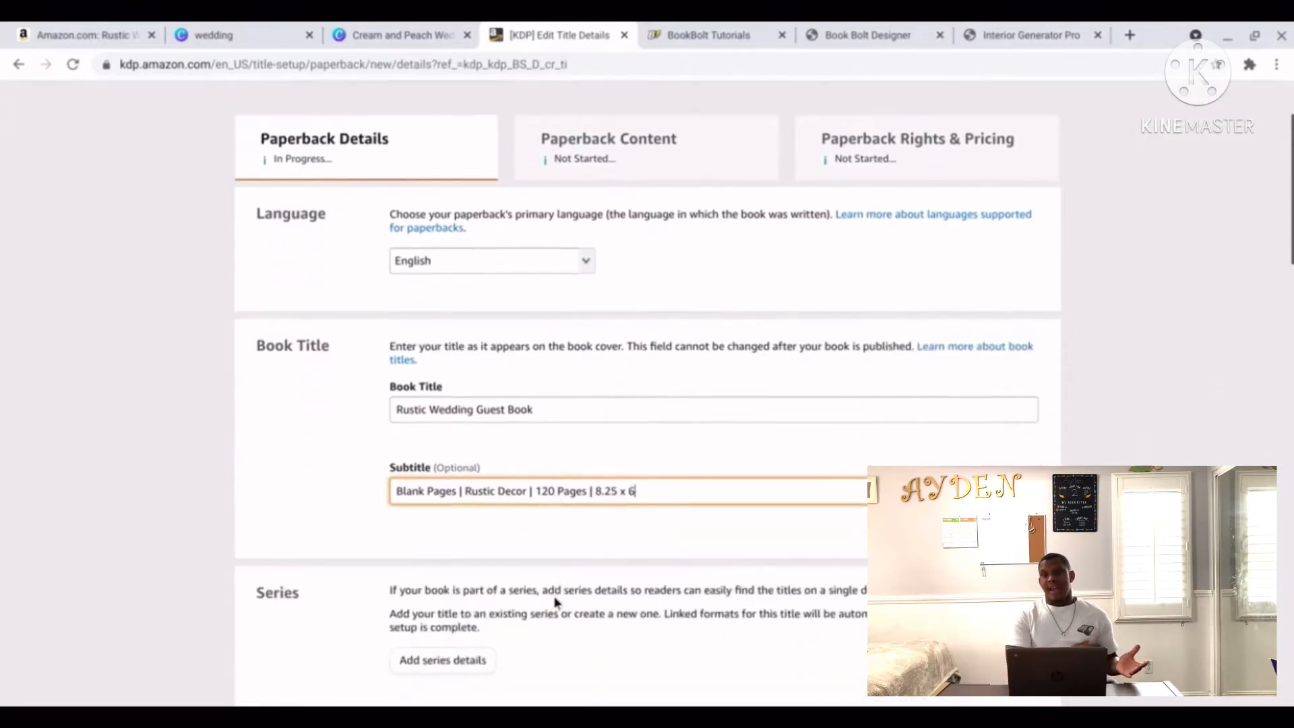
scroll(555, 602, "down", 1)
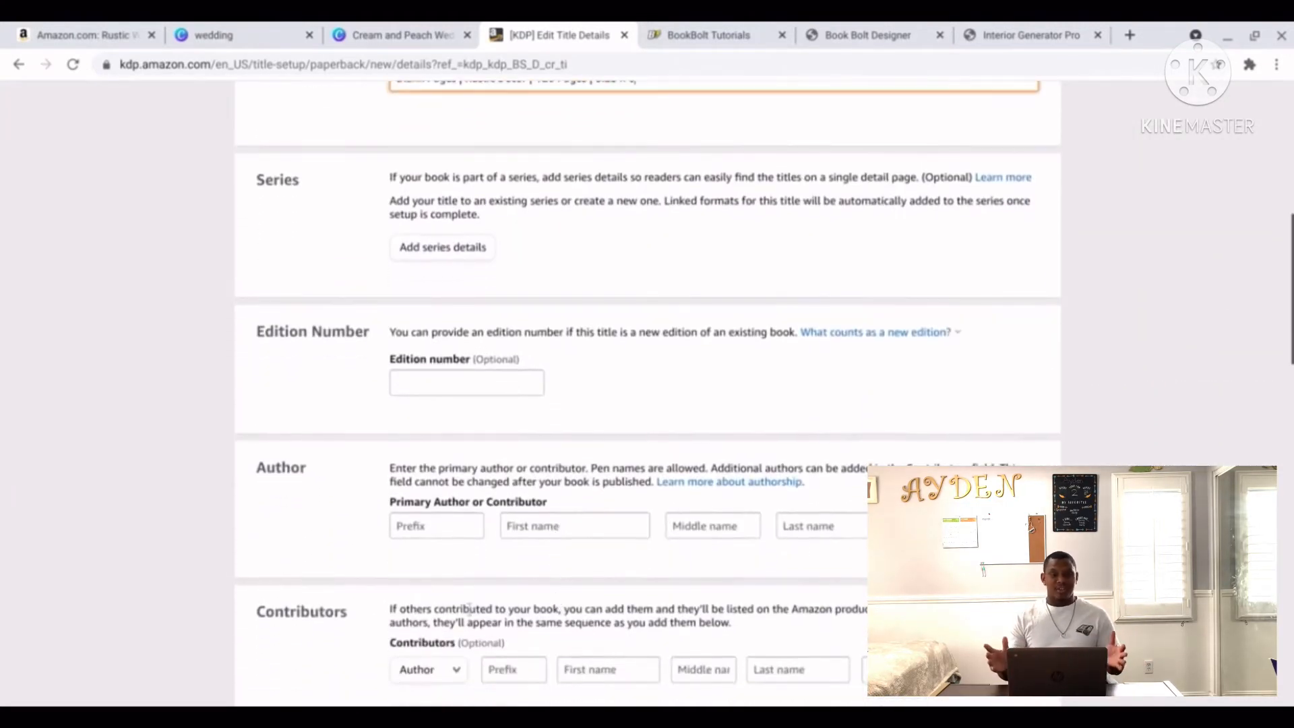
Enter the primary author's first name from autocomplete, plus their middle and last names.
left_click(592, 525)
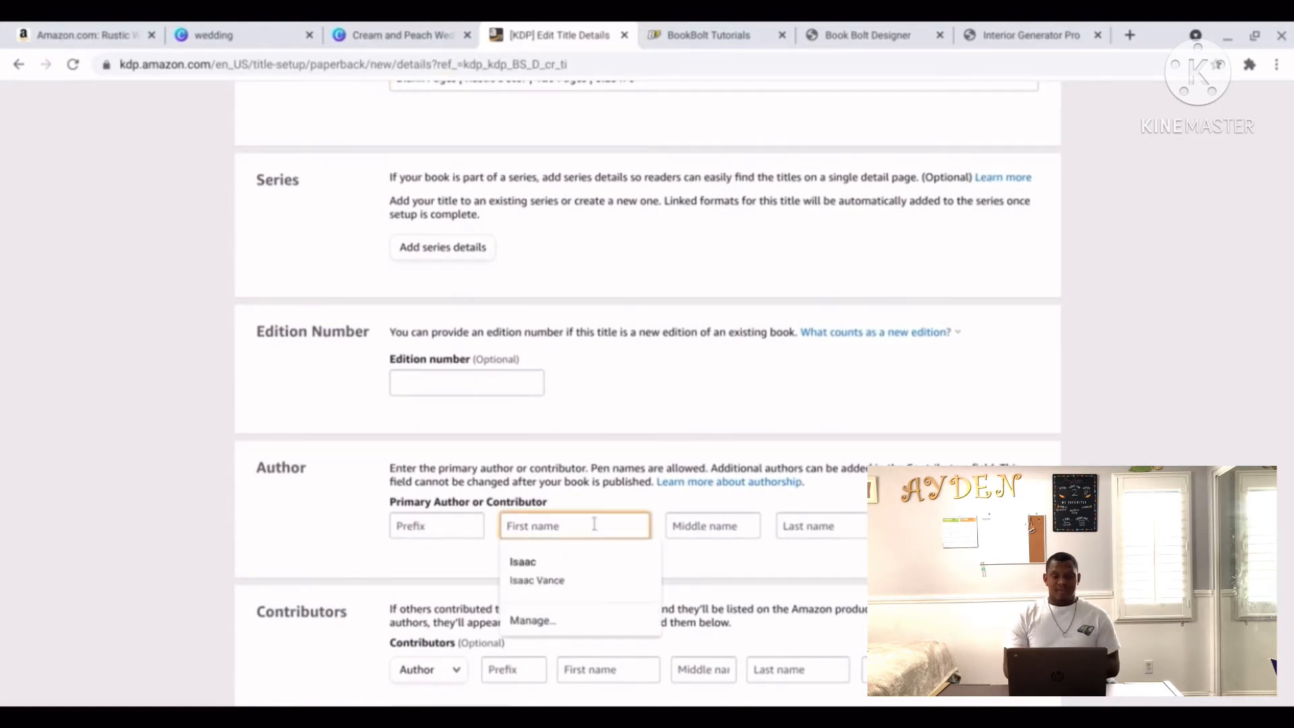
left_click(576, 579)
left_click(682, 526)
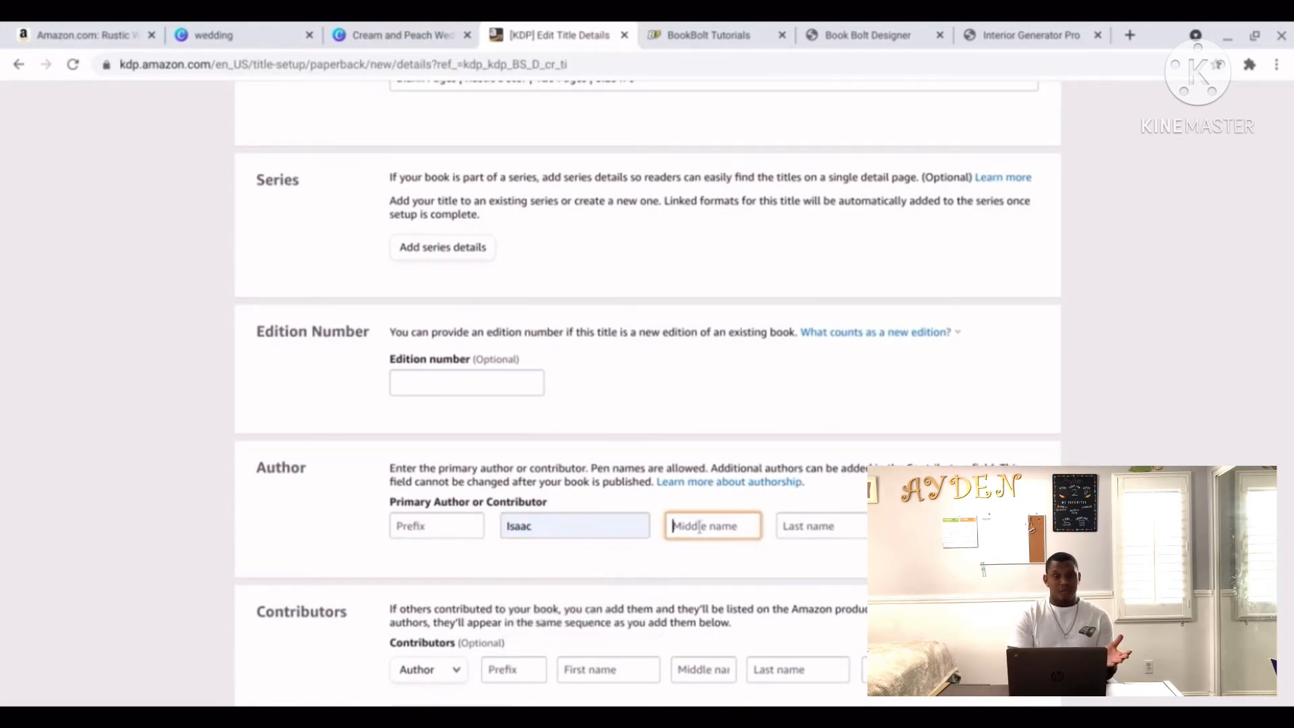
type("Ladon")
key("Tab")
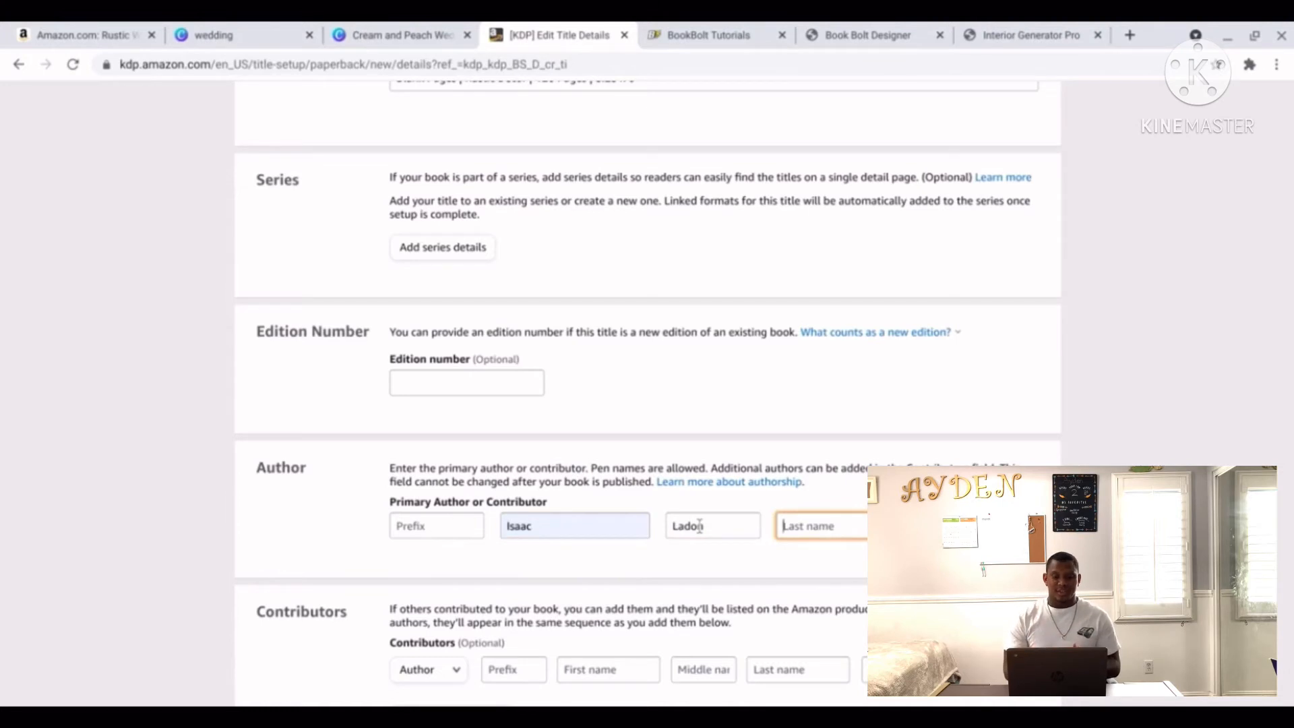
type("Vance")
scroll(697, 566, "down", 2)
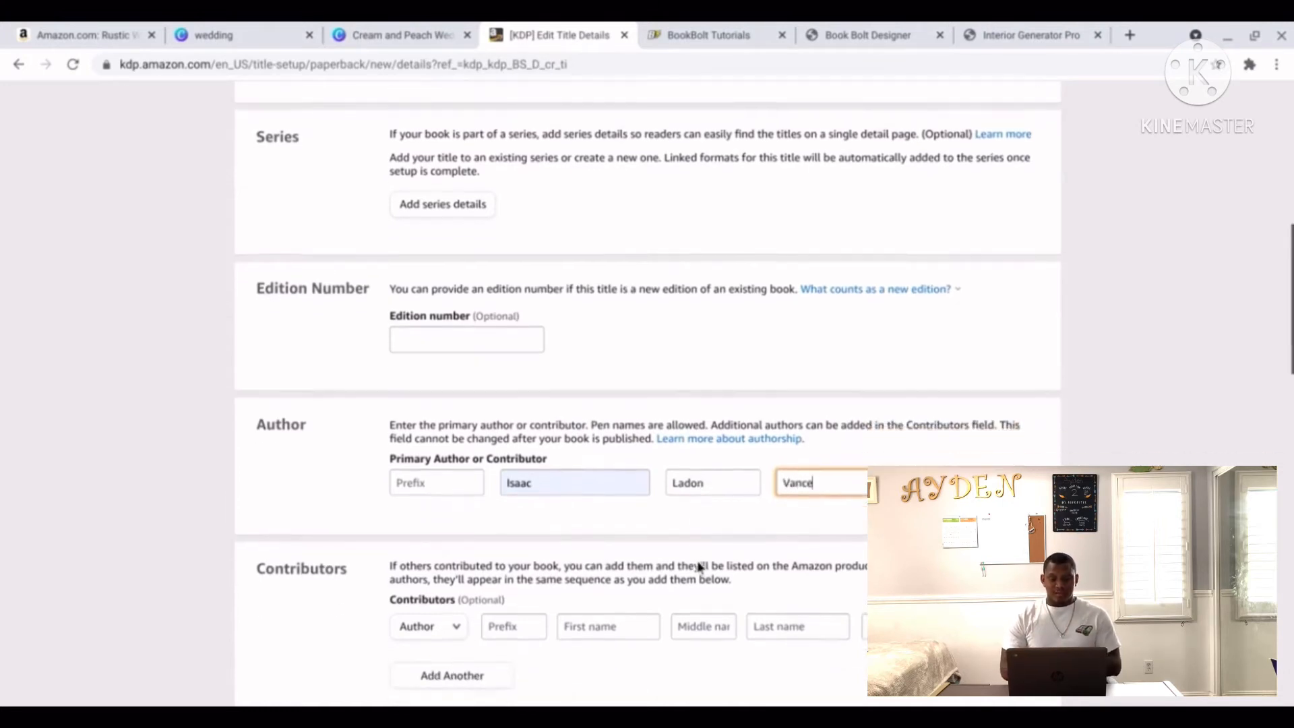
scroll(699, 566, "down", 2)
scroll(636, 573, "down", 3)
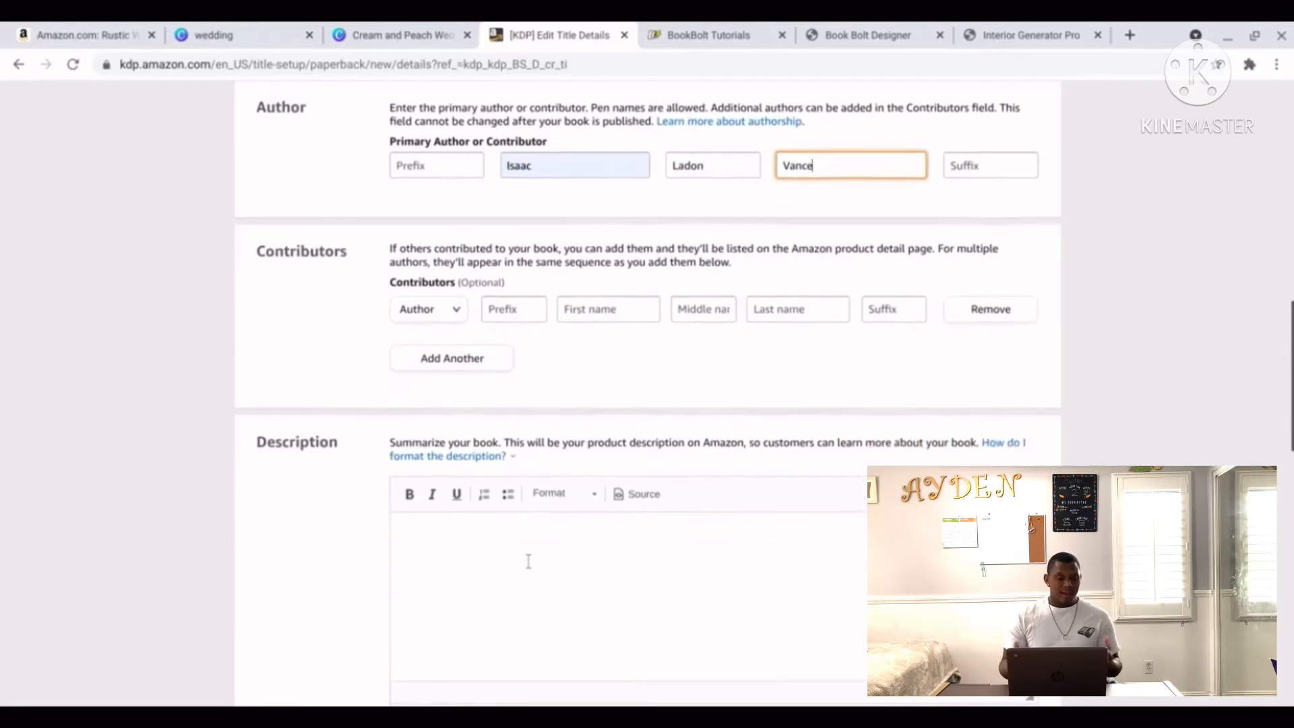
left_click(105, 39)
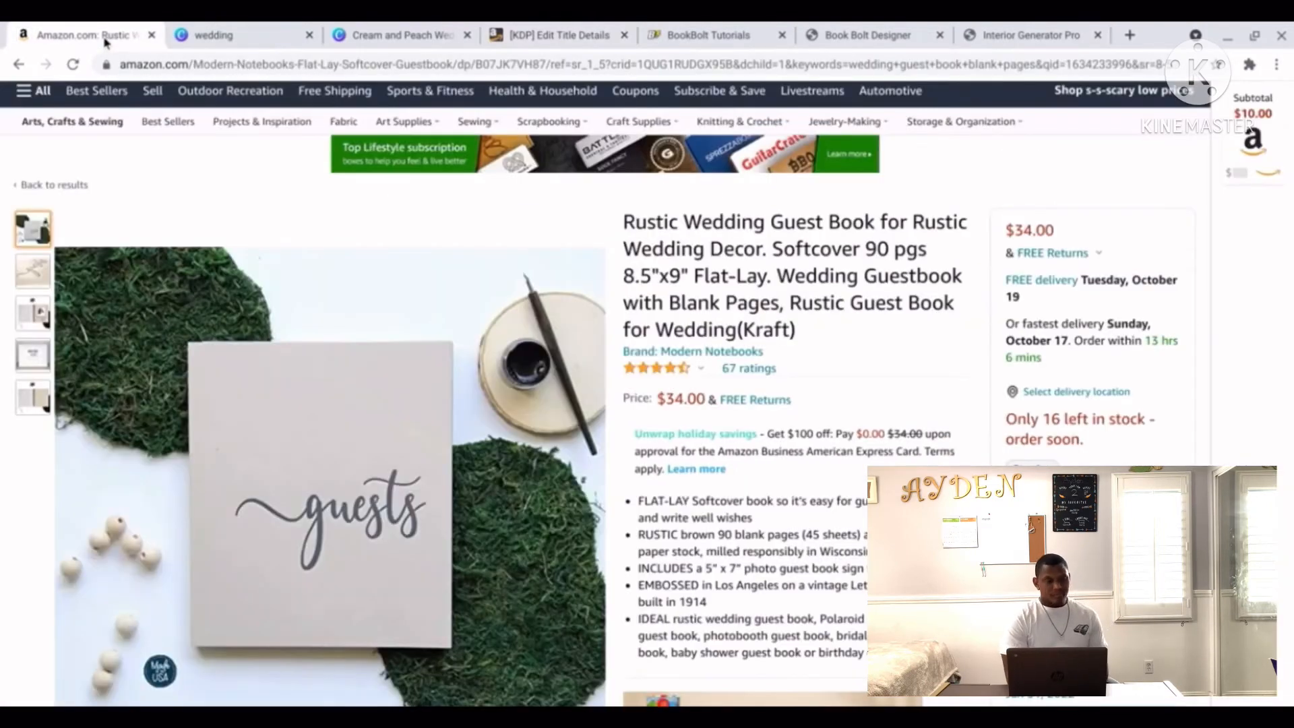
Scroll through the Rustic Wedding Guest Book's Amazon listing, then go back to the KDP Edit Title Details tab.
scroll(773, 430, "down", 1)
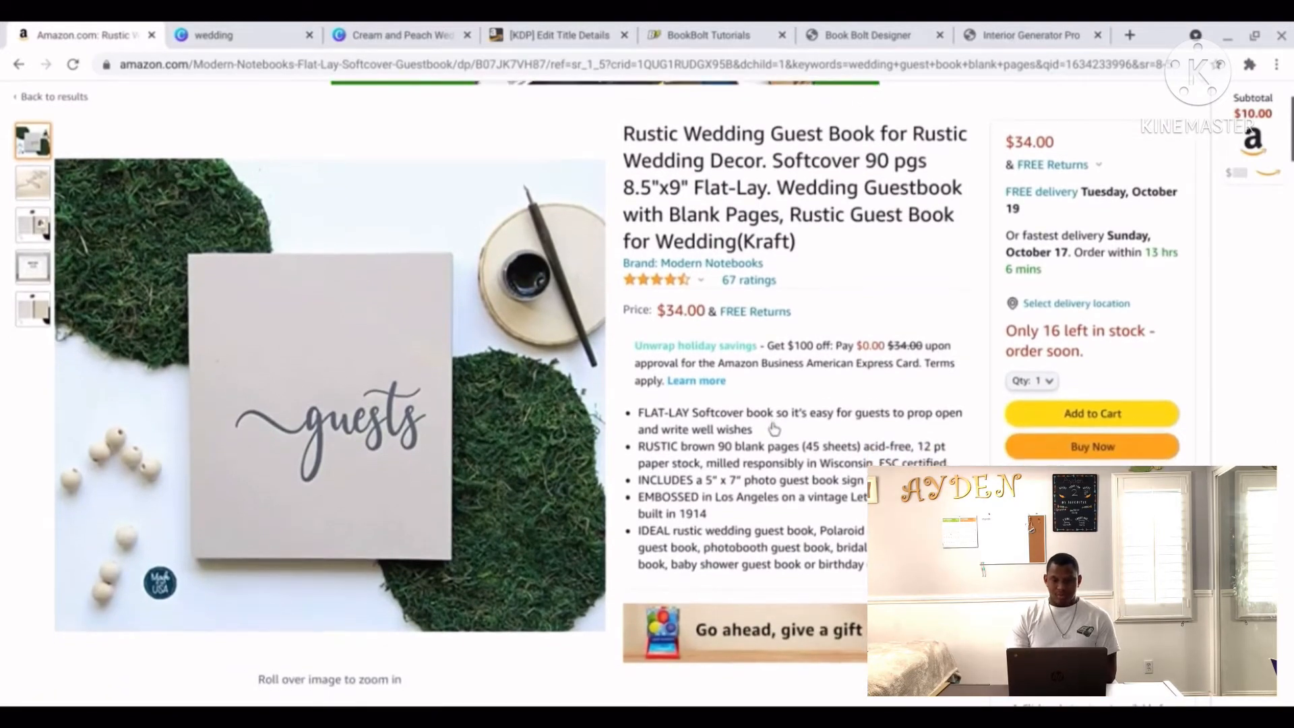
scroll(773, 430, "down", 1)
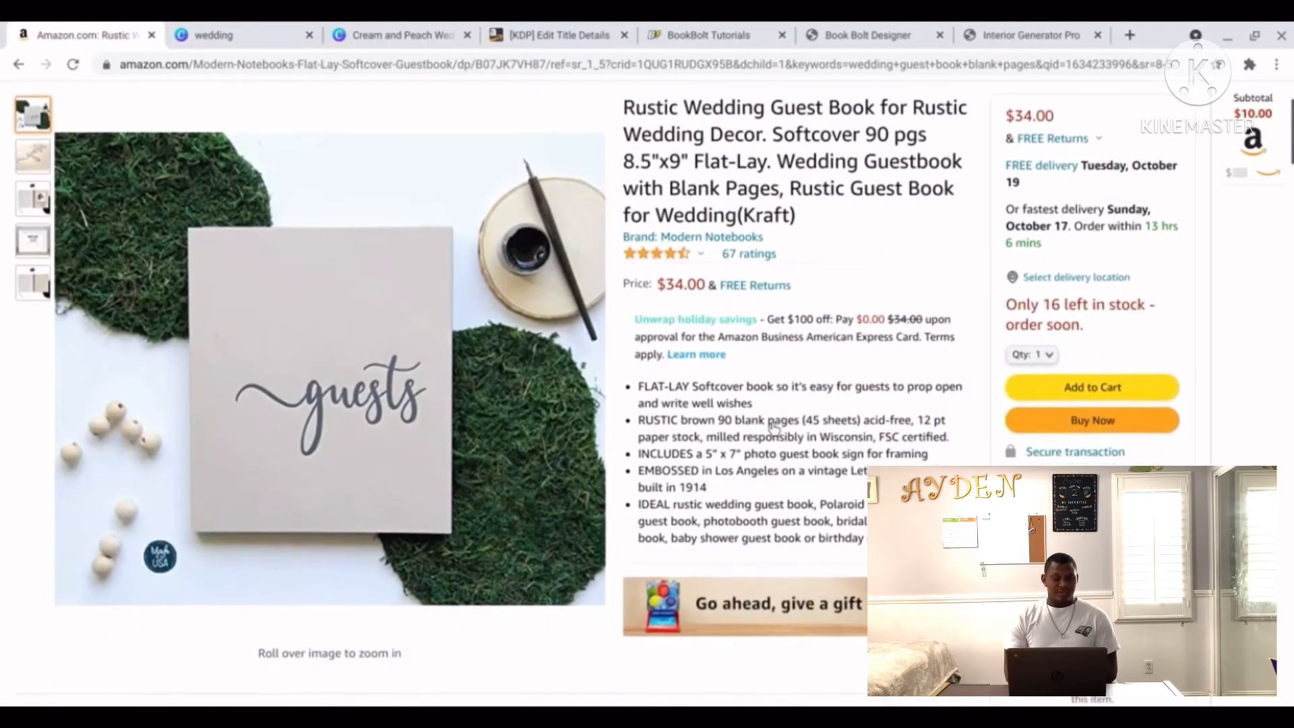
scroll(772, 429, "down", 1)
scroll(773, 428, "up", 1)
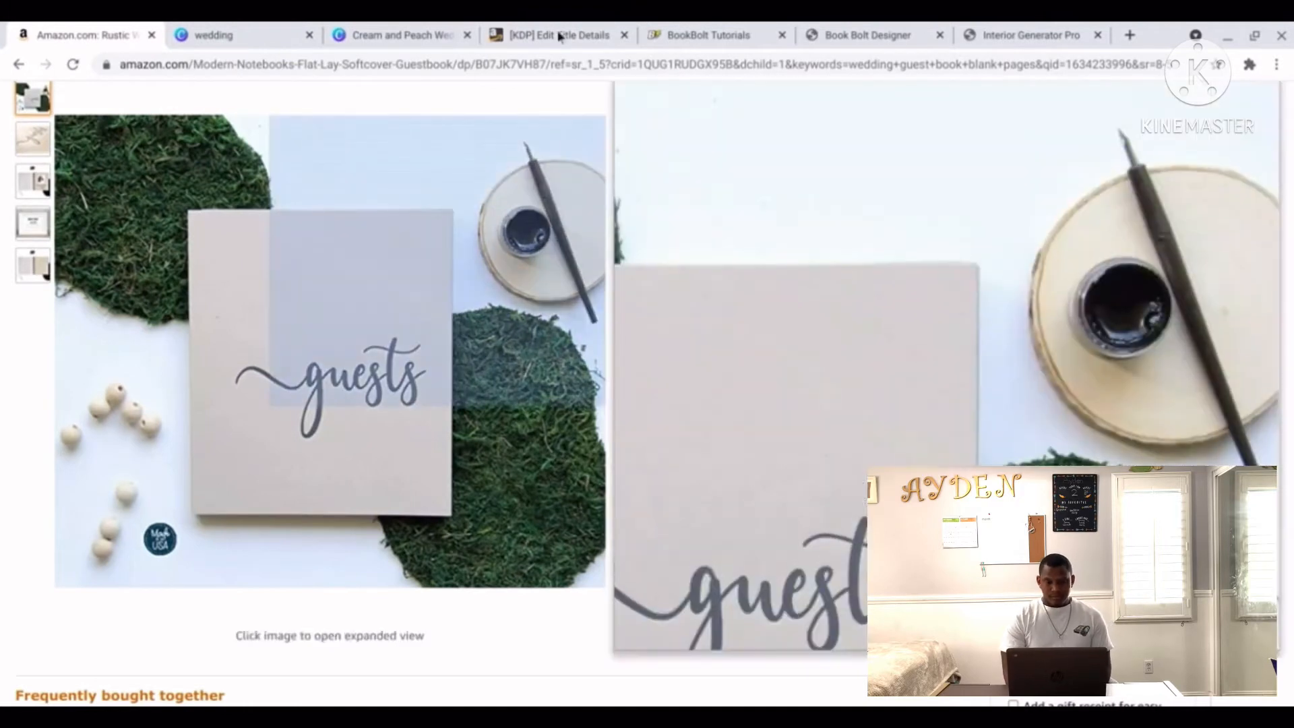
left_click(552, 43)
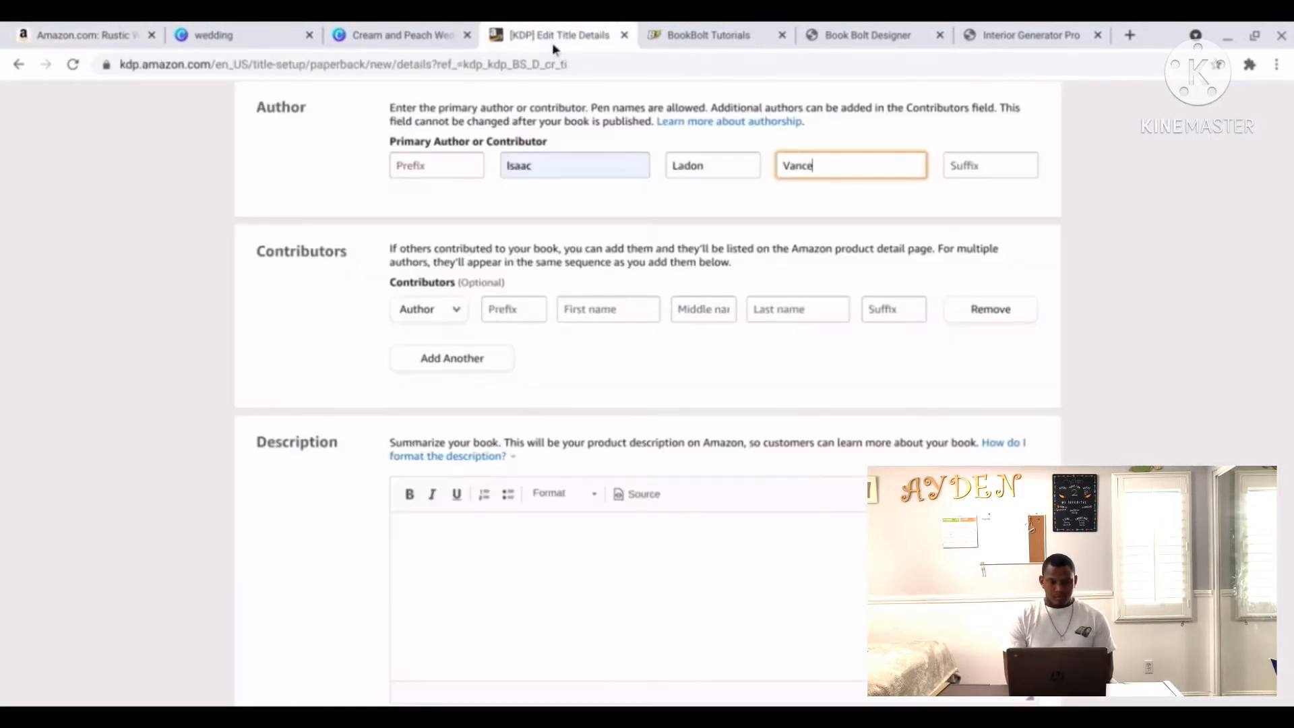
Begin the description with the bold line 'A perfect wedding guest book for your special day!'.
left_click(617, 588)
type("R")
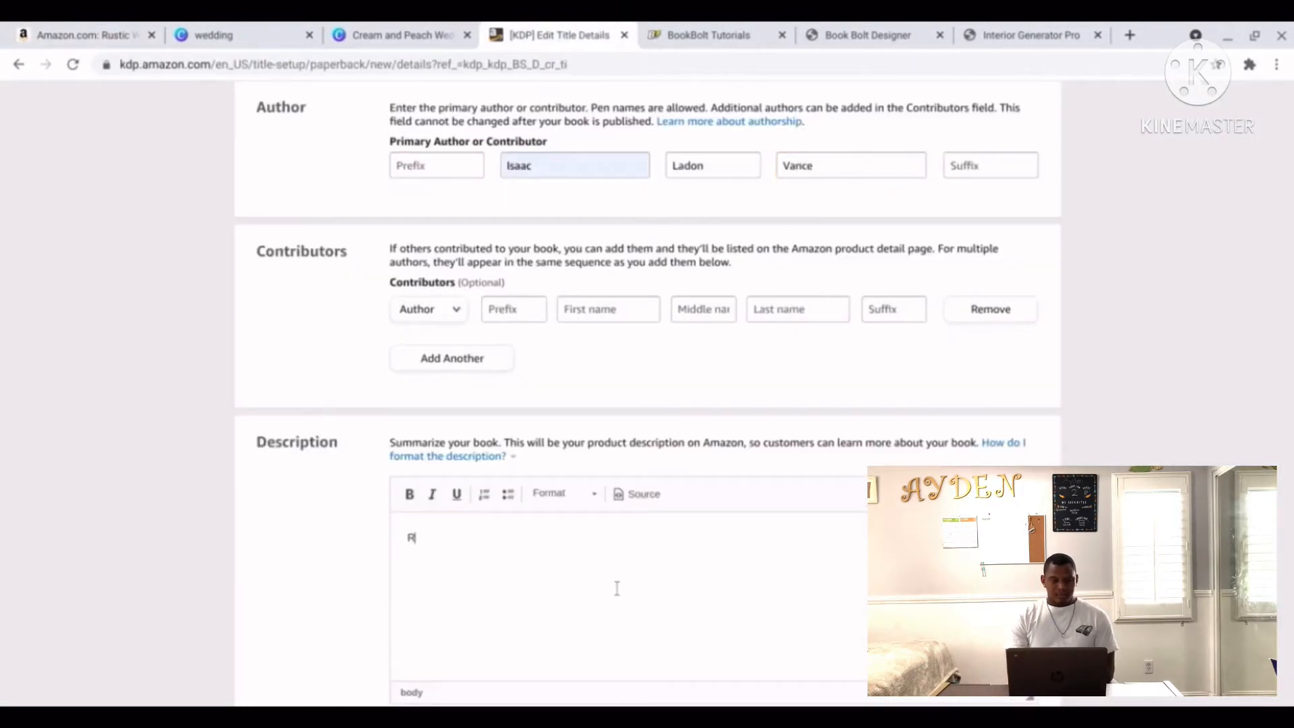
type("ust")
key("BackSpace")
key("BackSpace")
key("BackSpace")
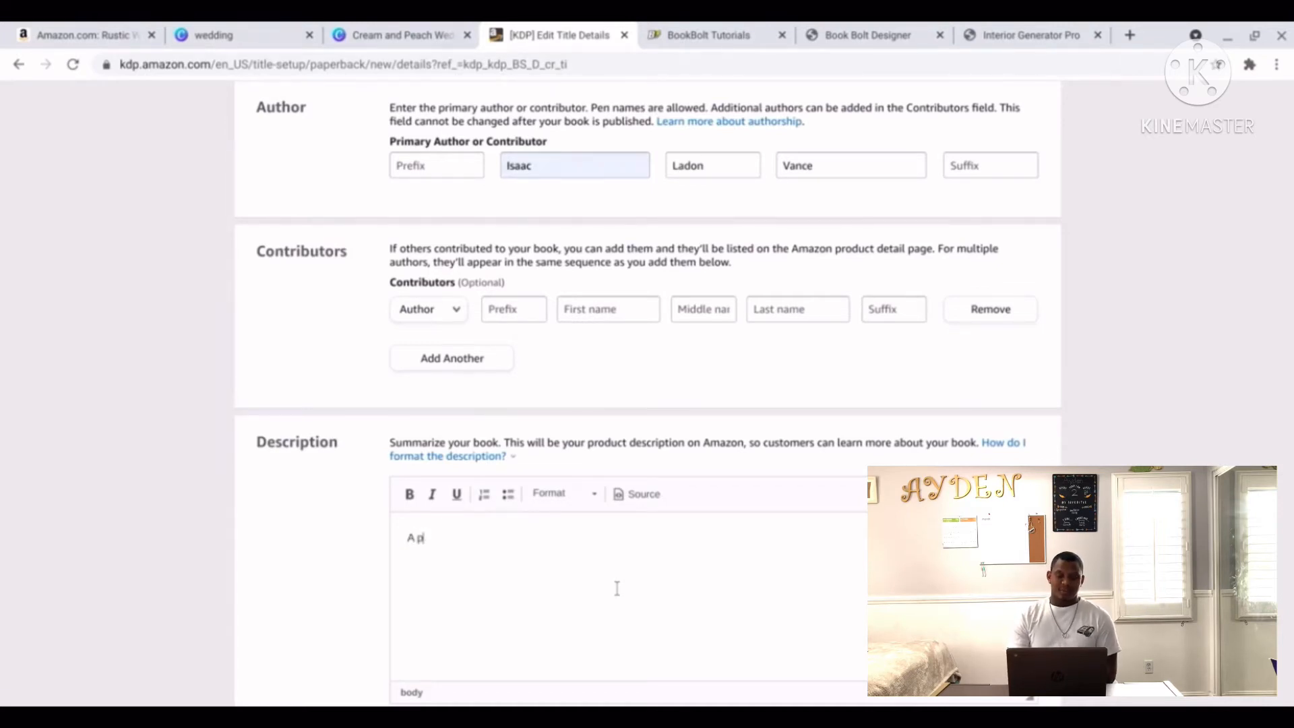
type("A perfect")
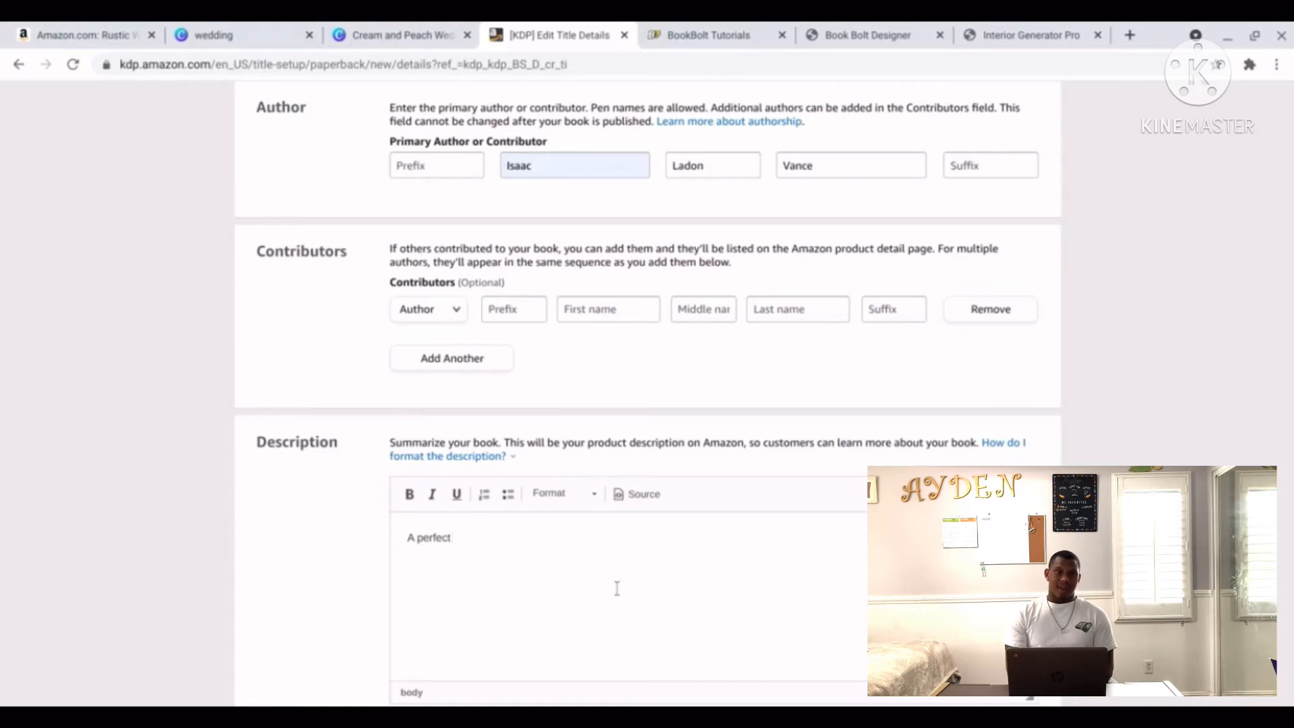
type(" wed")
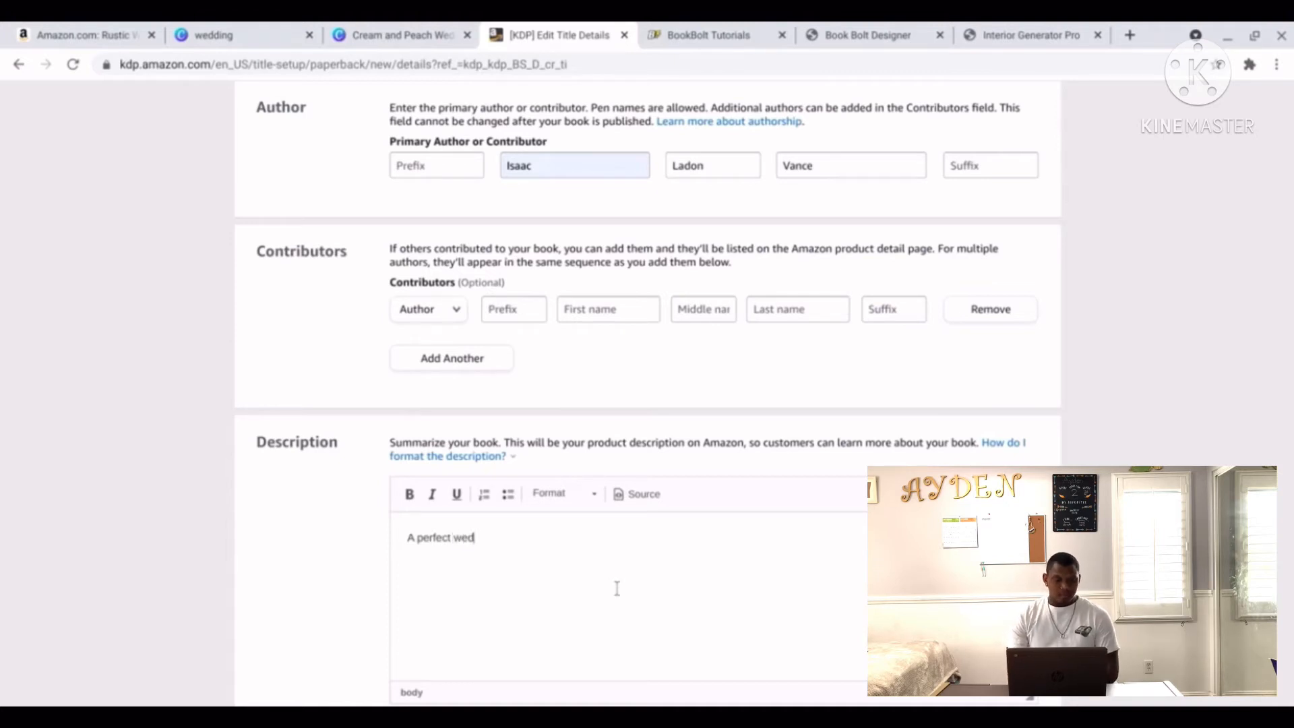
type("ding guest book")
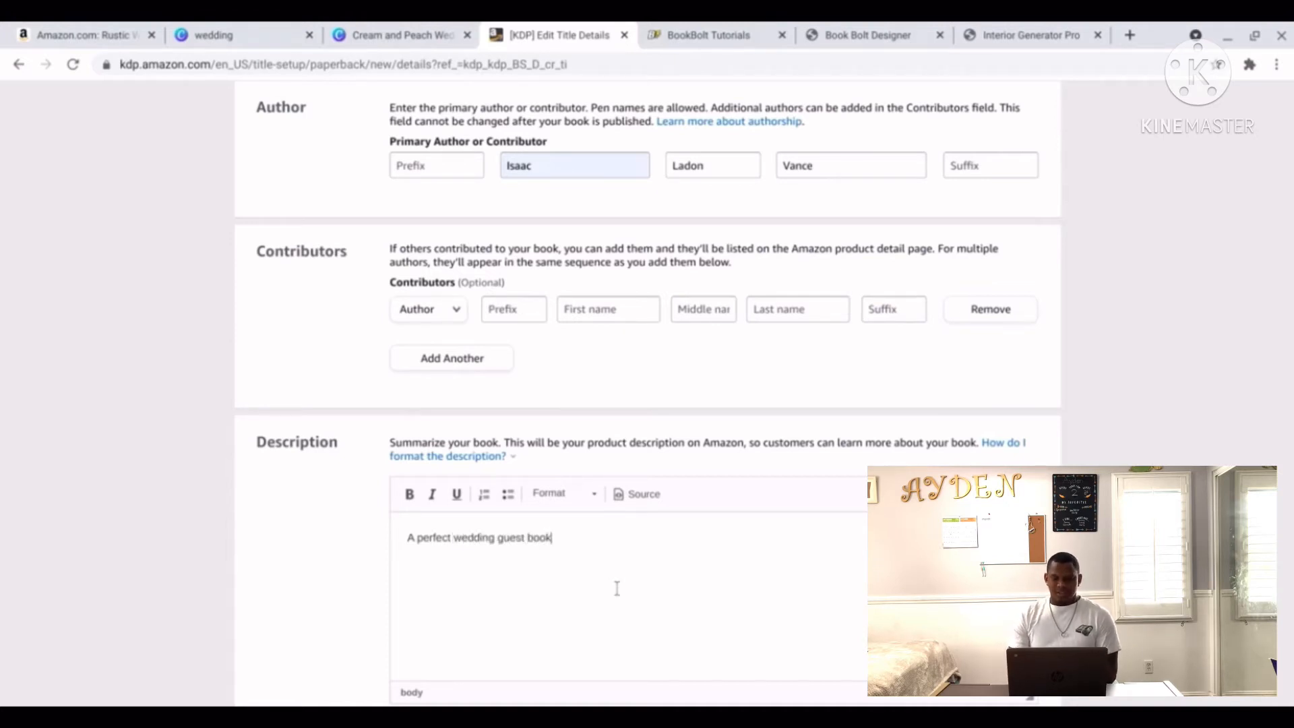
type(" for your special")
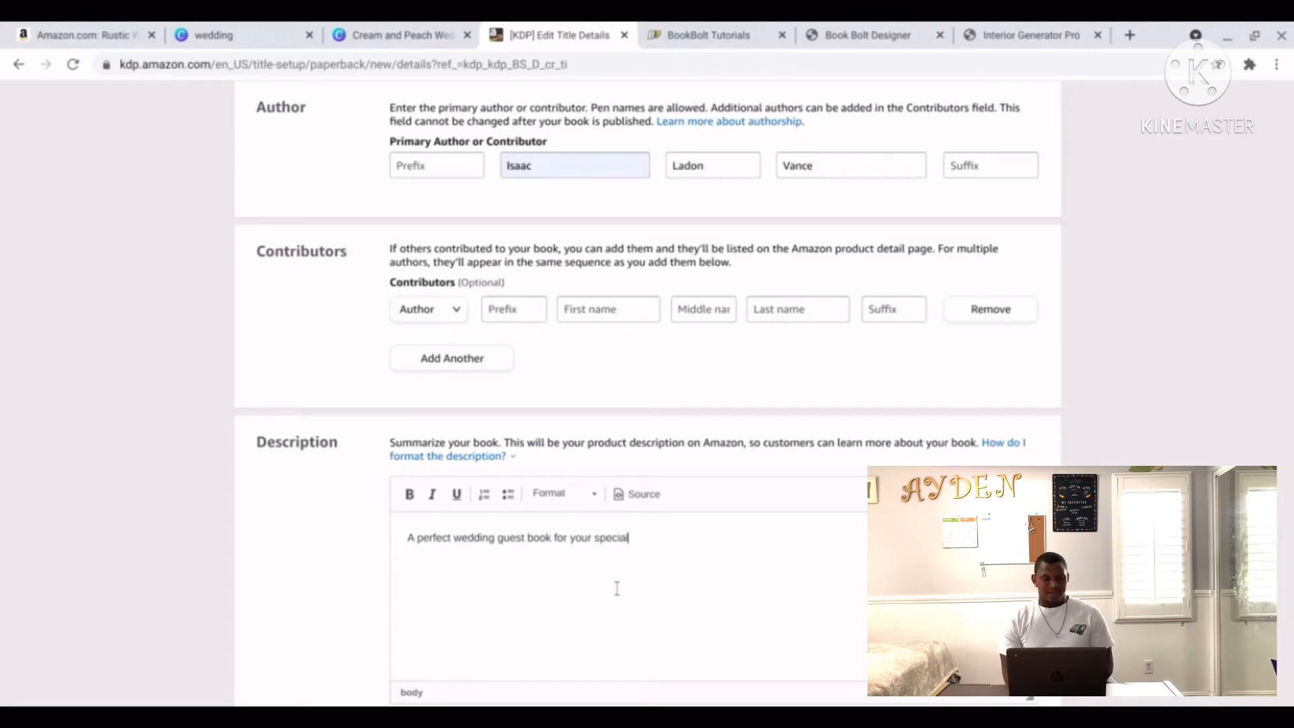
type(" day!")
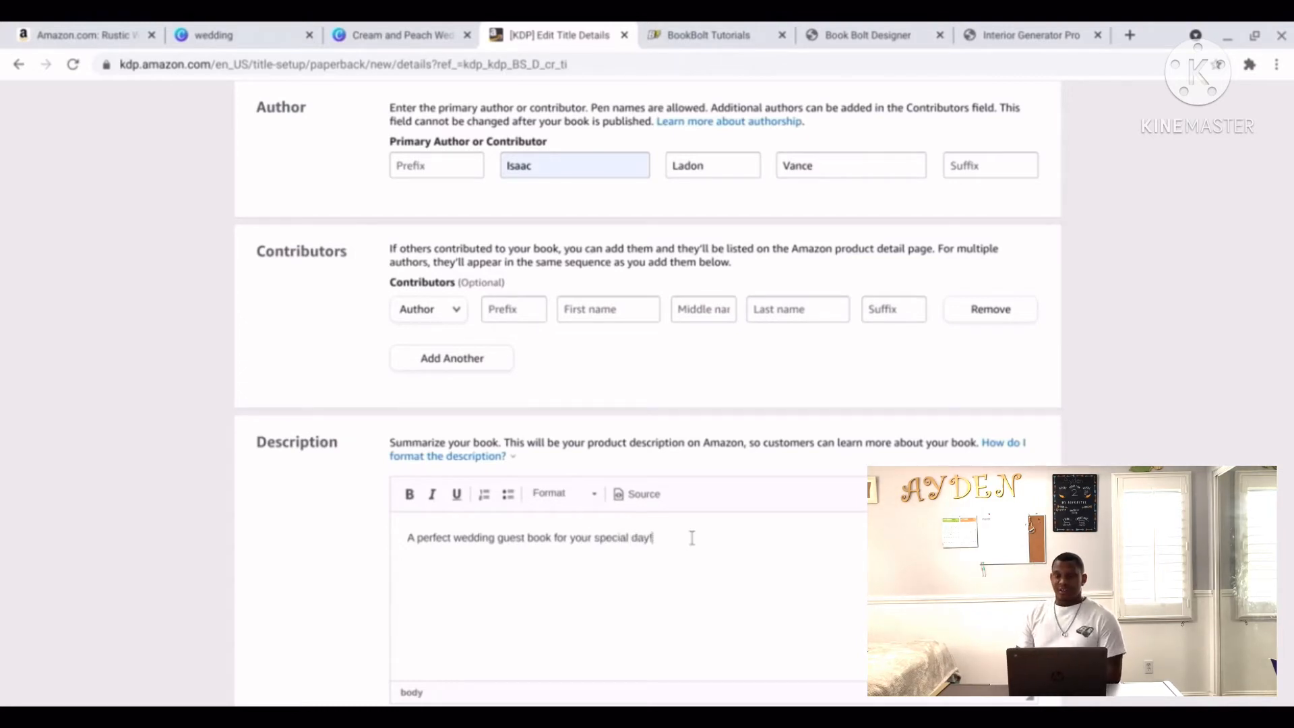
left_click_drag(691, 537, 405, 538)
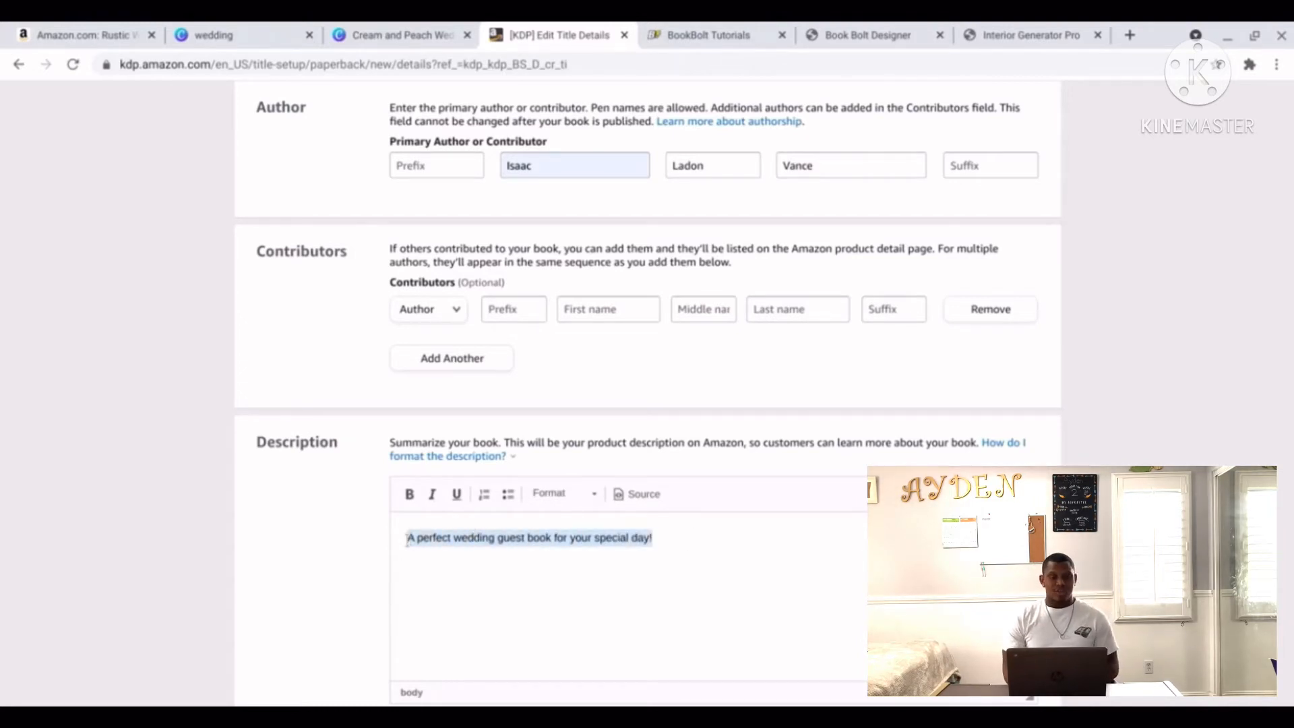
left_click(413, 502)
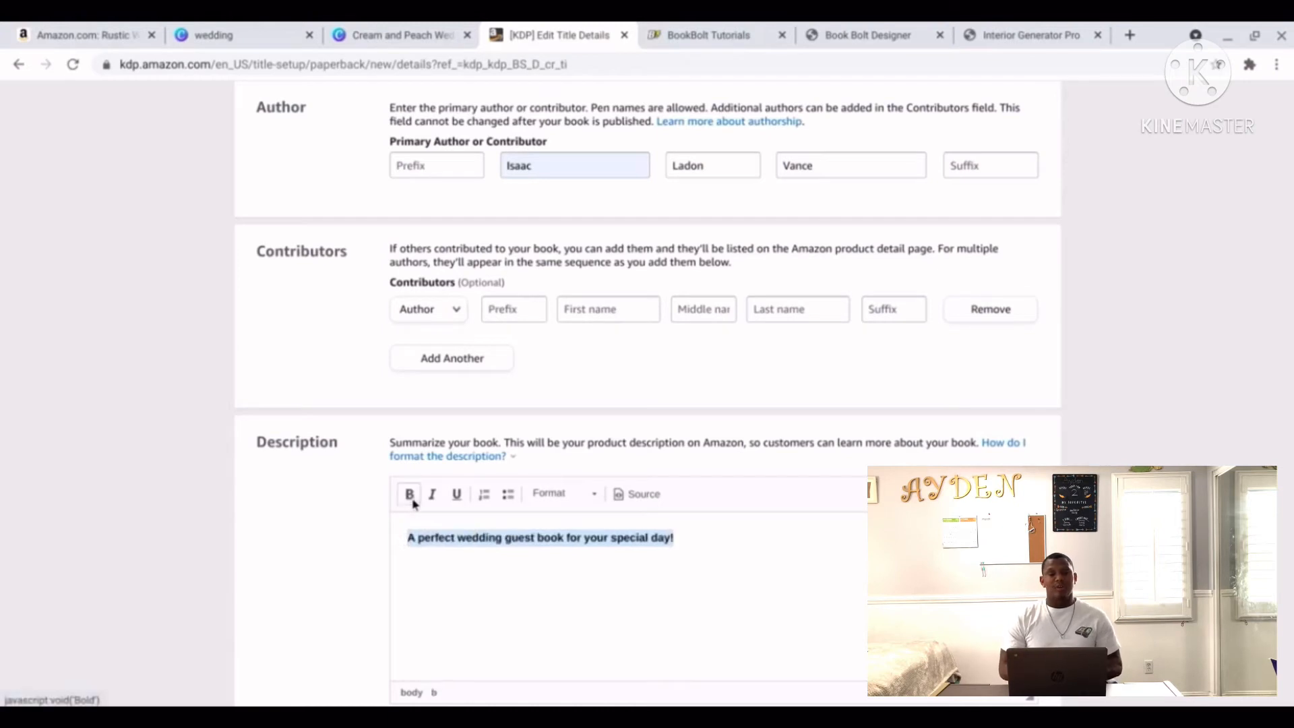
left_click(723, 543)
key("Return")
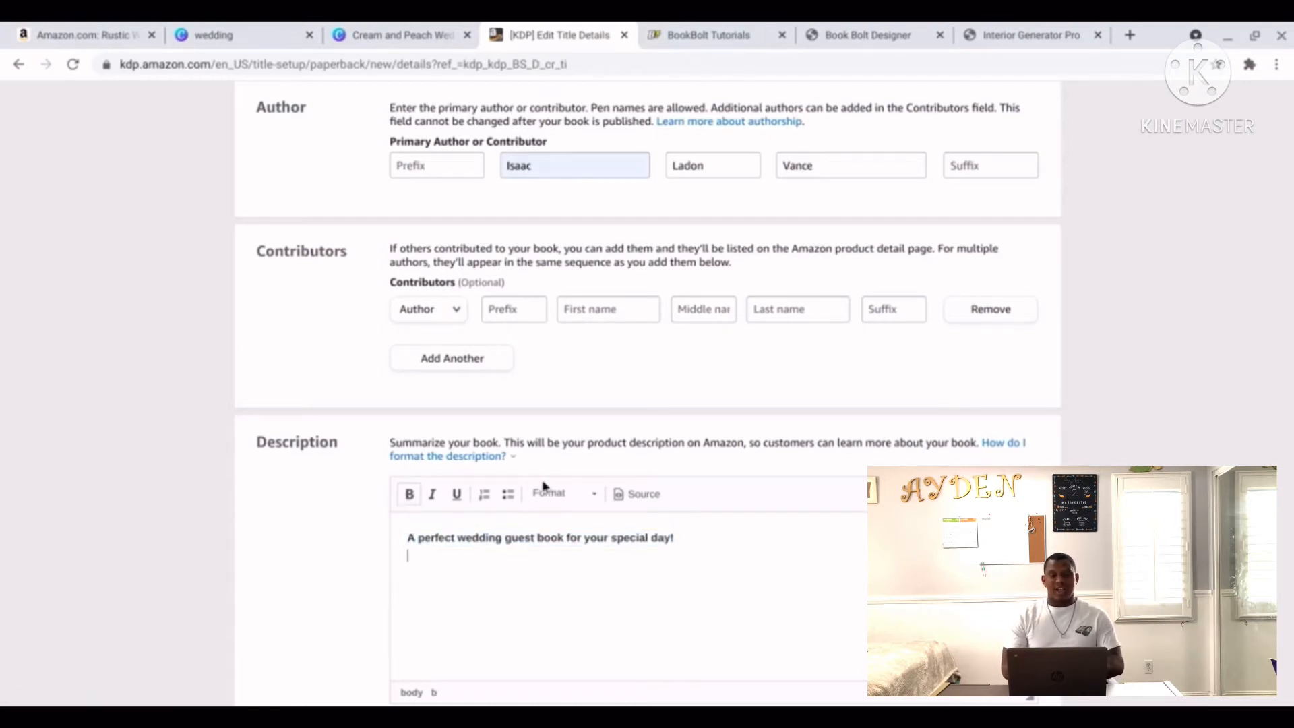
Start a bulleted list with 'Blank pages for your guests to wirite, draw, or place polaroids'.
left_click(508, 495)
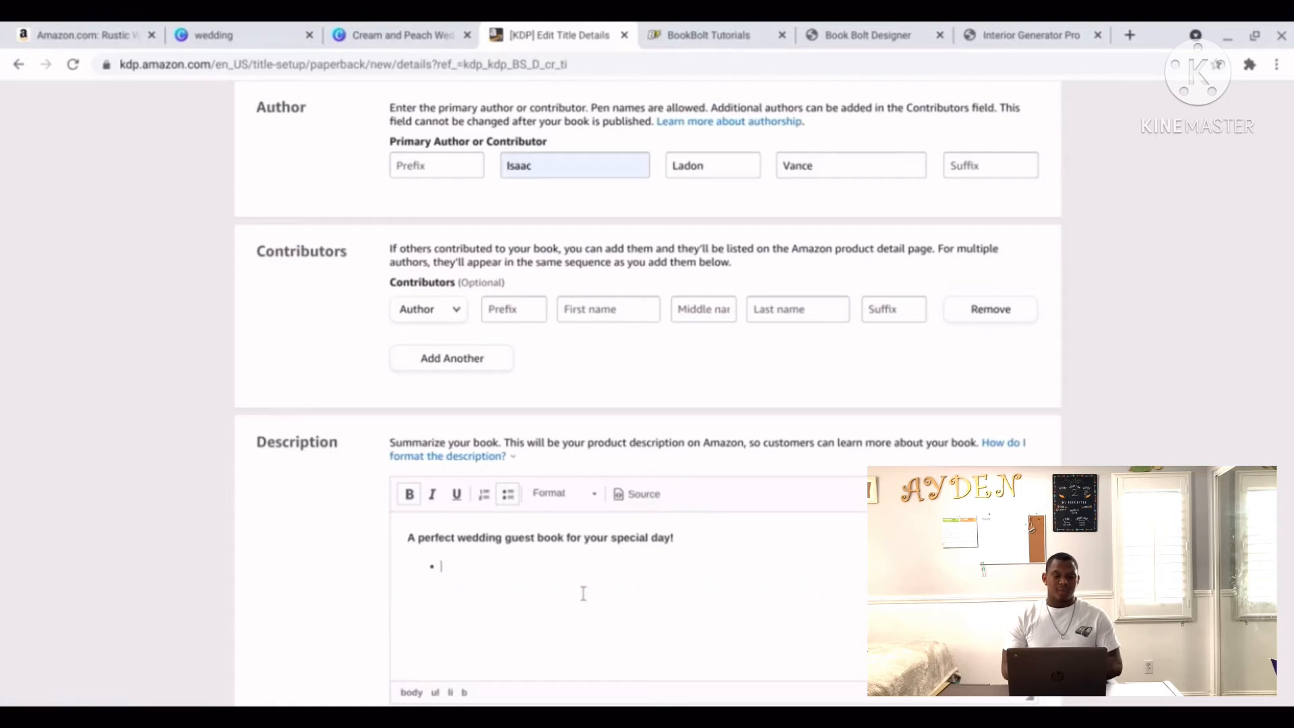
type("B")
key("BackSpace")
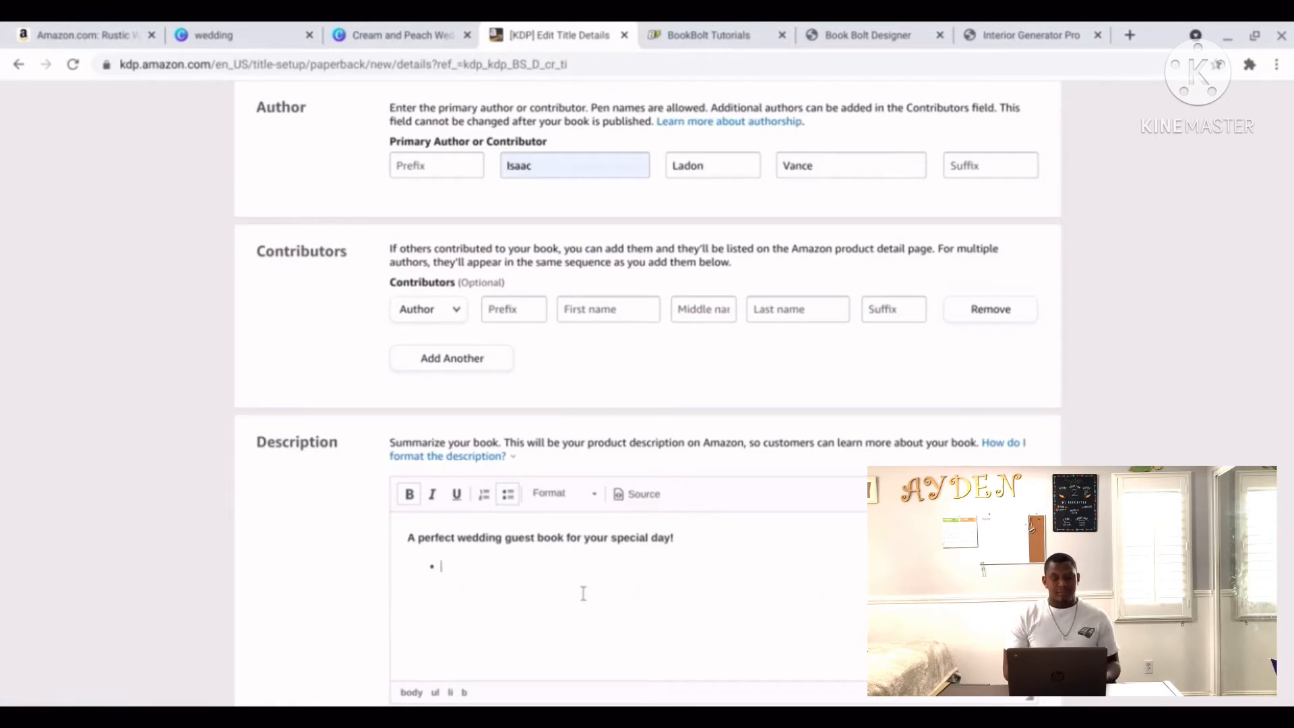
left_click(409, 494)
key("ctrl+b")
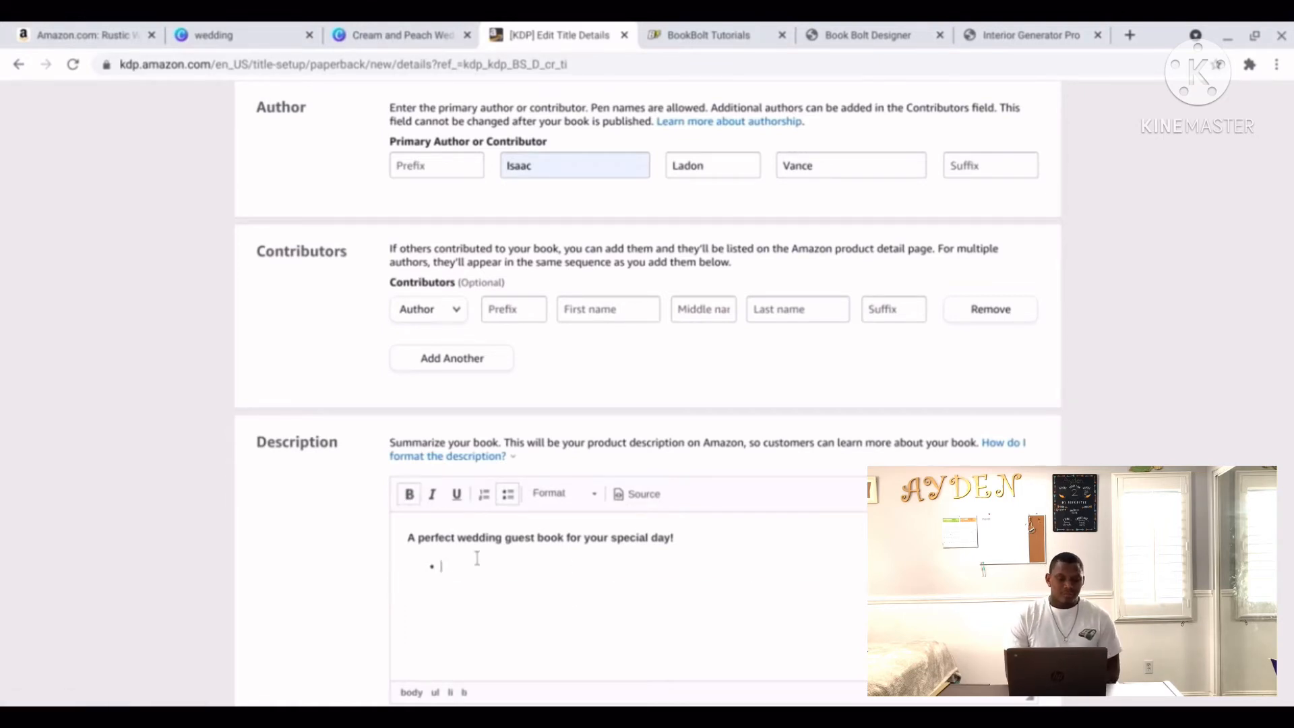
type("Blank pages")
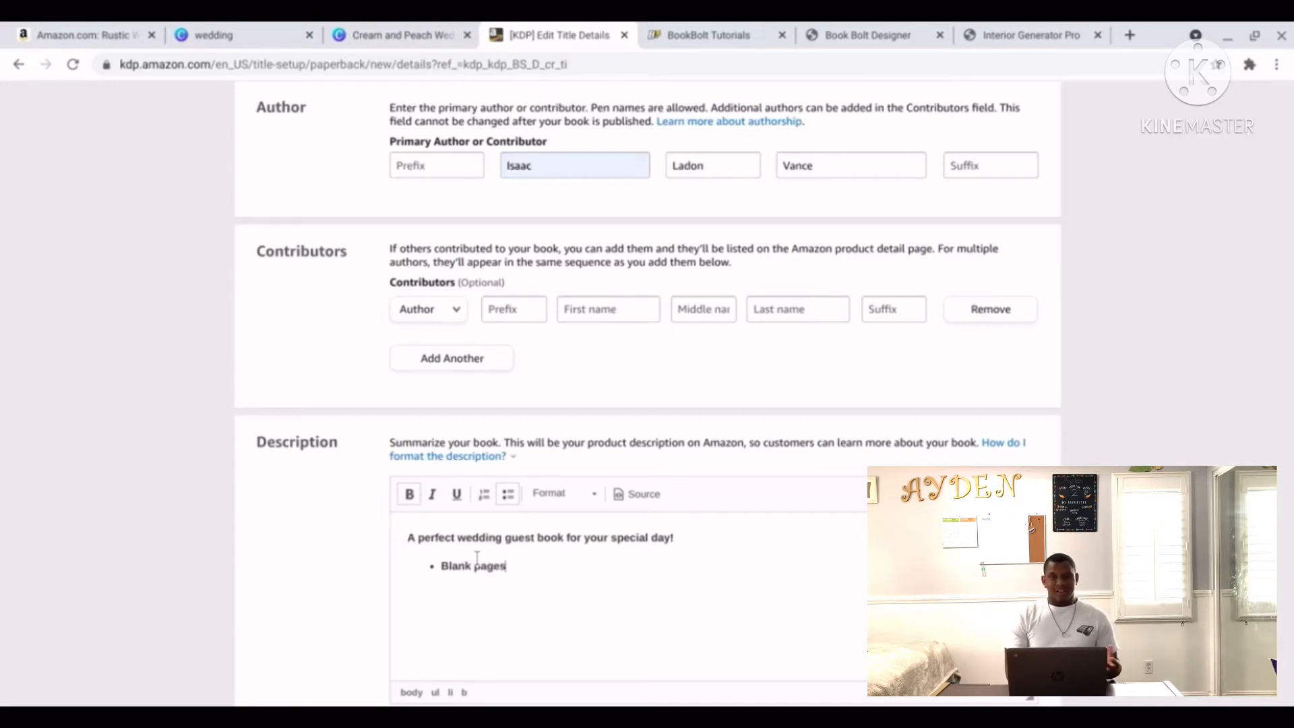
type(" for your guest")
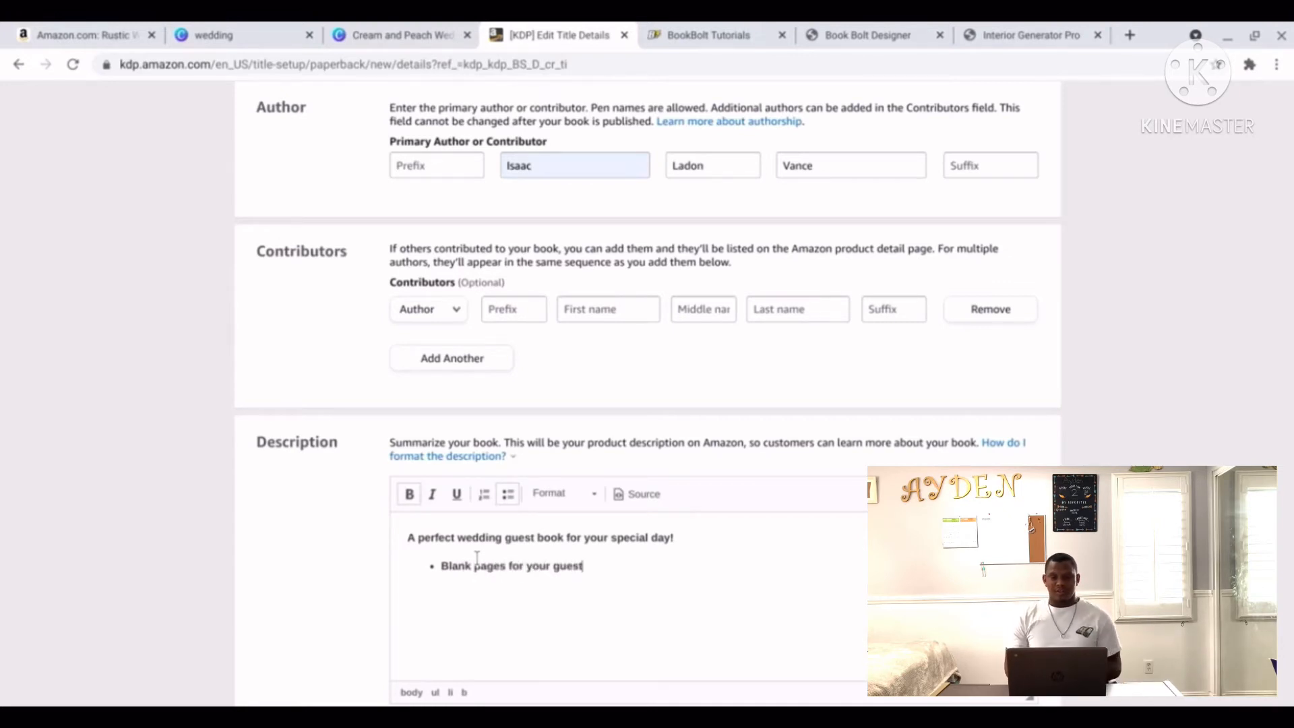
type("s to")
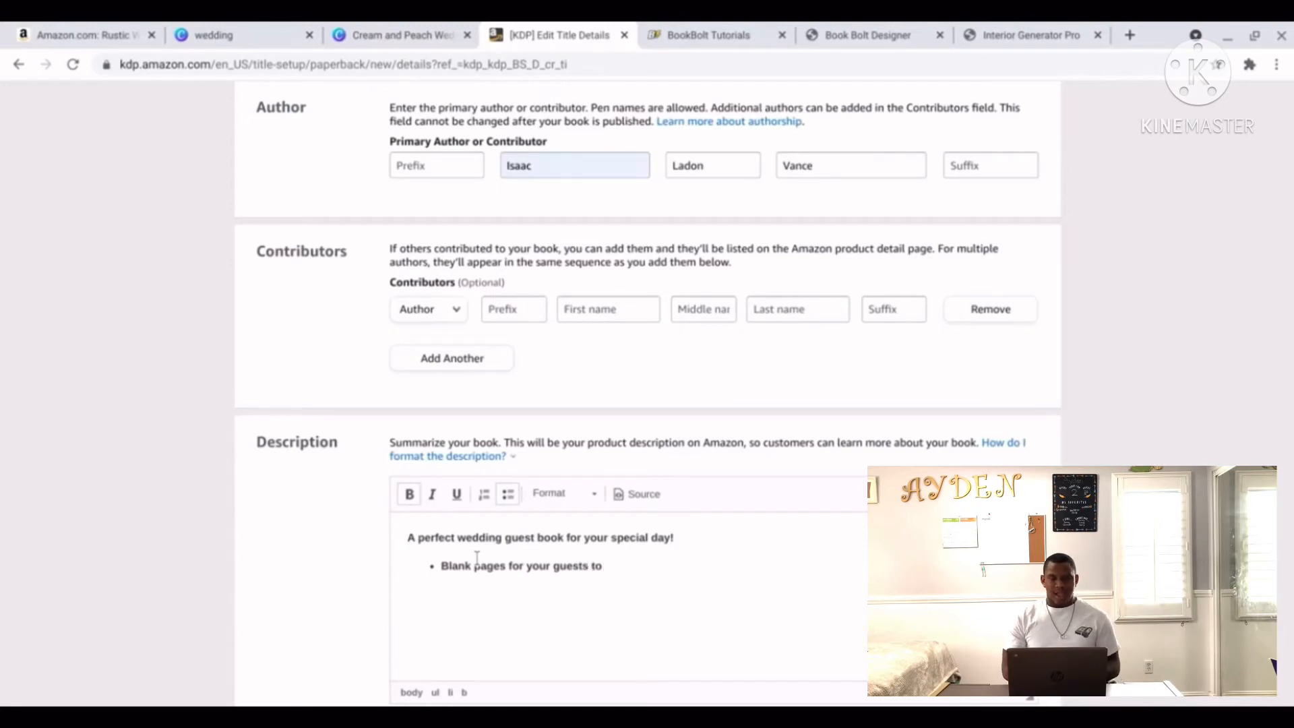
type(" wir")
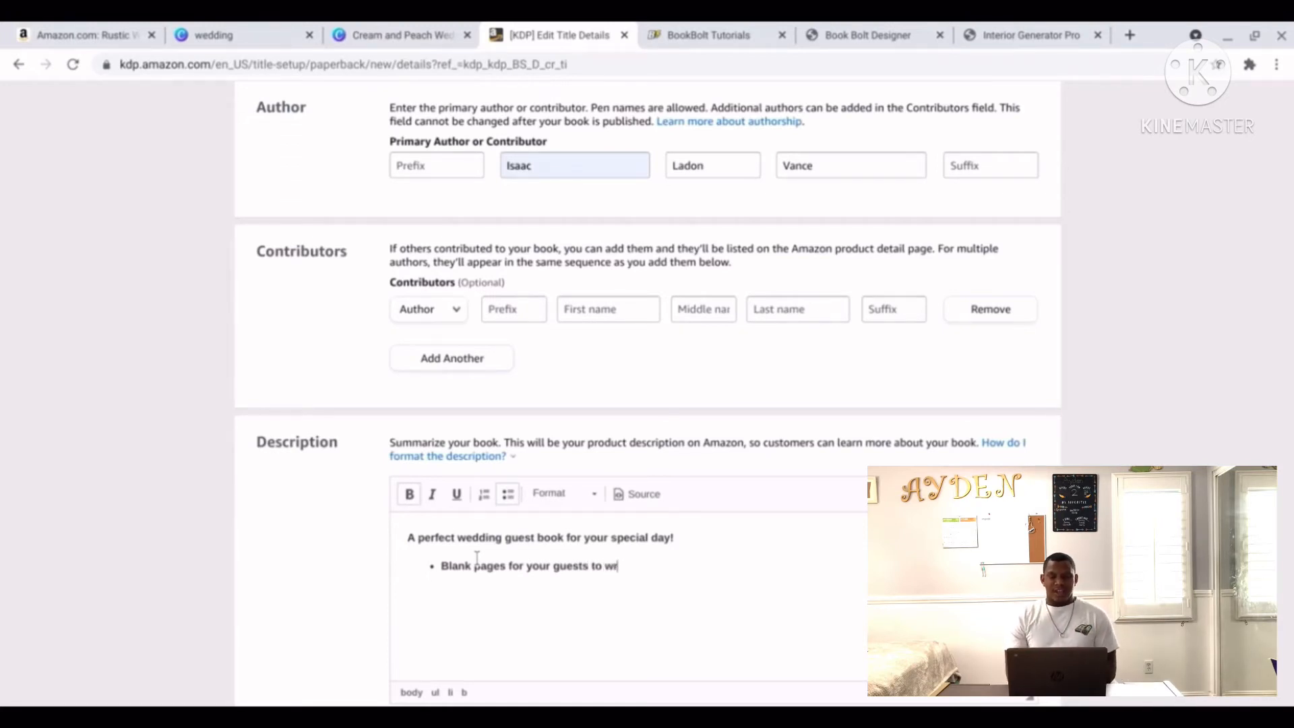
type("ite, draw")
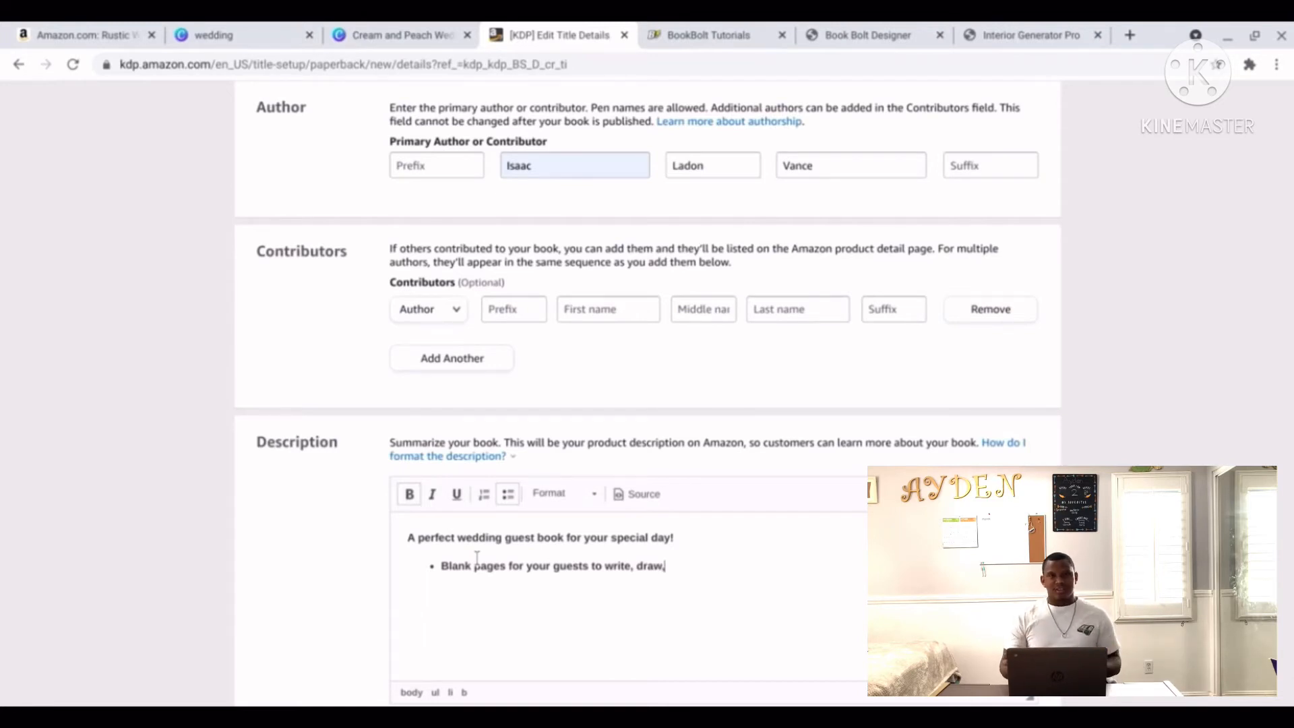
type(", or plac")
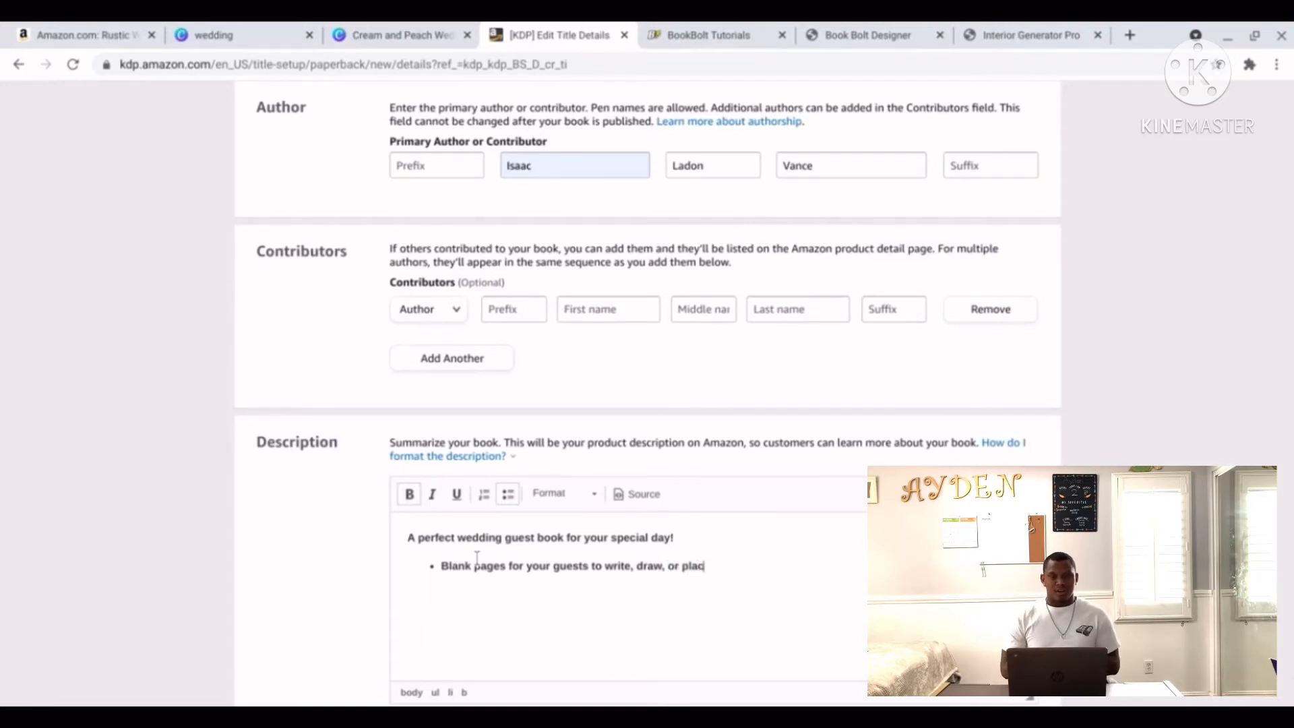
type("e polar")
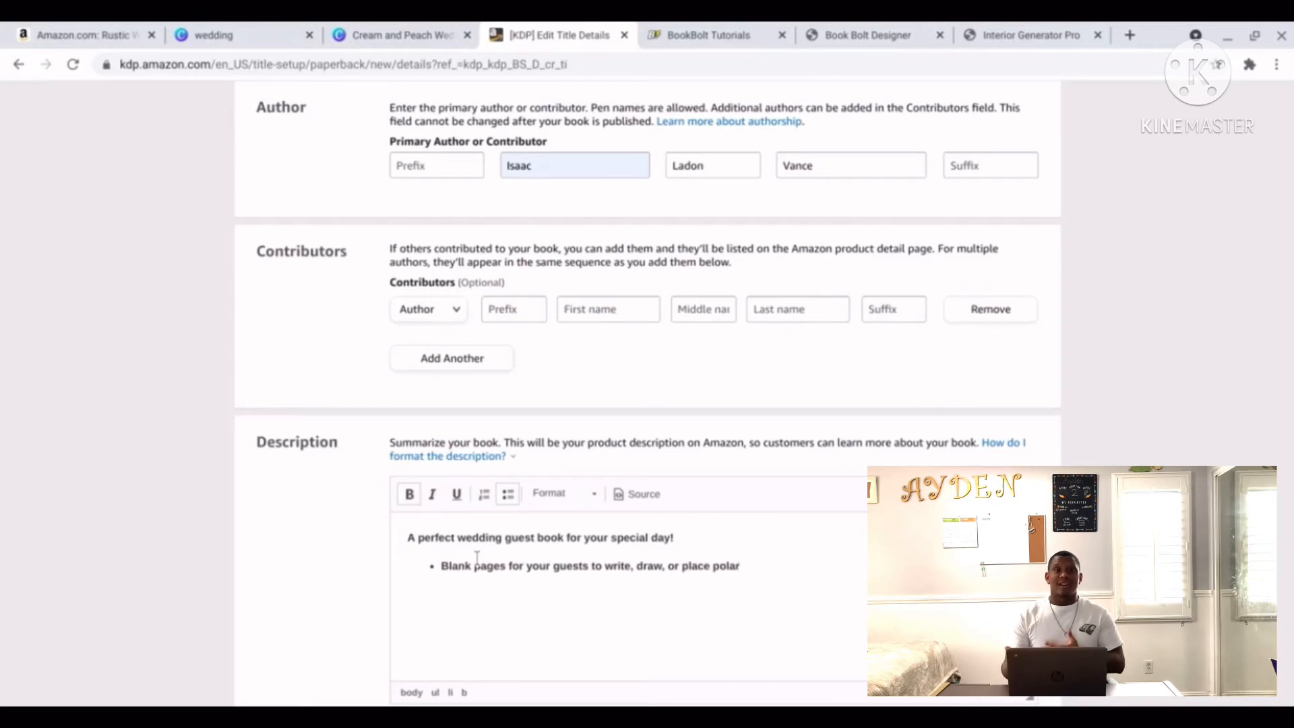
type("oids")
Add bullets '120 pages with enough space for hundreds of guests' and 'A beautiful addition to your perfect wedding'.
key("Return")
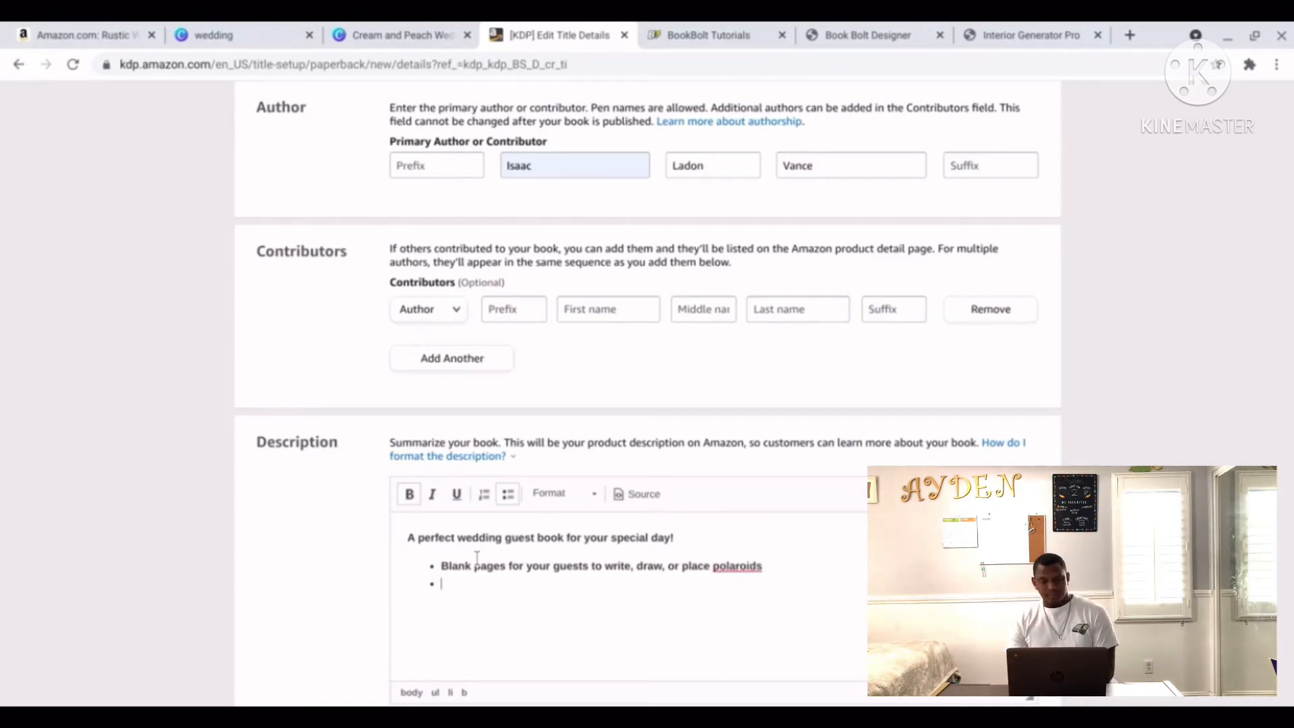
type("120")
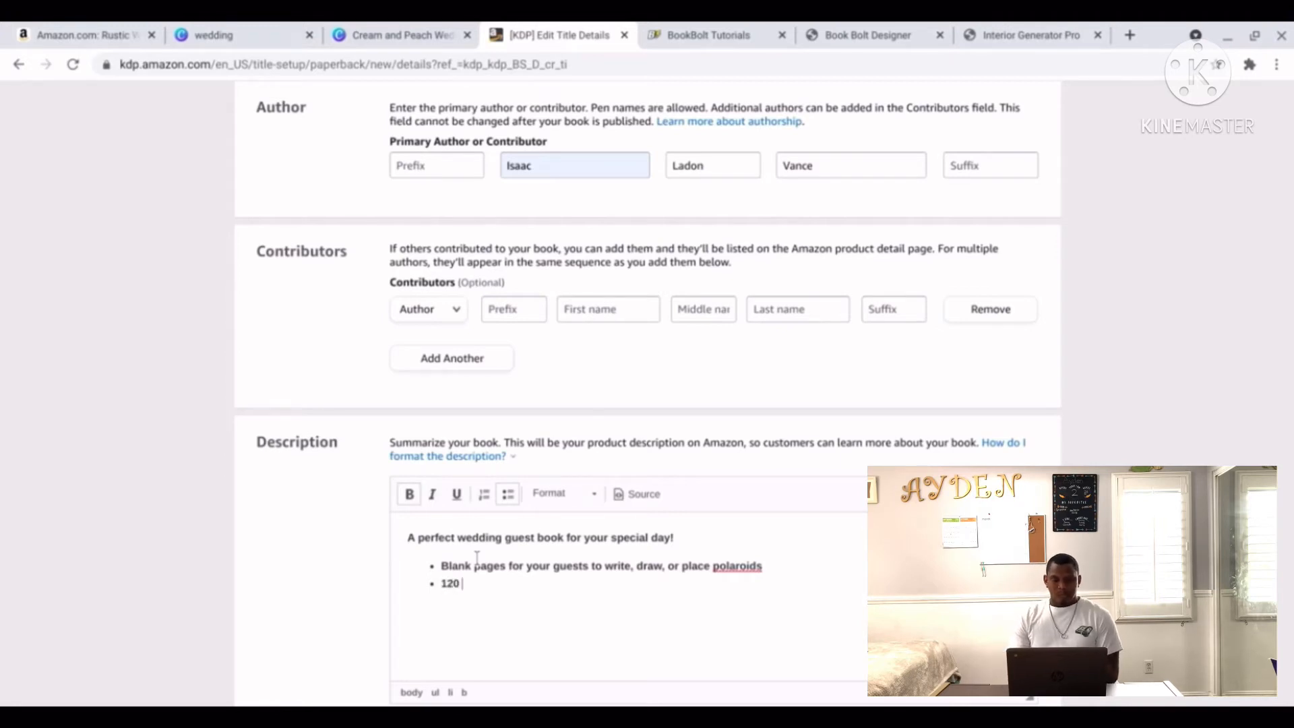
type(" pages")
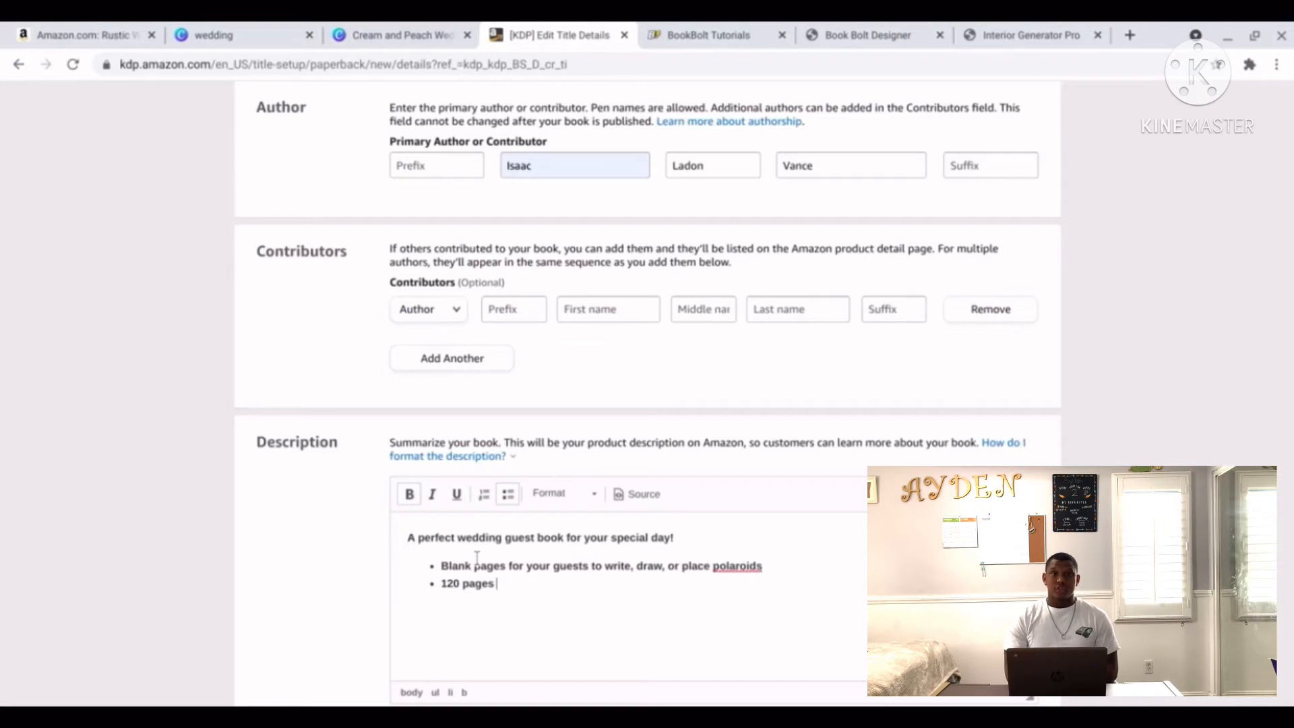
type(" wi")
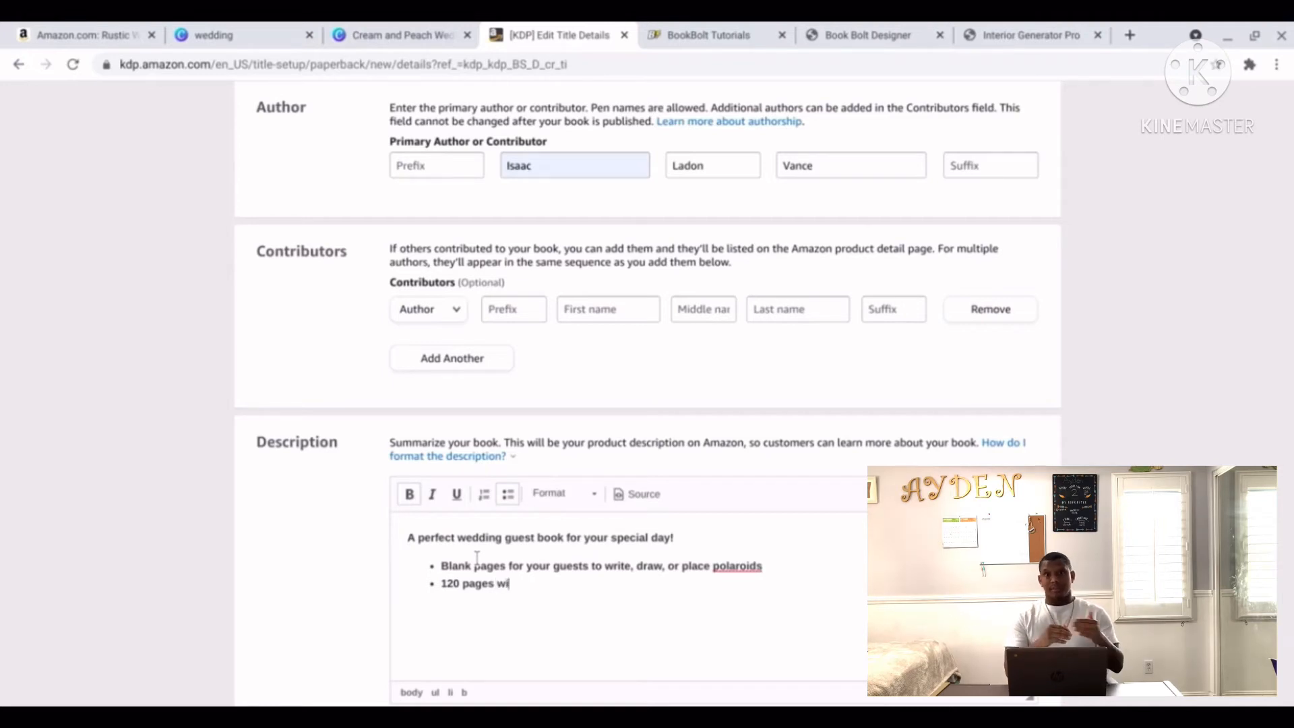
type("th enough spa")
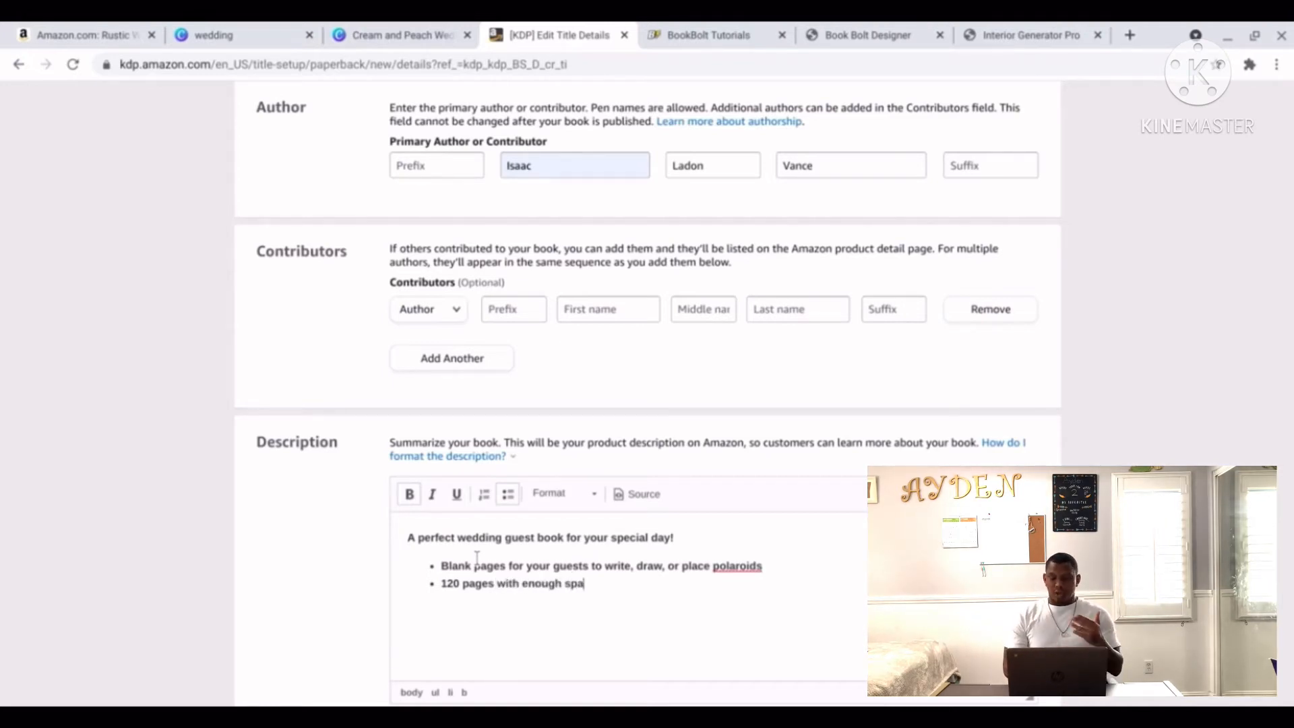
type("ce for")
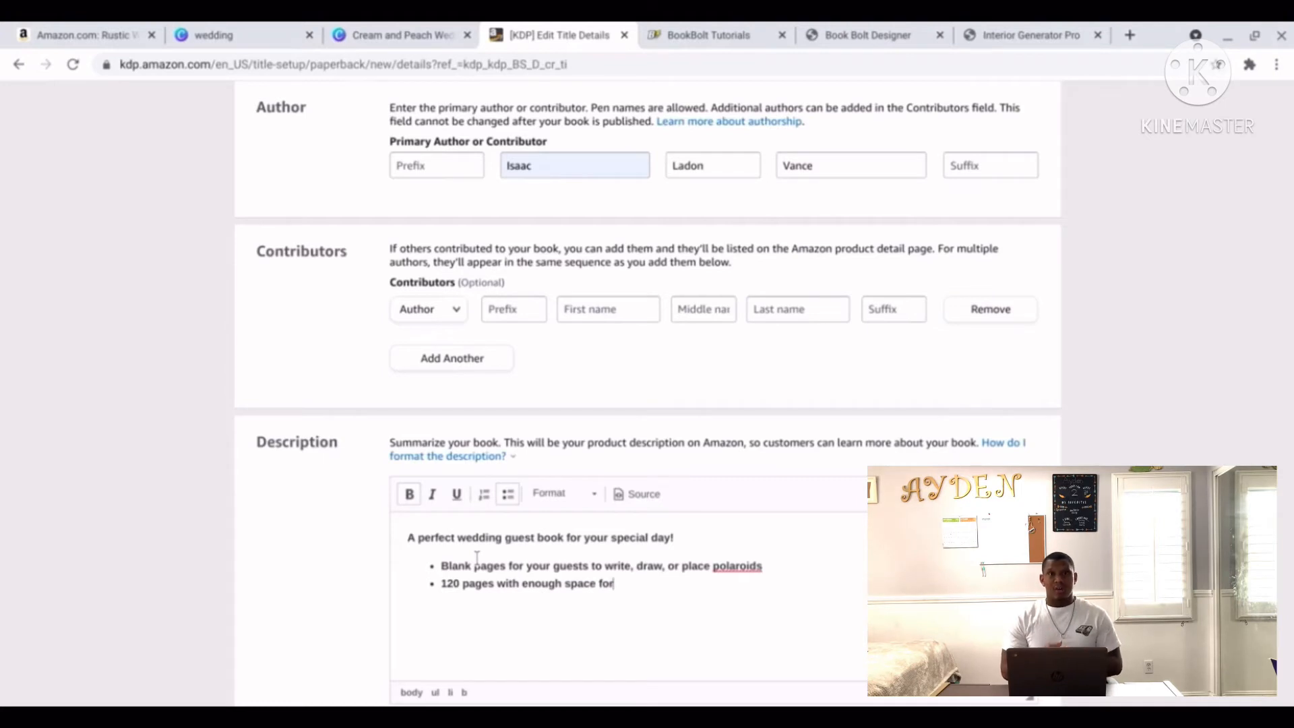
type(" hundreds ")
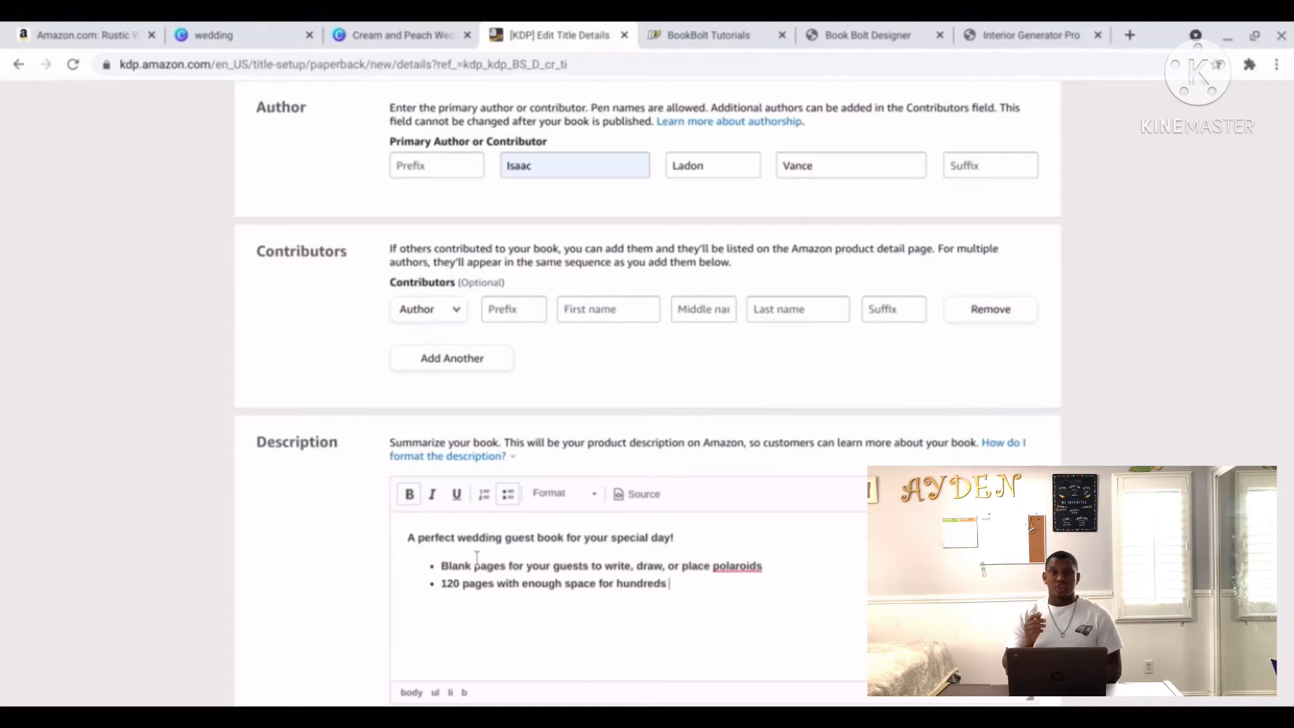
type("of guests")
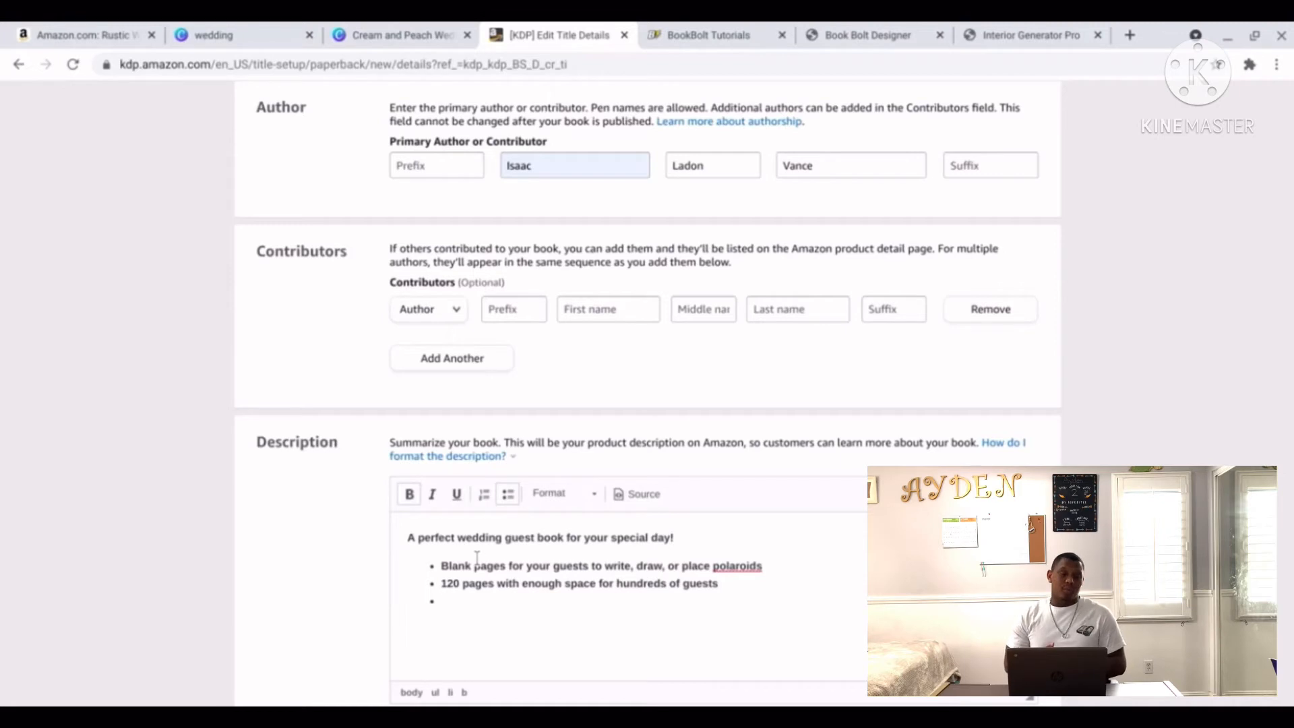
key("BackSpace")
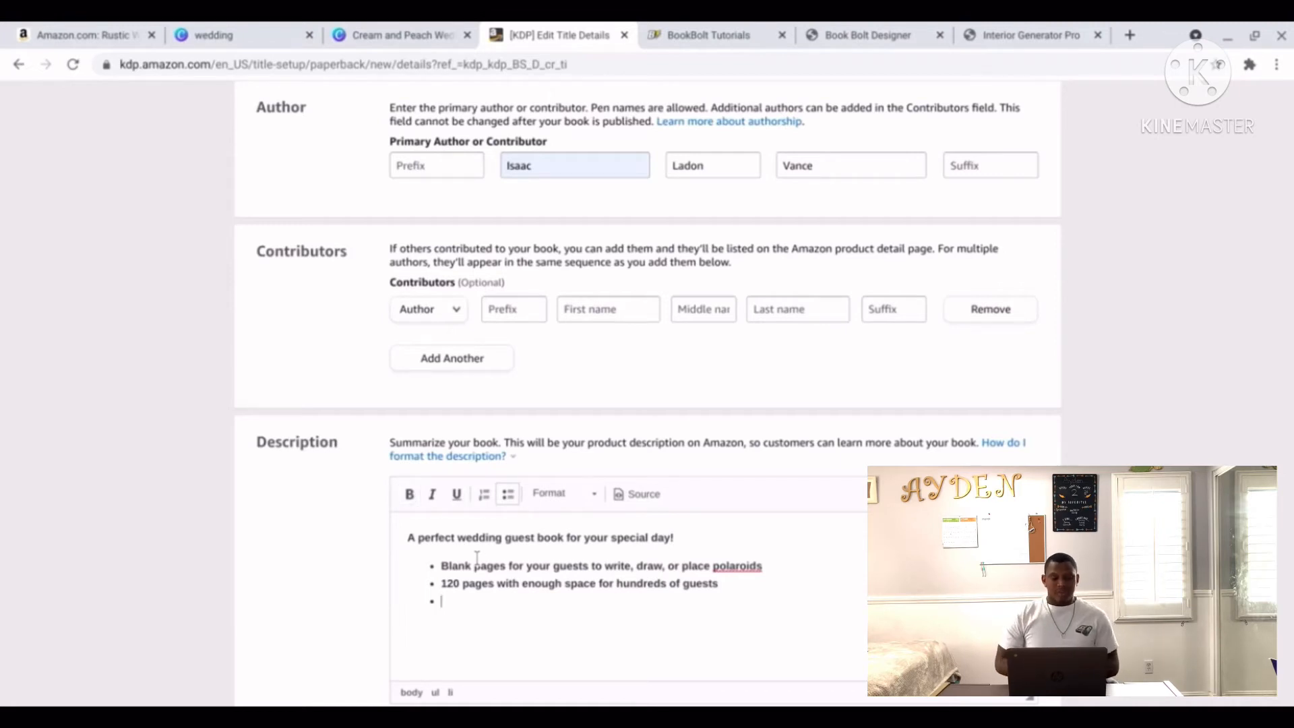
key("ctrl+b")
type("A b")
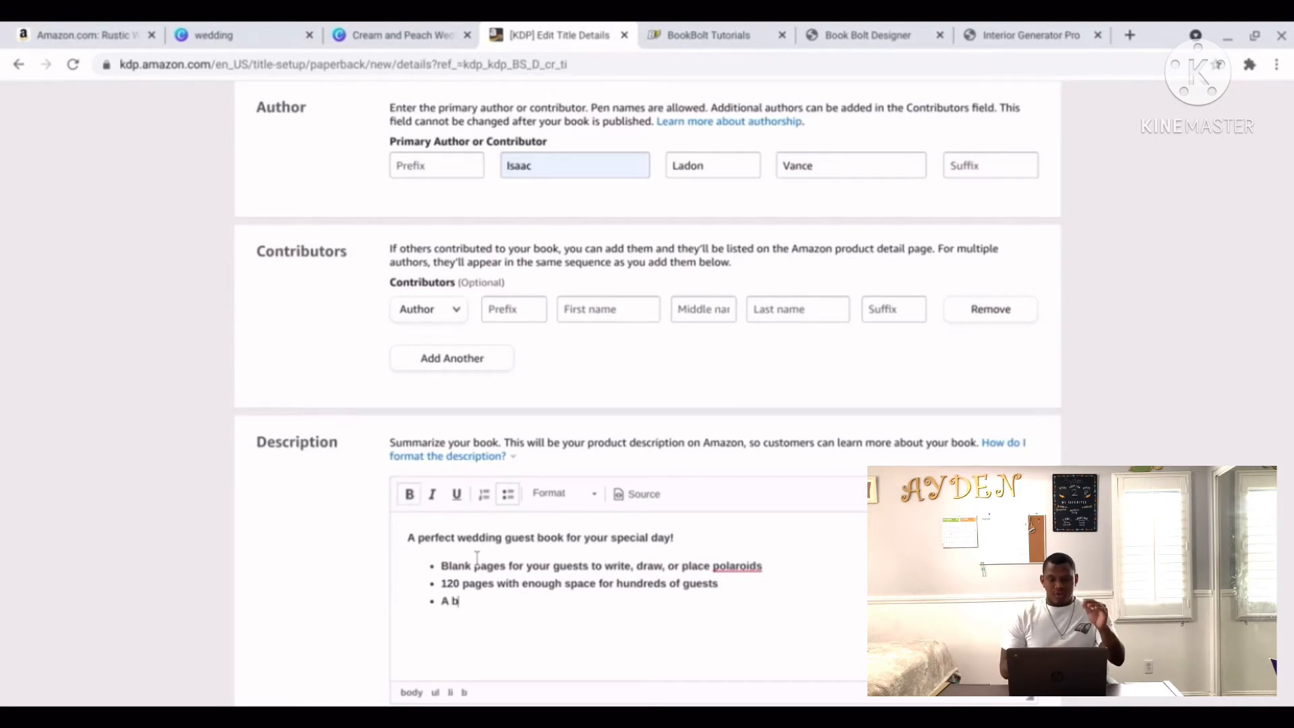
type("eautiful additi")
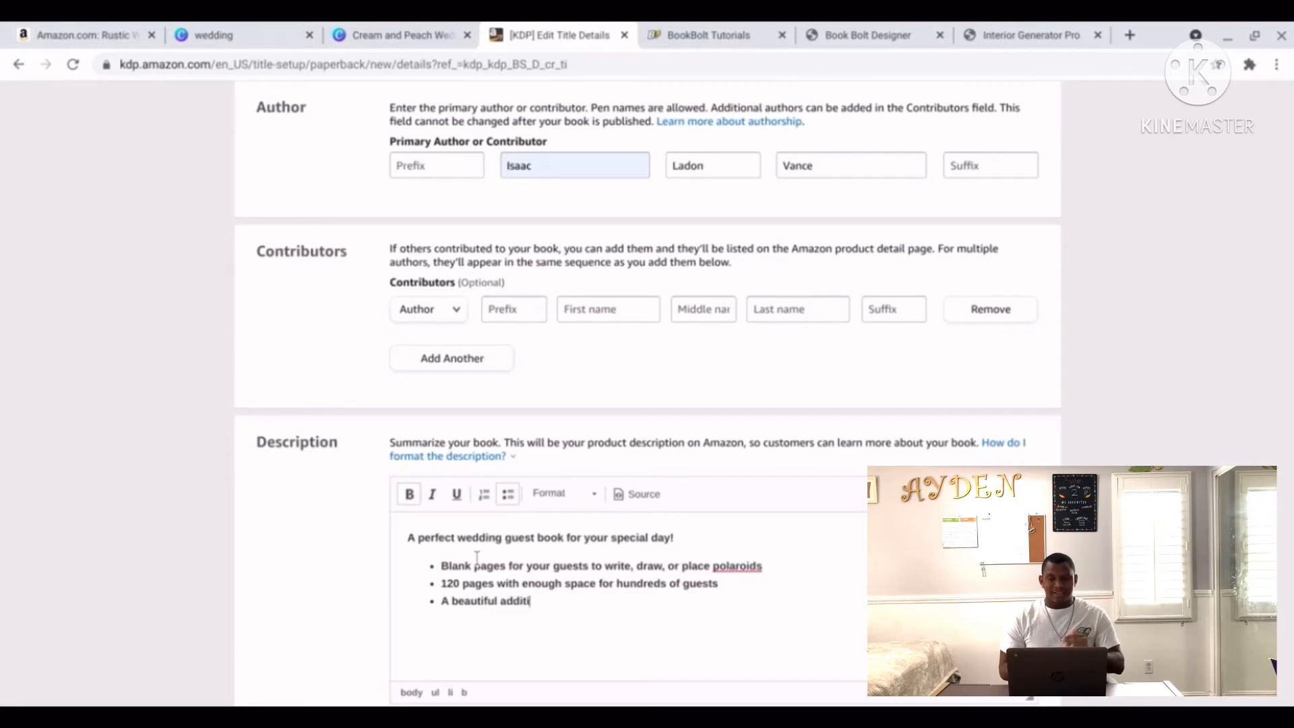
type("on to you")
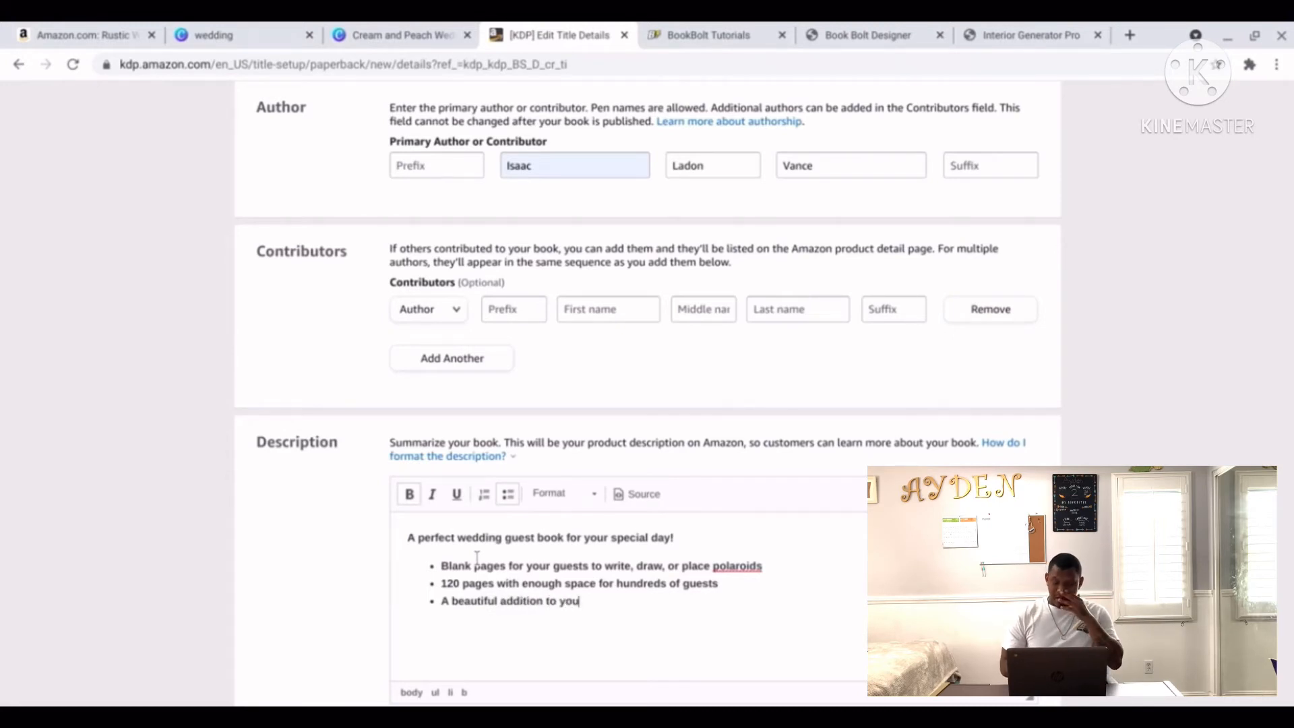
type("r p")
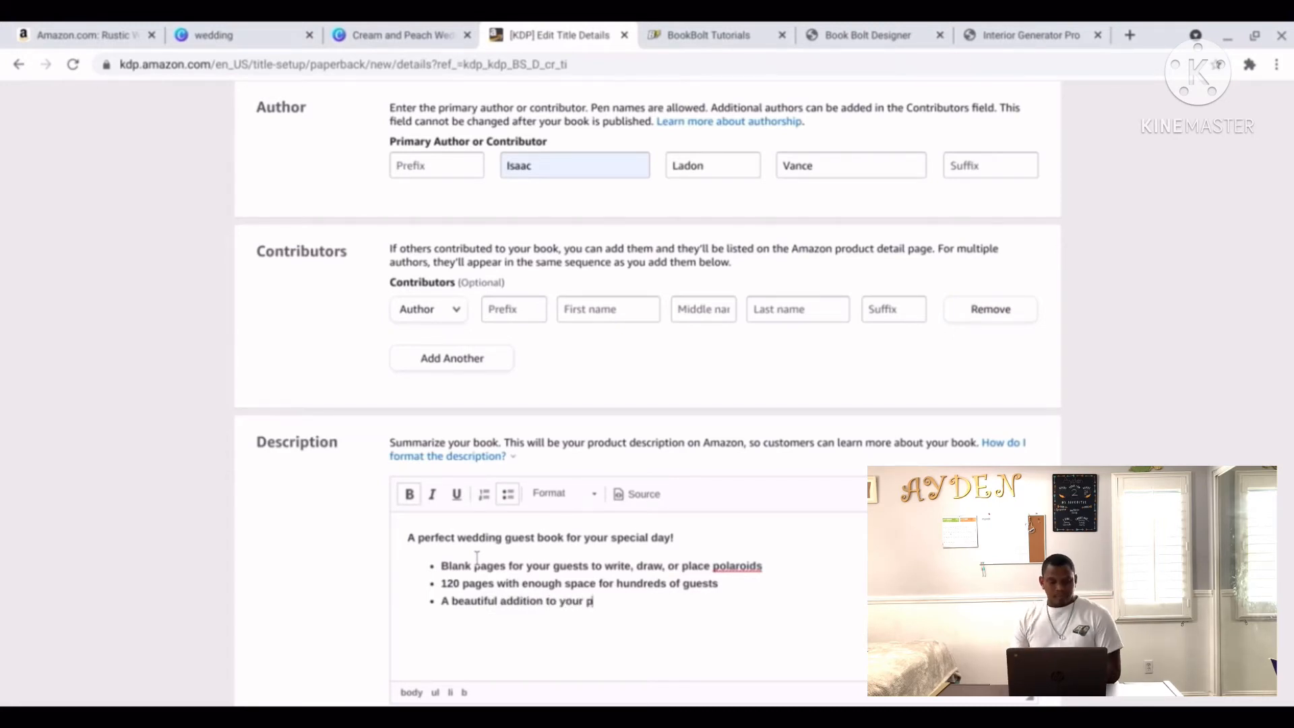
type("erfect")
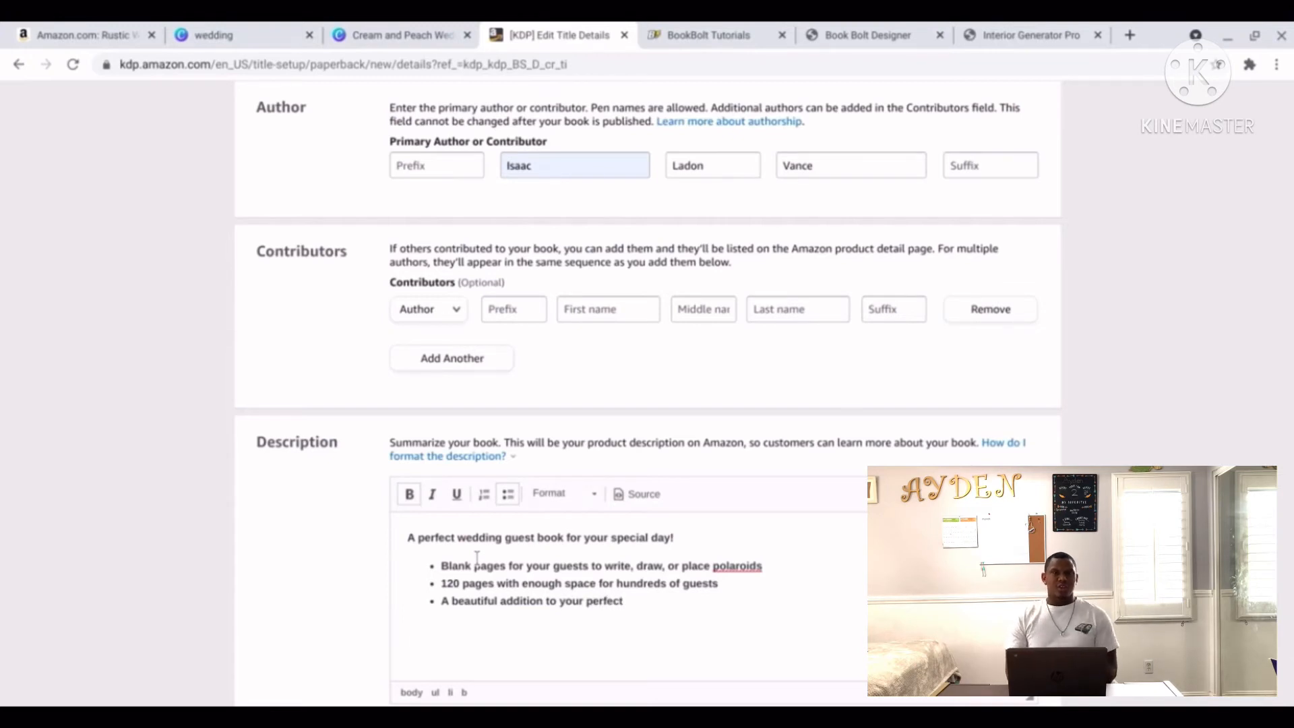
type(" wedding")
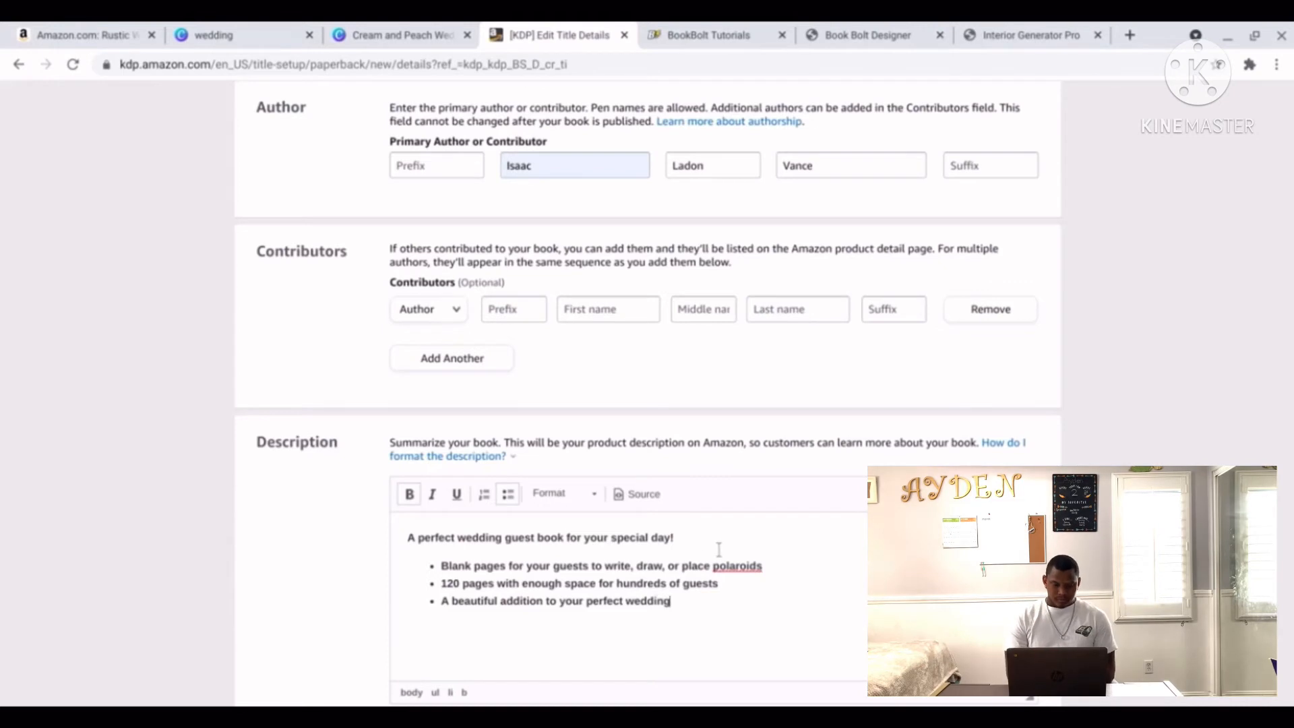
Check the spelling of 'polaroids' in the first bullet.
double_click(736, 563)
left_click(736, 563)
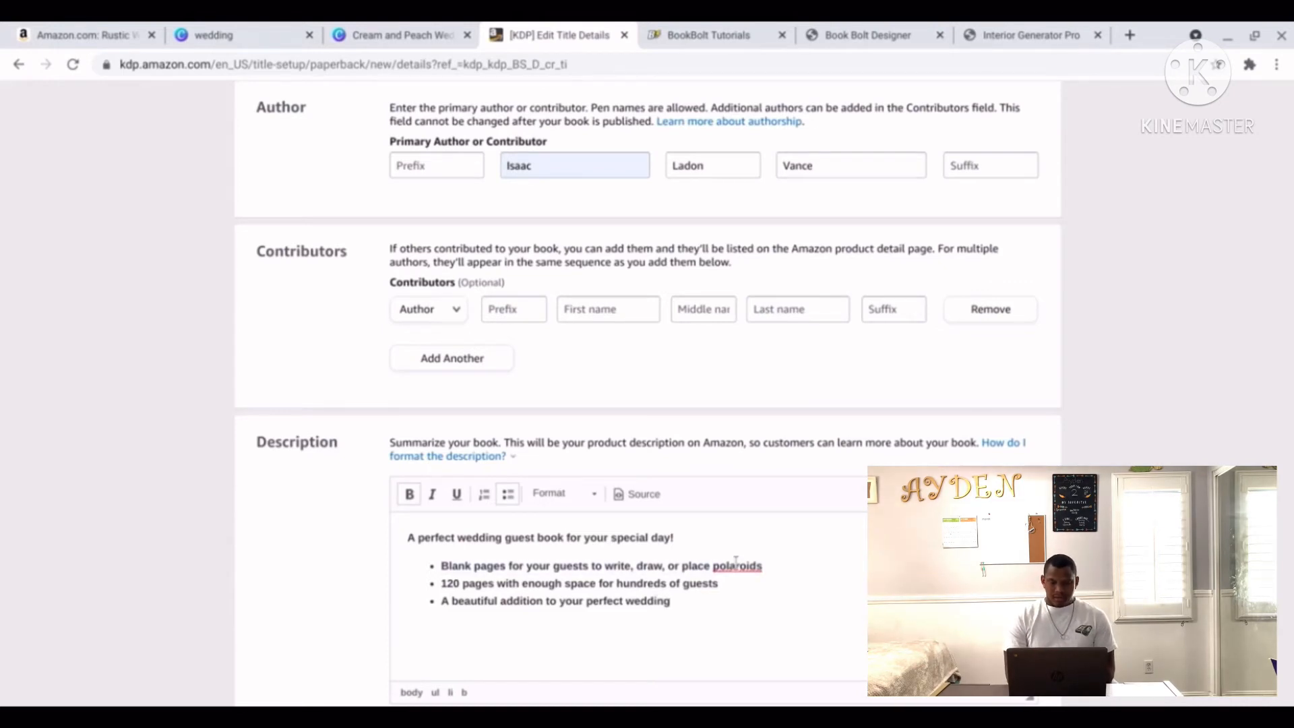
left_click_drag(714, 566, 751, 568)
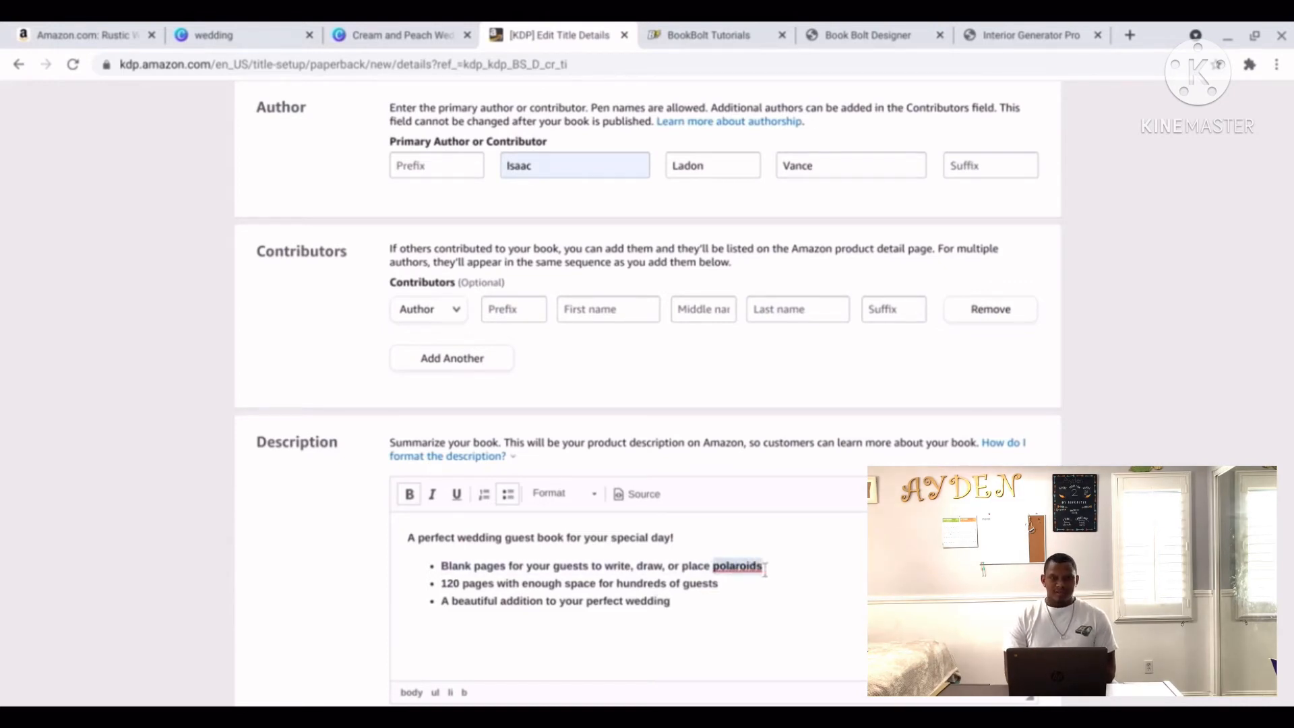
left_click(741, 566)
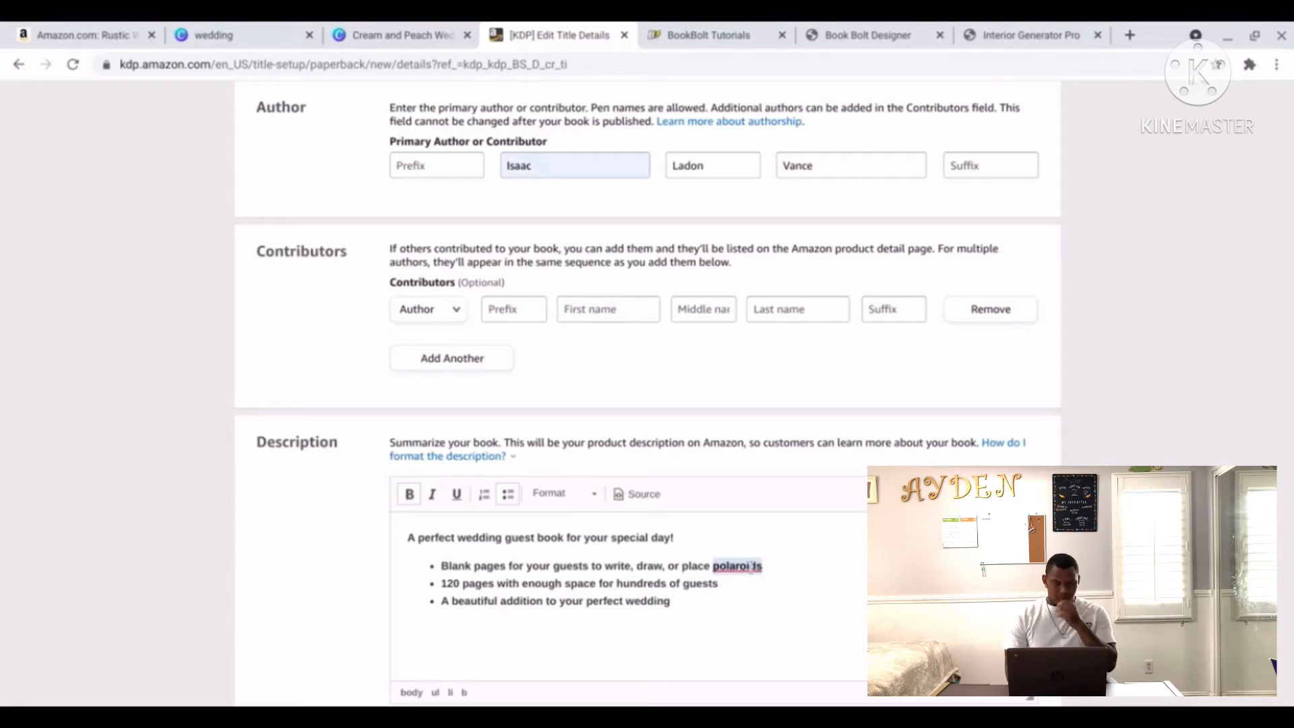
triple_click(741, 566)
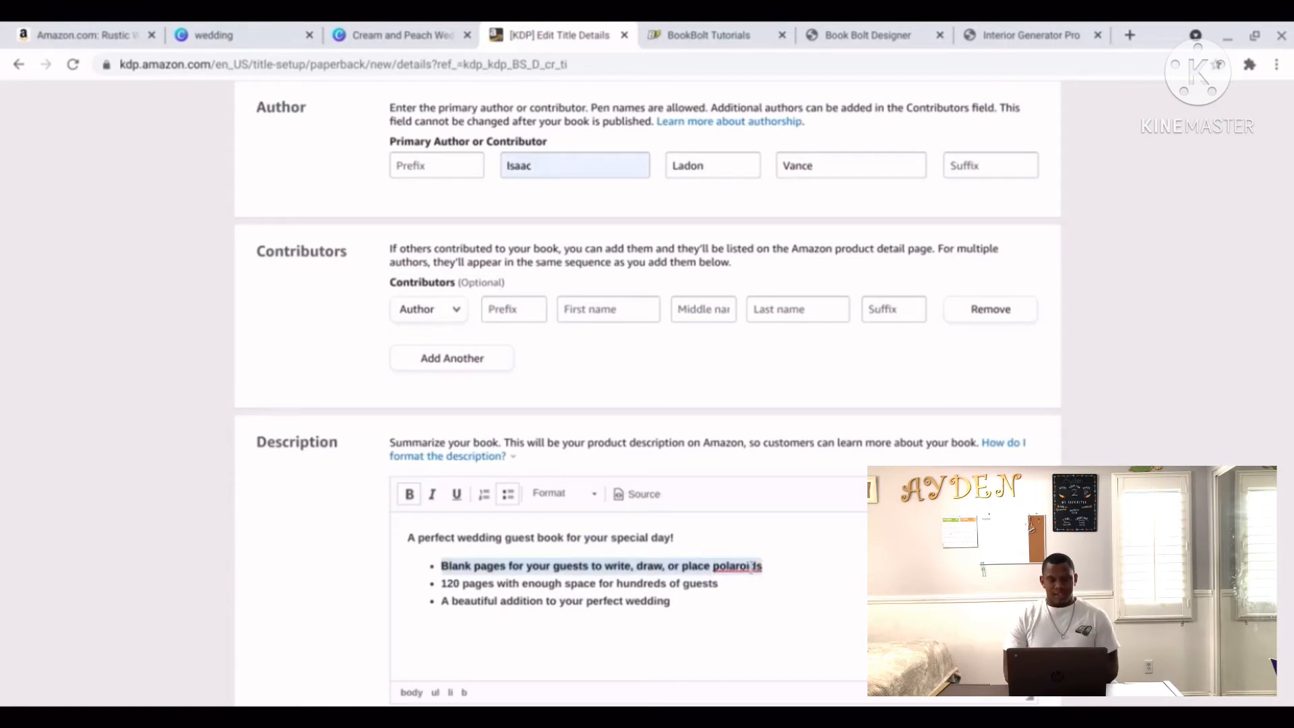
left_click(708, 593)
Declare that you own the copyright and hold the necessary publishing rights.
scroll(727, 625, "down", 5)
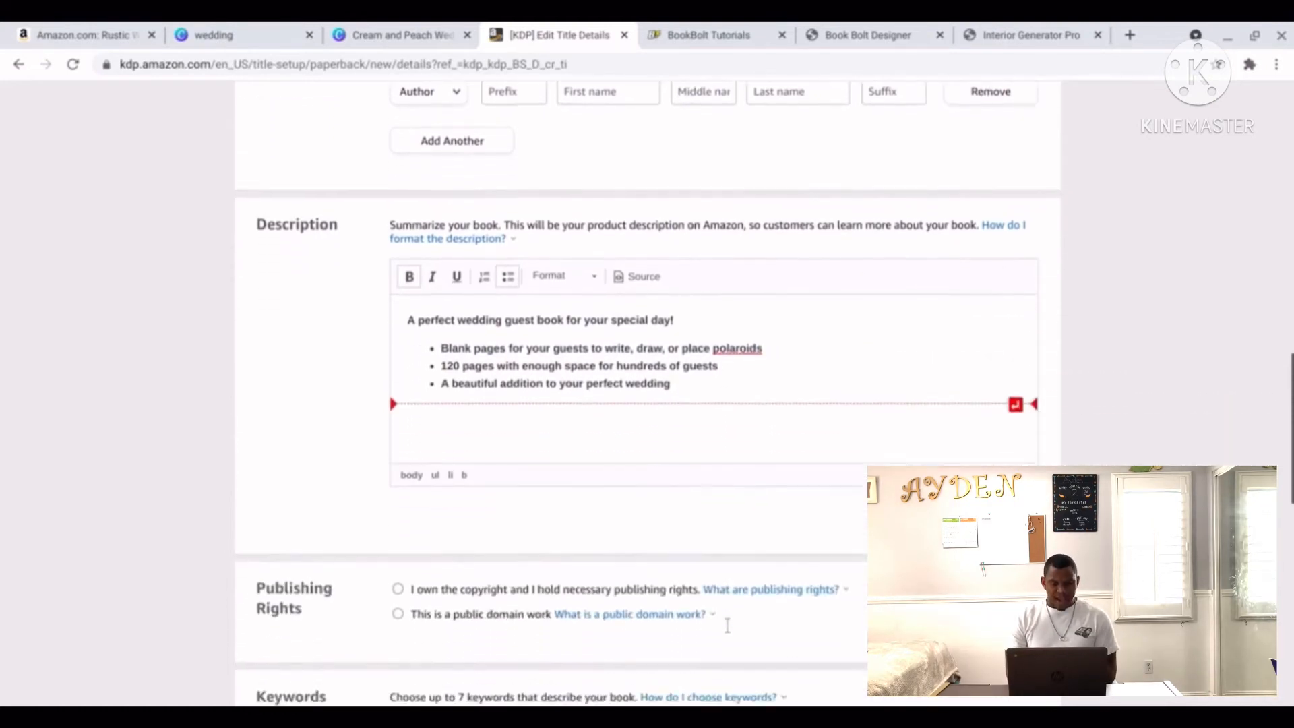
left_click(398, 474)
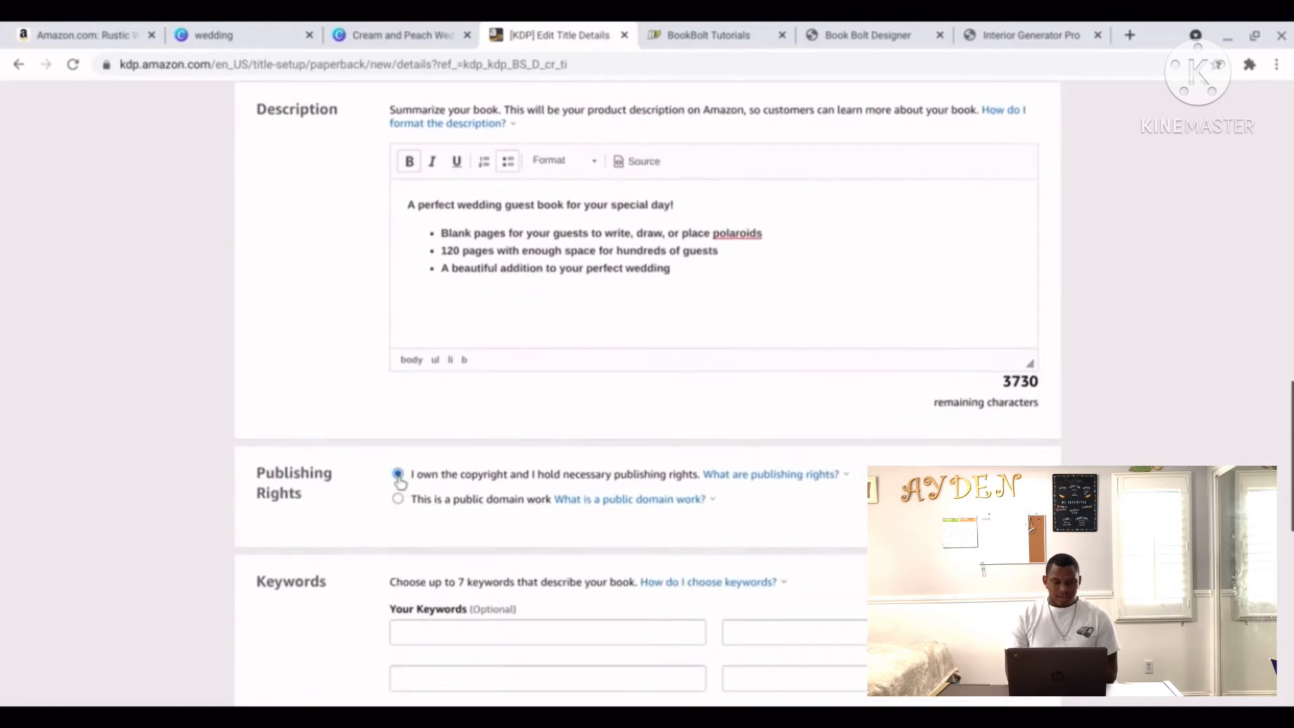
scroll(566, 606, "down", 2)
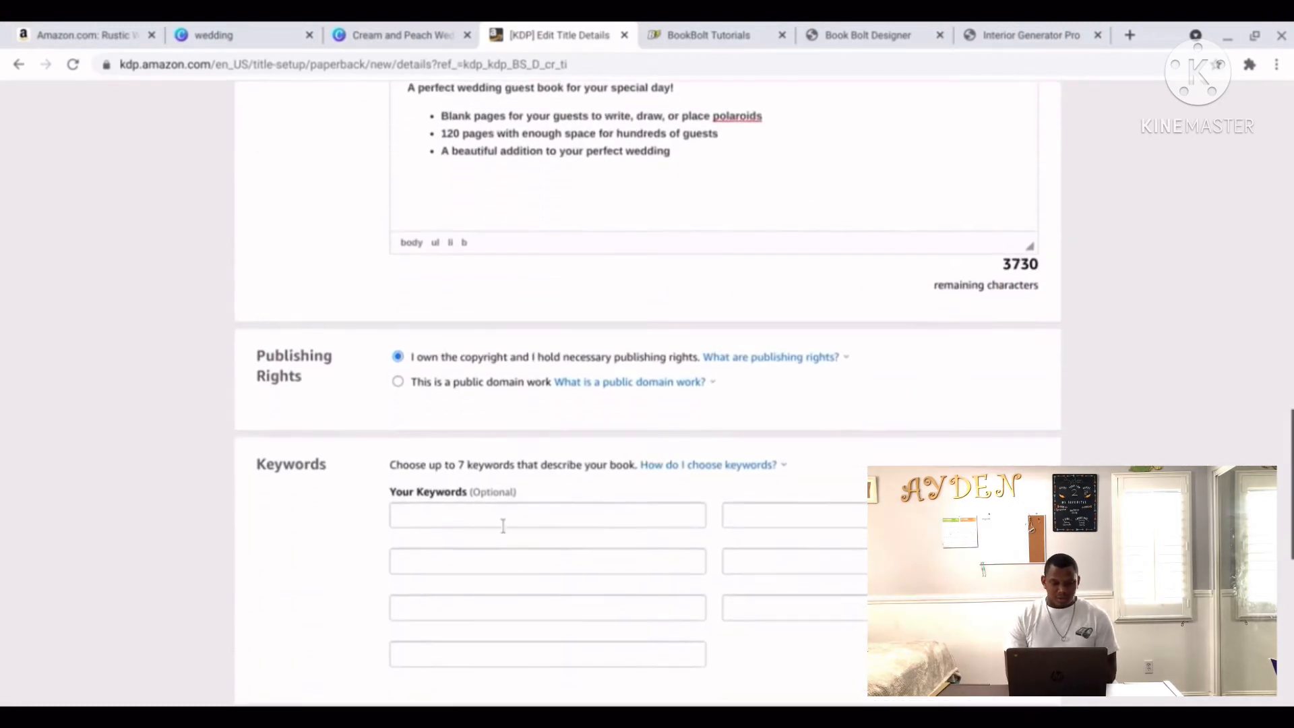
left_click(64, 35)
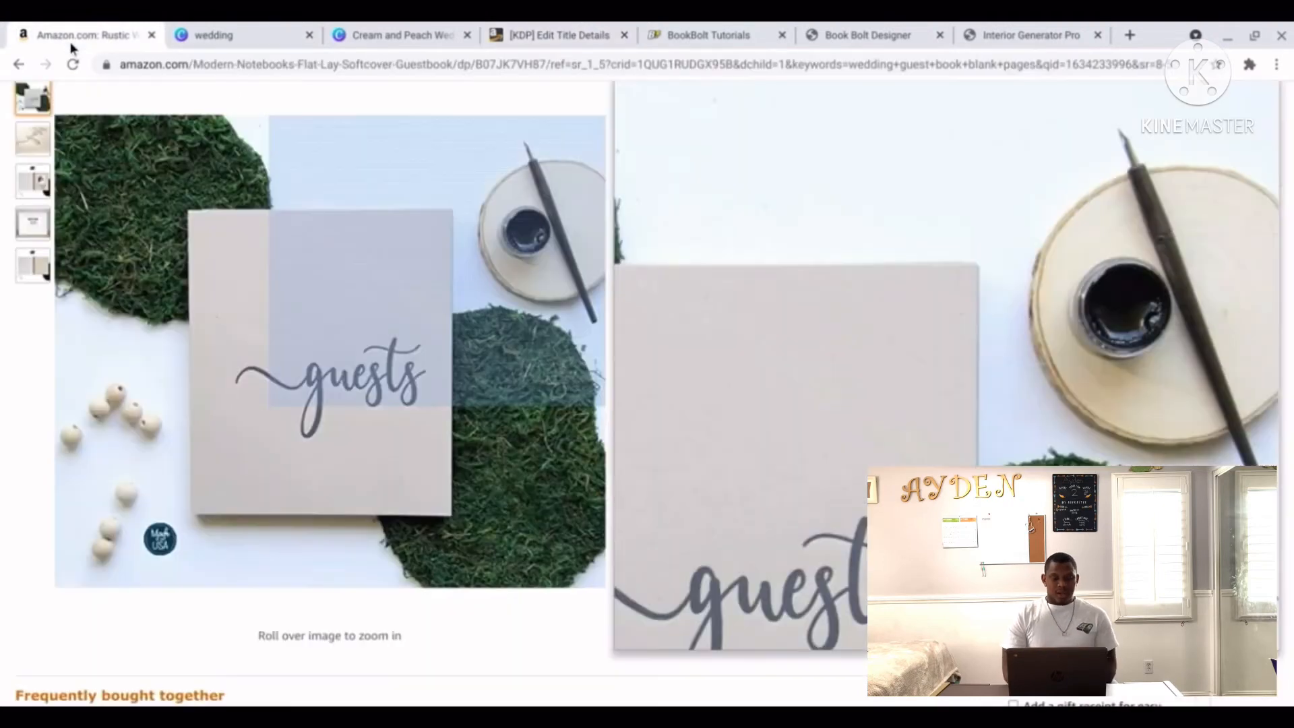
scroll(544, 254, "up", 3)
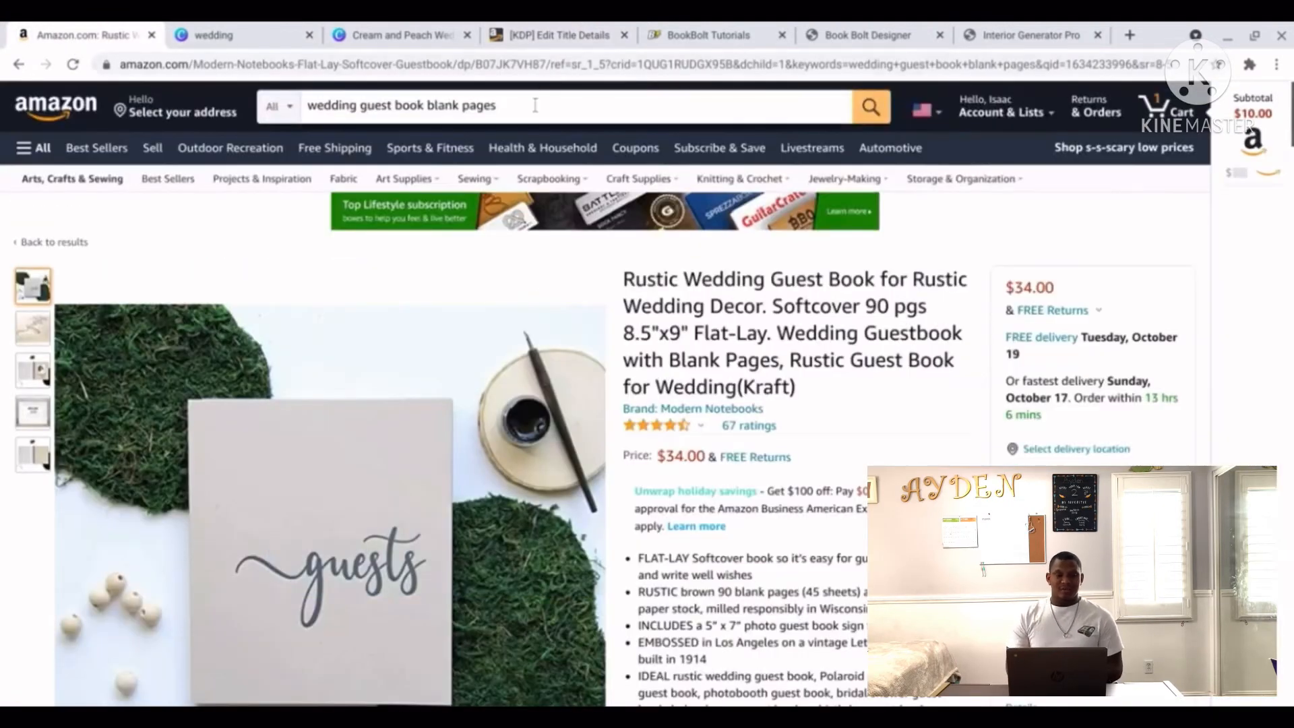
left_click(534, 106)
key("BackSpace")
key("BackSpace")
key("BackSpace")
key("BackSpace")
key("BackSpace")
key("BackSpace")
key("BackSpace")
key("BackSpace")
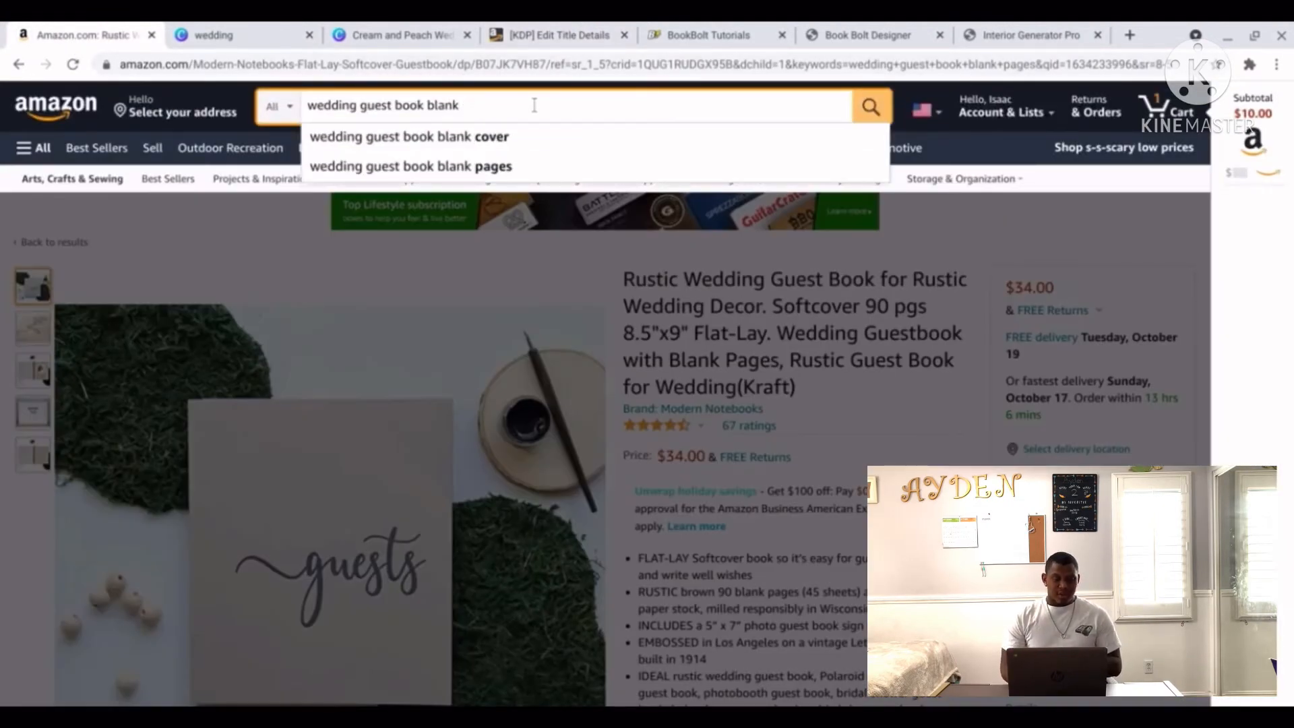
key("BackSpace")
key("BackSpace")
key("BackSpace")
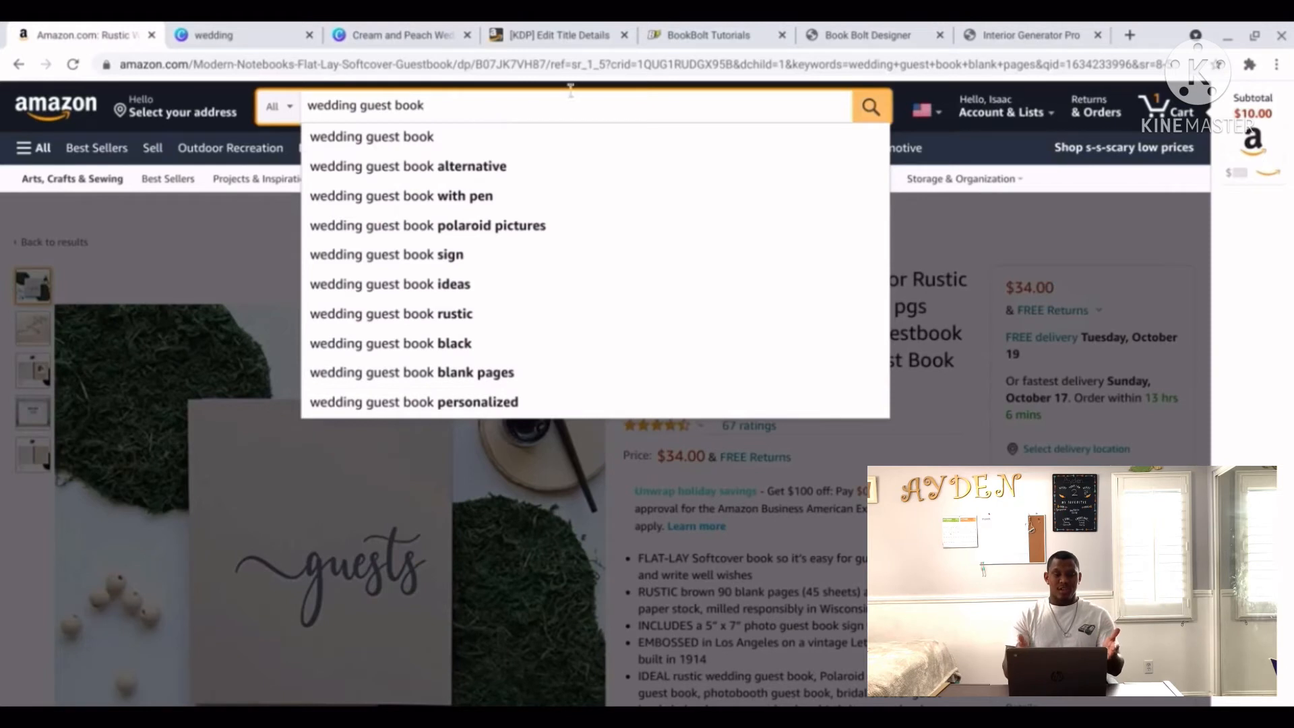
left_click(584, 40)
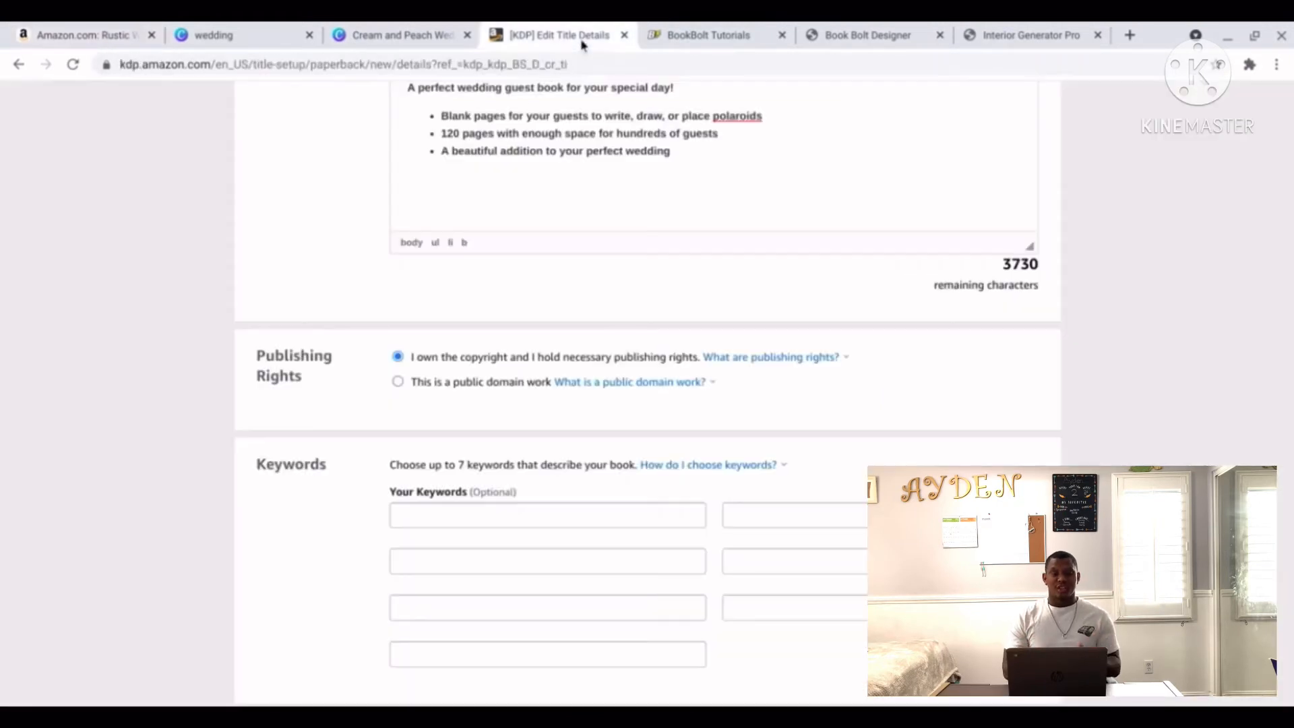
Enter 'wedding guest book' variants into the first four keyword slots.
left_click(499, 512)
type("wedding gu")
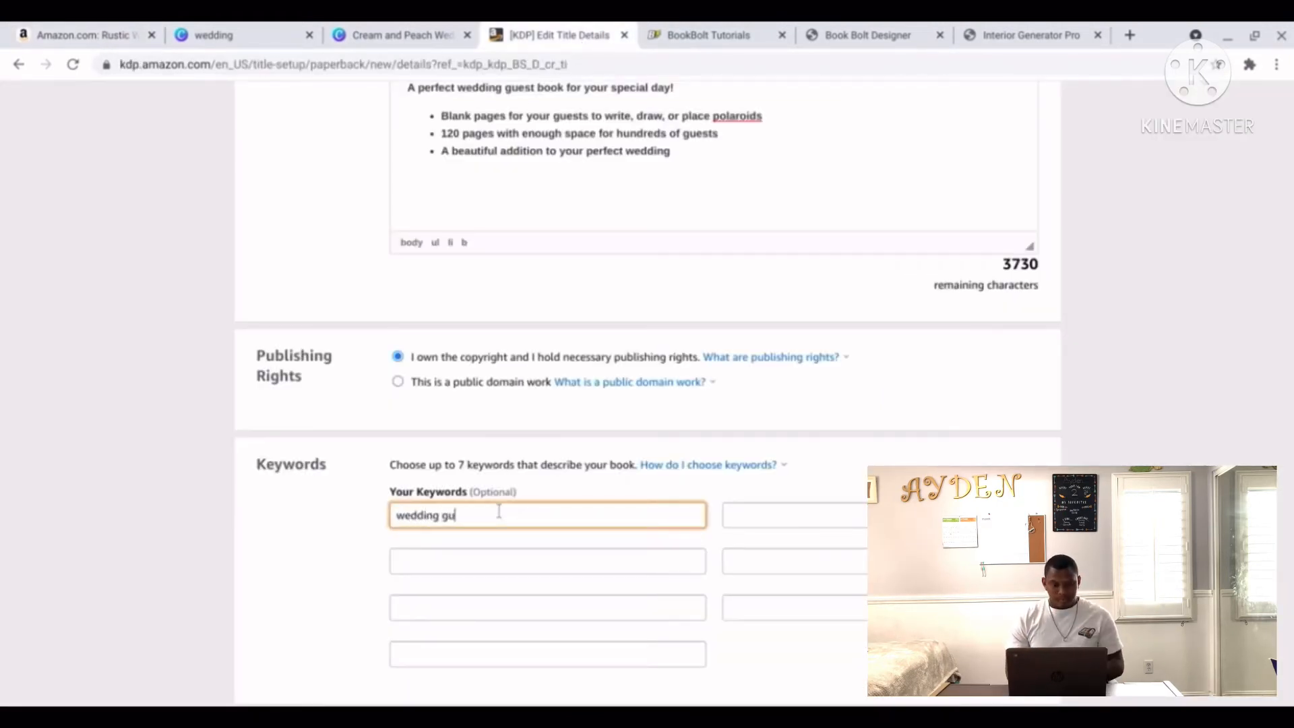
type("est book")
key("Tab")
type("wed")
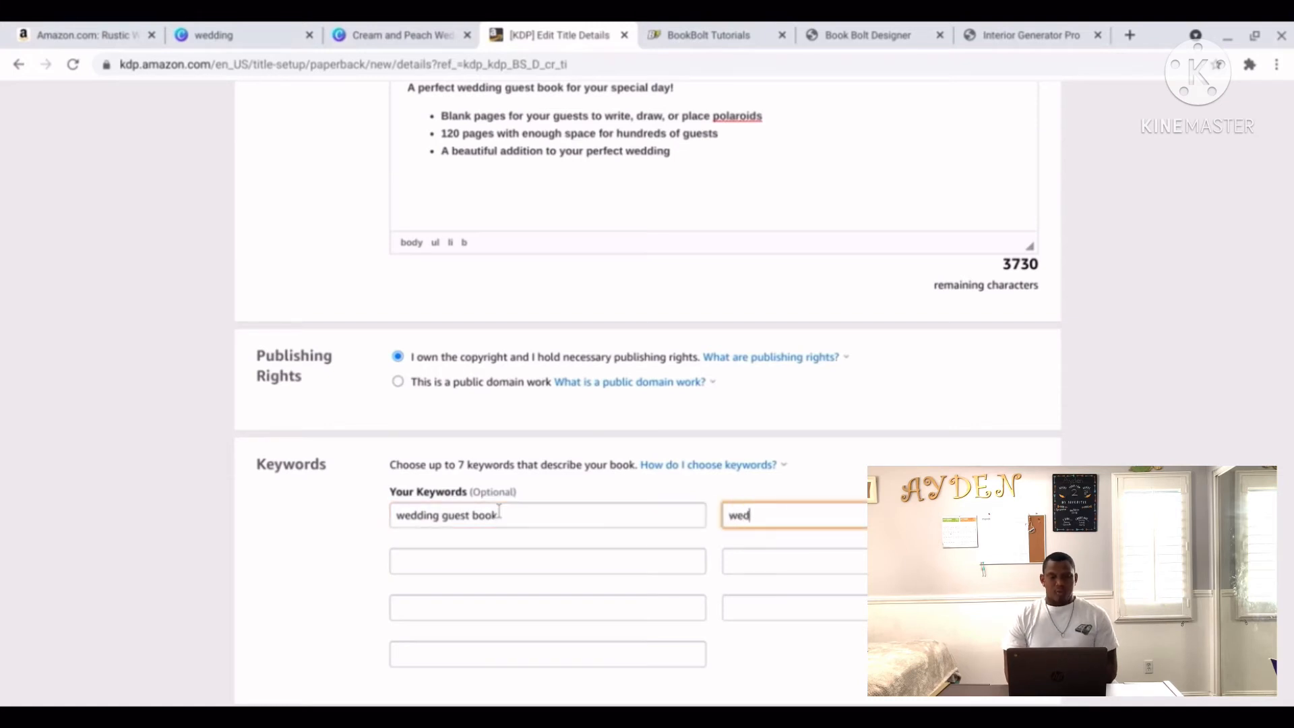
type("ding guest book ideas")
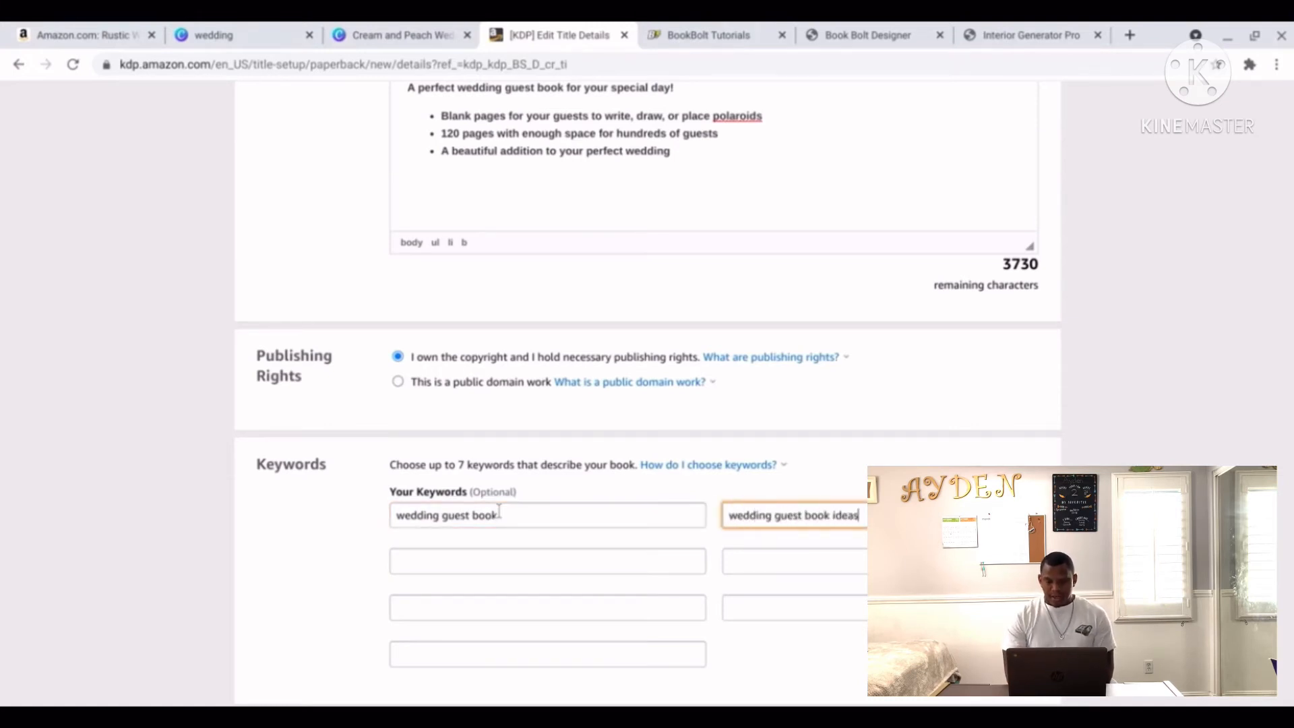
key("Tab")
type("w")
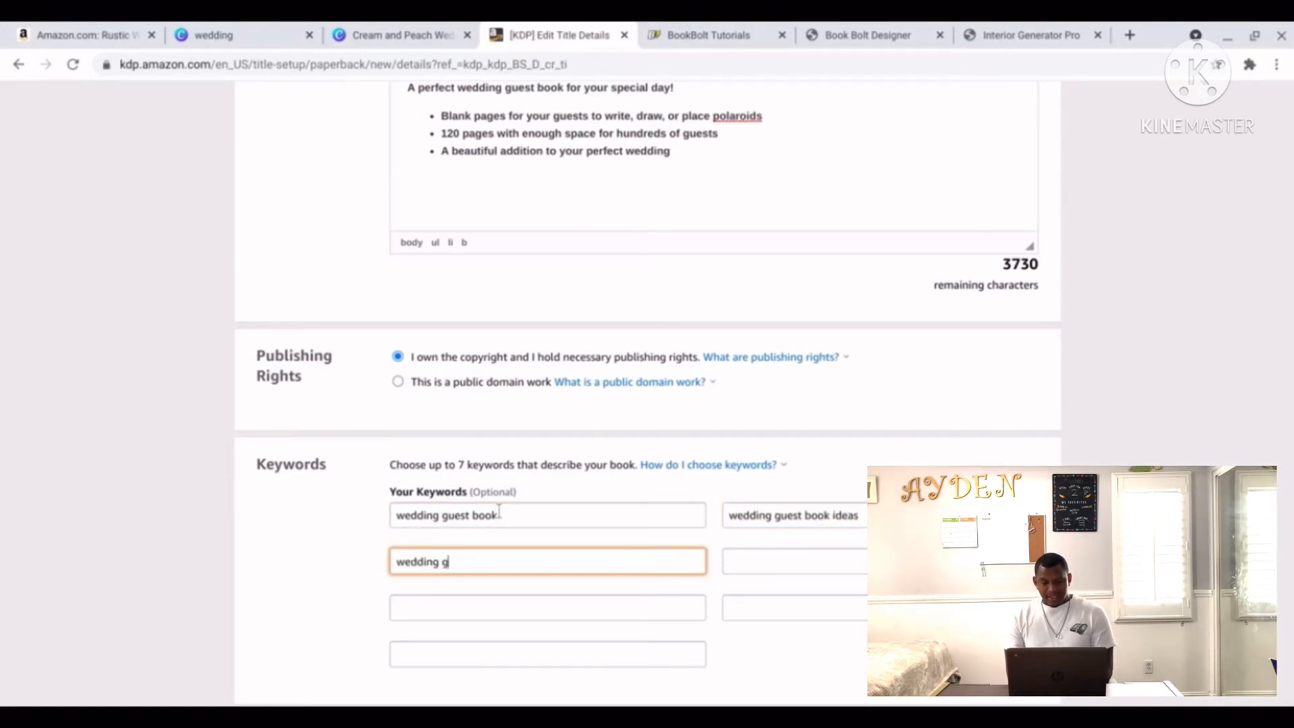
type("edding guest book rustic")
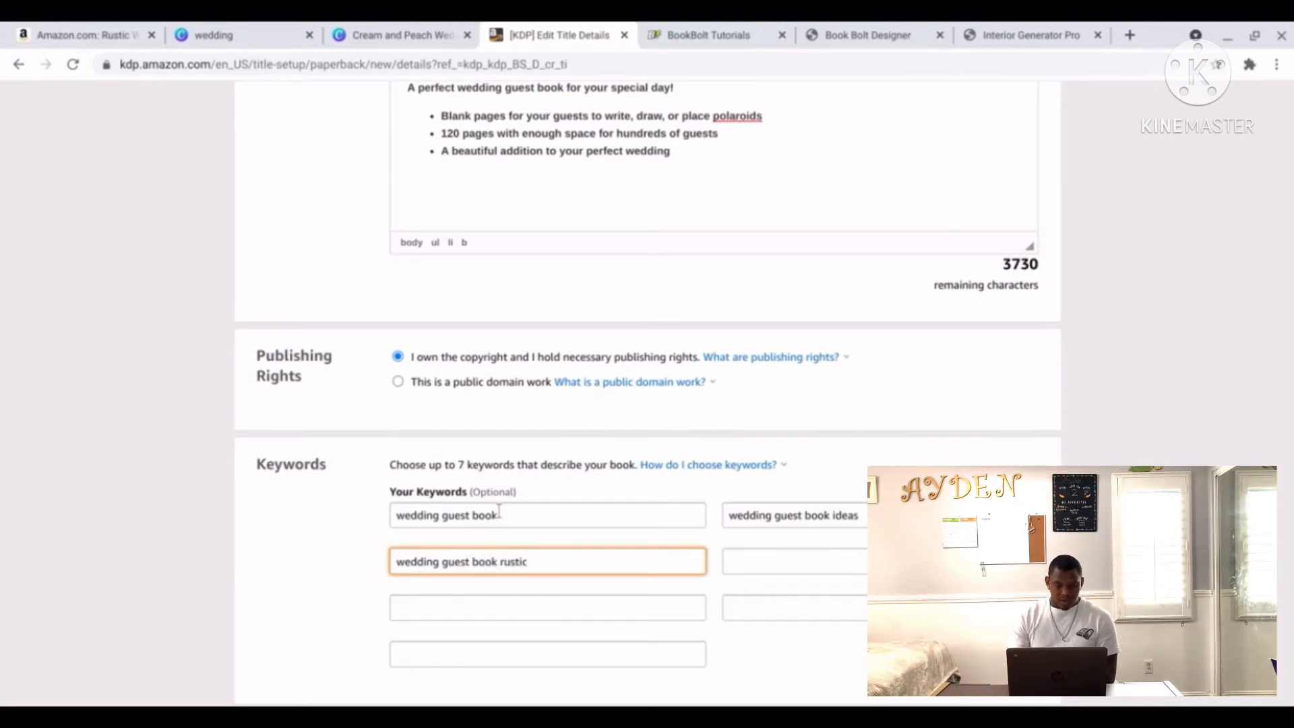
key("Tab")
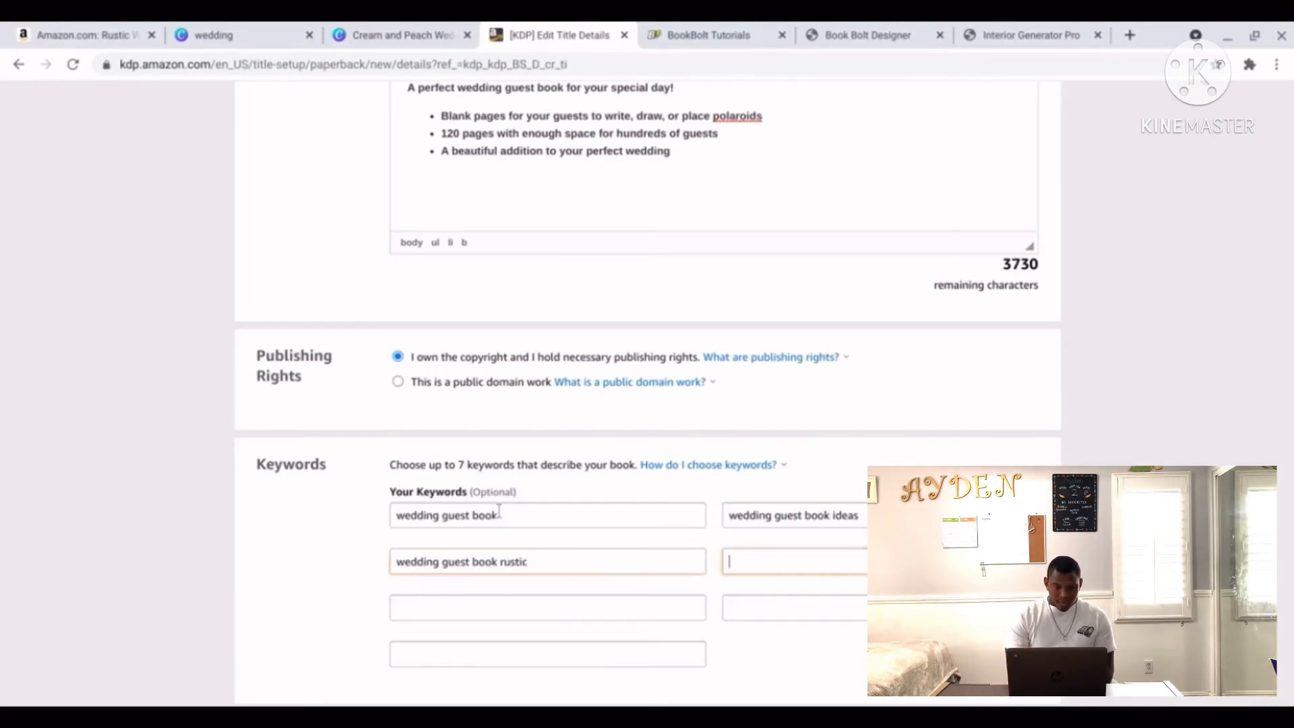
type("wedding guest book blank p")
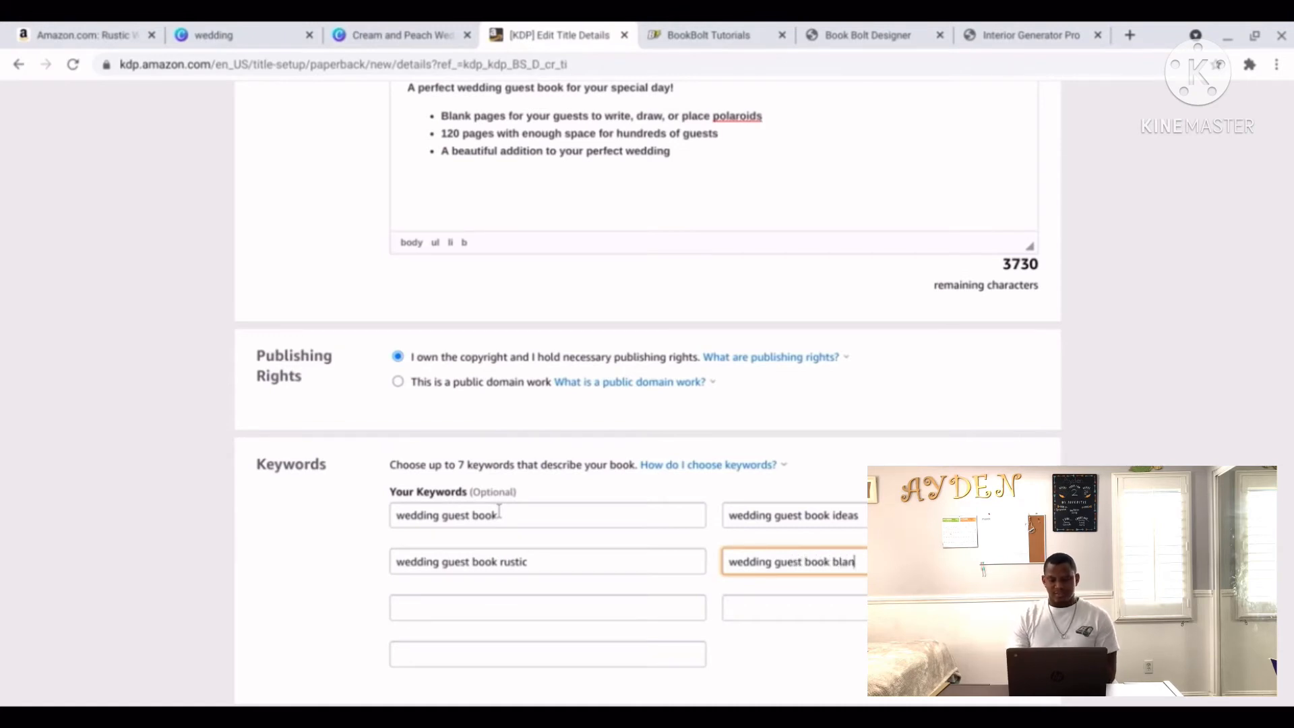
Add 'rustic wedding guest book' and 'guest book' as the last keywords, then open category selection.
left_click(431, 594)
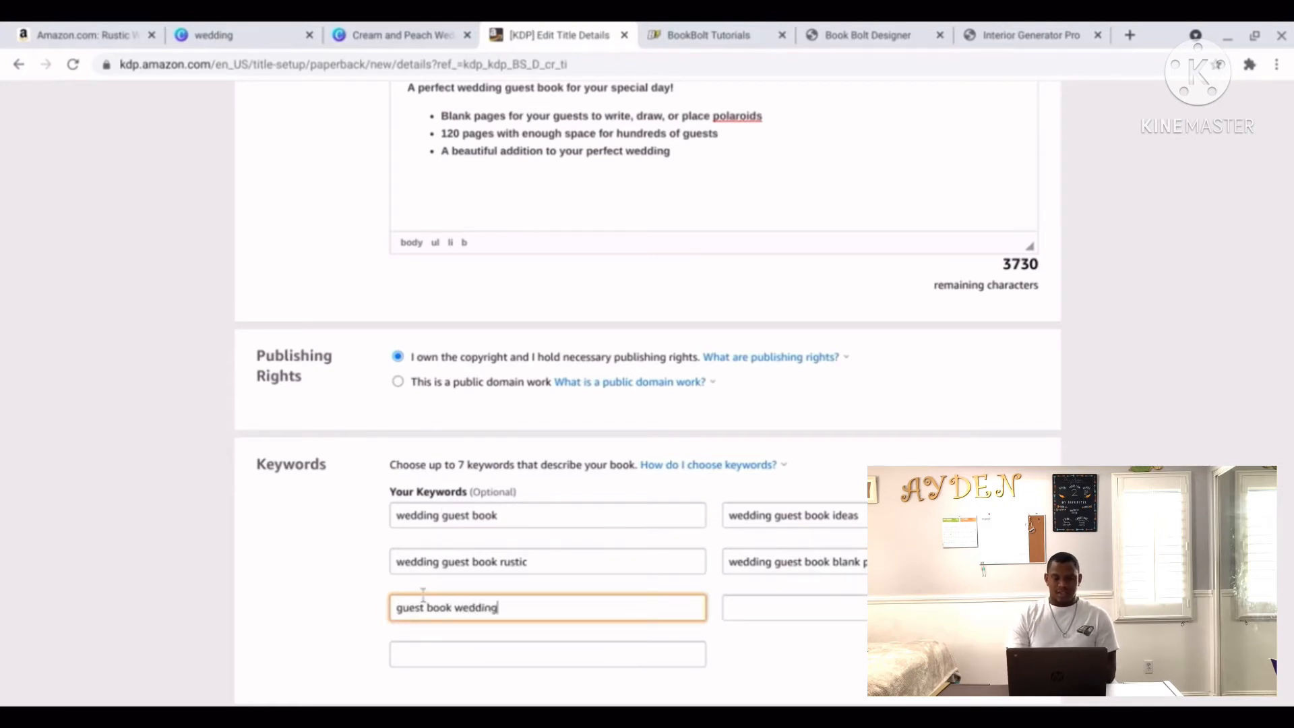
left_click(784, 616)
type("ru")
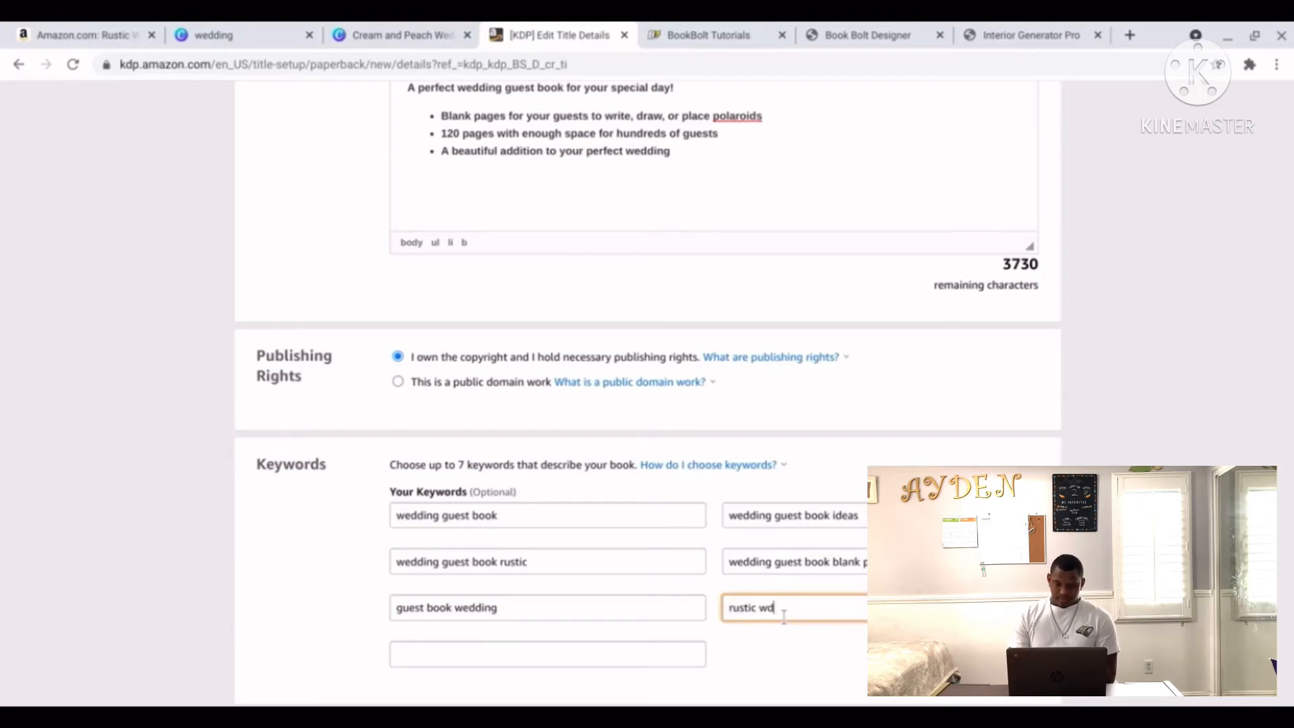
type("stic wedding guest book")
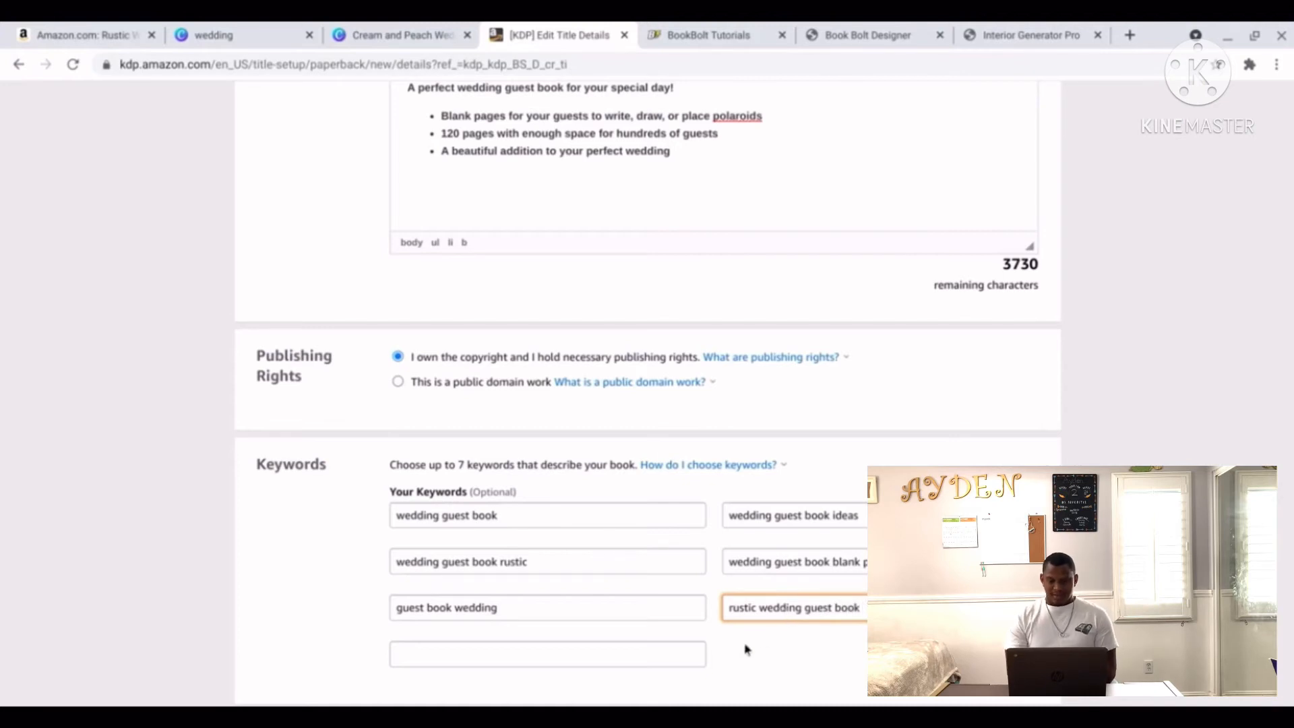
left_click(664, 662)
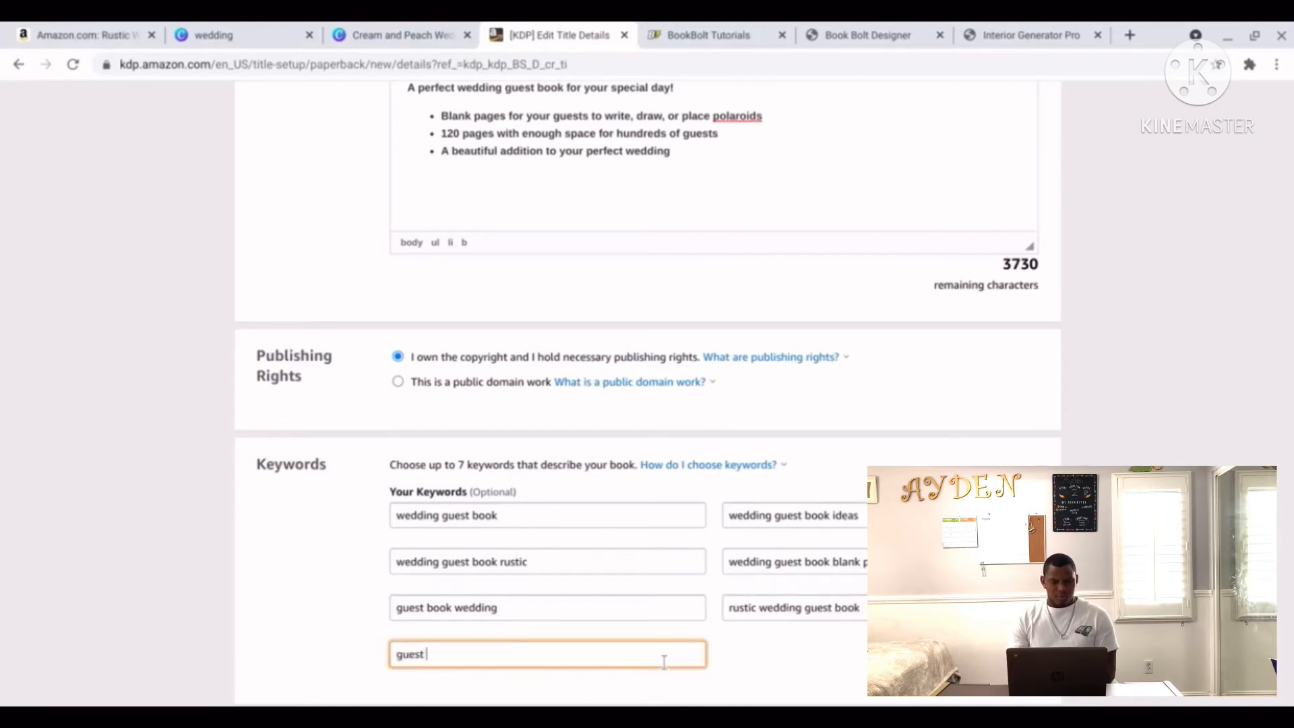
type("guest book")
scroll(494, 568, "down", 3)
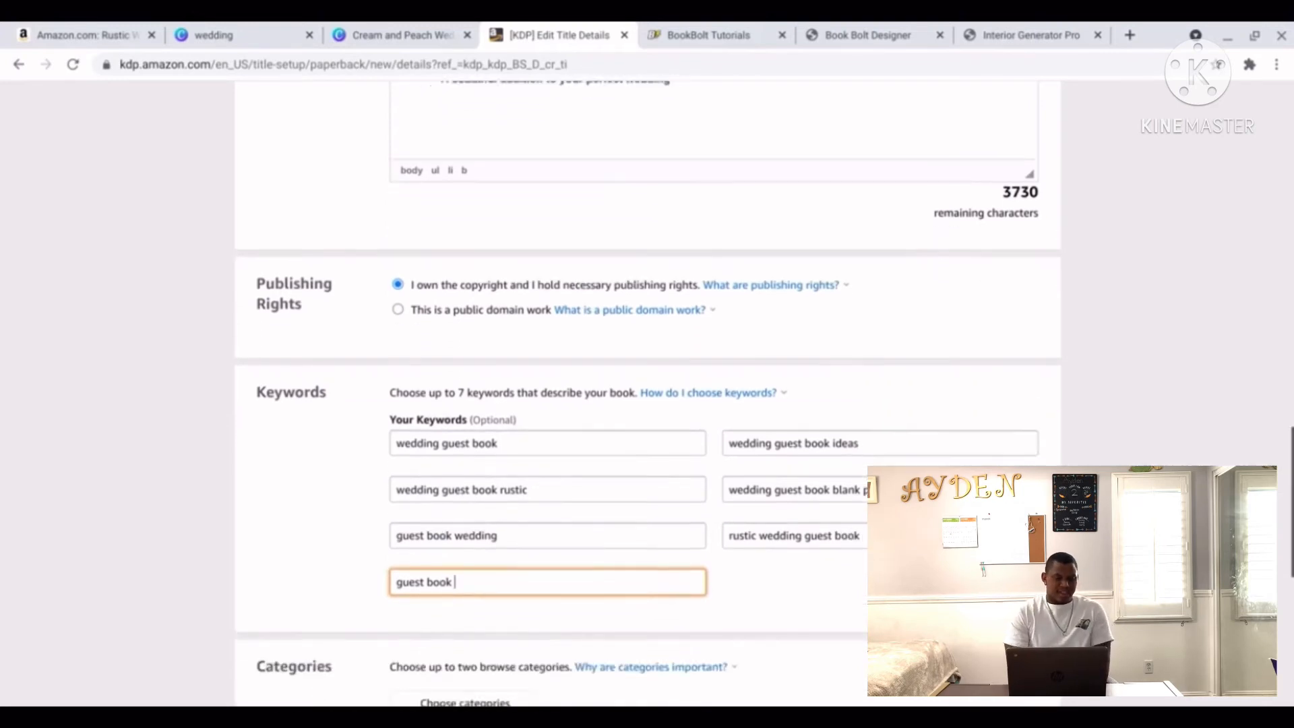
left_click(494, 568)
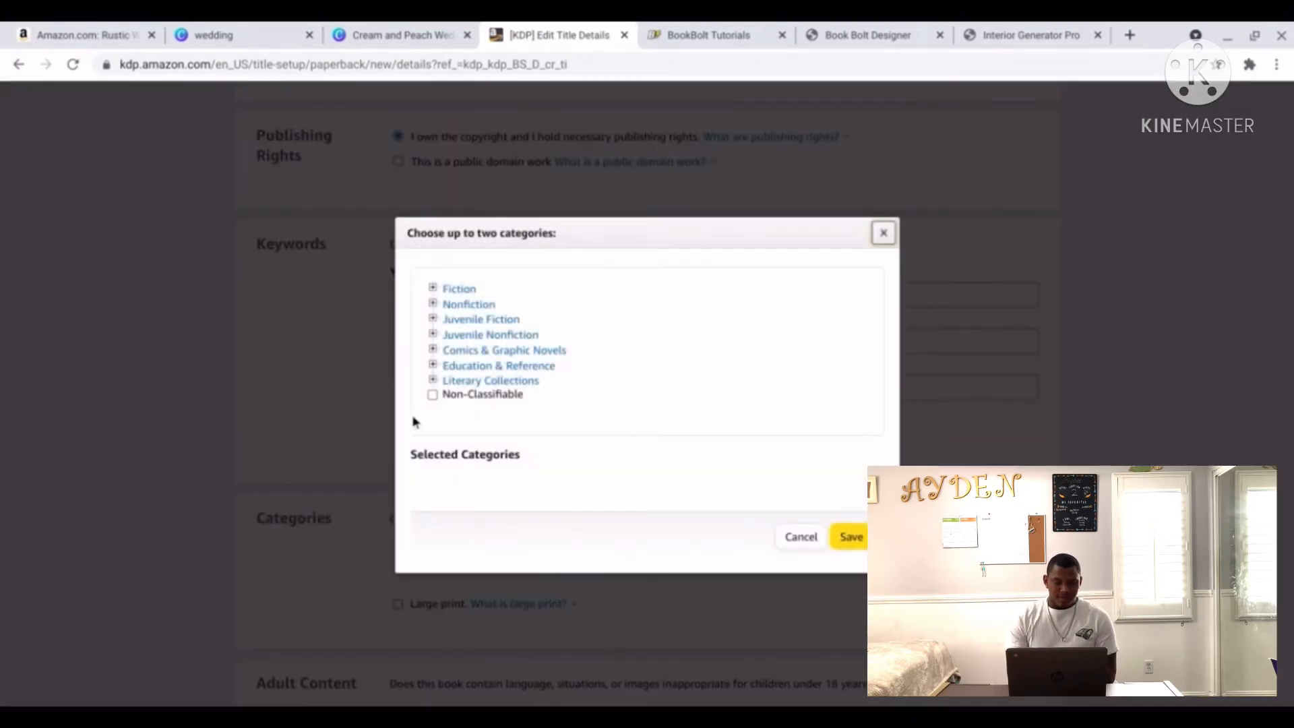
Pick Marriage & Long Term Relationships and Love & Romance under Nonfiction > Family & Relationships, then save the details.
left_click(433, 304)
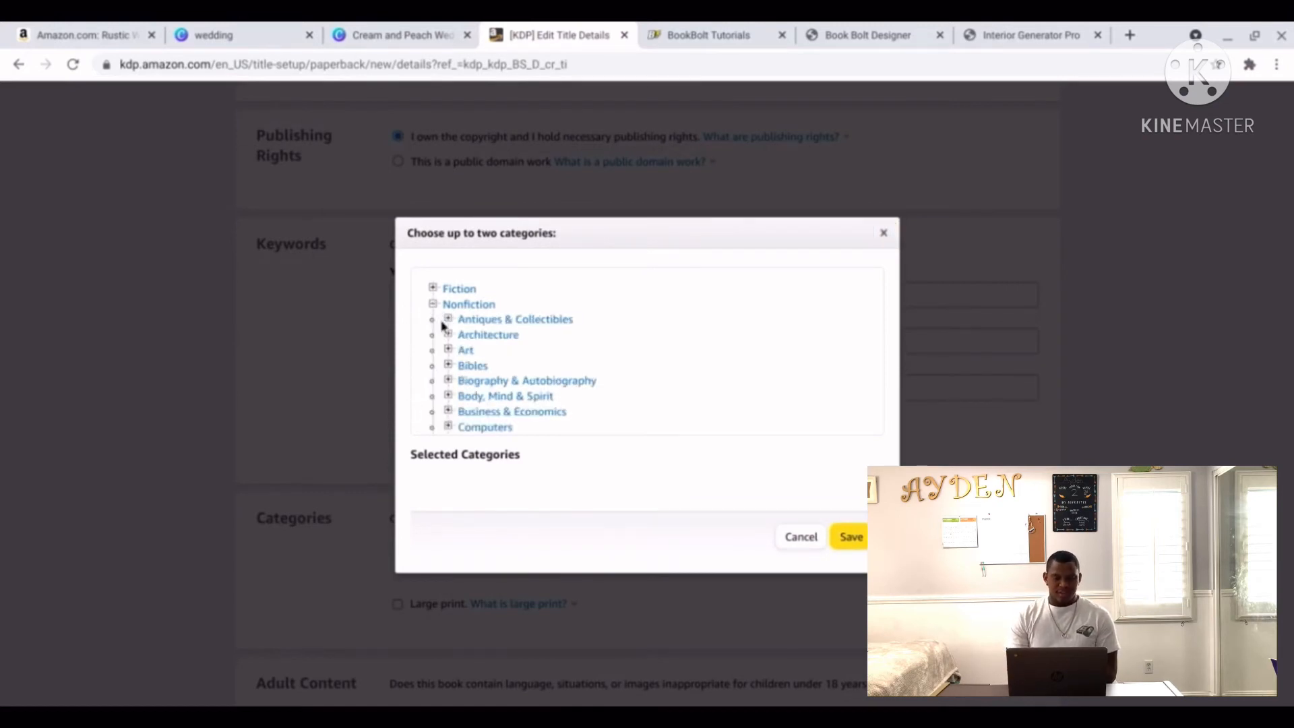
scroll(441, 325, "down", 2)
scroll(441, 325, "down", 3)
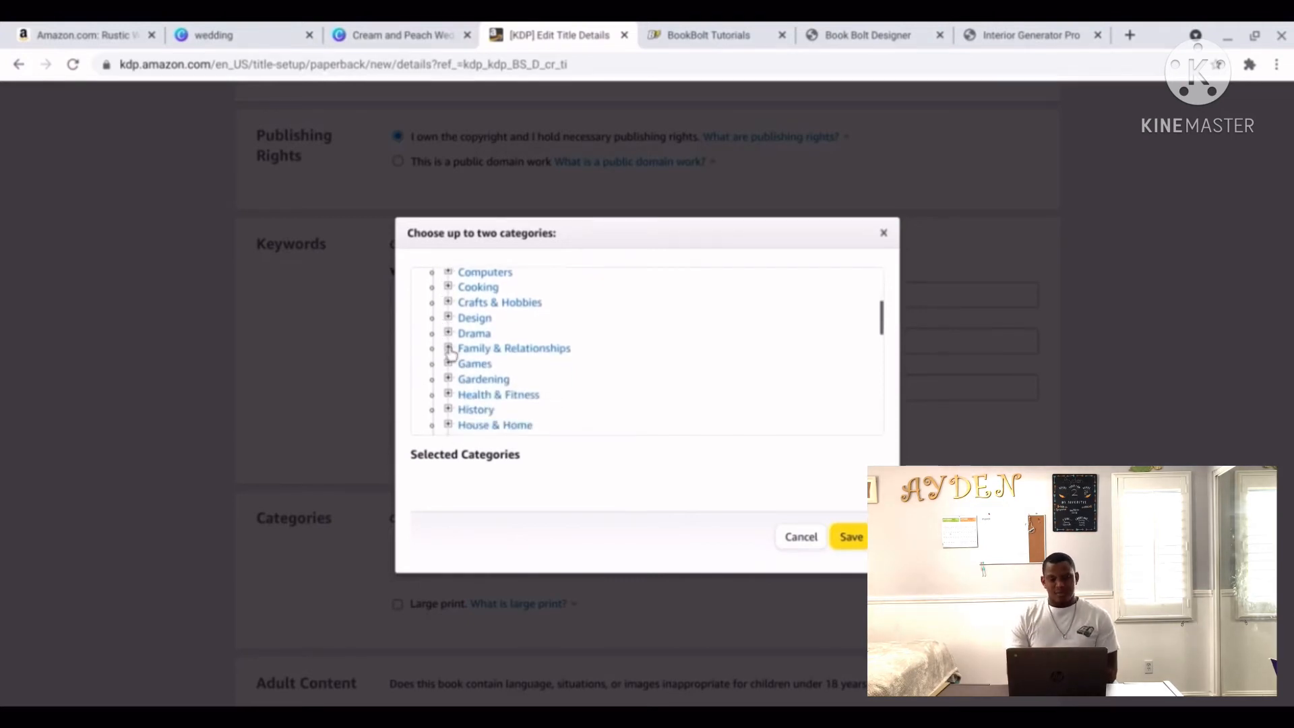
left_click(448, 348)
scroll(452, 356, "down", 5)
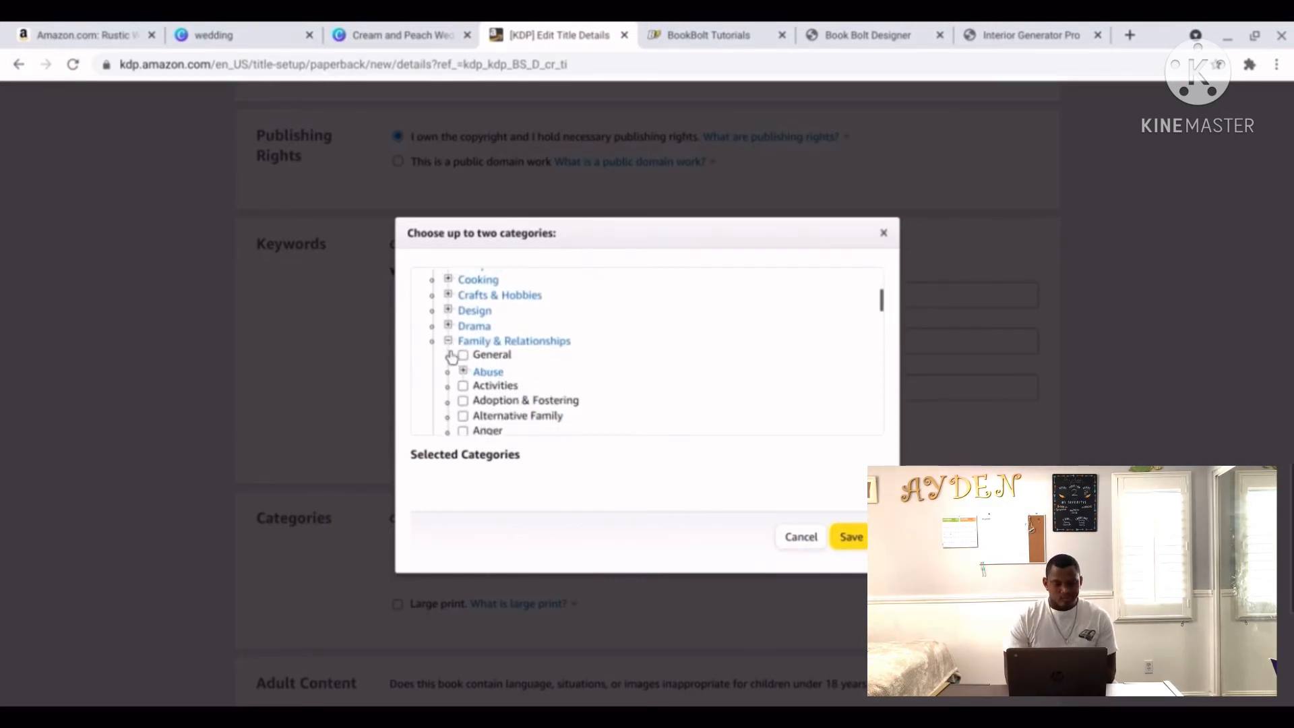
scroll(451, 356, "down", 5)
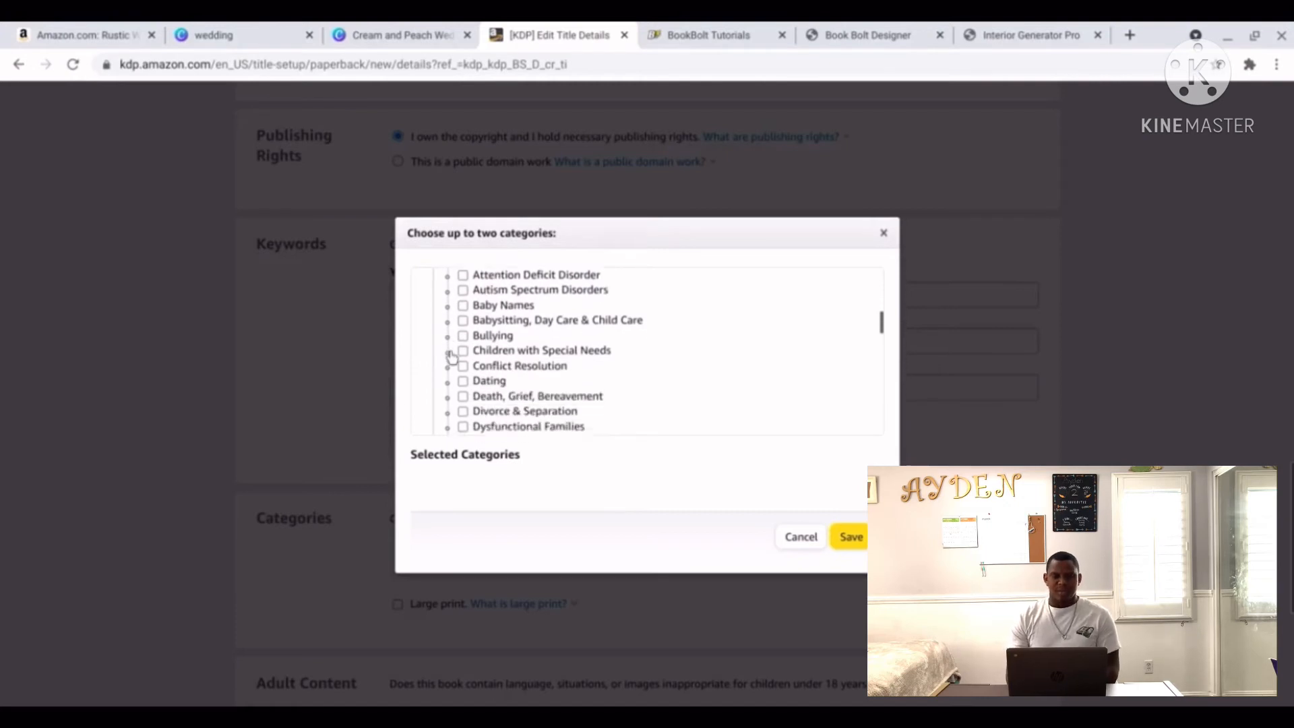
scroll(451, 356, "down", 4)
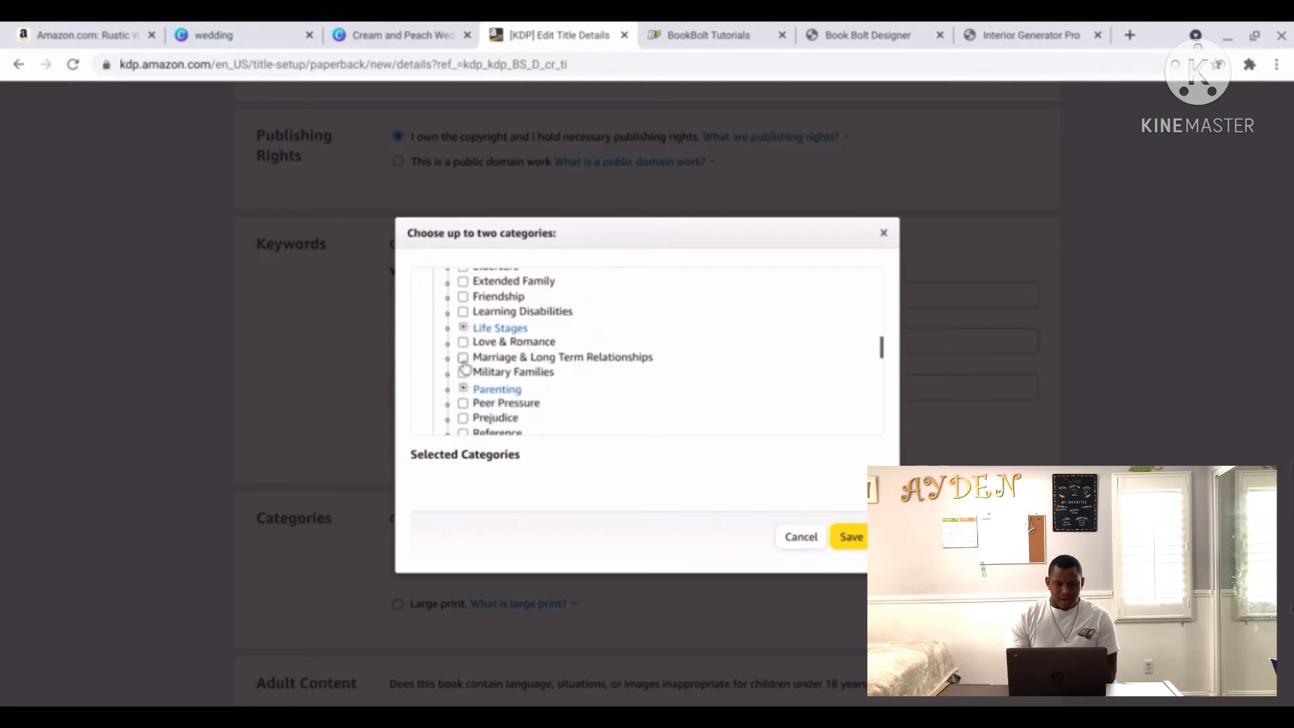
left_click(464, 357)
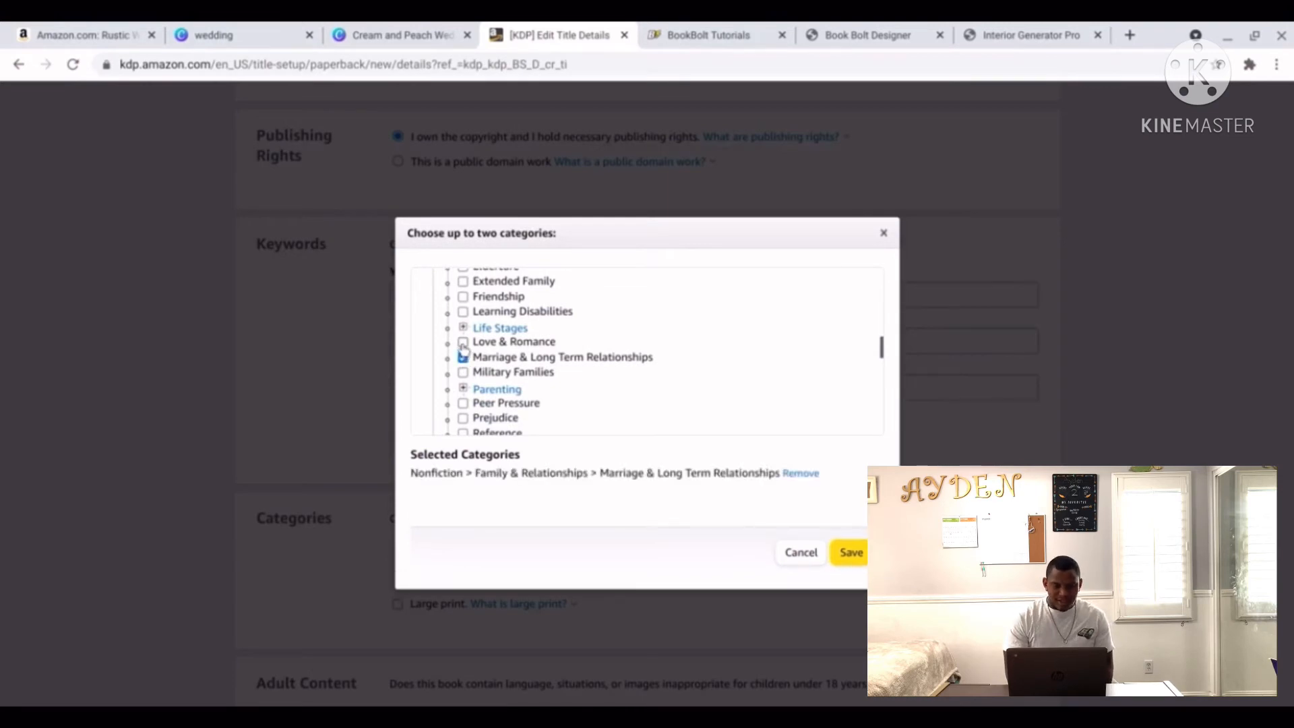
left_click(463, 342)
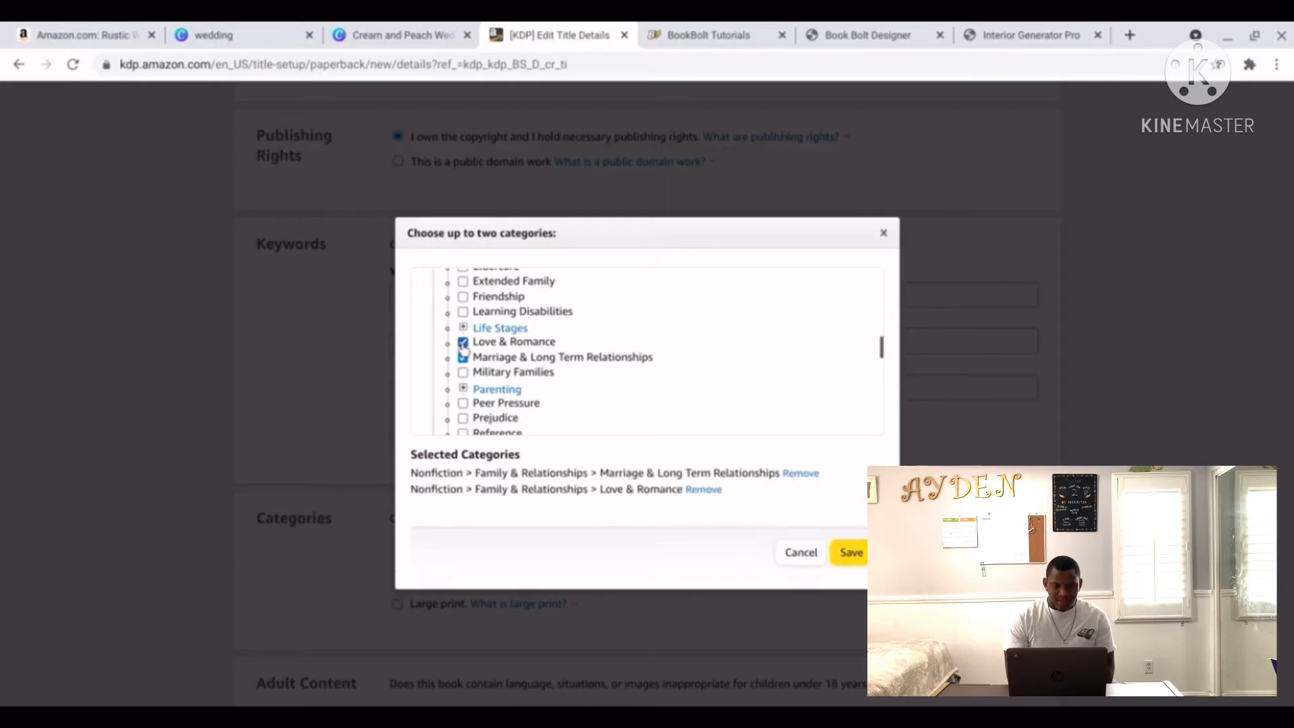
left_click(850, 553)
scroll(856, 560, "down", 3)
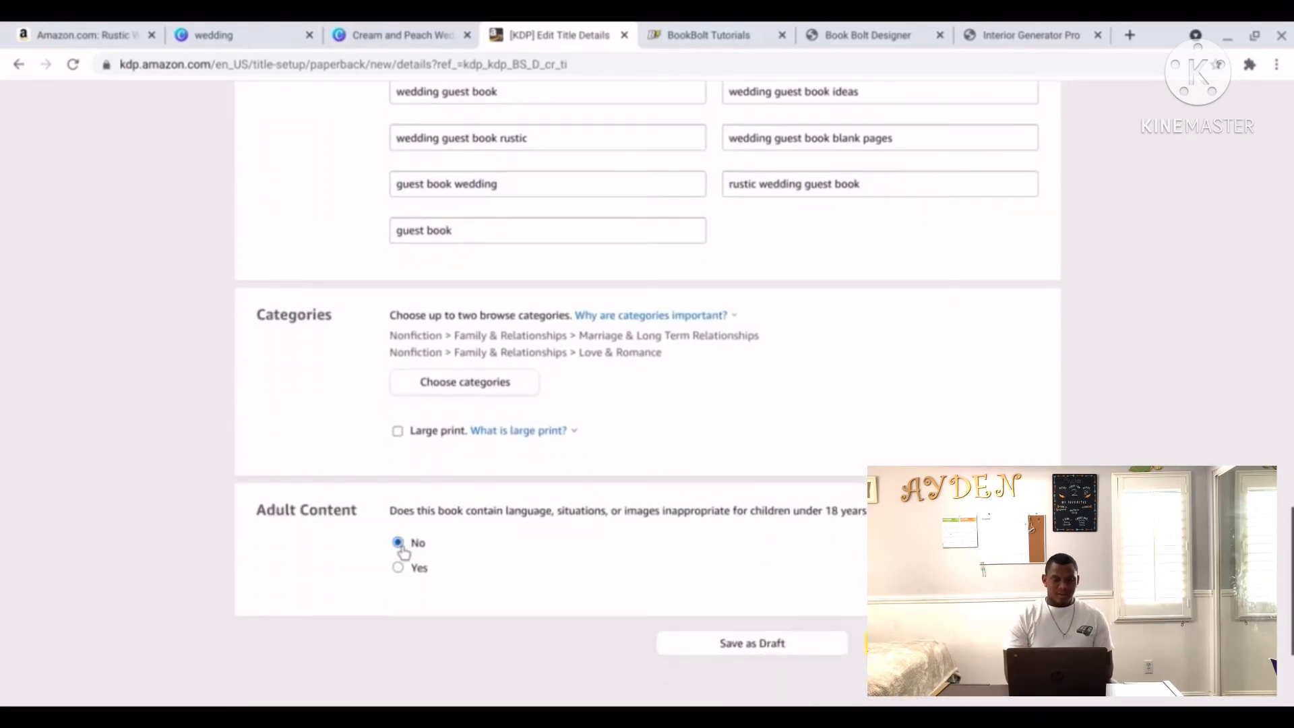
left_click(935, 645)
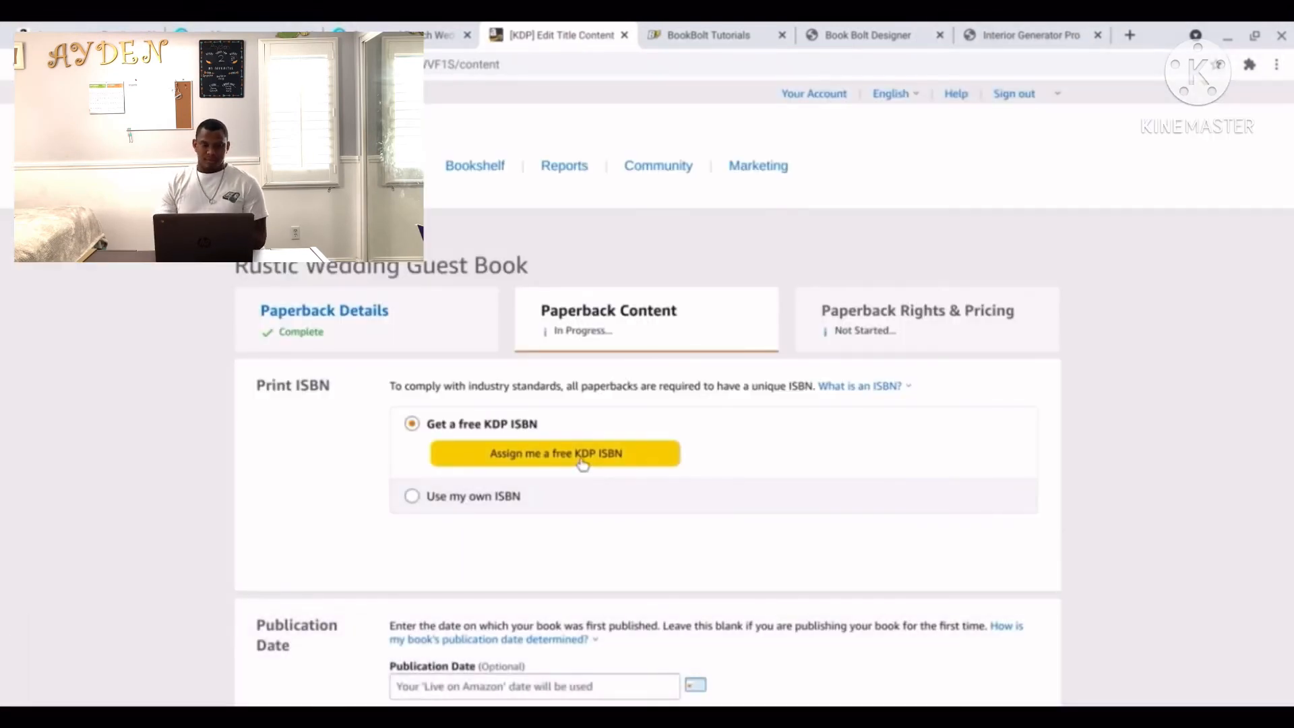
Assign a free KDP ISBN and set the publication date to 10/14/2021.
left_click(582, 462)
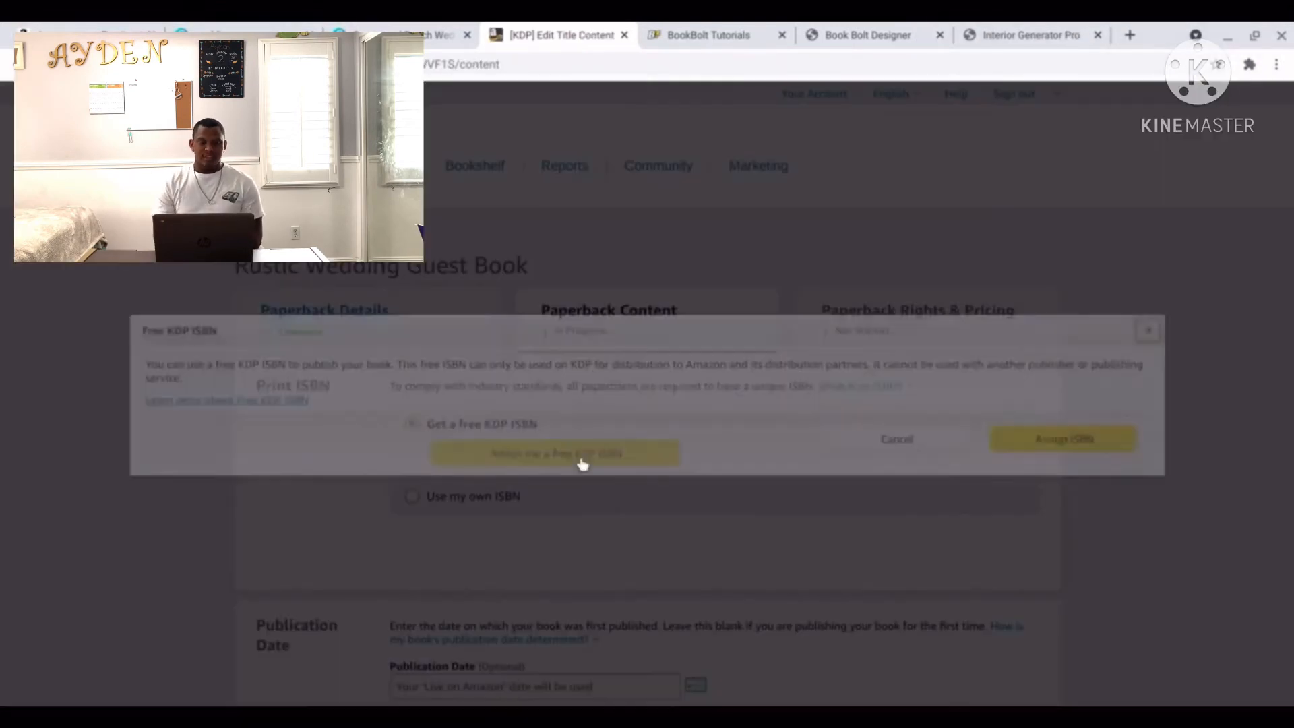
left_click(1087, 439)
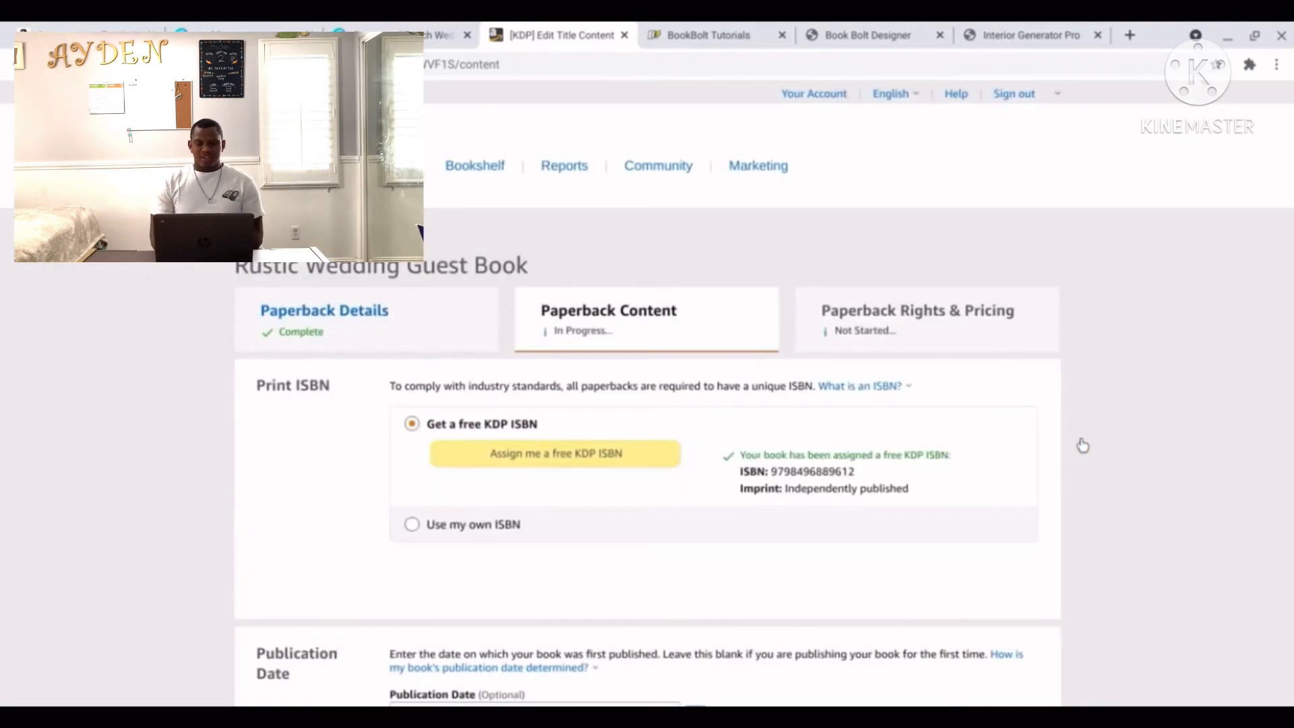
scroll(1031, 463, "down", 3)
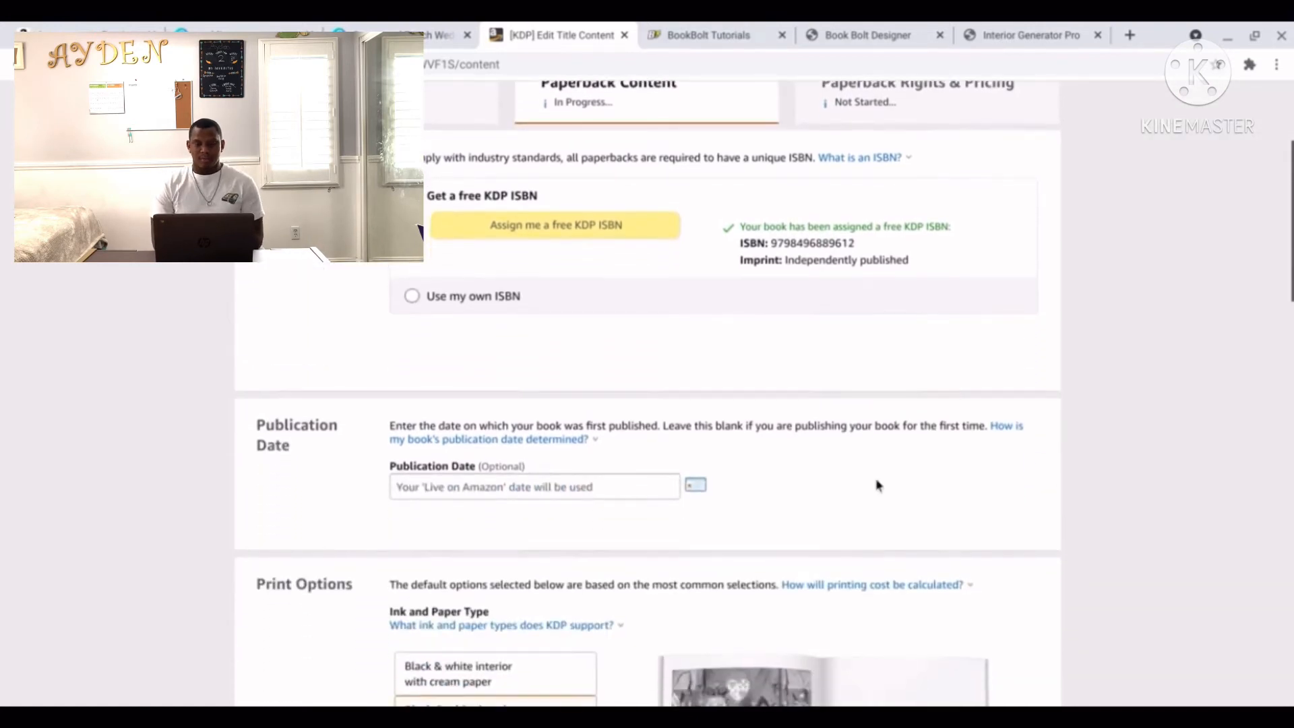
left_click(696, 488)
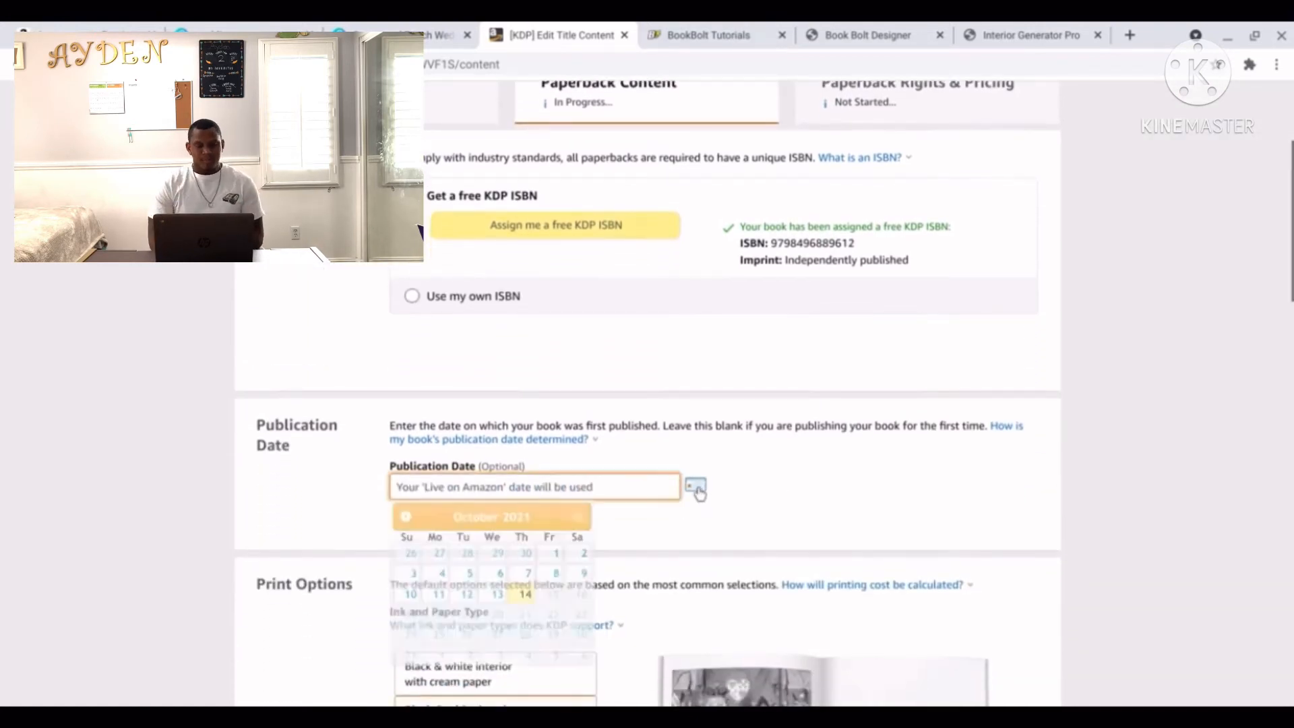
left_click(526, 594)
scroll(887, 525, "down", 3)
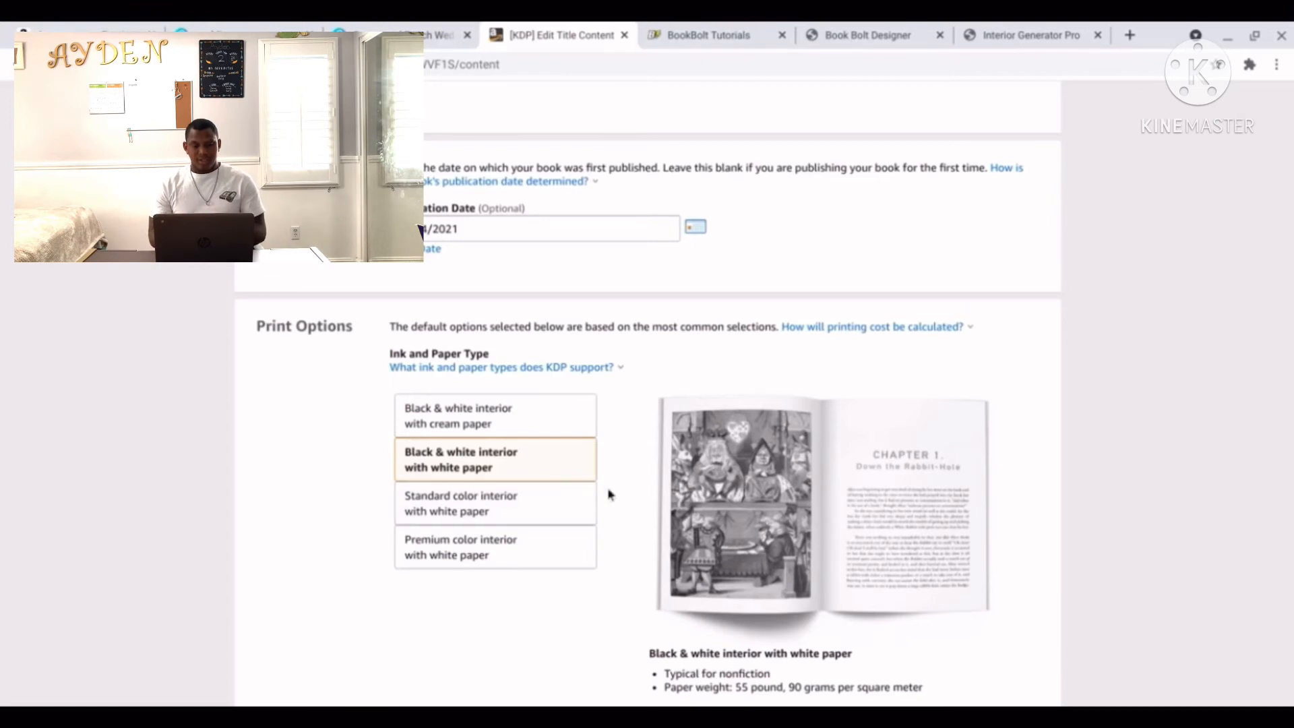
Change the trim size to 8.25 x 6 in and choose Bleed (PDF only).
scroll(621, 503, "down", 3)
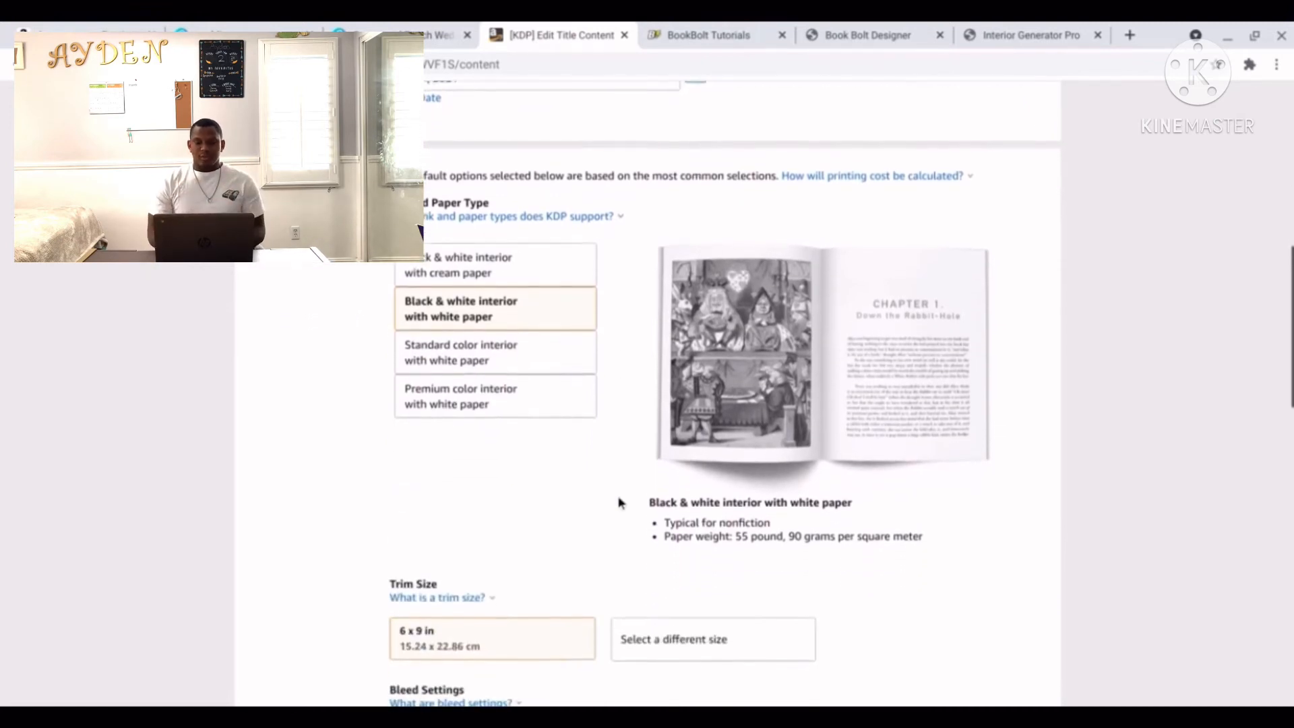
scroll(620, 503, "down", 3)
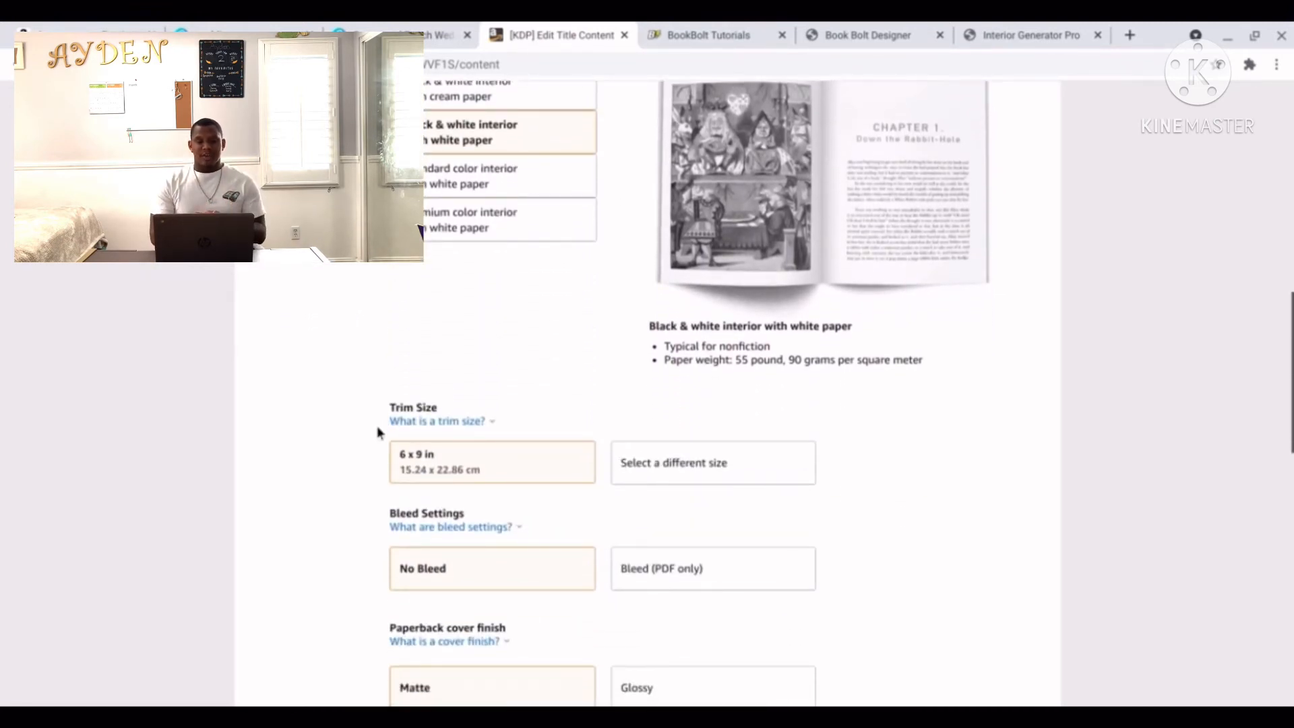
left_click(639, 474)
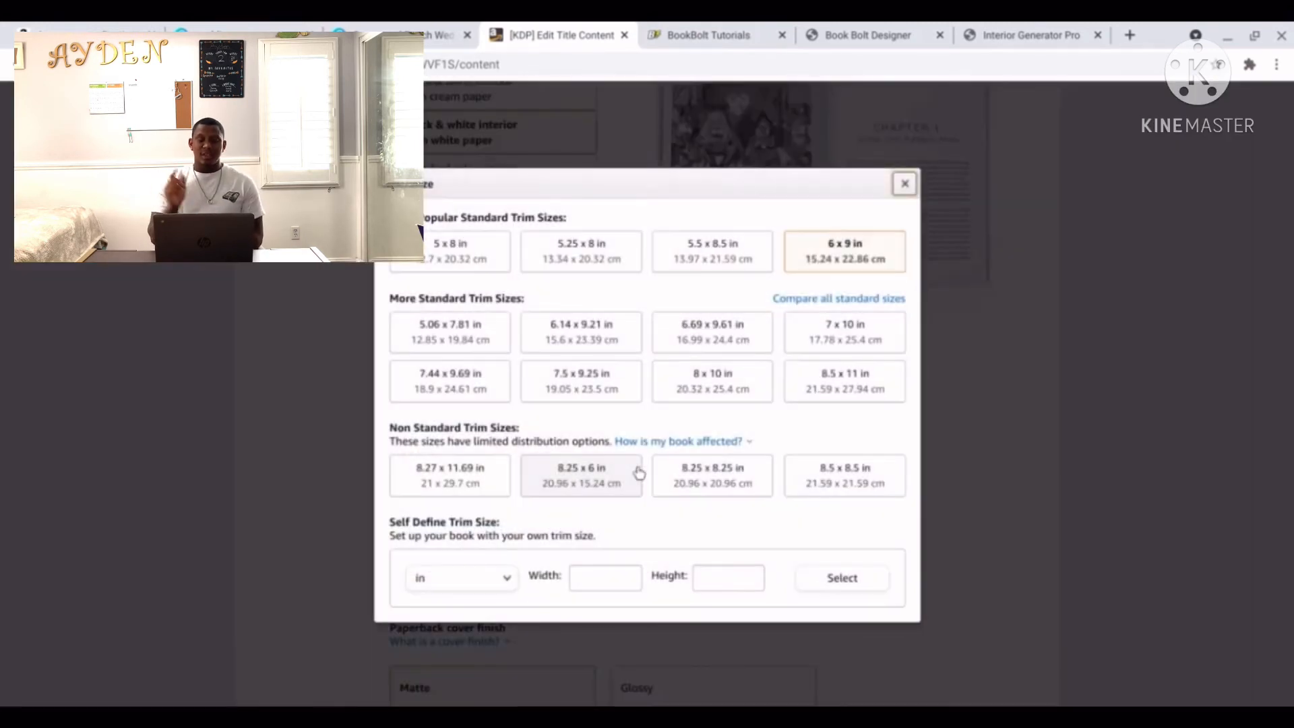
left_click(580, 481)
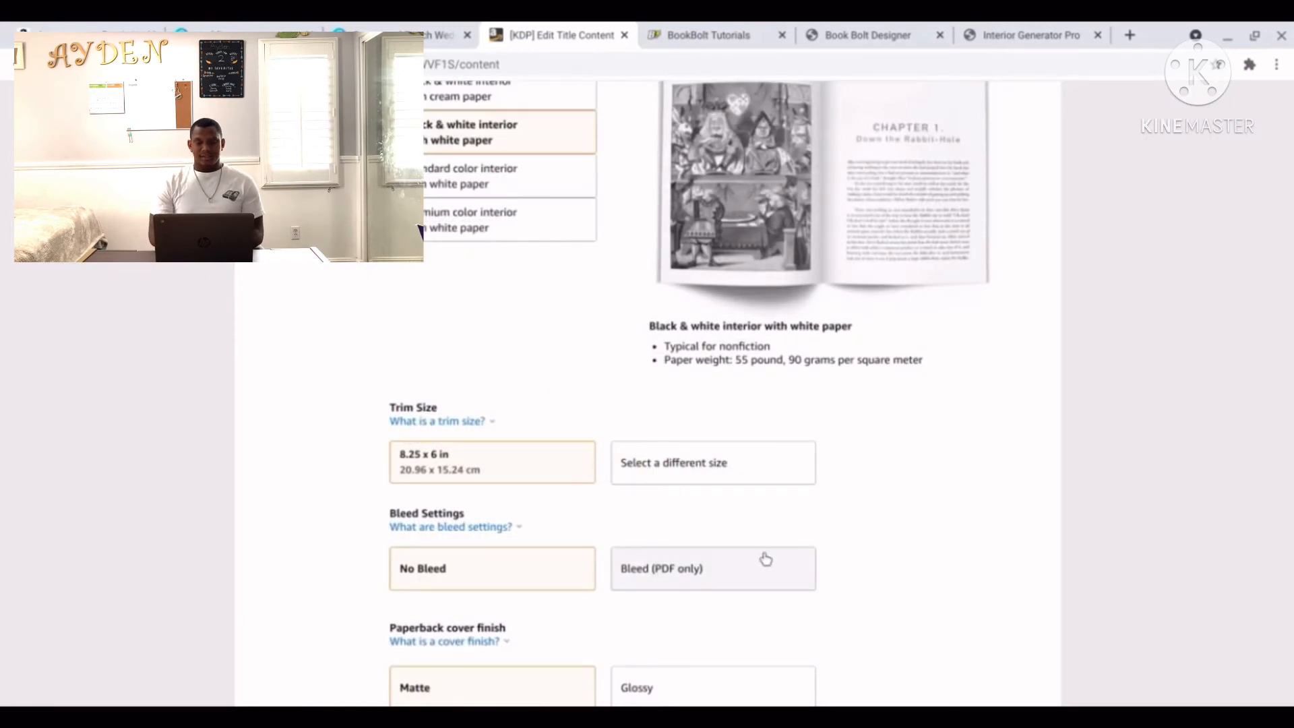
left_click(745, 571)
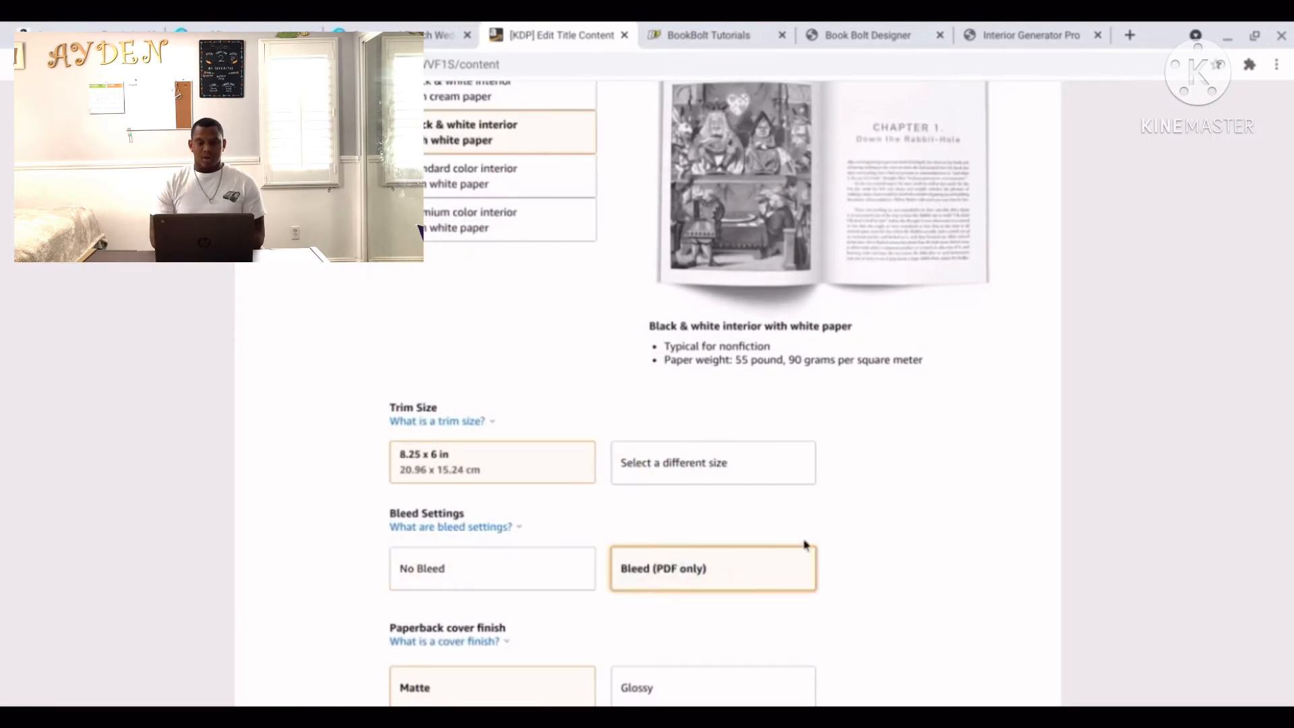
scroll(960, 486, "down", 3)
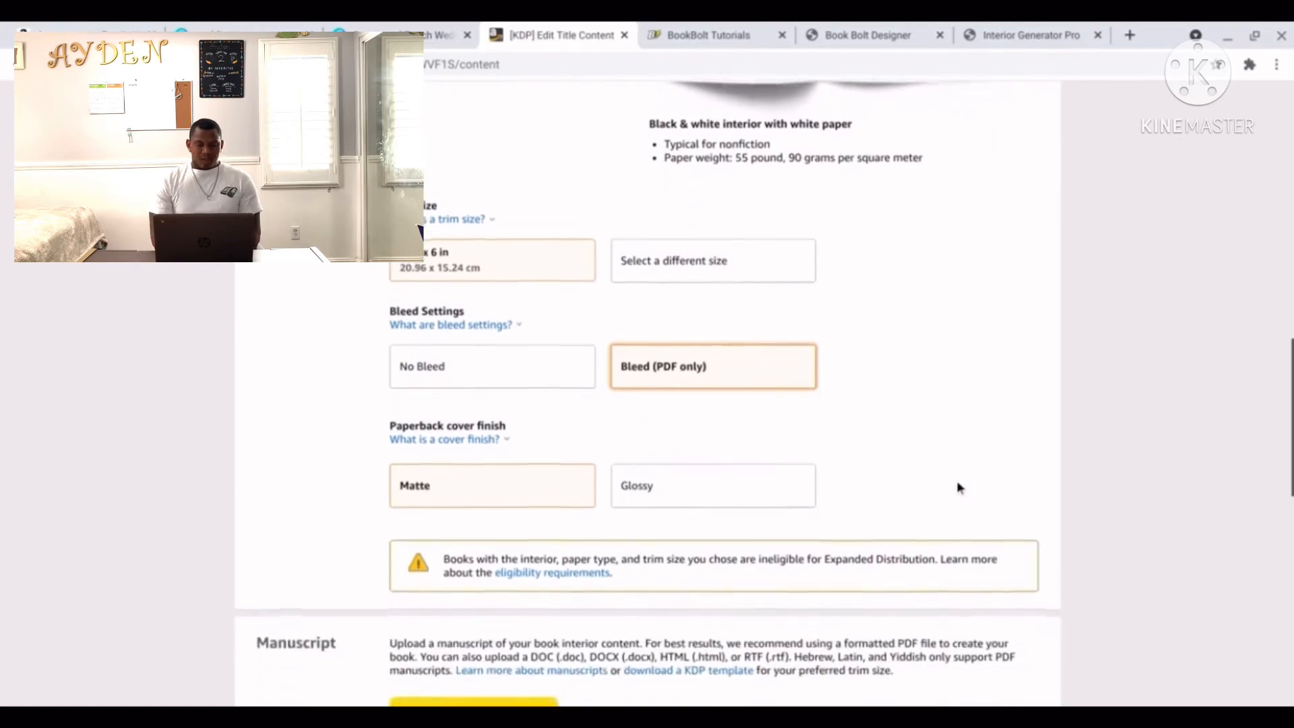
scroll(997, 436, "down", 2)
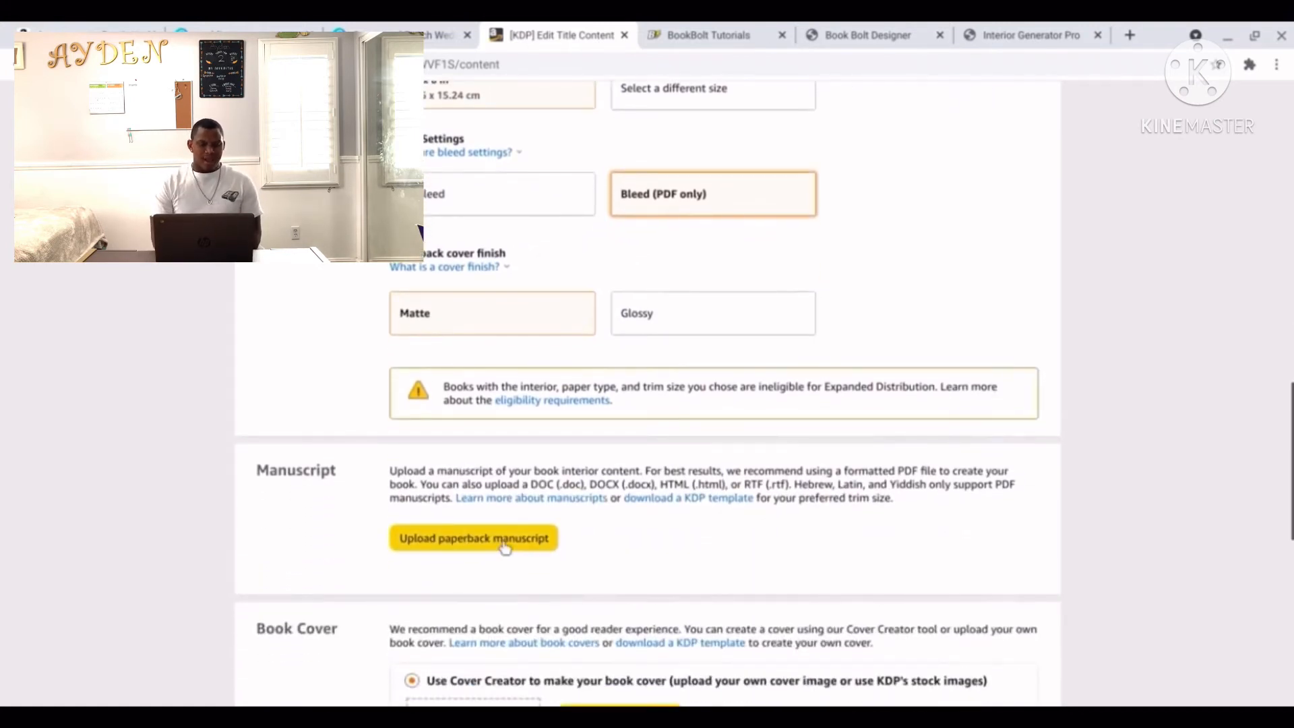
Upload file_1634233959.pdf as the paperback manuscript.
left_click(505, 542)
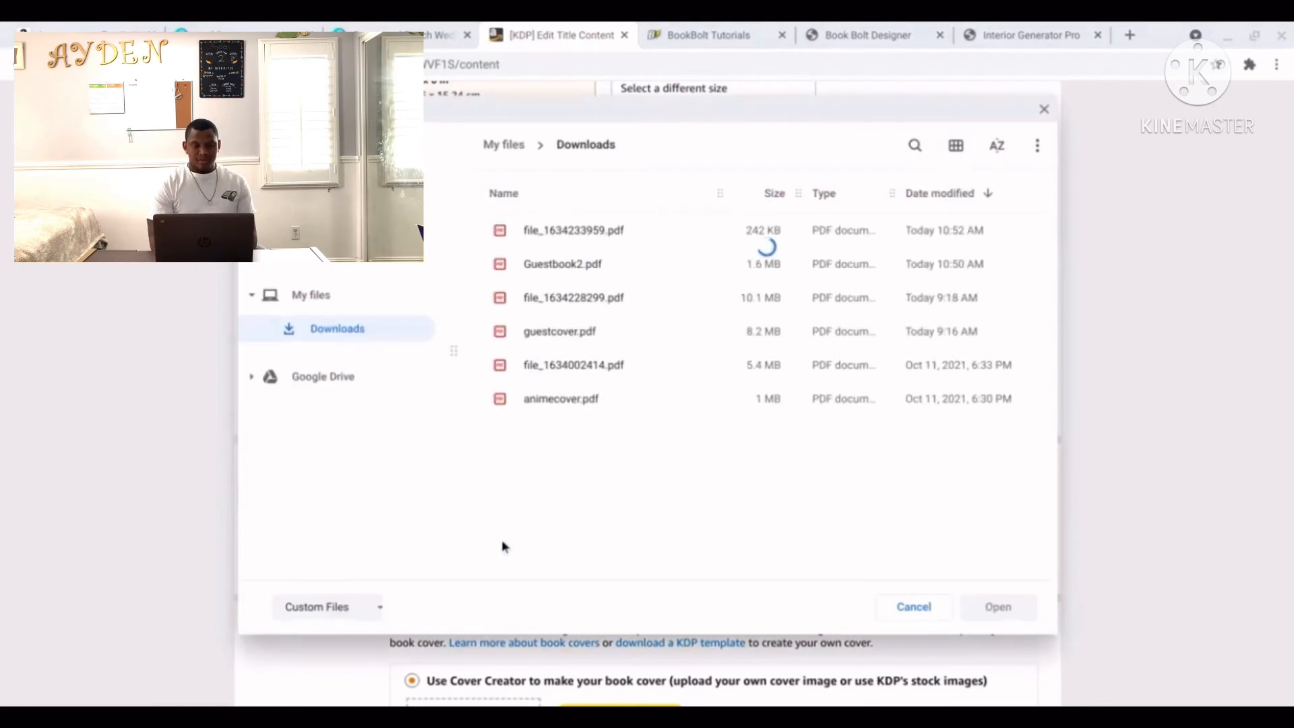
left_click(597, 236)
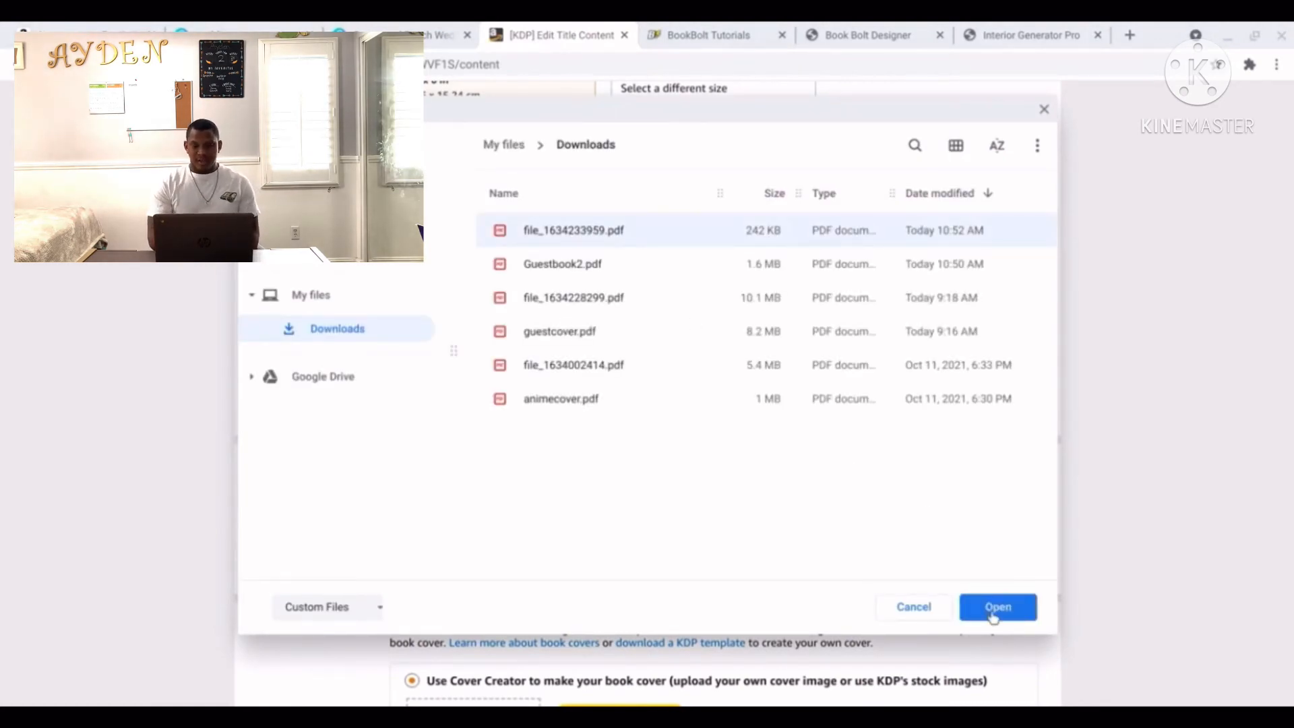
left_click(994, 623)
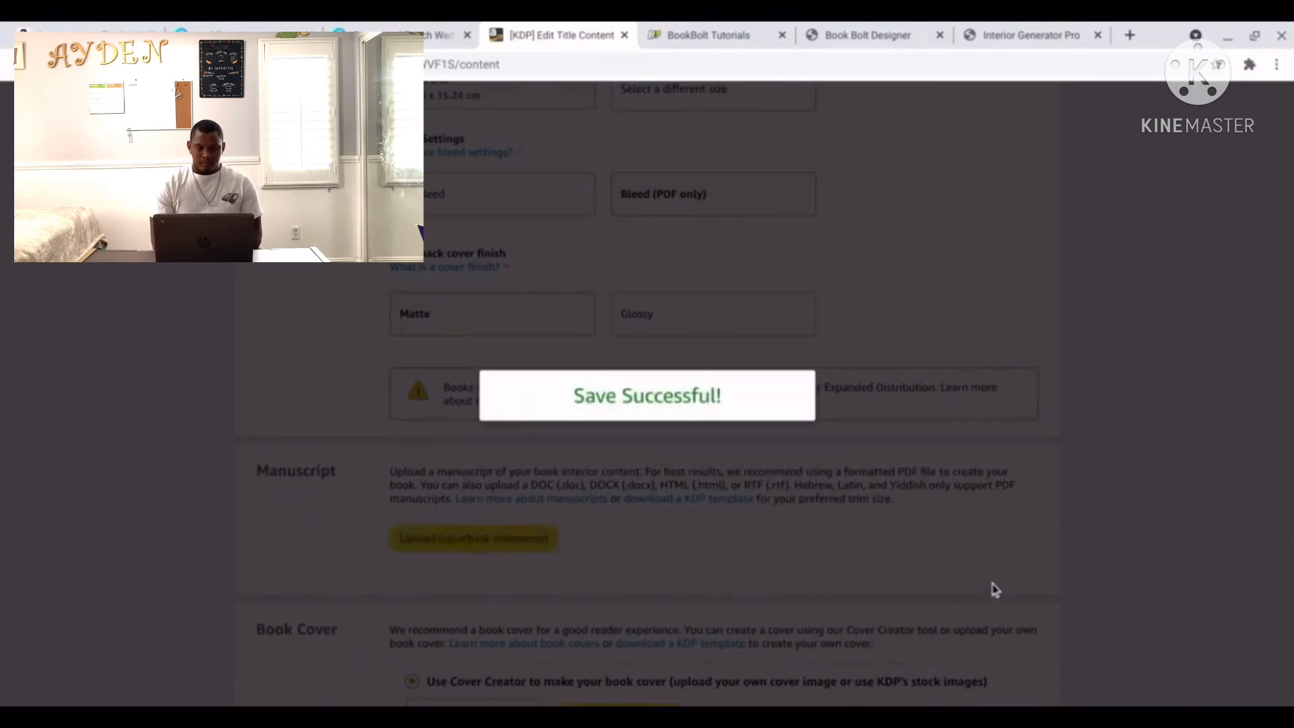
Choose standard colour interior with white paper for the ink and paper type.
scroll(993, 590, "up", 7)
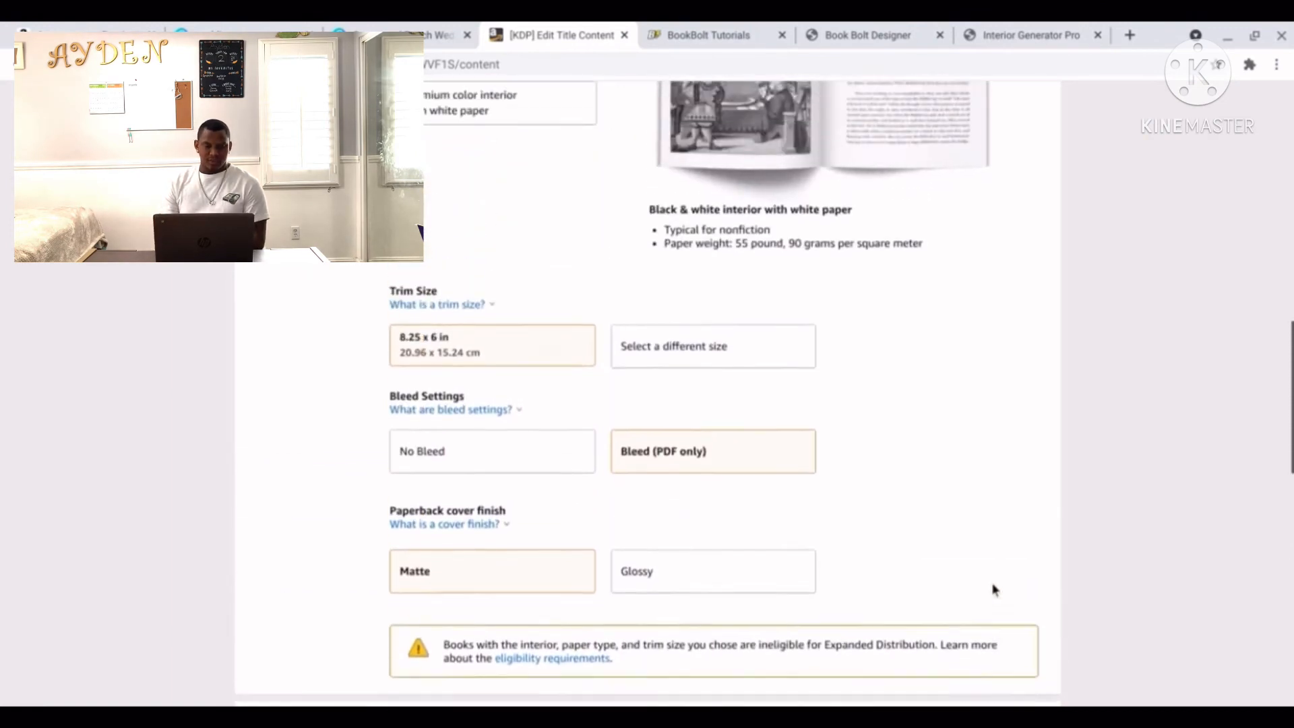
scroll(993, 590, "up", 1)
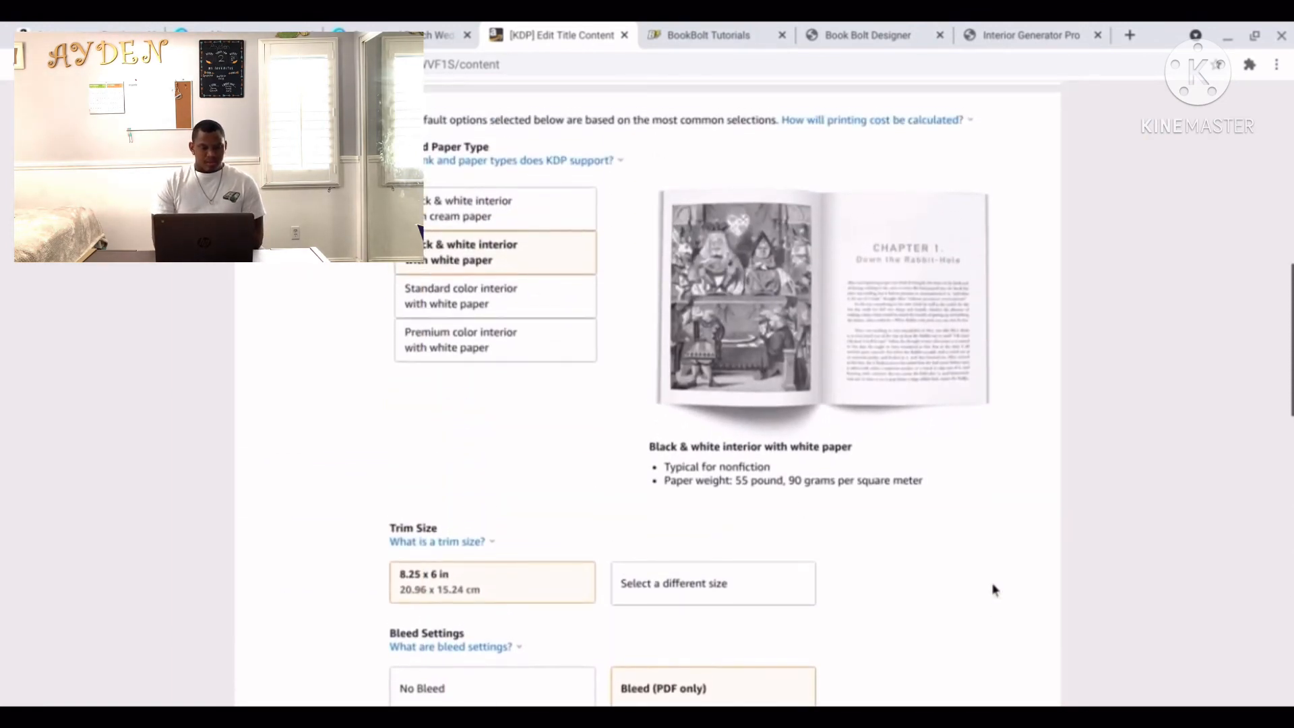
left_click(468, 303)
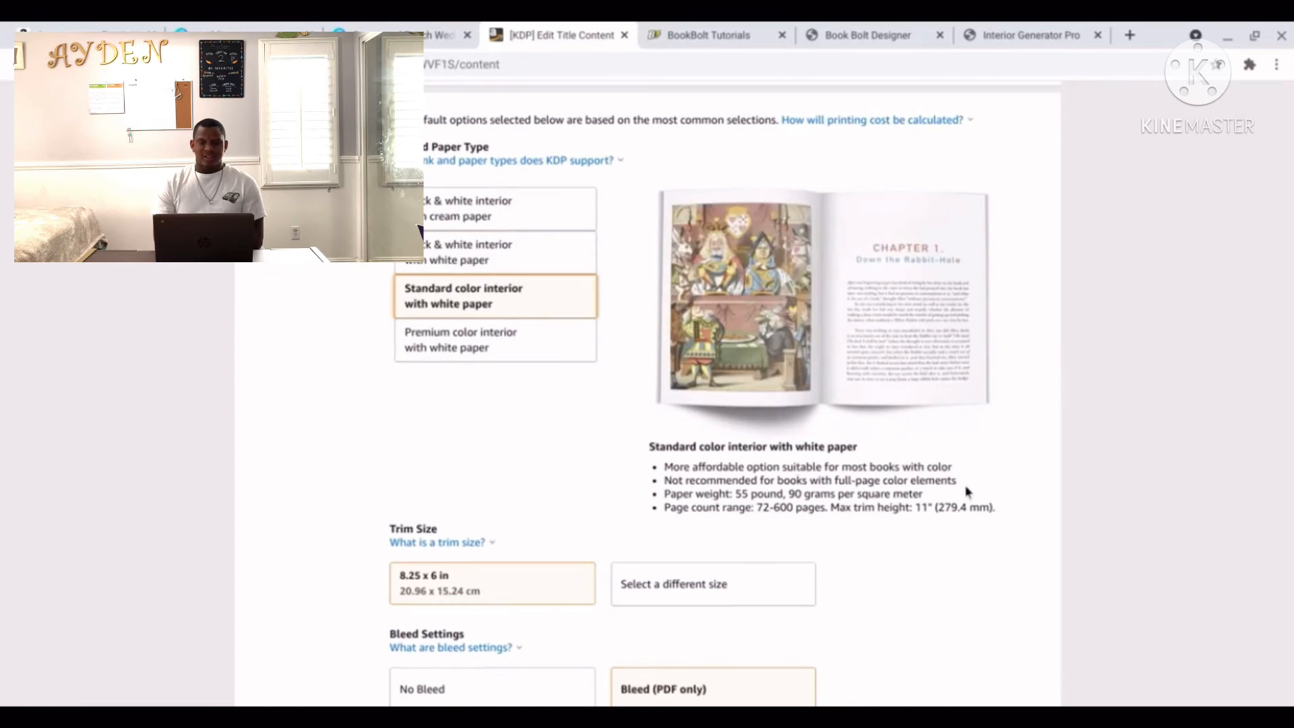
scroll(967, 492, "down", 9)
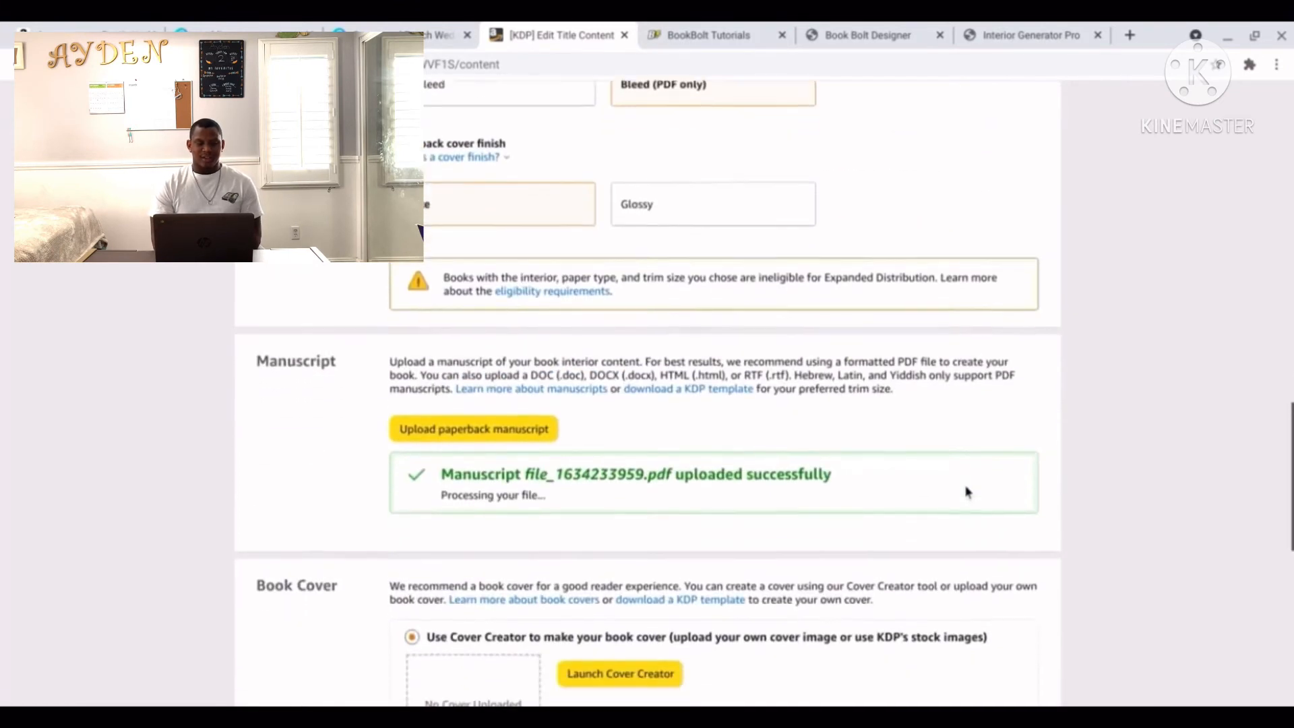
scroll(968, 491, "down", 4)
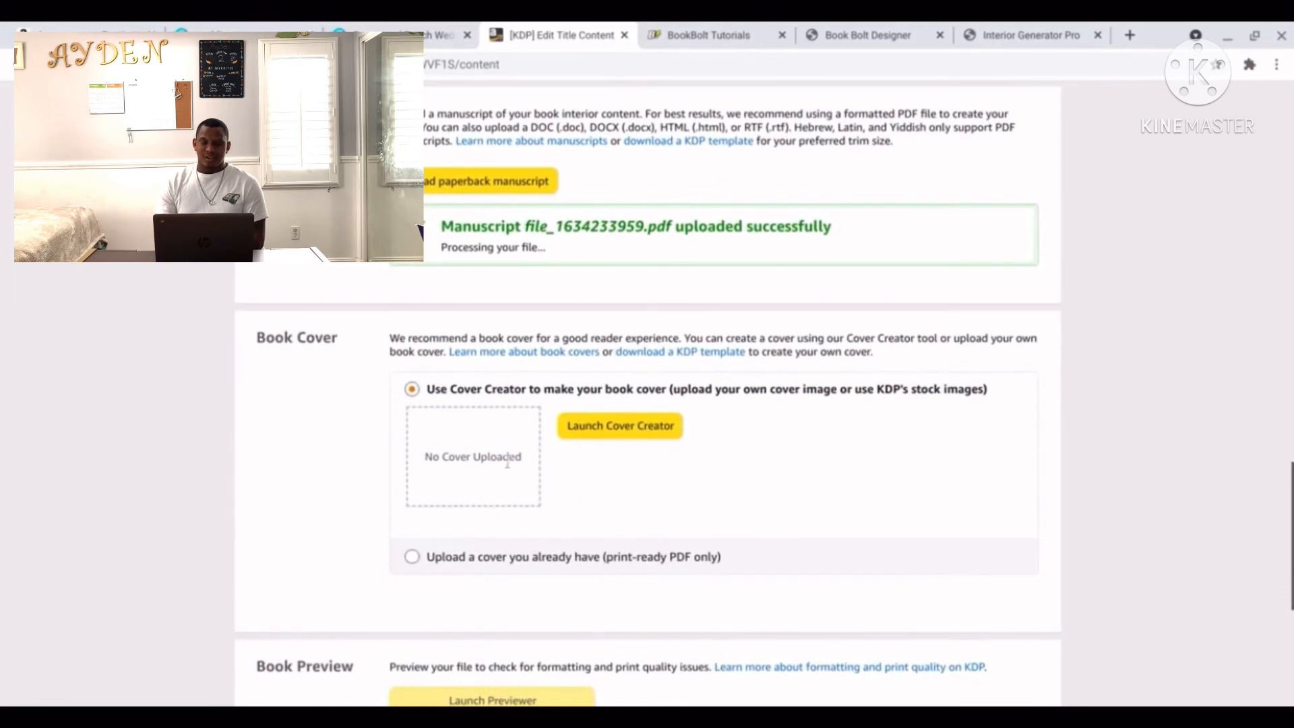
Upload Guestbook2.pdf as your own print-ready cover.
left_click(412, 556)
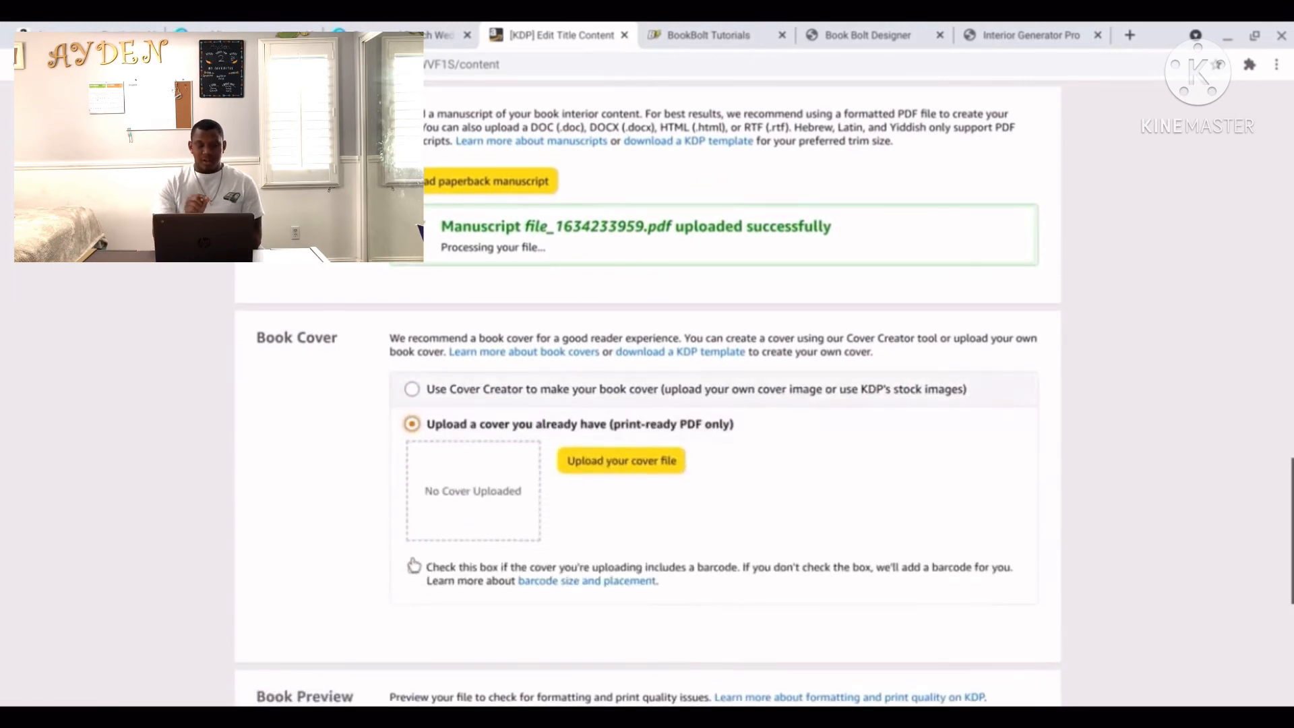
left_click(626, 459)
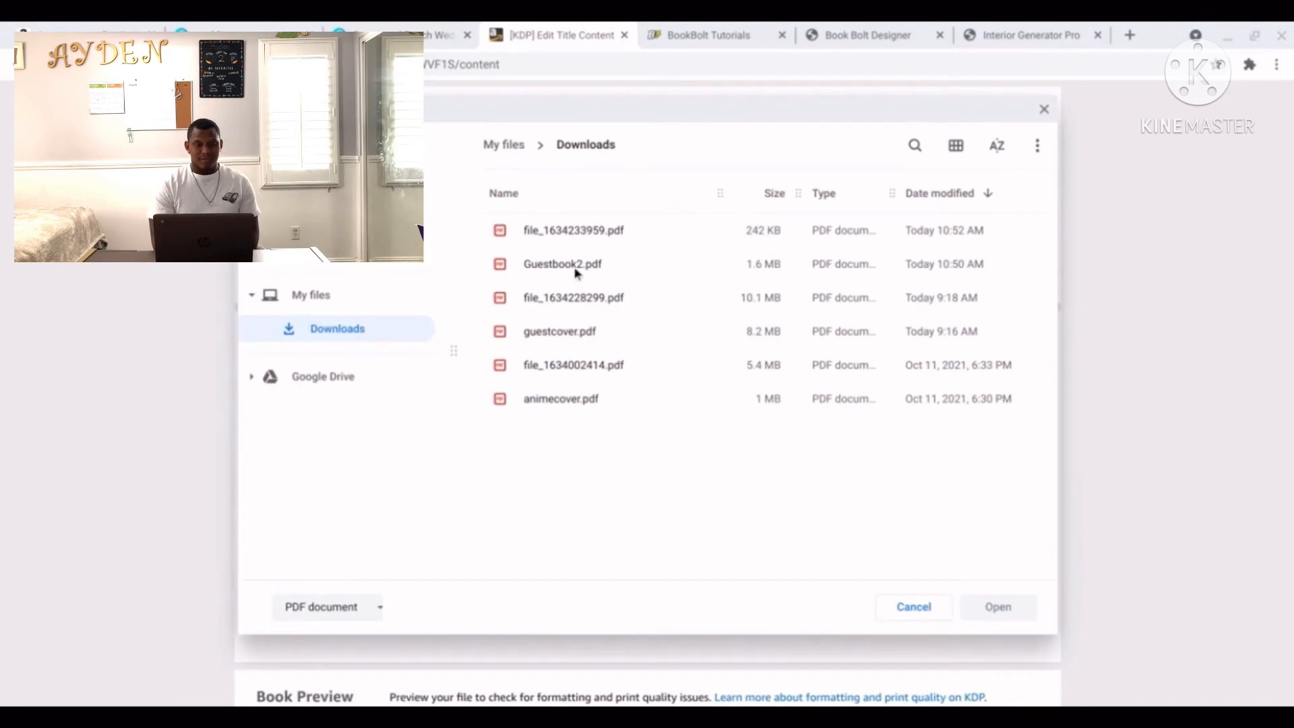
left_click(577, 268)
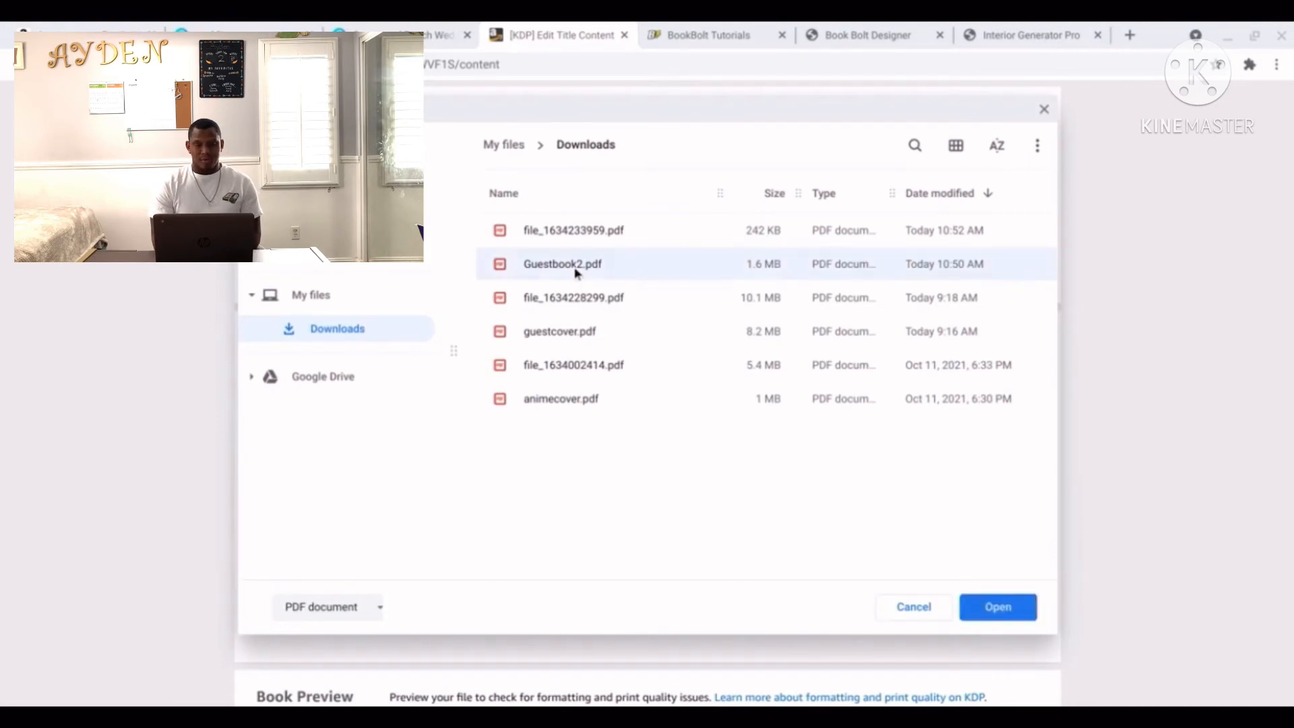
left_click(1005, 615)
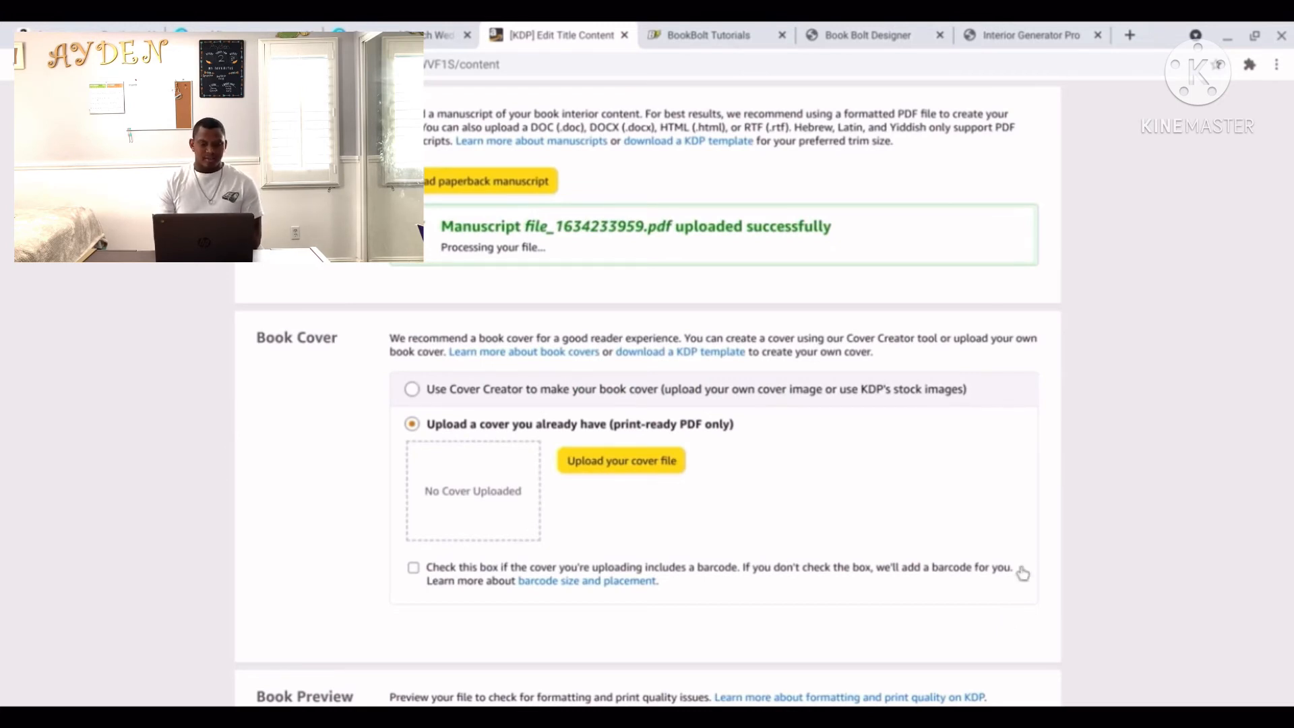
Launch the book's print previewer.
scroll(1090, 496, "down", 3)
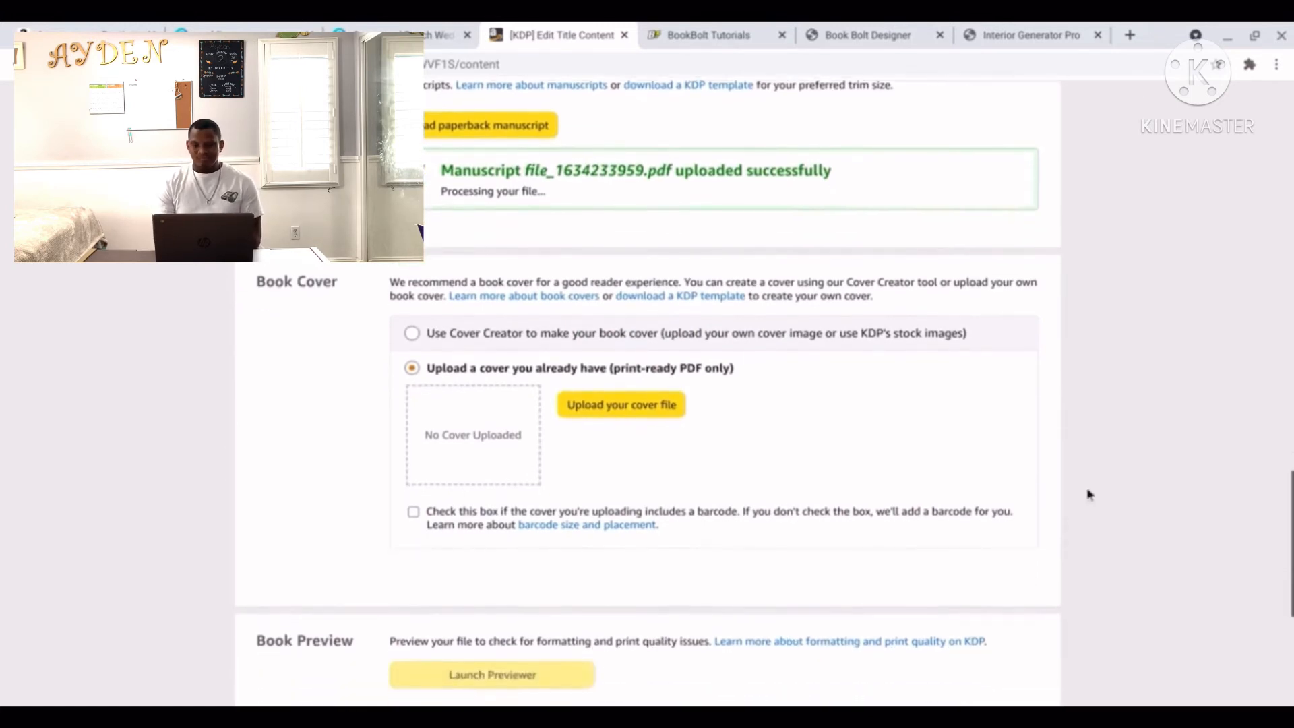
scroll(1087, 495, "down", 2)
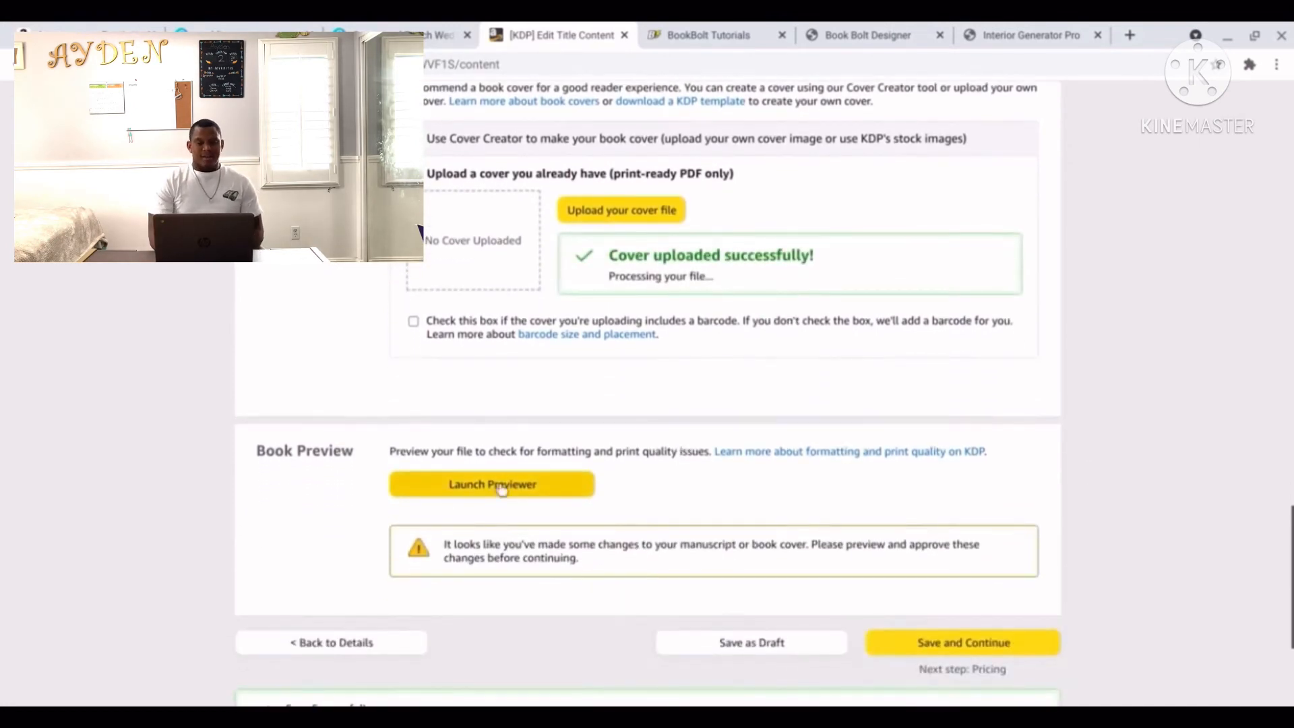
left_click(479, 491)
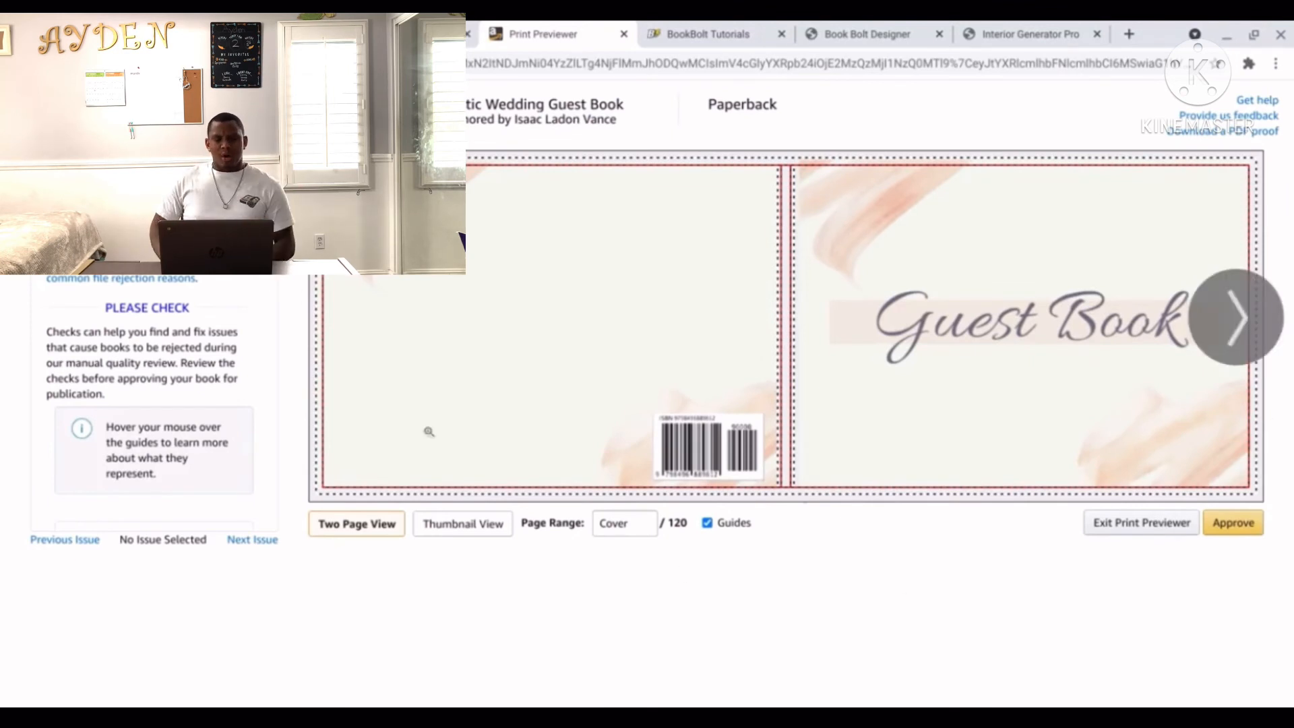
Page from the cover to pages 2-3 and back to the cover, then approve the preview.
left_click(1230, 321)
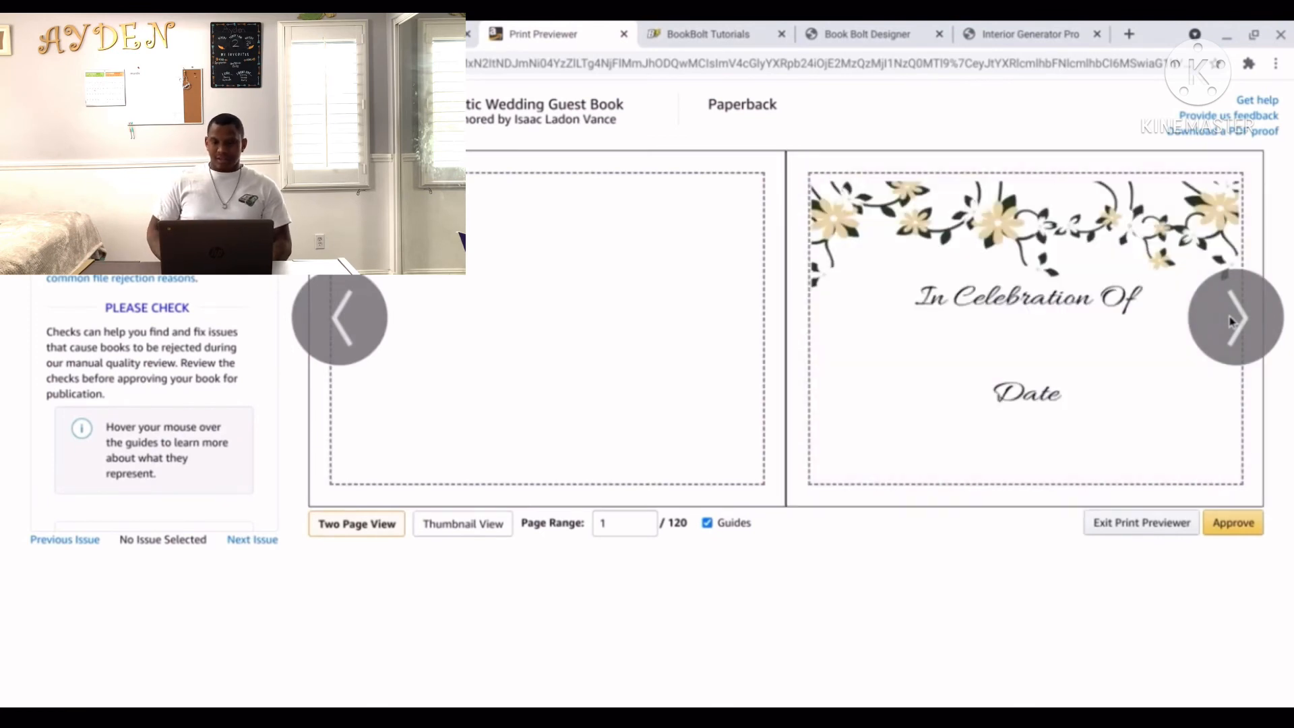
left_click(1230, 320)
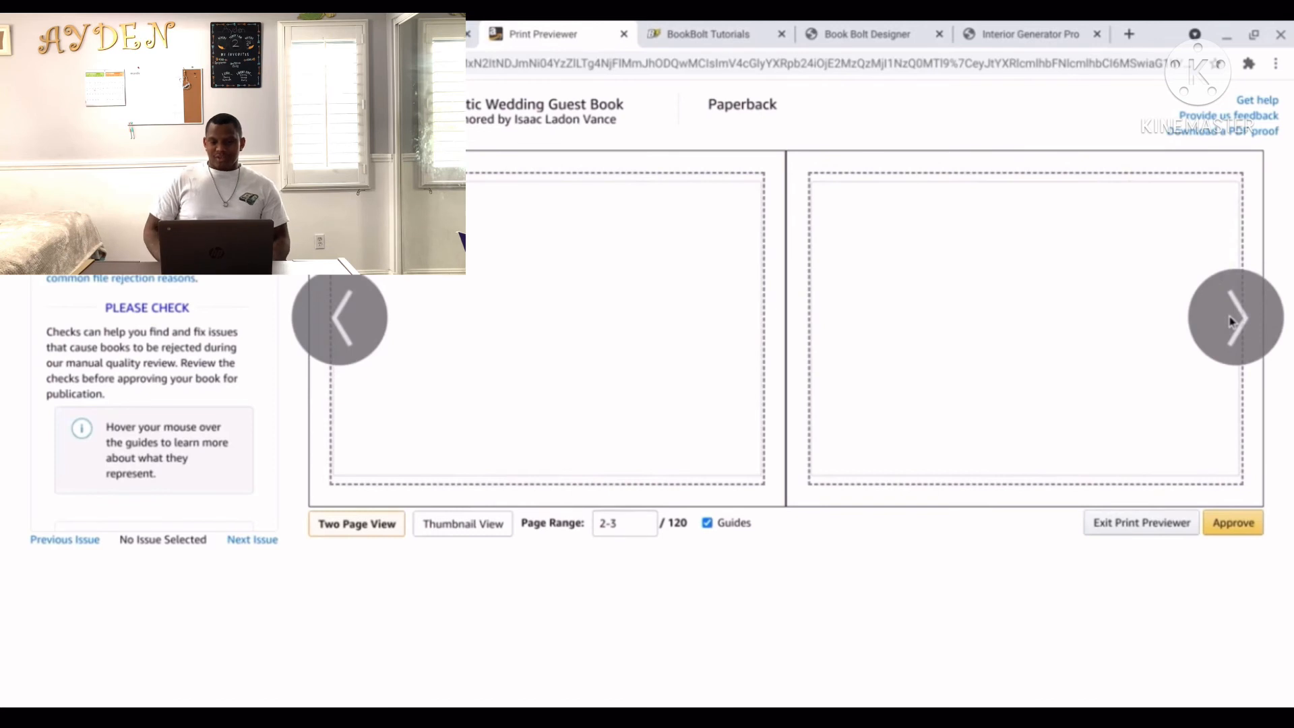
left_click(350, 308)
left_click(349, 308)
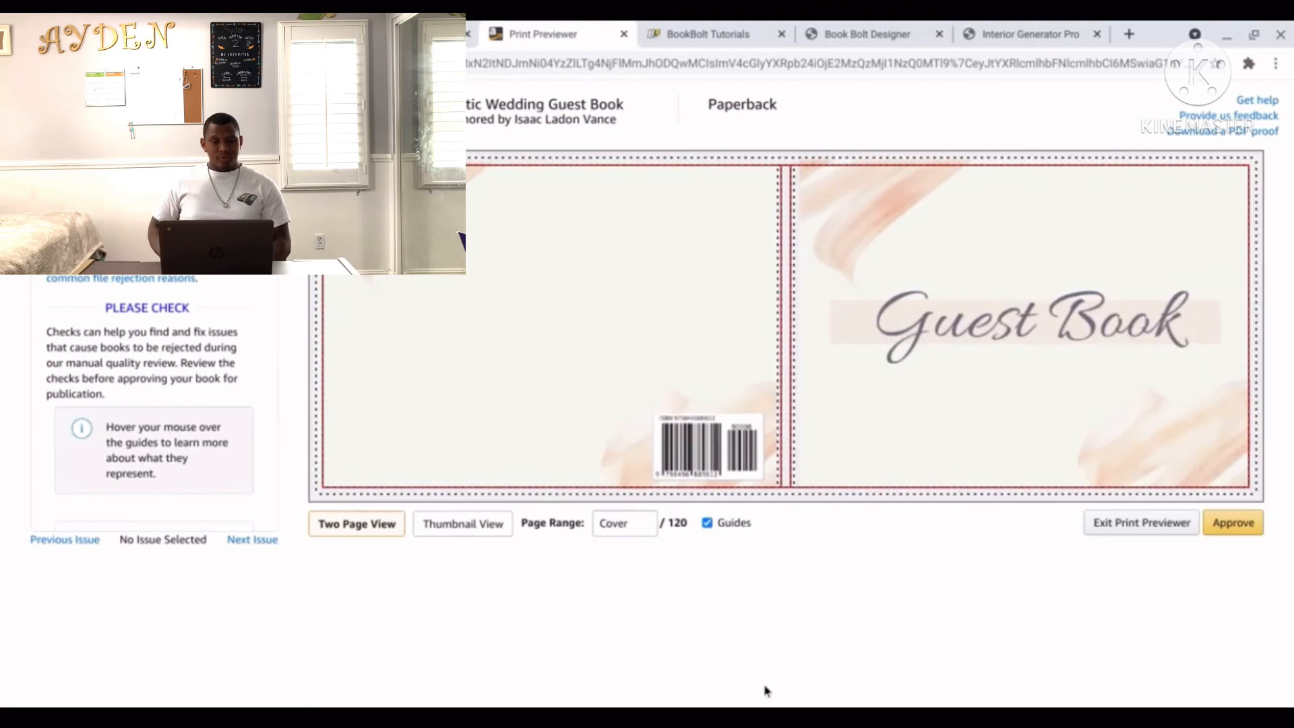
left_click(1226, 533)
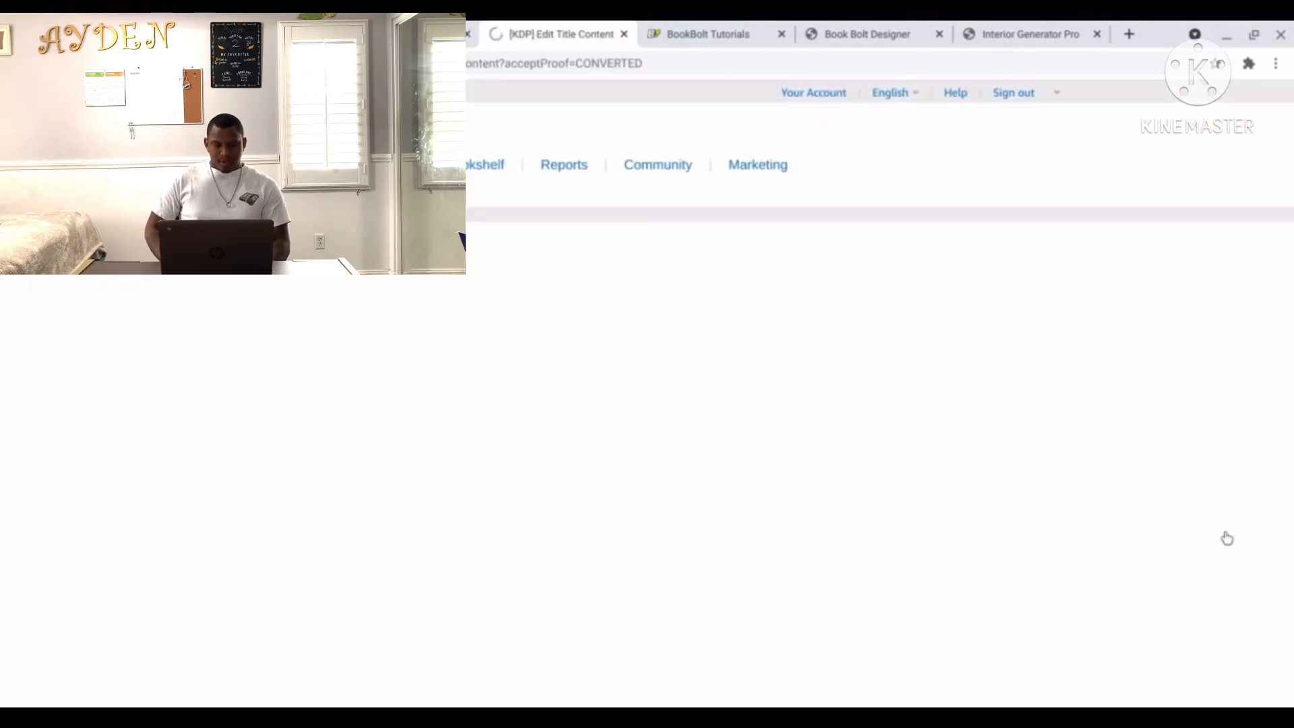
Review the summary with its $5.17 printing cost and save the paperback content.
scroll(1130, 532, "down", 10)
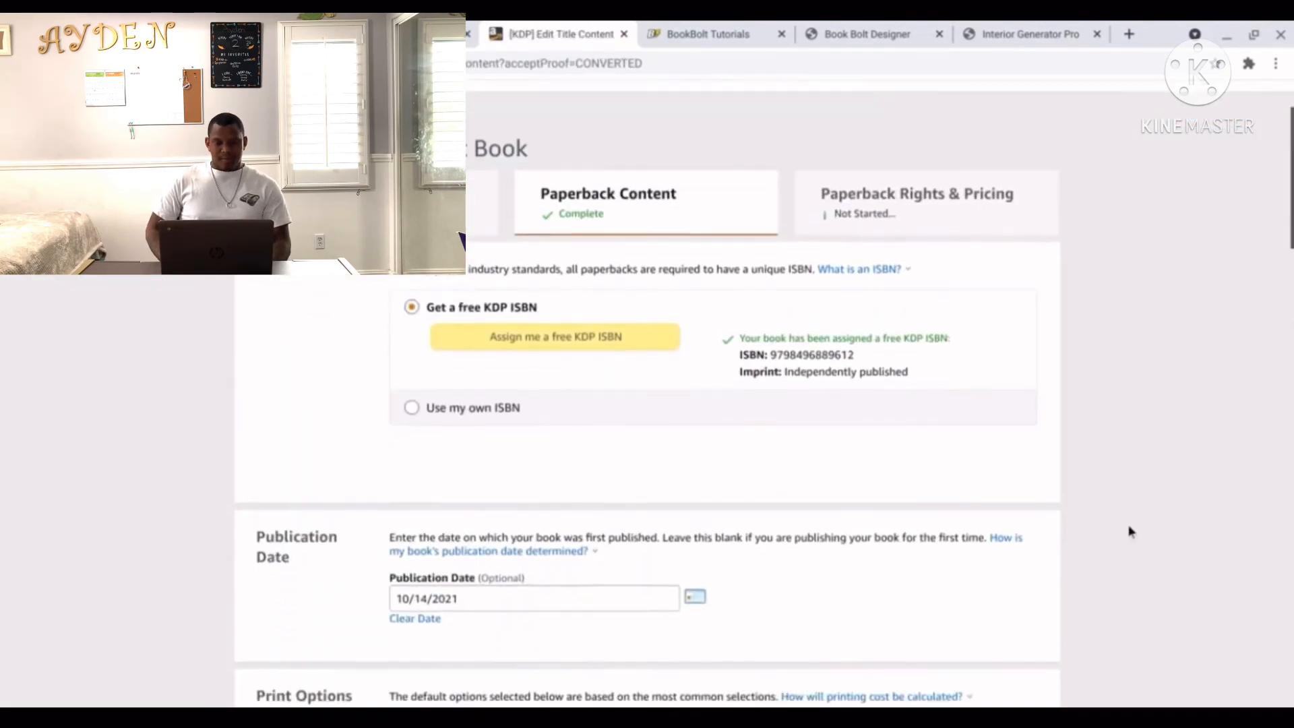
scroll(1130, 531, "down", 15)
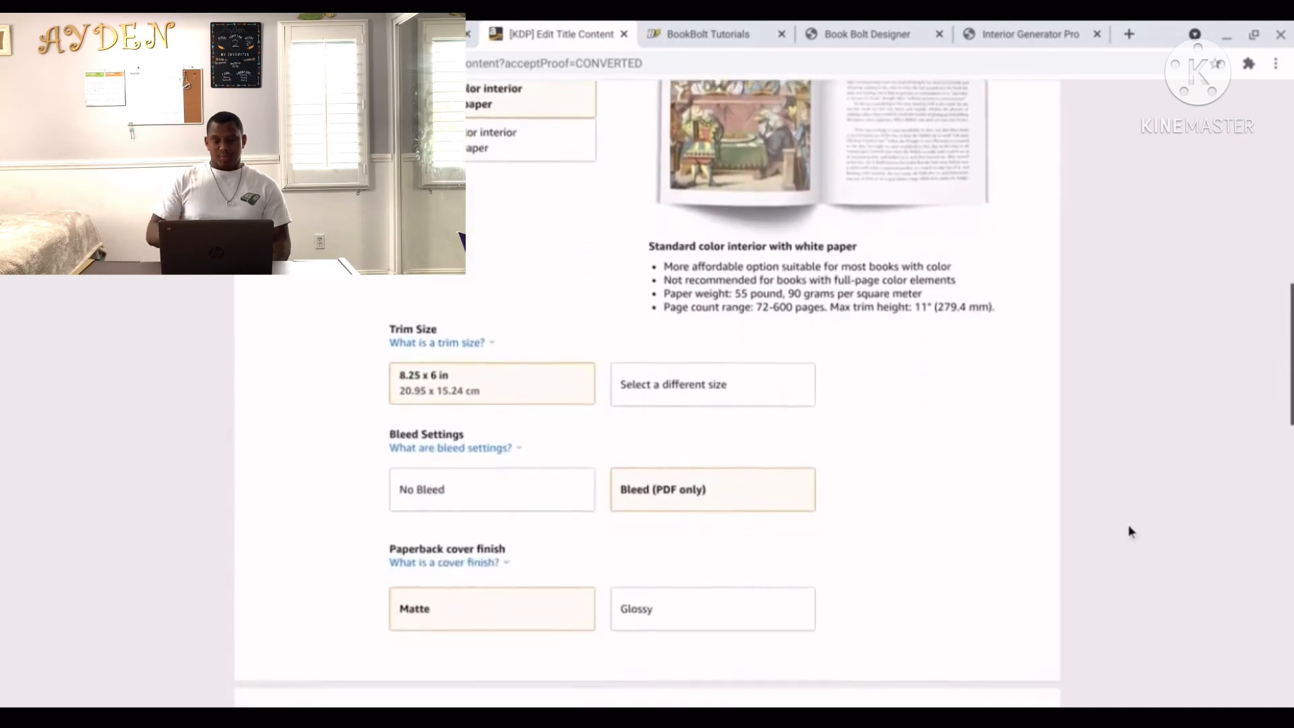
scroll(1130, 532, "down", 4)
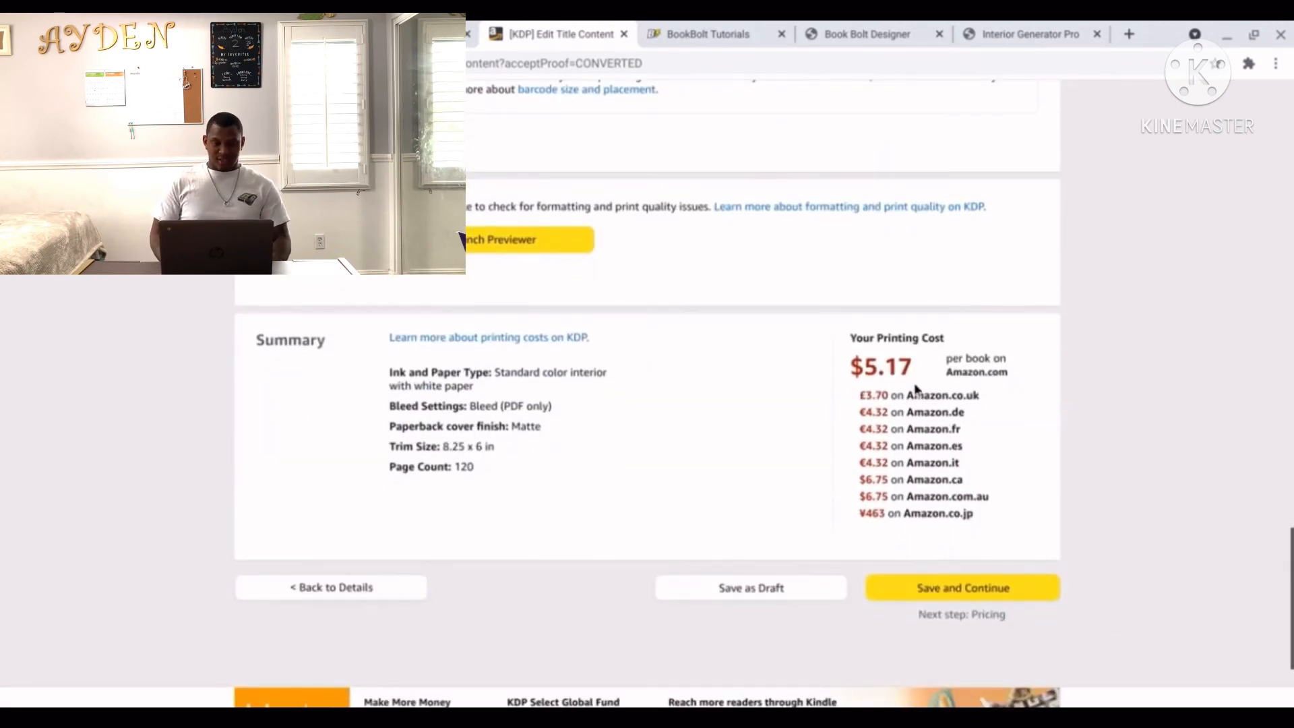
left_click(991, 601)
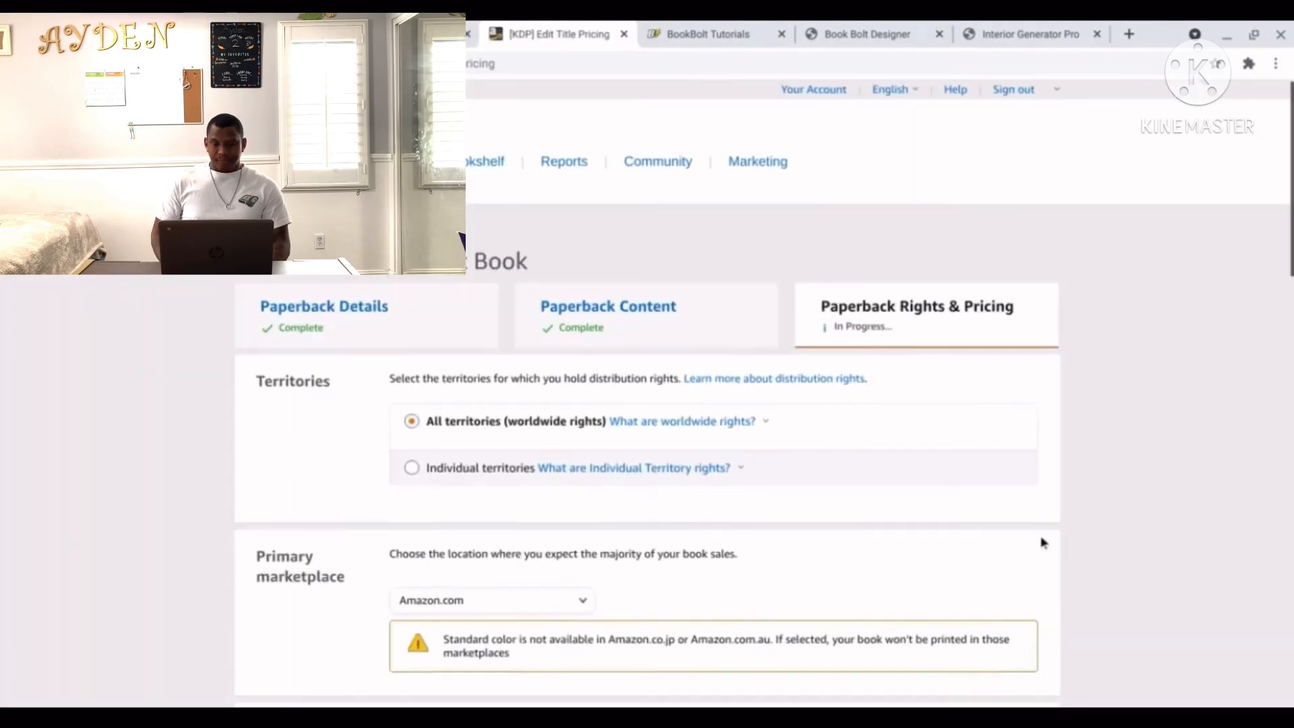
Enter a $14.99 Amazon.com list price and dismiss the minimum list price explanation.
scroll(1040, 540, "down", 3)
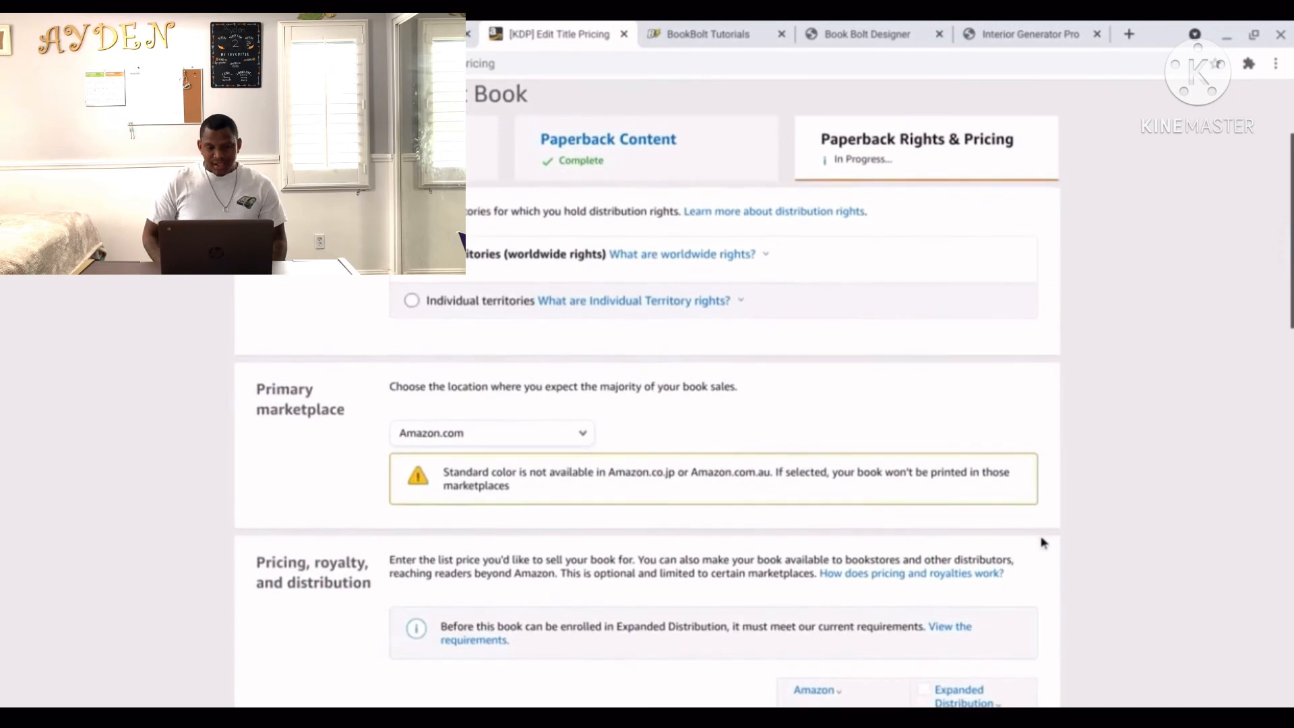
scroll(1042, 541, "down", 1)
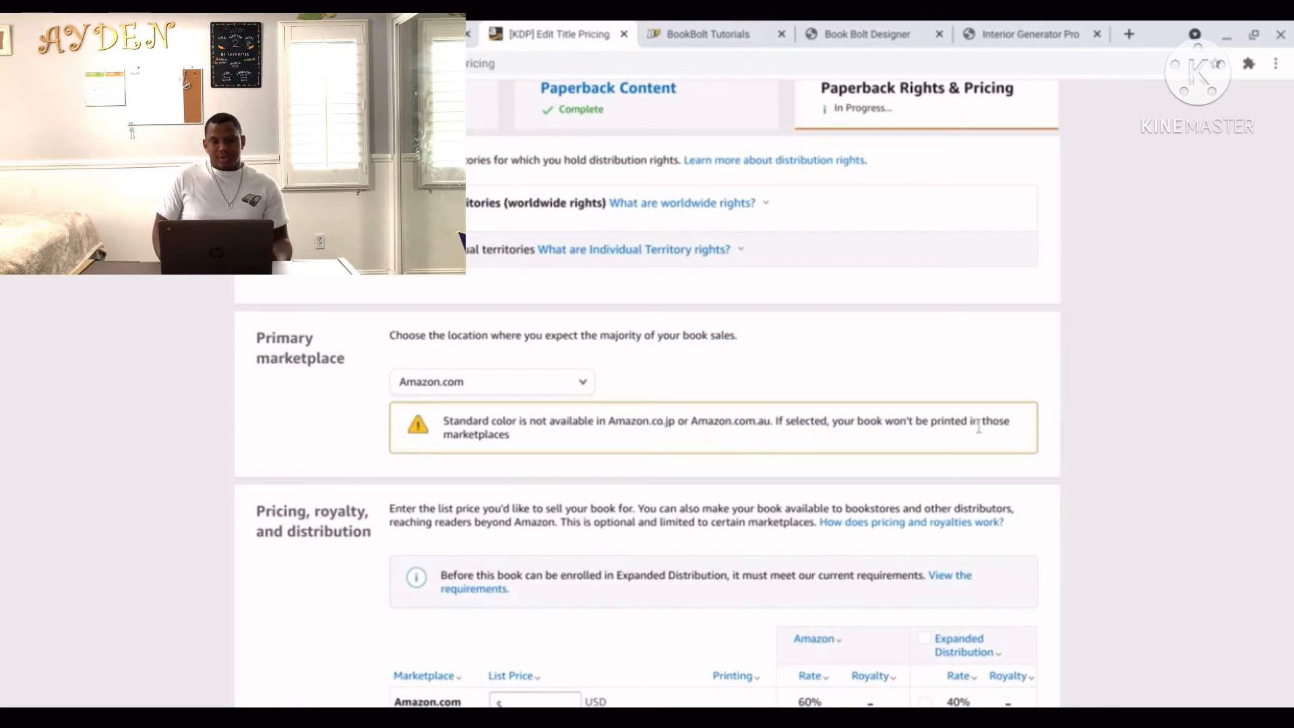
scroll(1107, 451, "down", 5)
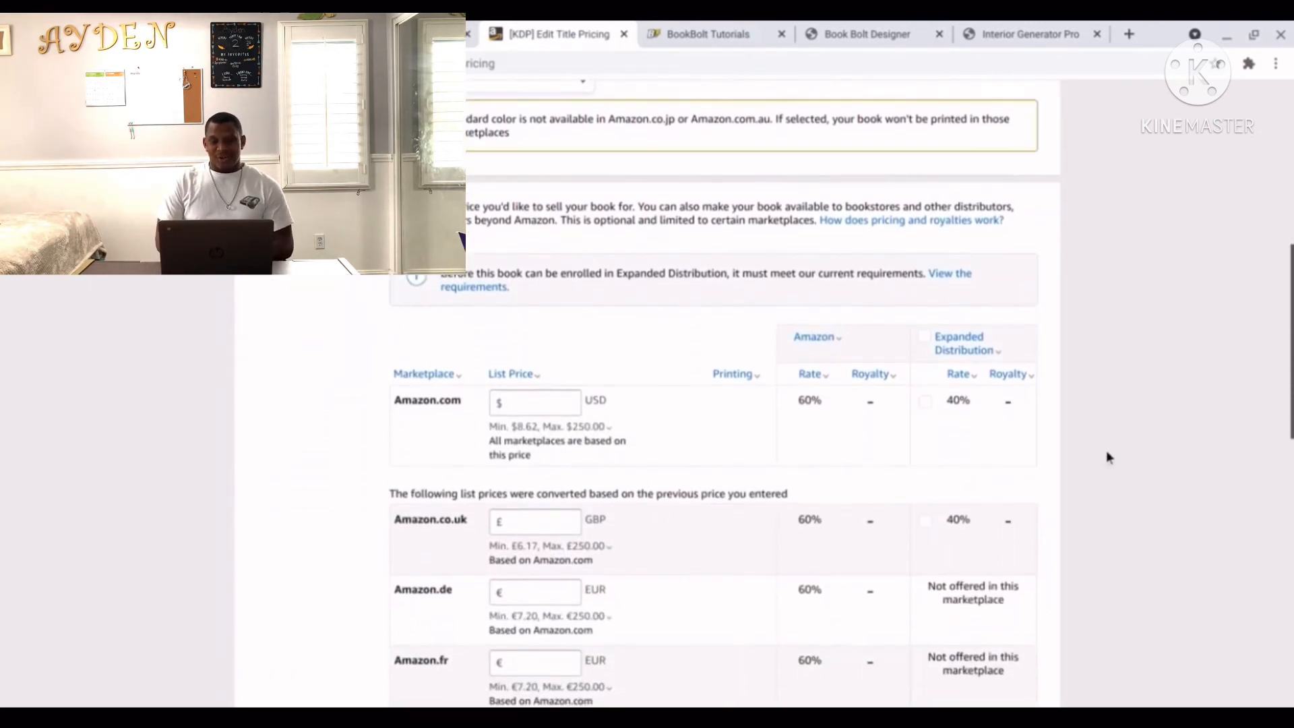
left_click(557, 403)
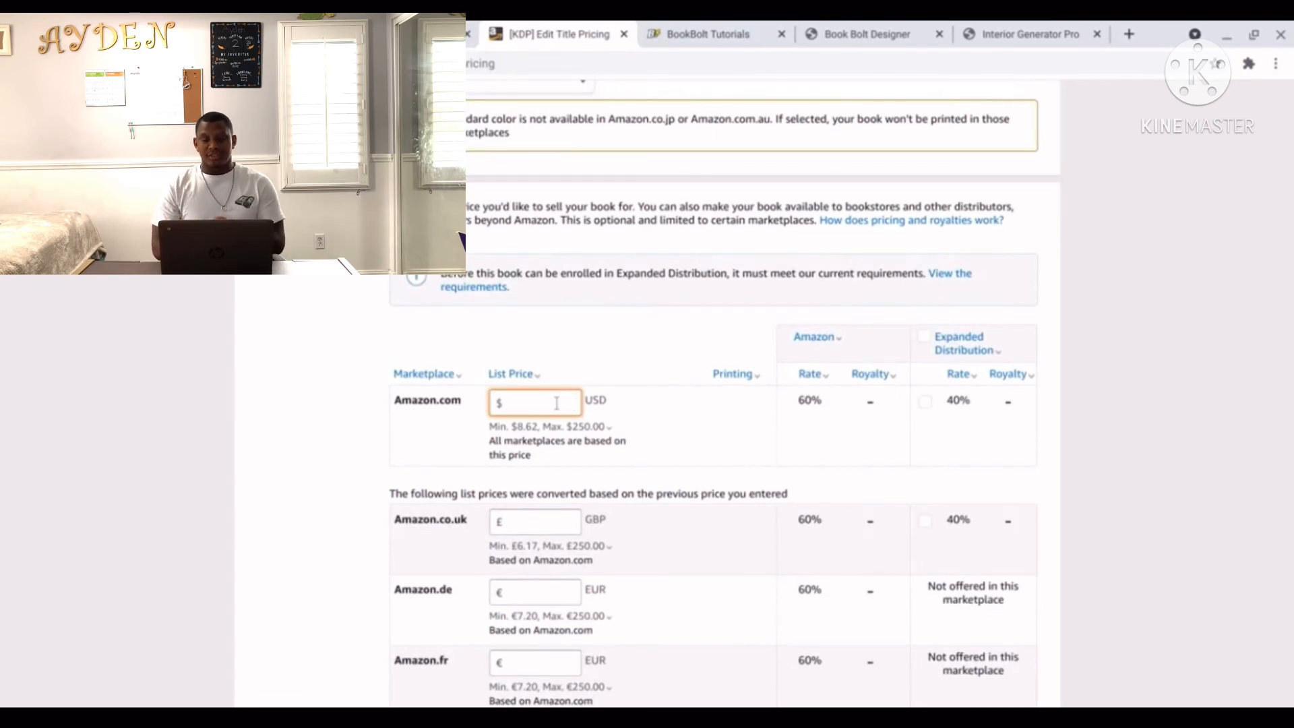
type("14")
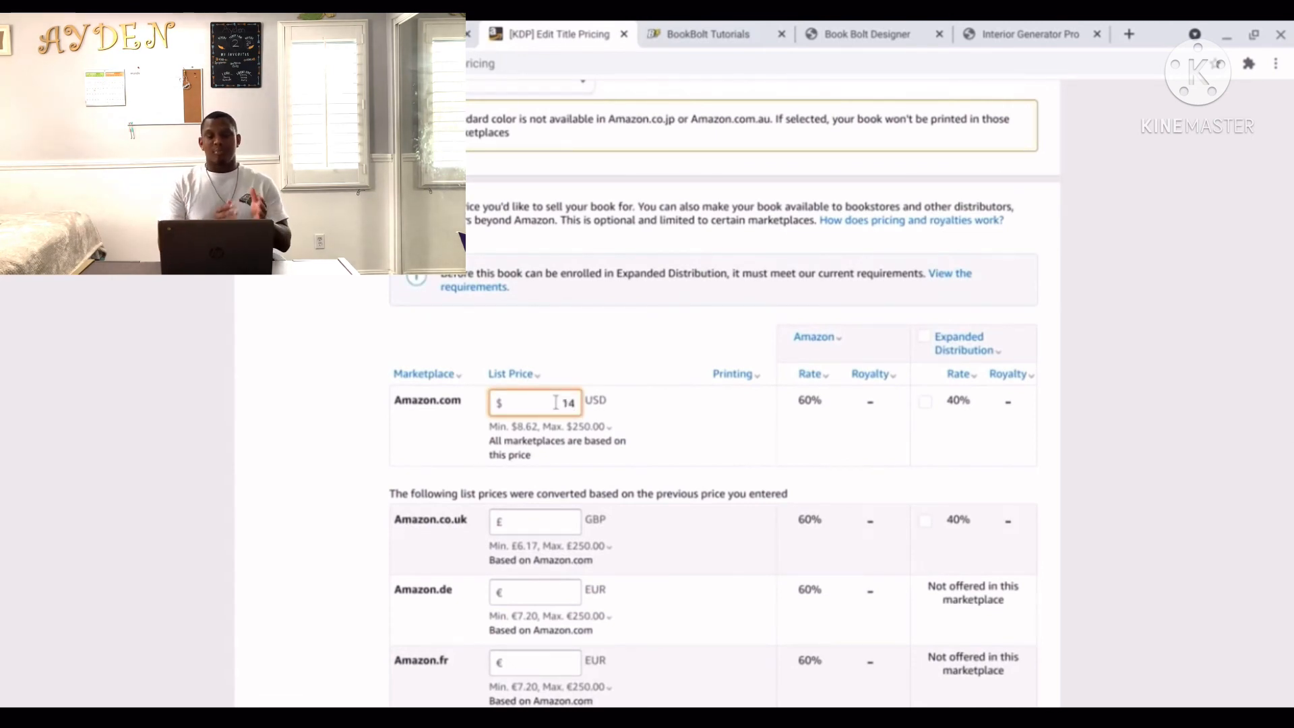
type(".99")
left_click(593, 426)
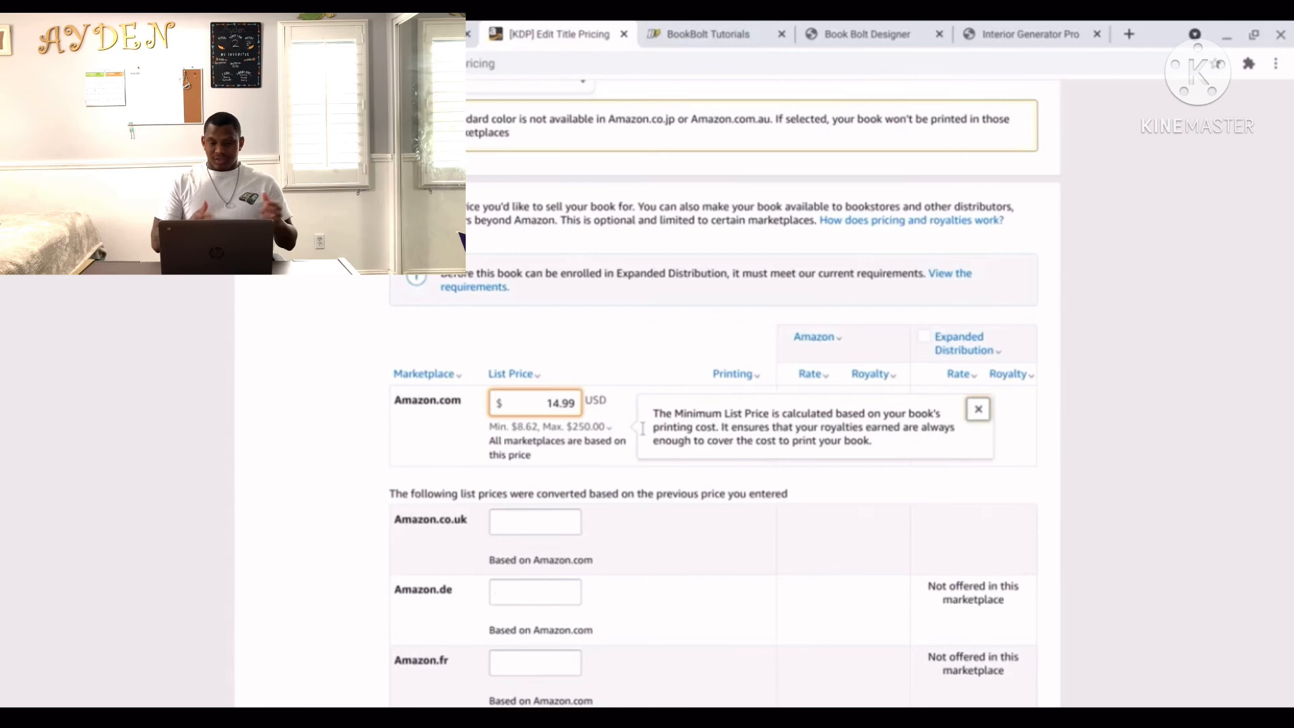
left_click(626, 458)
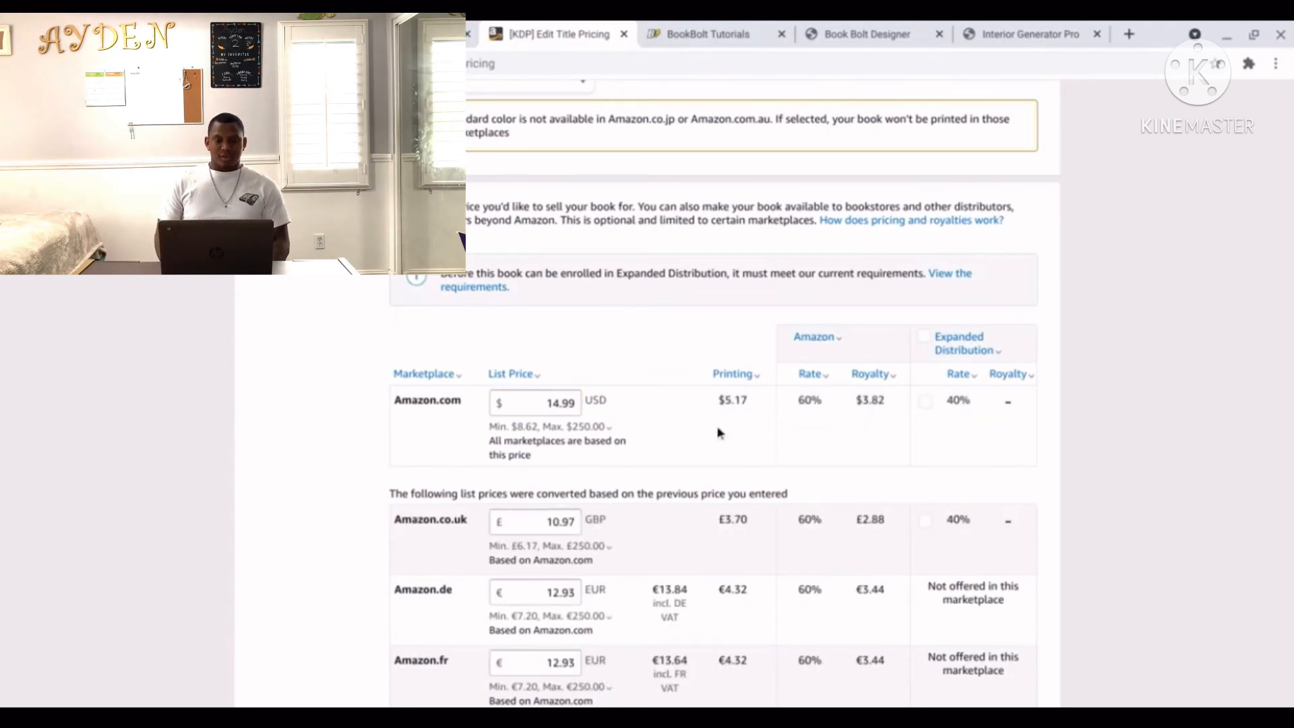
Change the Amazon.com list price to $16.99, giving a $5.02 royalty.
left_click(577, 405)
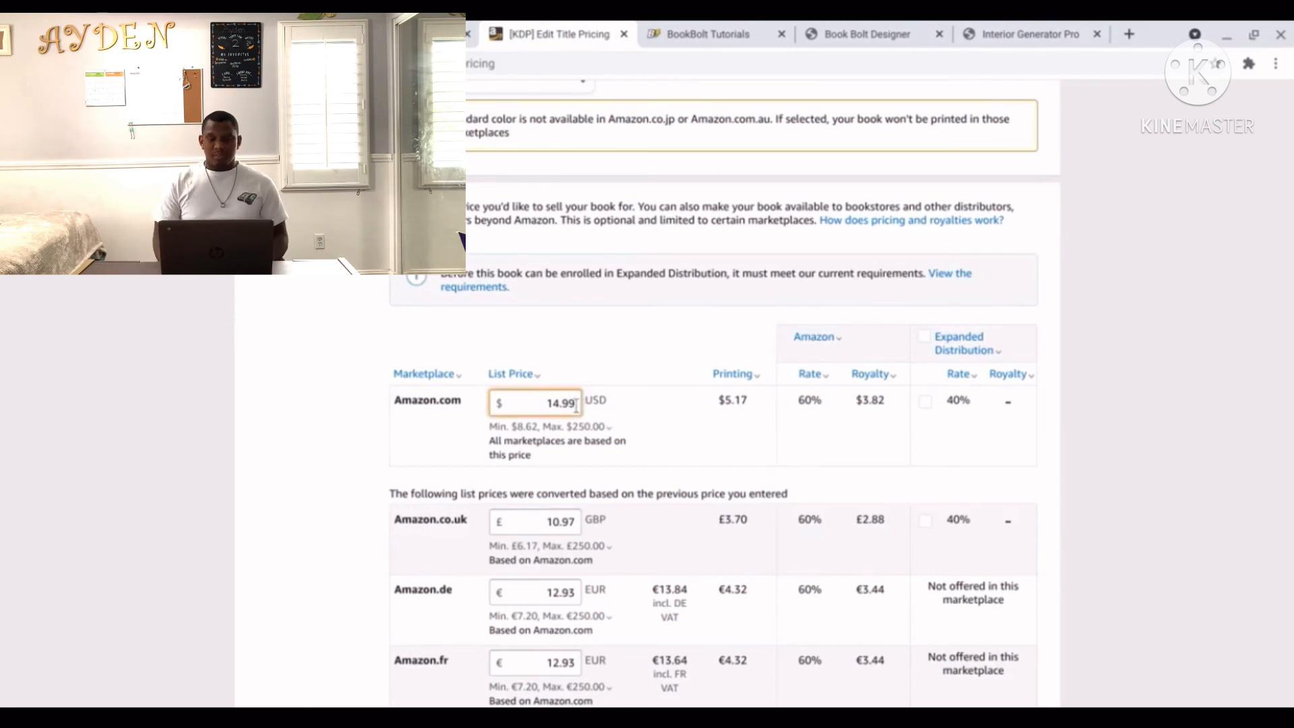
key("BackSpace")
key("BackSpace")
key("BackSpace")
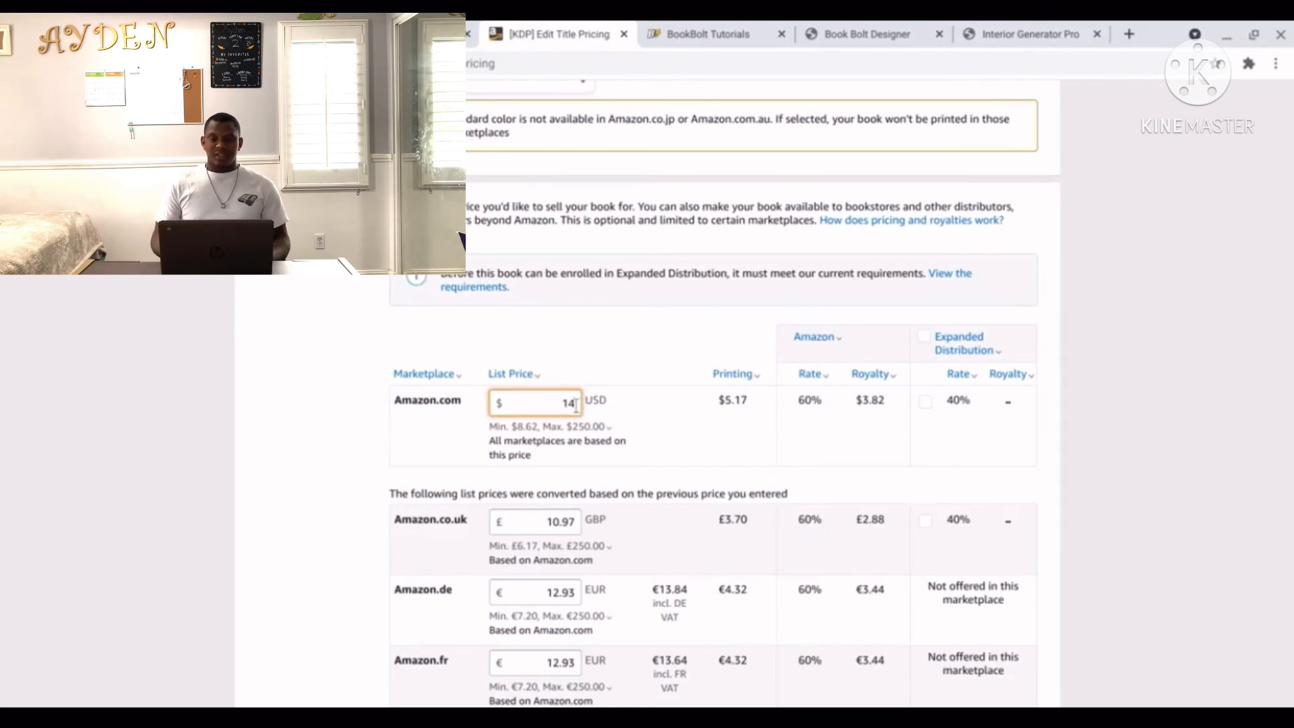
type("6.99")
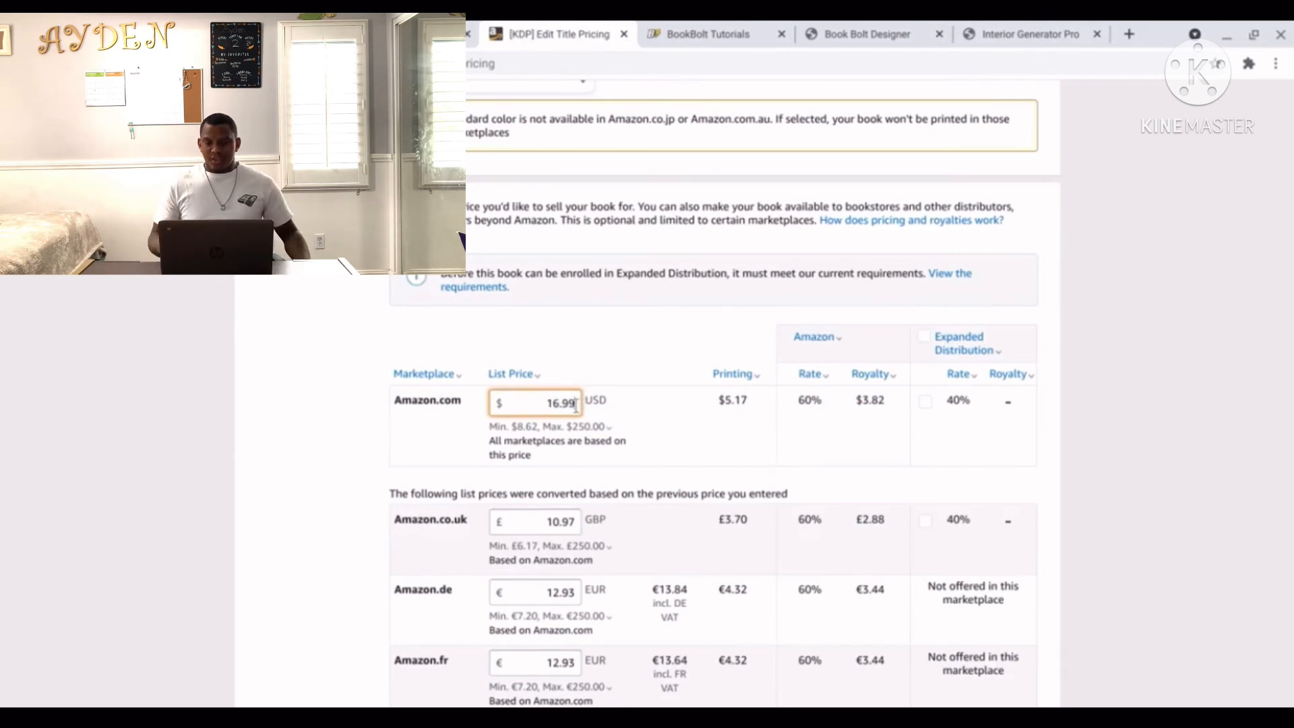
left_click(648, 436)
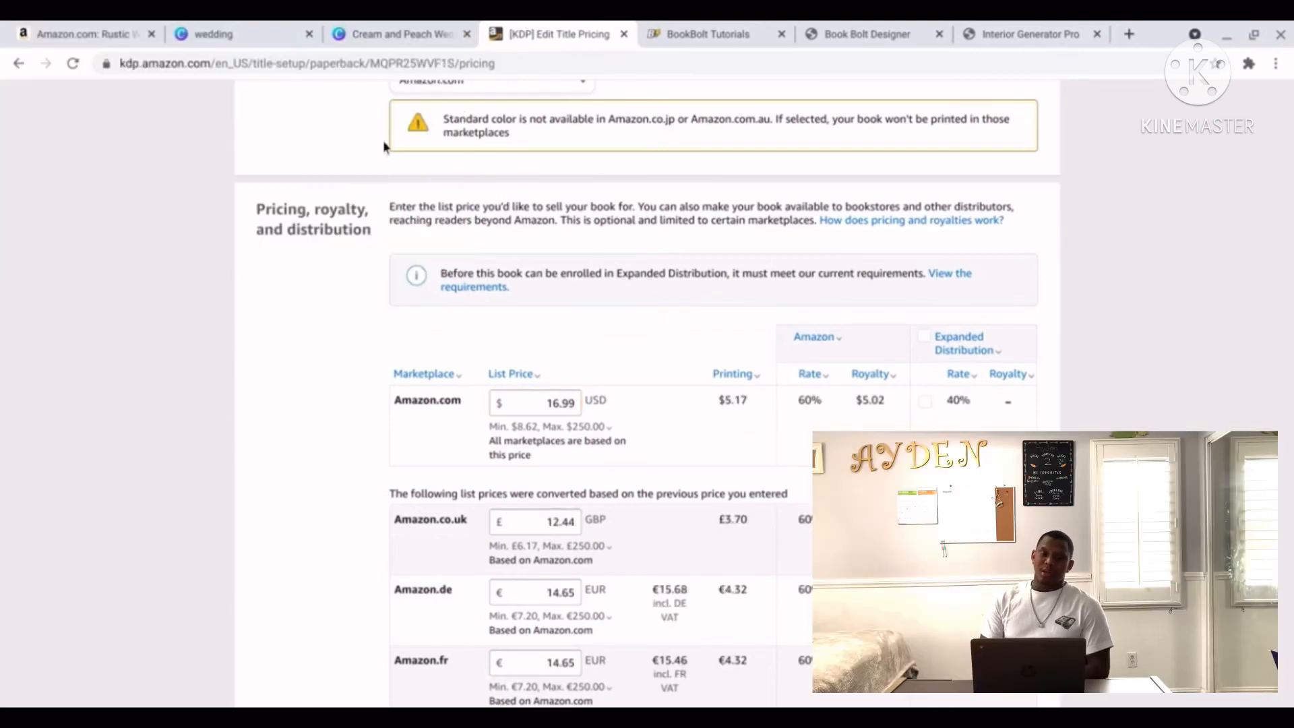
Search Amazon for 'wedding guest book blank pages' and browse competitors priced about $16.95–$39.95.
left_click(124, 35)
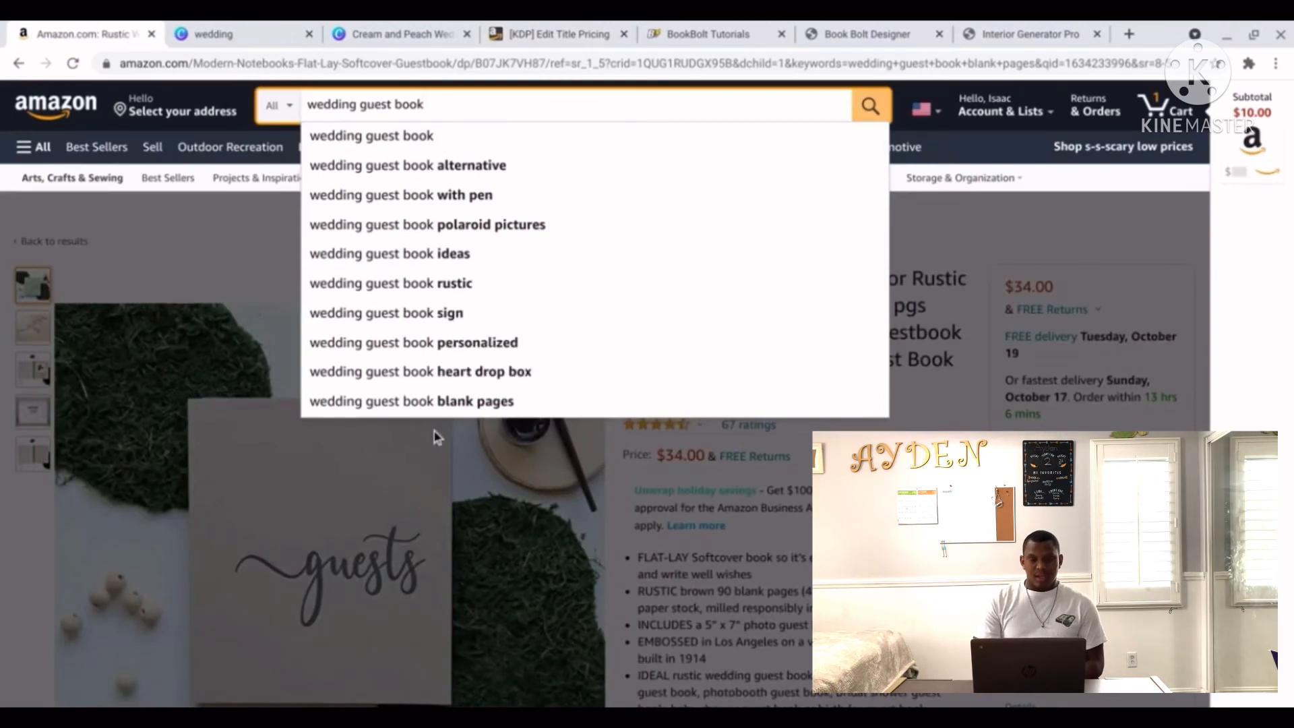
left_click(447, 407)
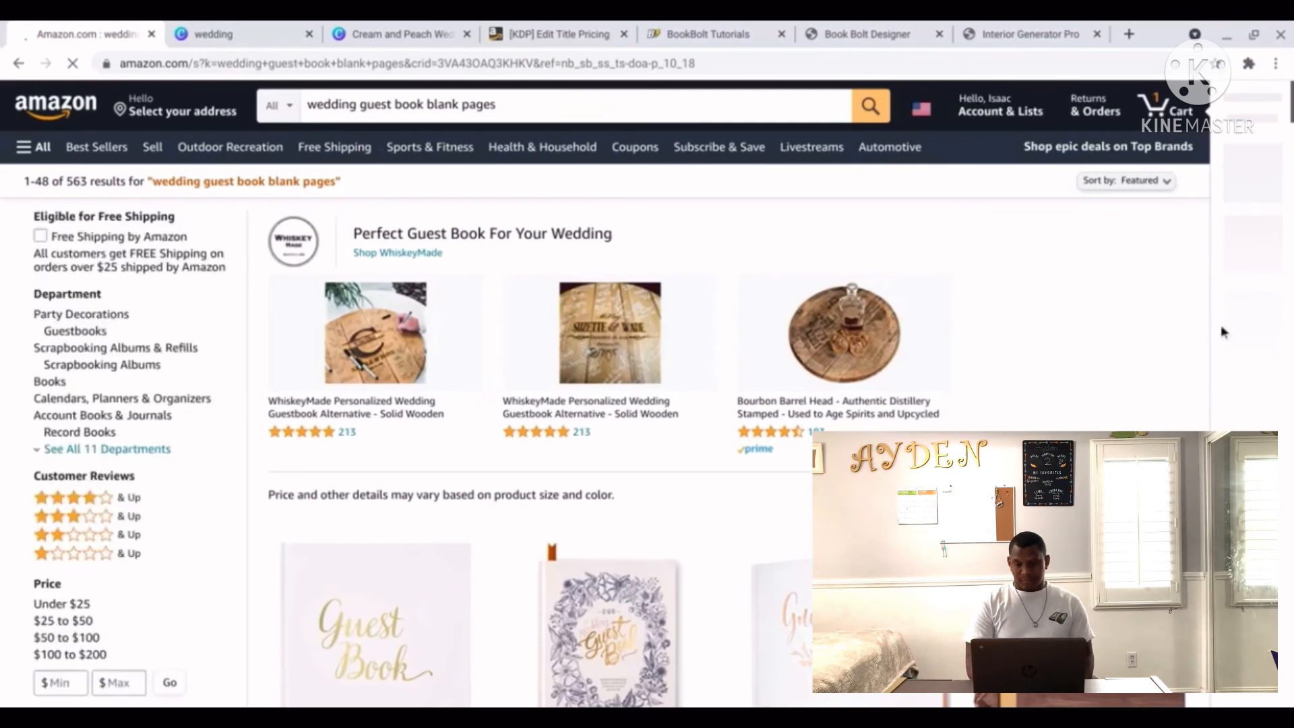
scroll(1207, 327, "down", 4)
scroll(1221, 328, "down", 6)
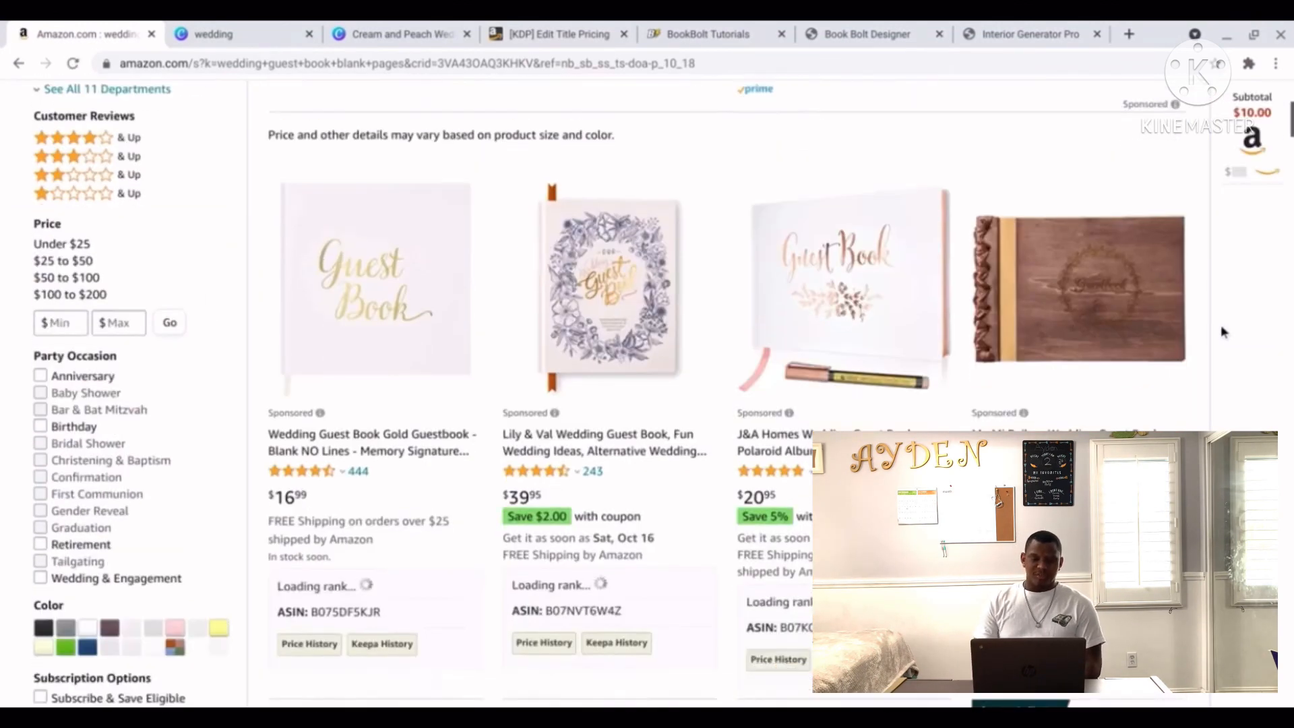
scroll(1219, 325, "down", 3)
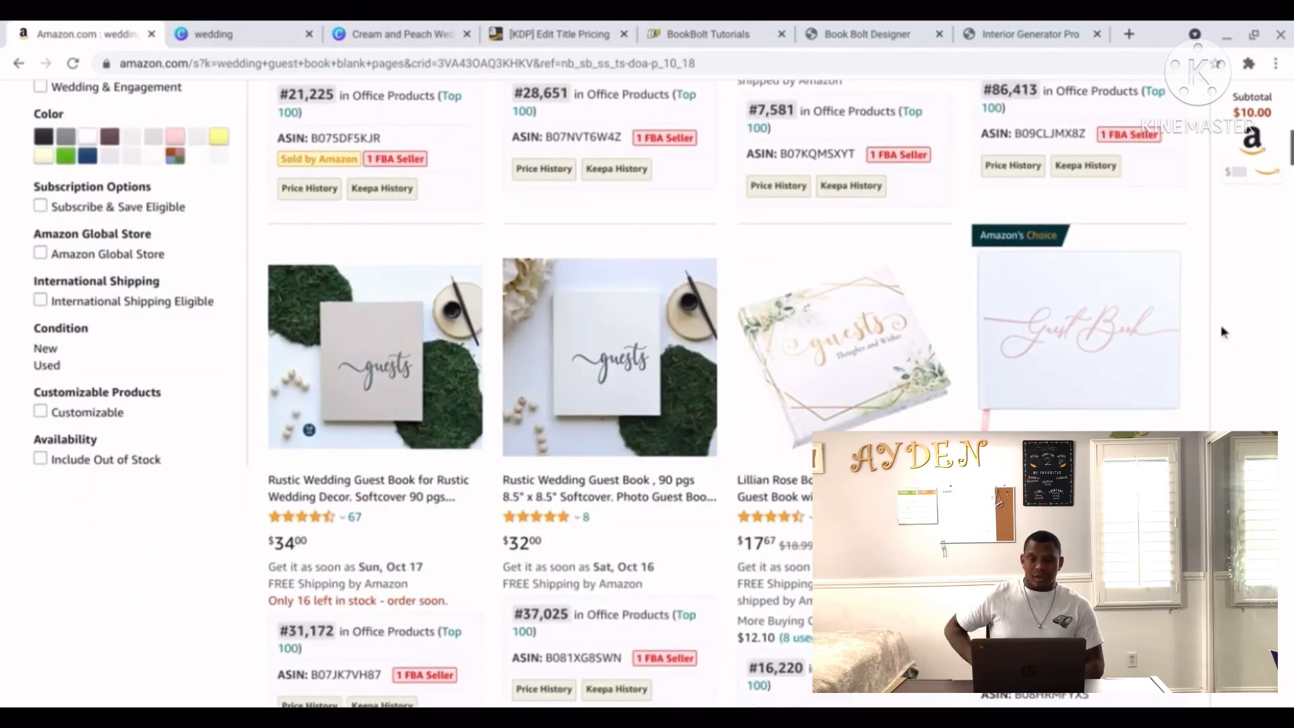
scroll(1219, 325, "down", 2)
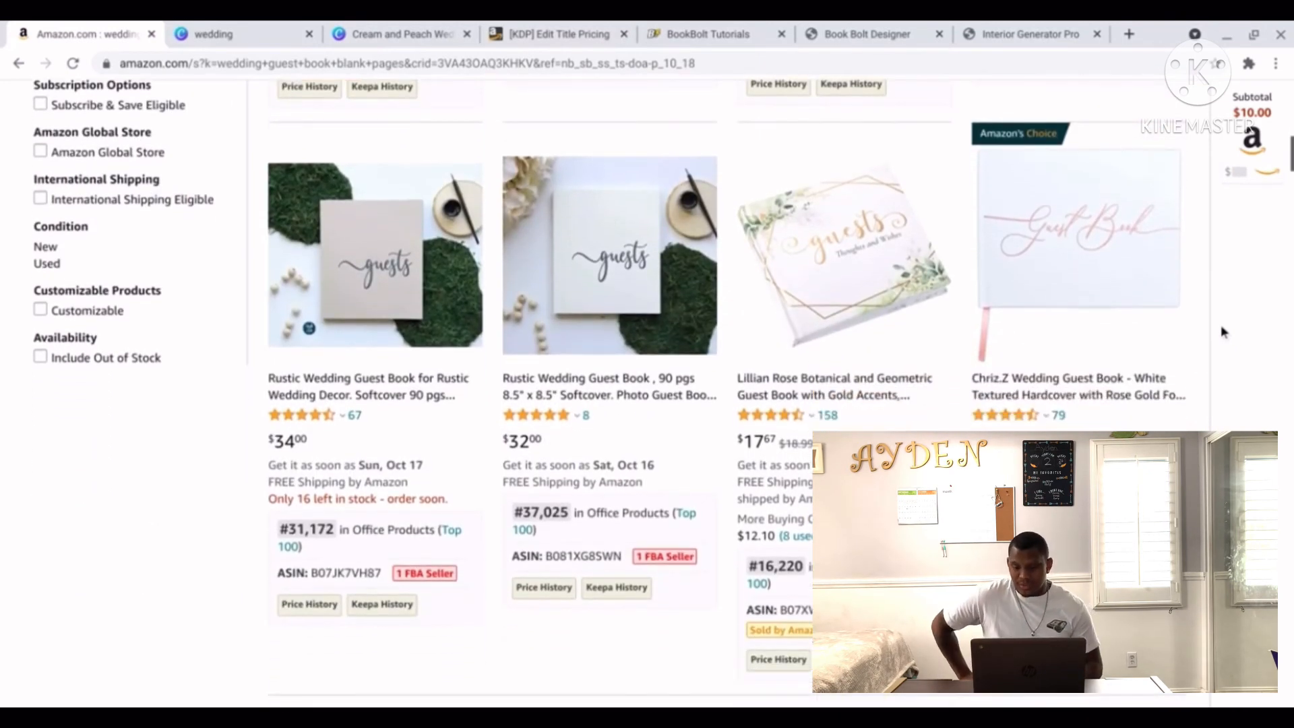
scroll(1220, 325, "down", 1)
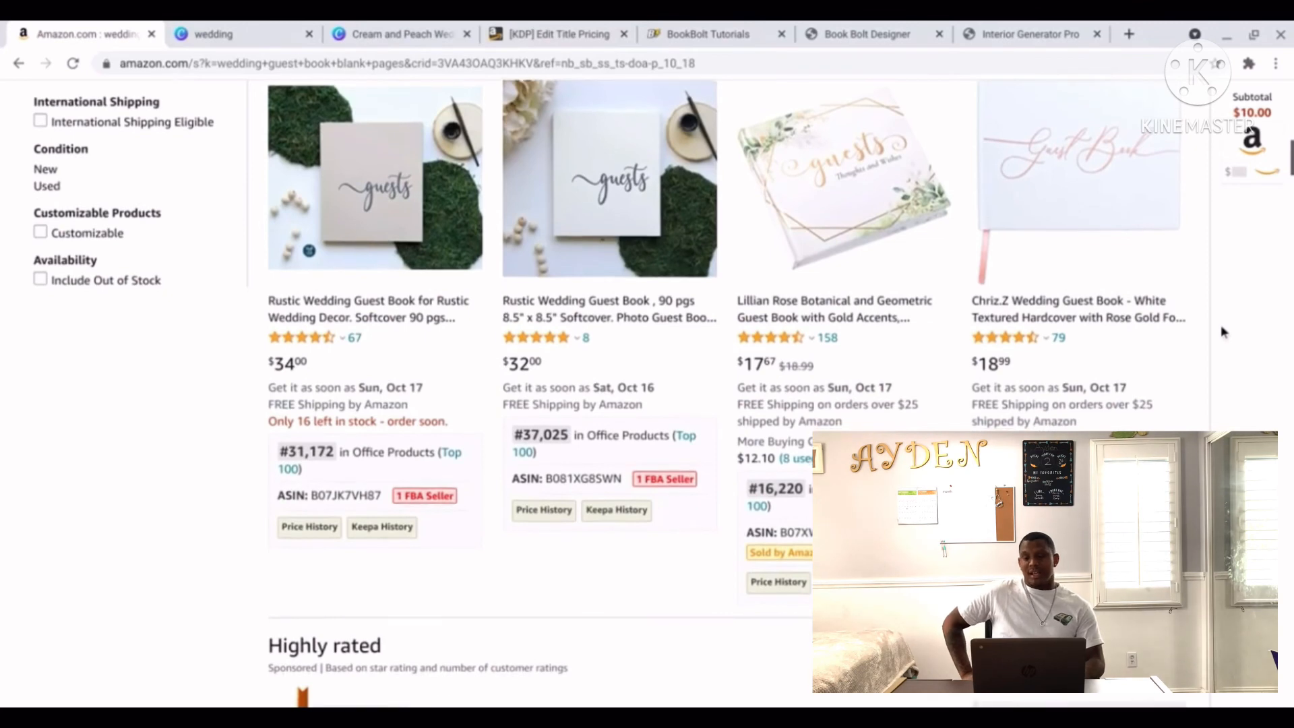
scroll(1220, 325, "up", 1)
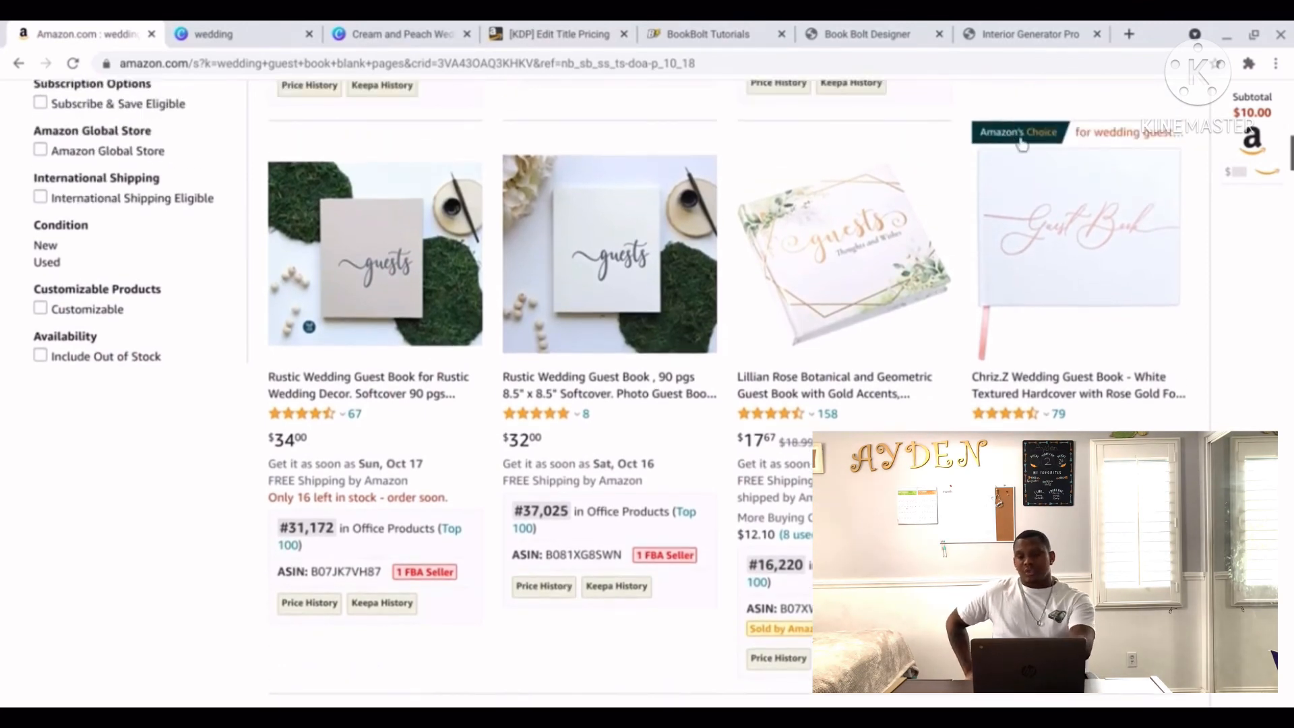
mouse_move(1021, 270)
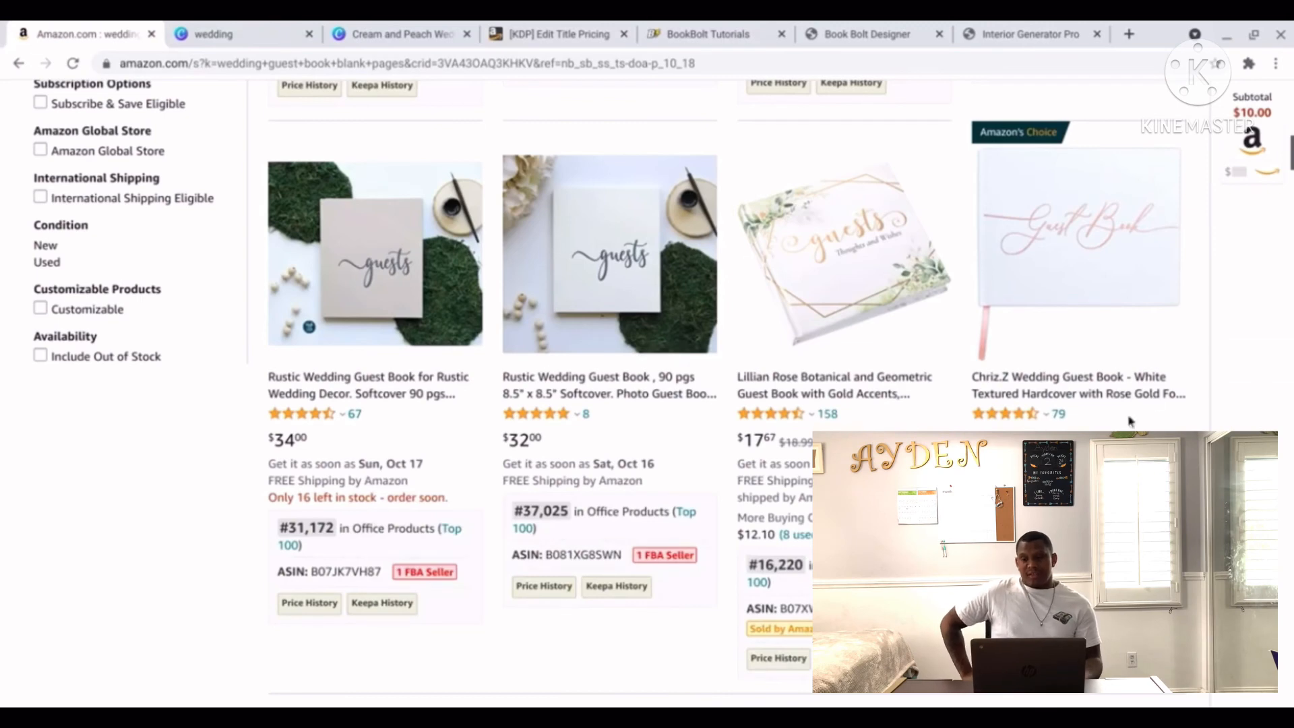
scroll(1235, 425, "down", 3)
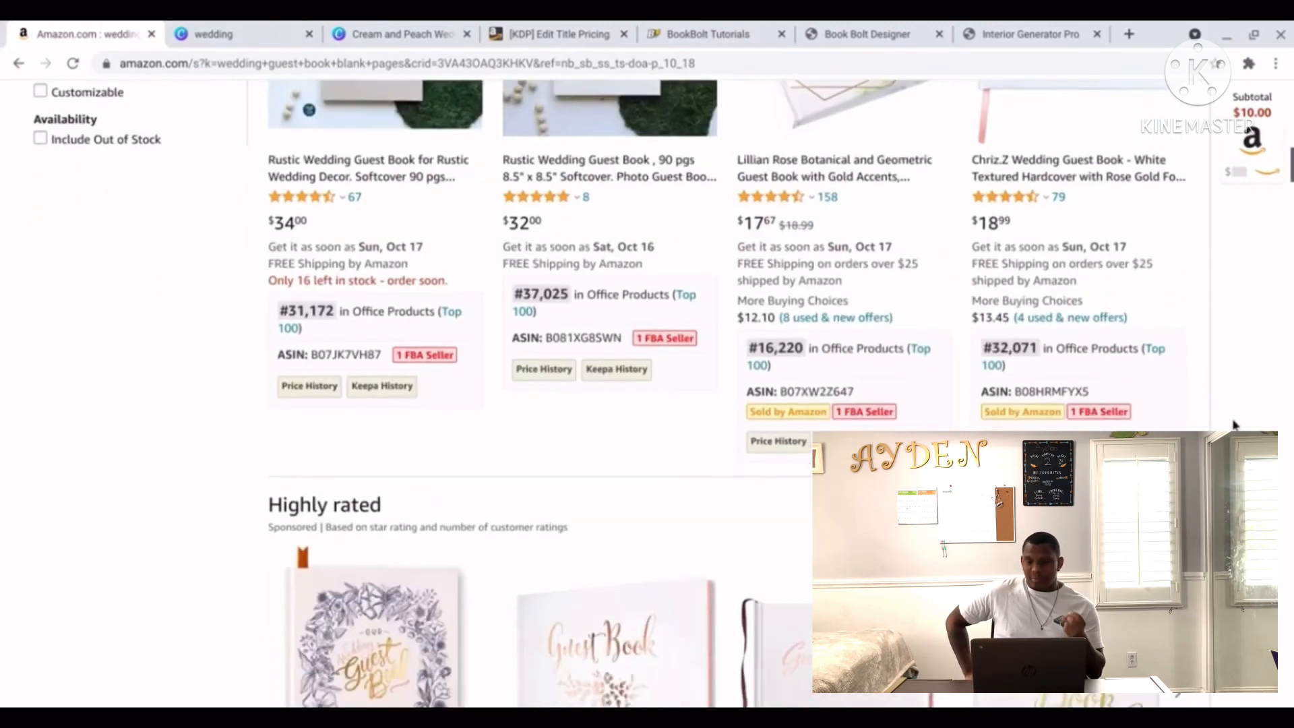
scroll(1233, 424, "down", 5)
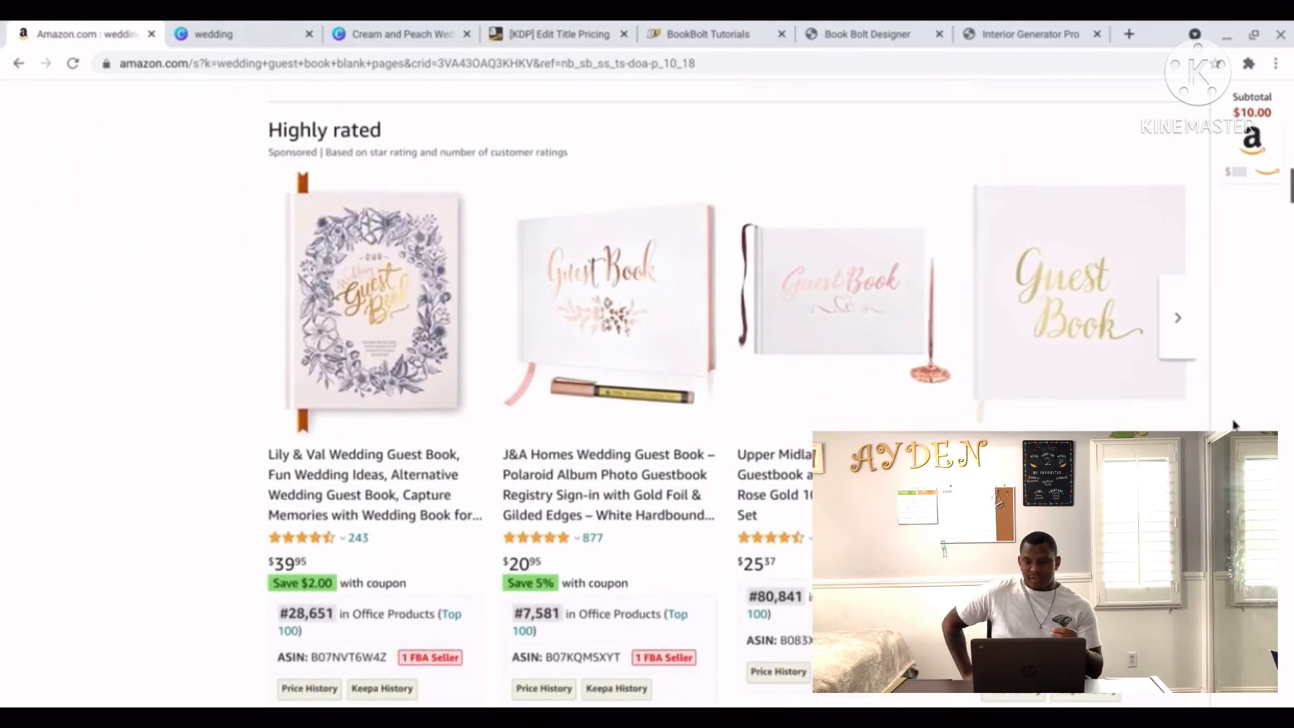
scroll(1234, 425, "down", 3)
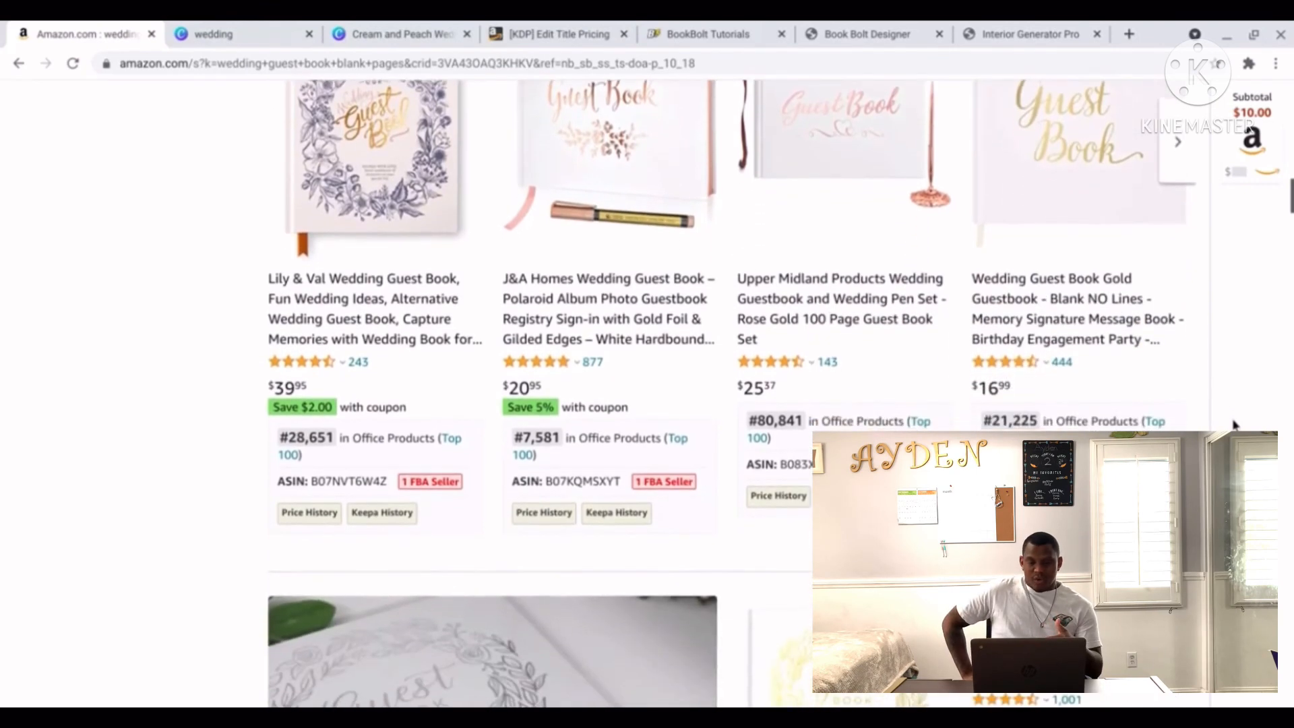
scroll(1179, 405, "down", 5)
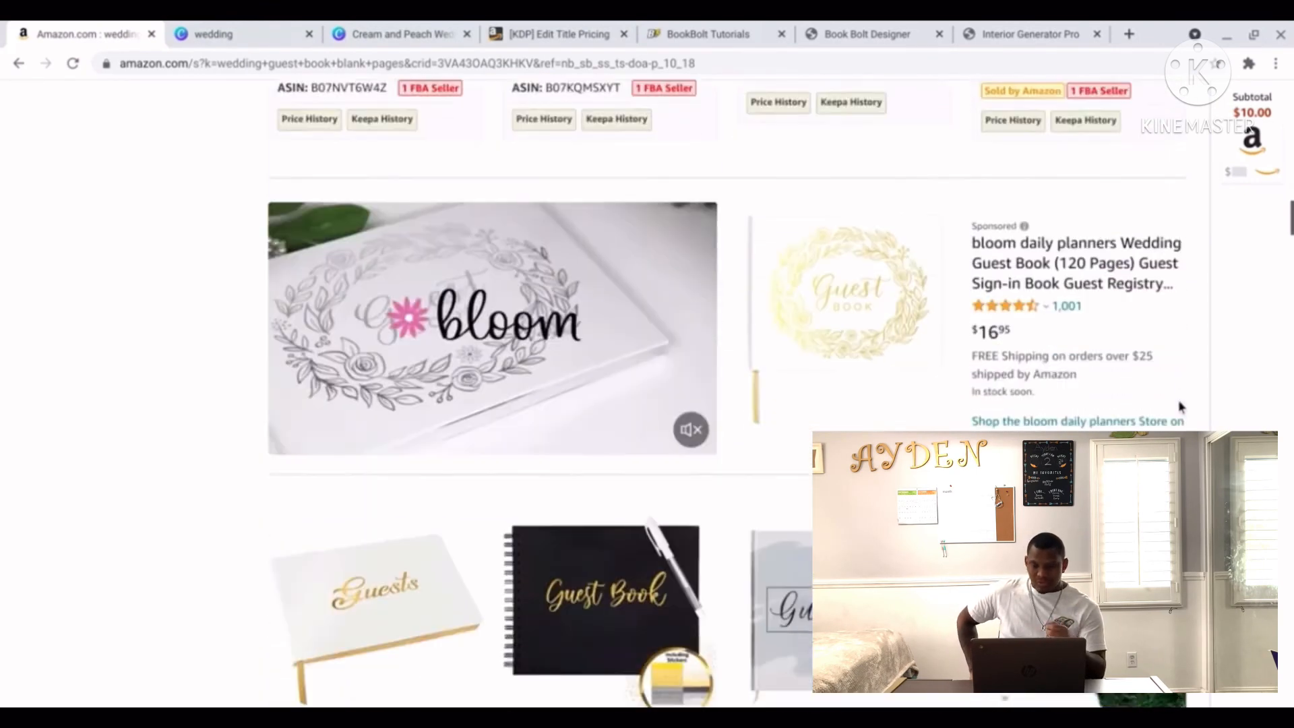
scroll(1179, 405, "down", 5)
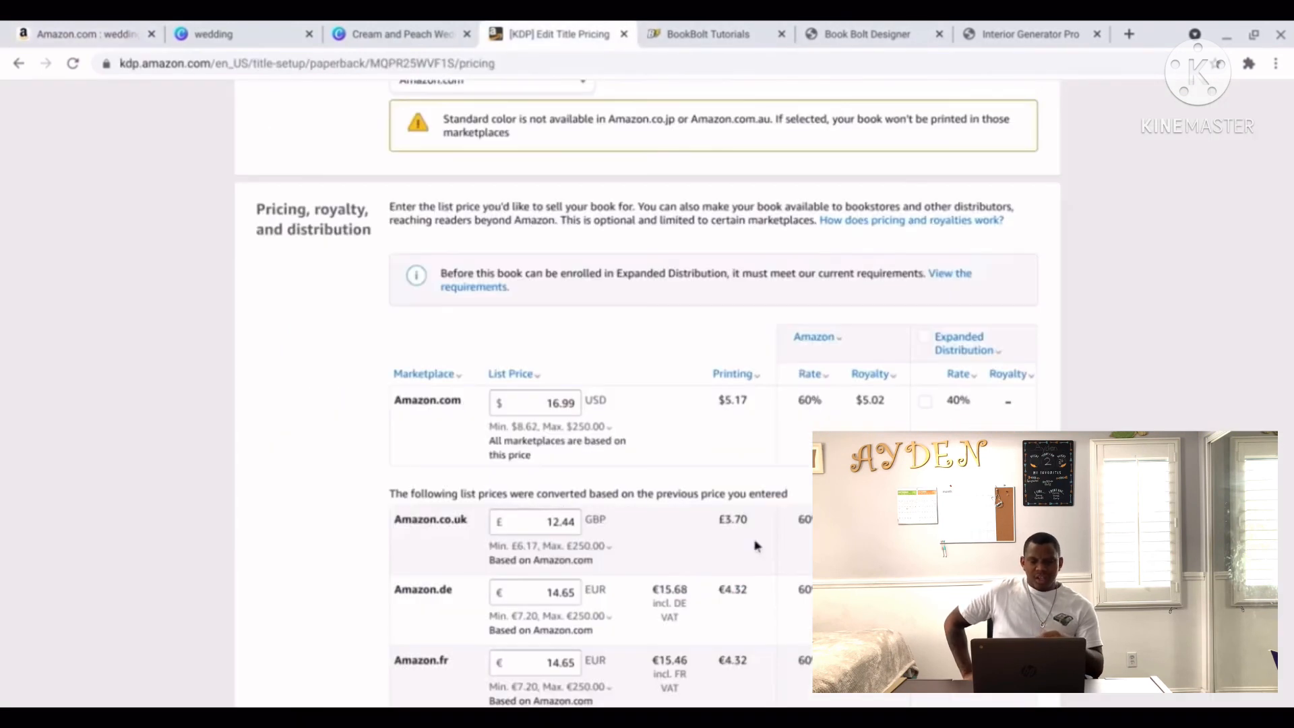
Set the Amazon.com list price back to $14.99 and dismiss the minimum price explanation.
left_click(596, 33)
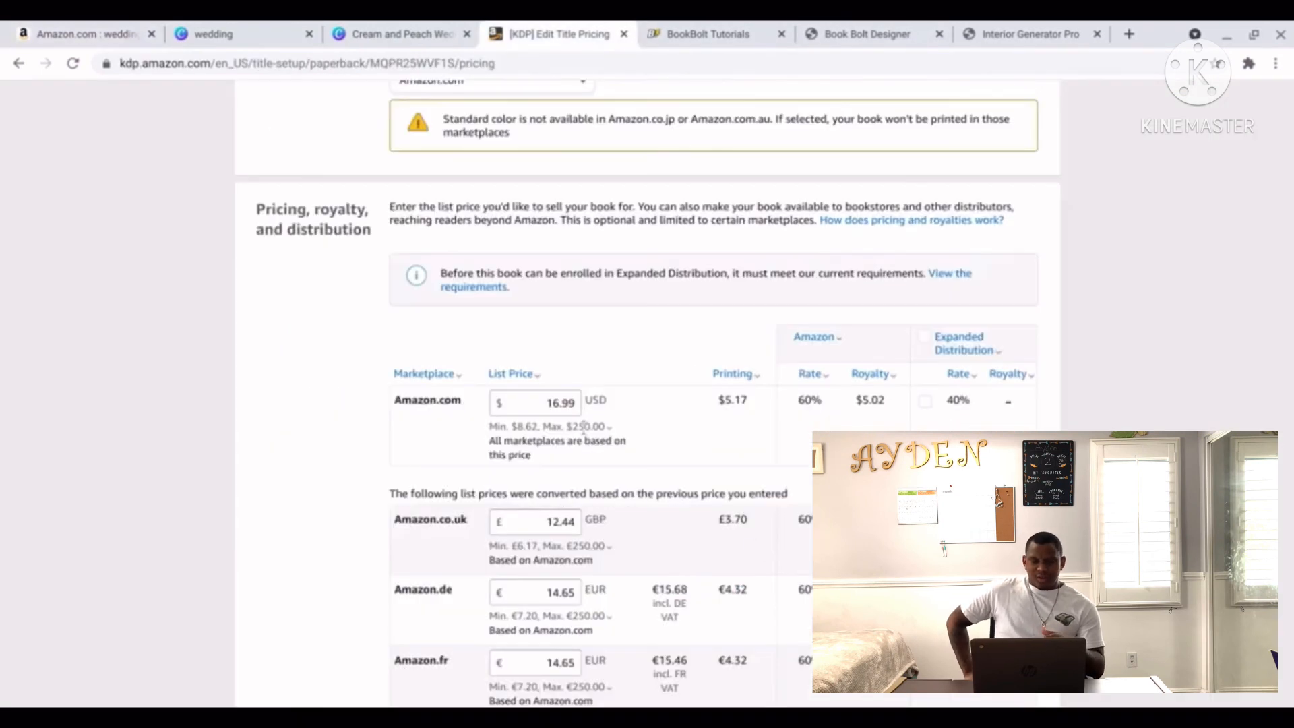
left_click(578, 404)
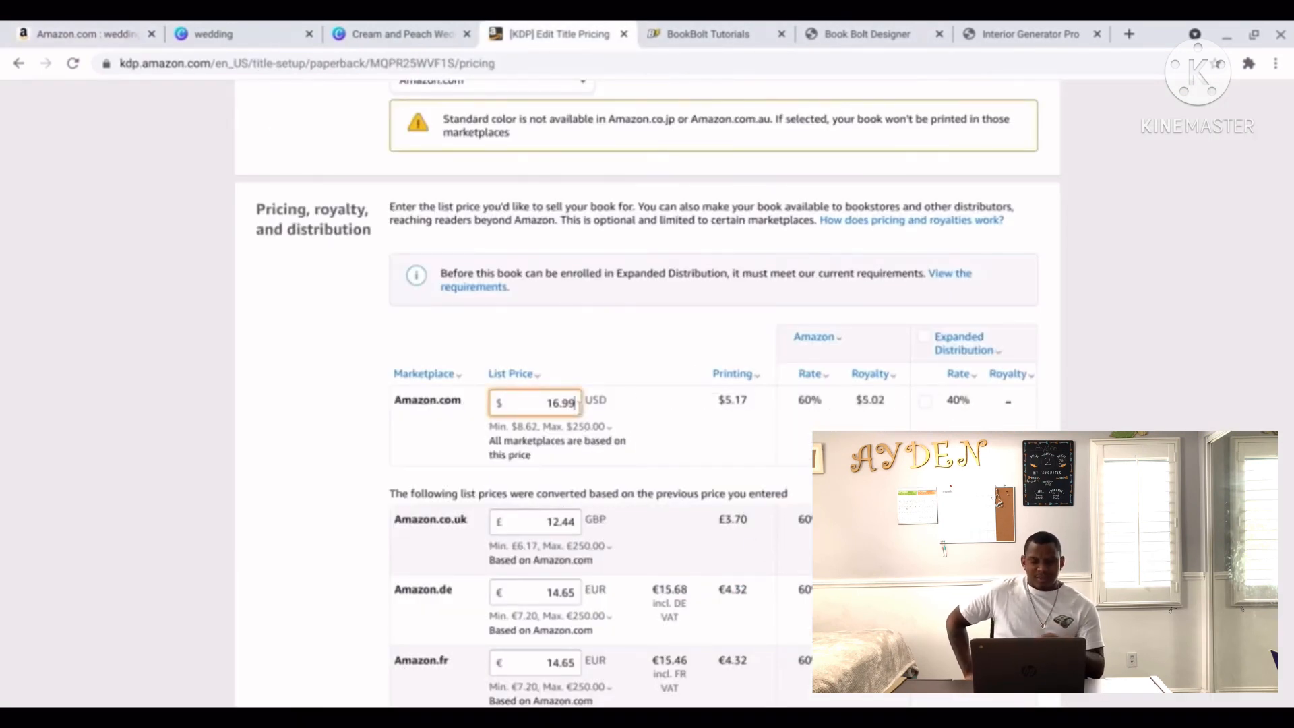
key("BackSpace")
key("BackSpace")
key("BackSpace")
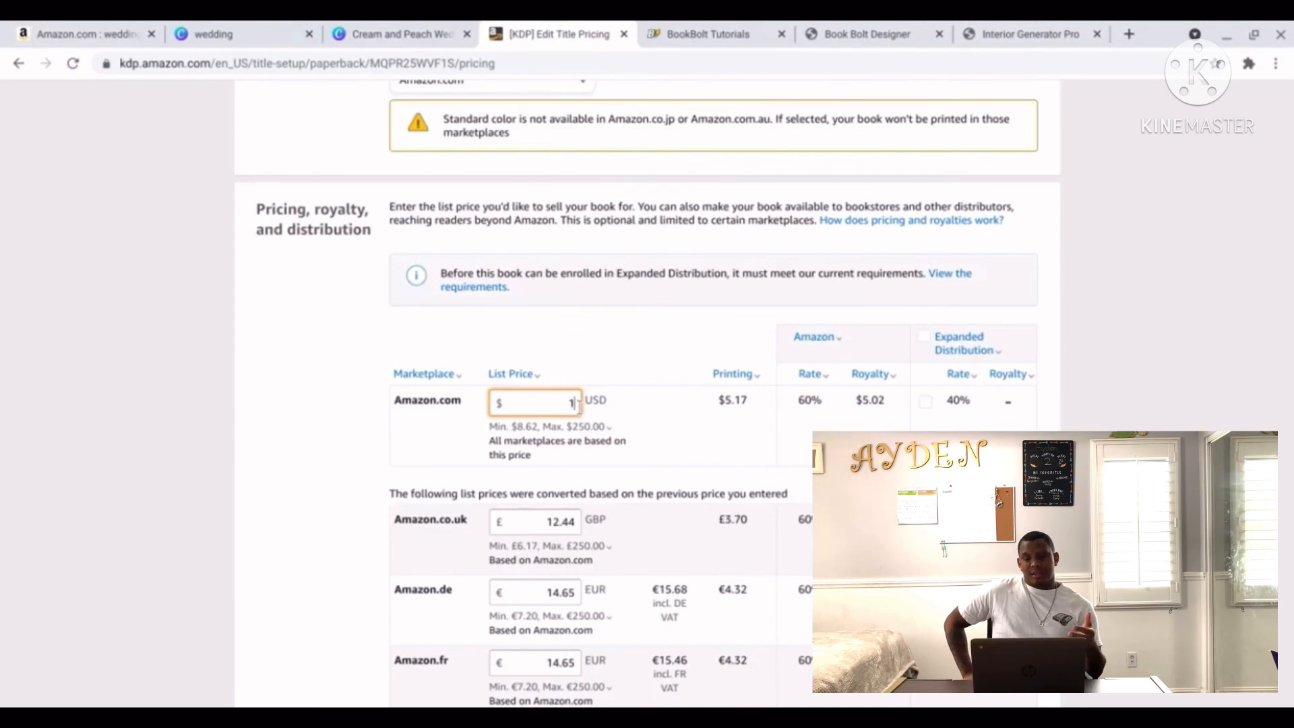
type(".99")
left_click(608, 427)
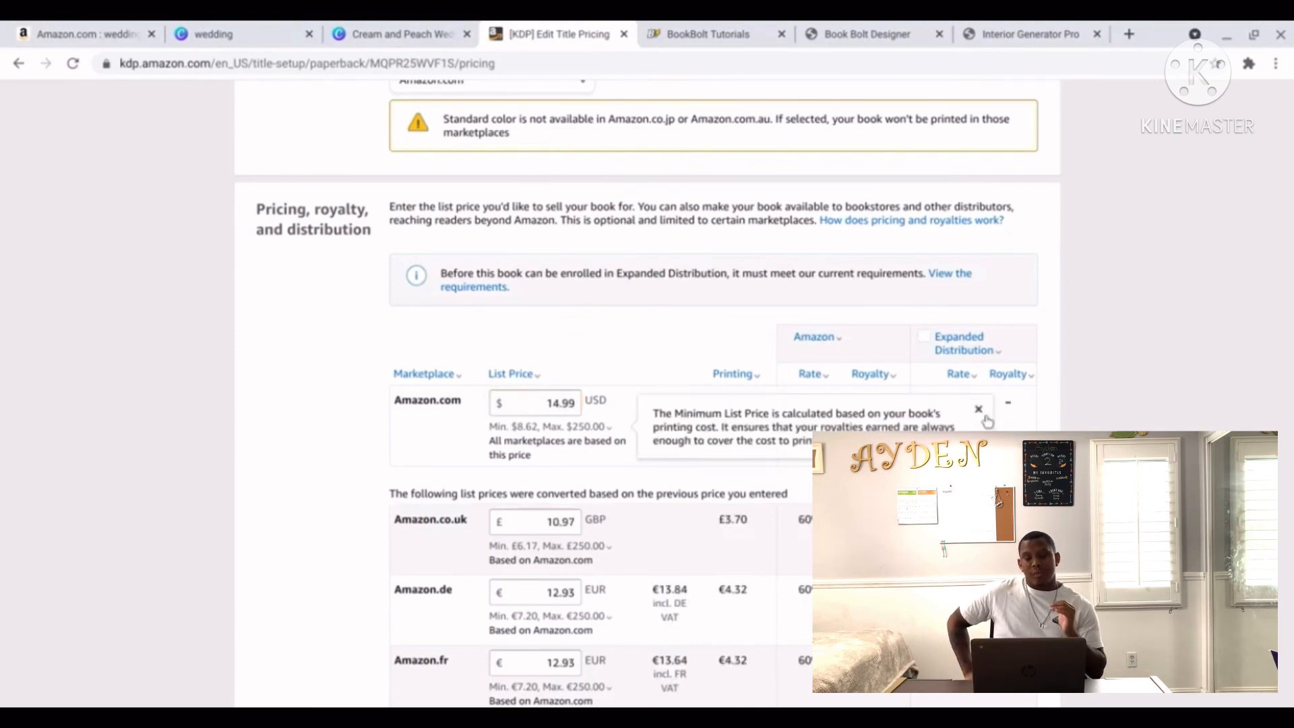
left_click(1072, 390)
Publish the Rustic Wedding Guest Book paperback from the bottom of the pricing page.
scroll(1071, 389, "down", 4)
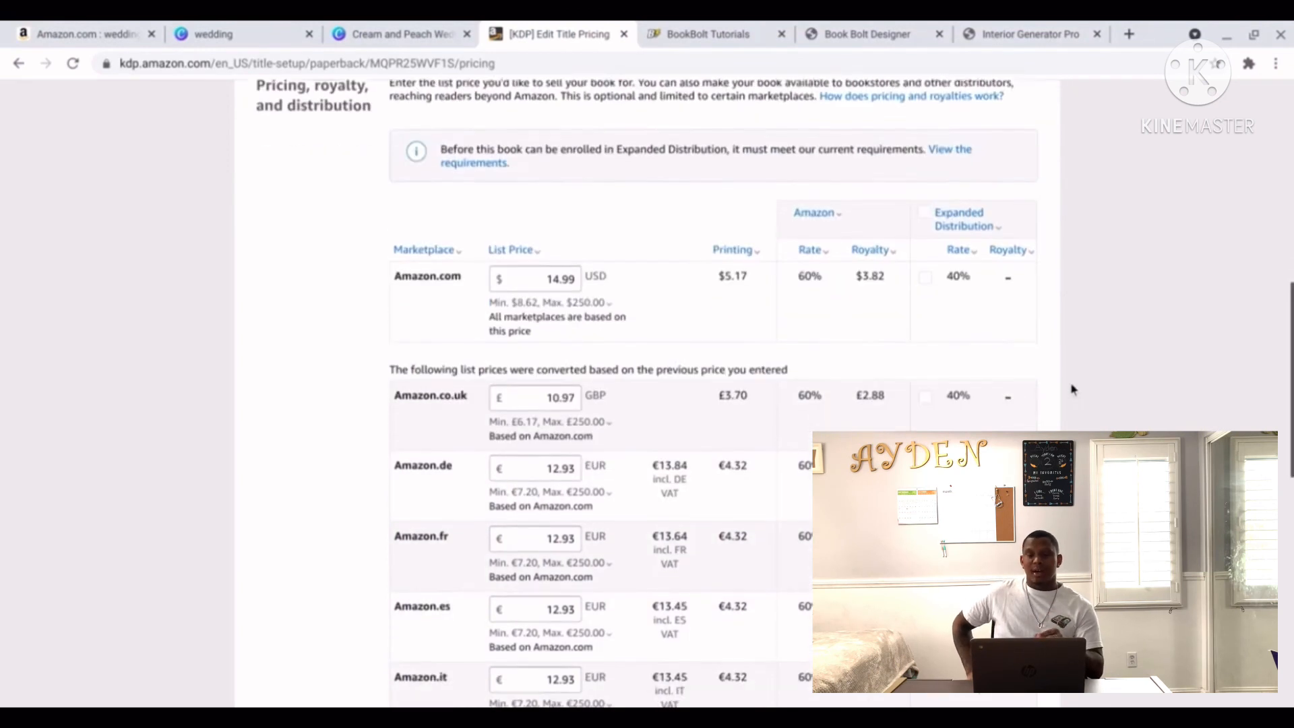
scroll(1072, 390, "down", 2)
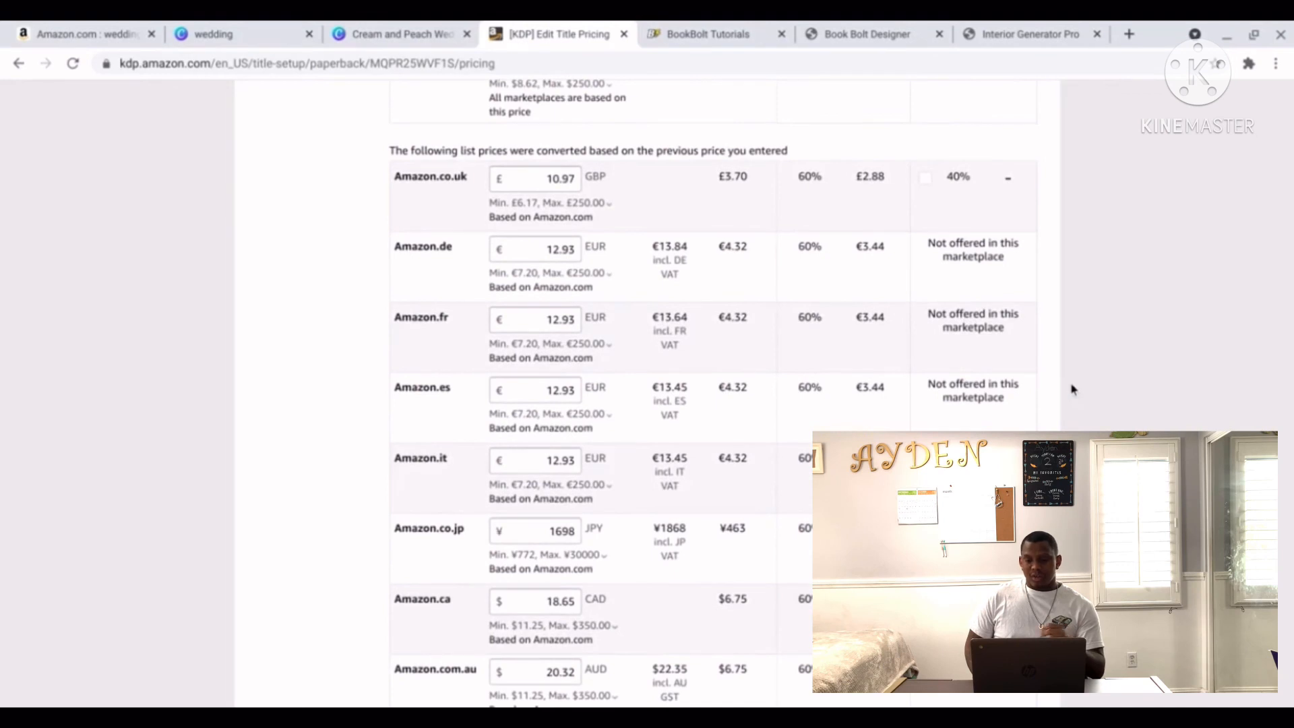
scroll(1071, 389, "down", 6)
scroll(1072, 389, "down", 1)
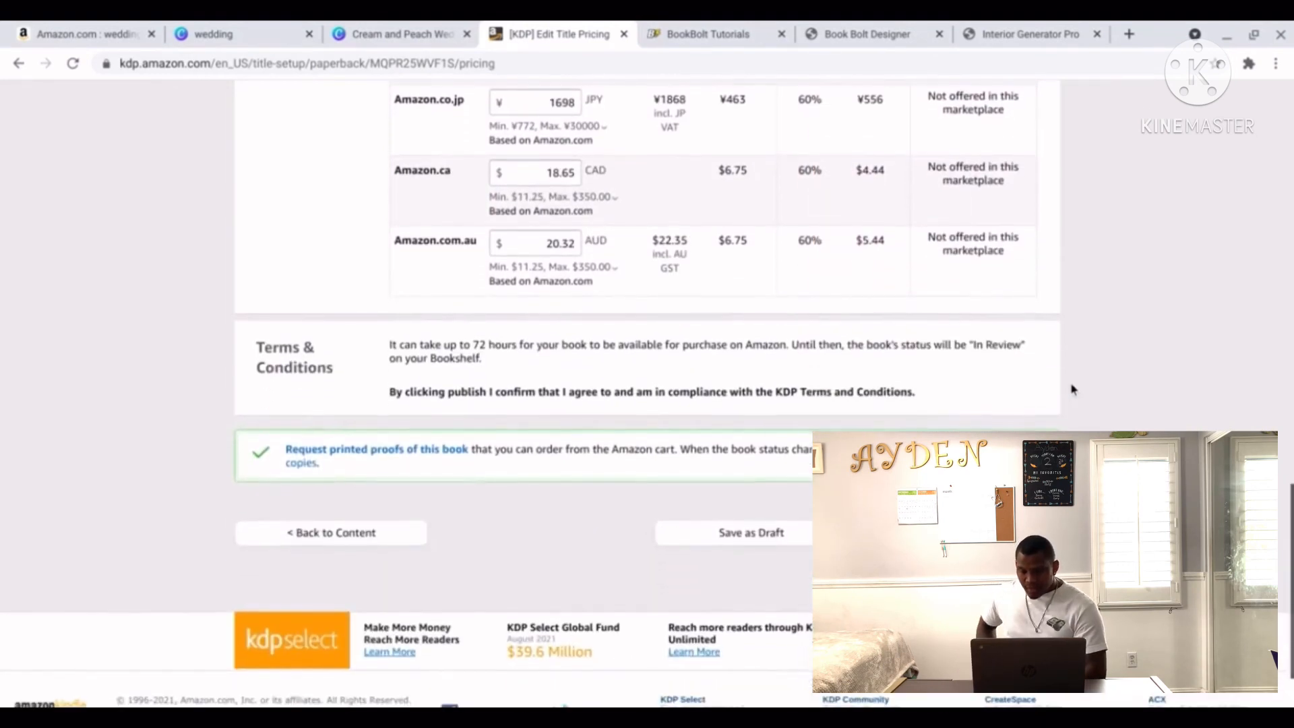
left_click(942, 536)
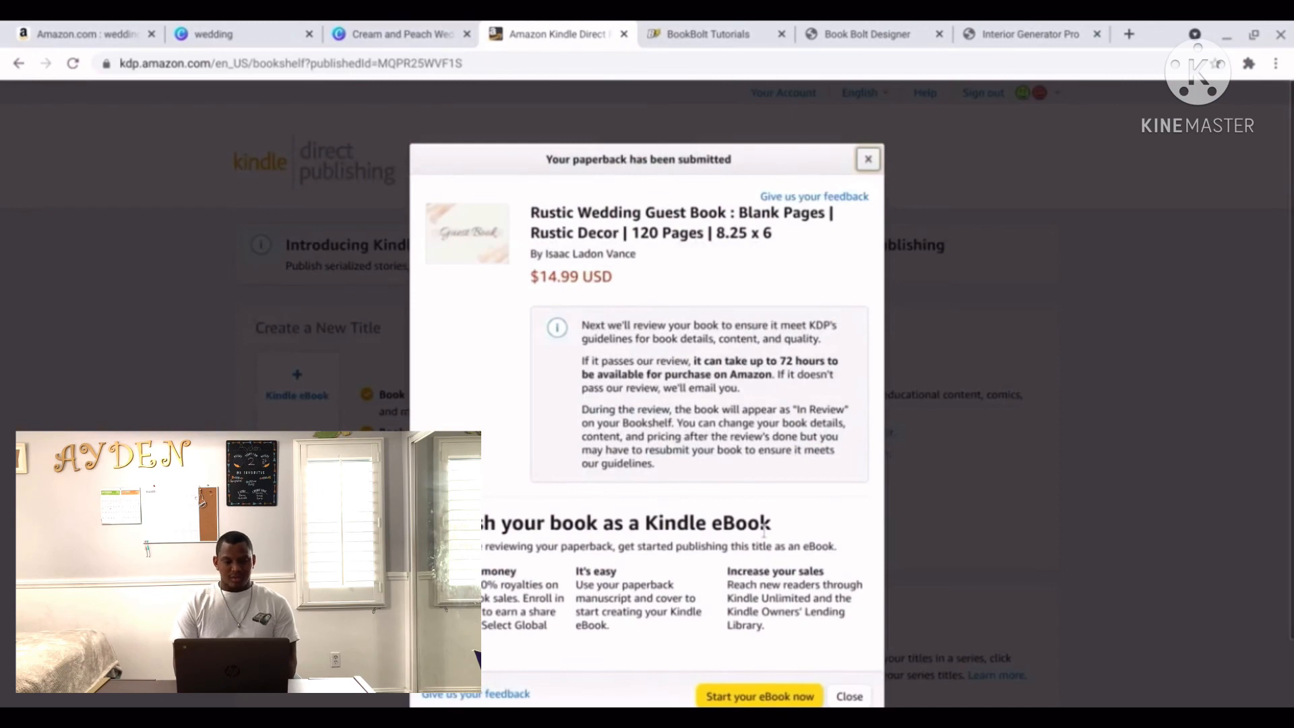
Close the 'Your paperback has been submitted' confirmation.
left_click(848, 696)
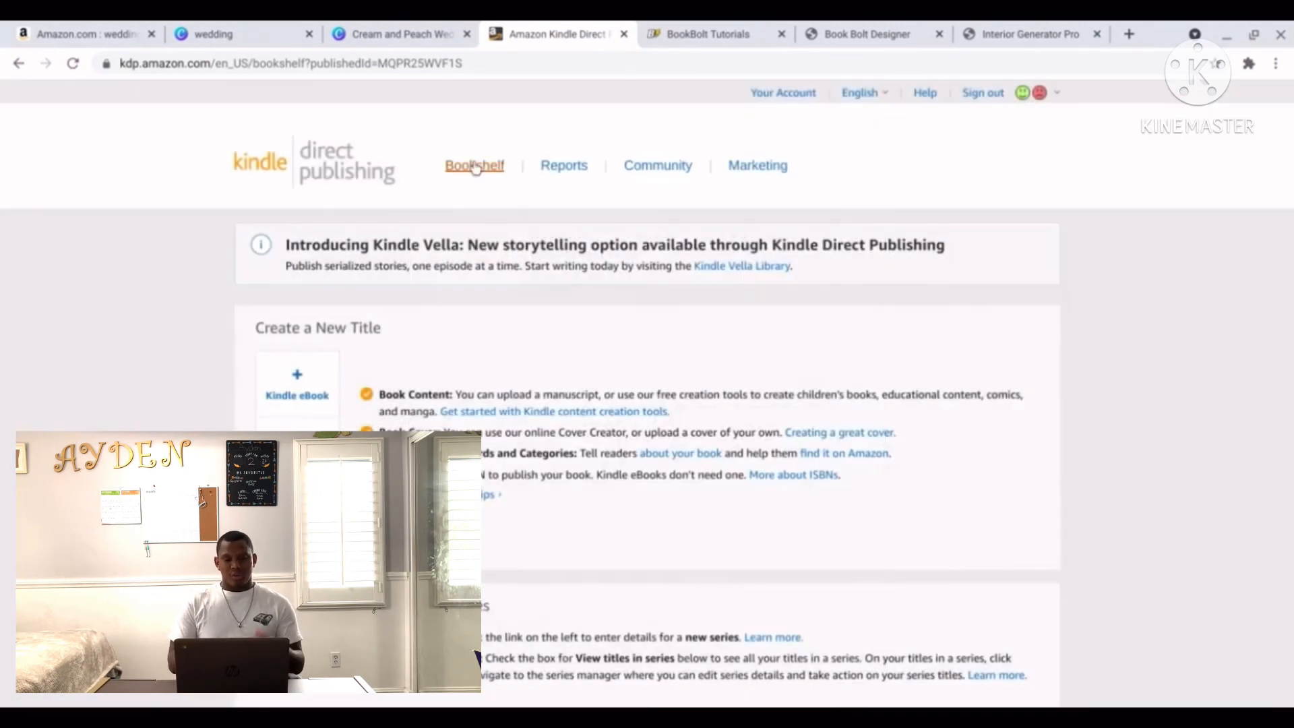
Open the Bookshelf to see the Rustic Wedding Guest Book at $14.99 listed In Review.
left_click(474, 166)
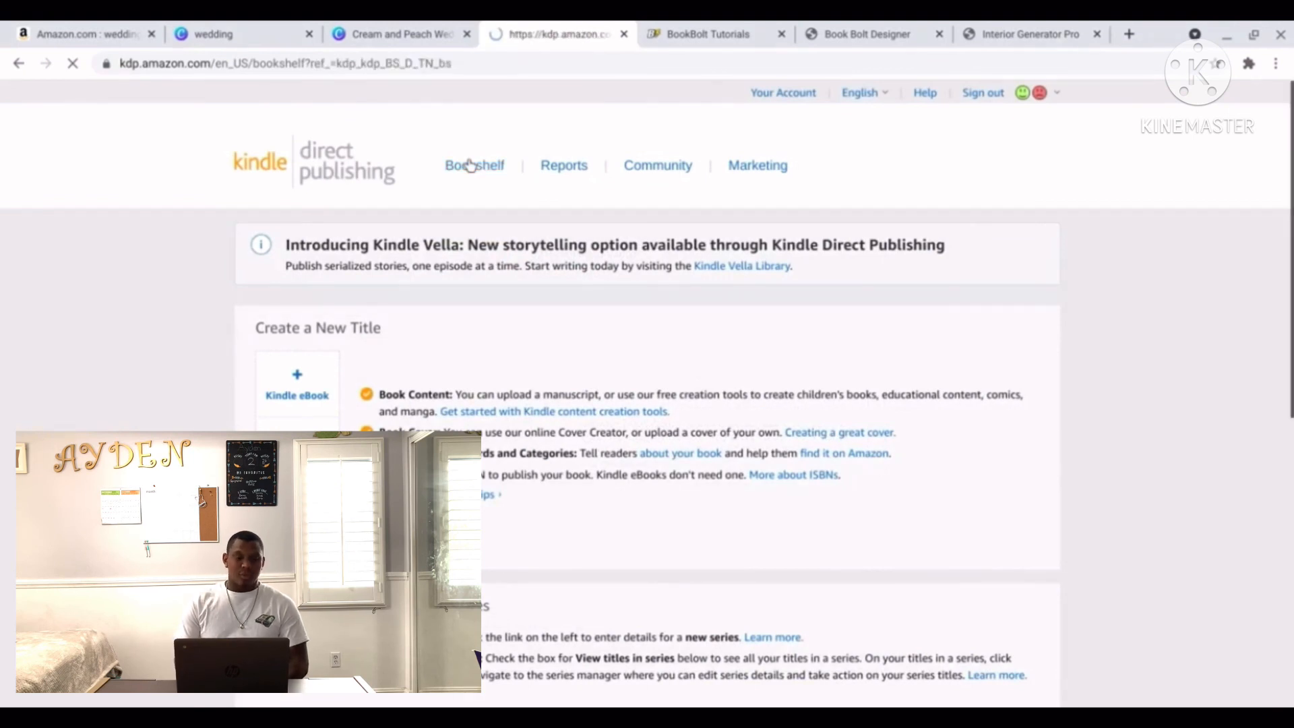
scroll(651, 294, "down", 3)
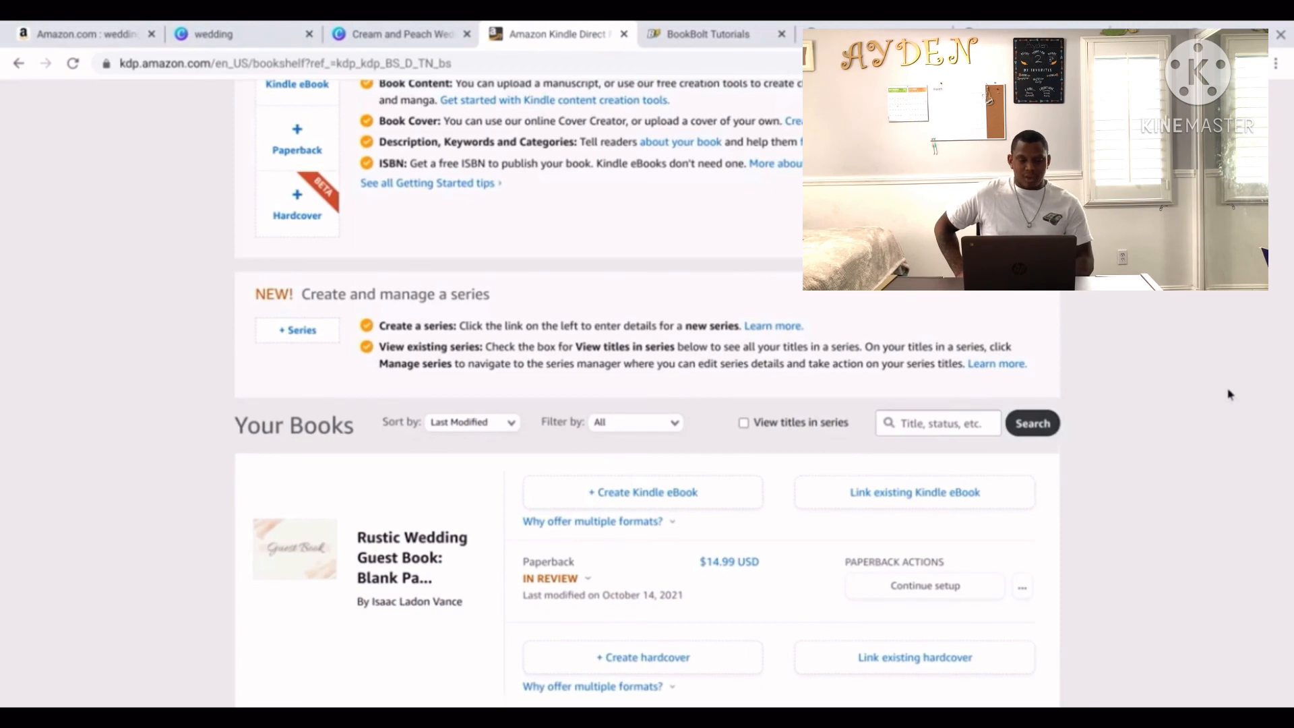
scroll(1230, 395, "down", 8)
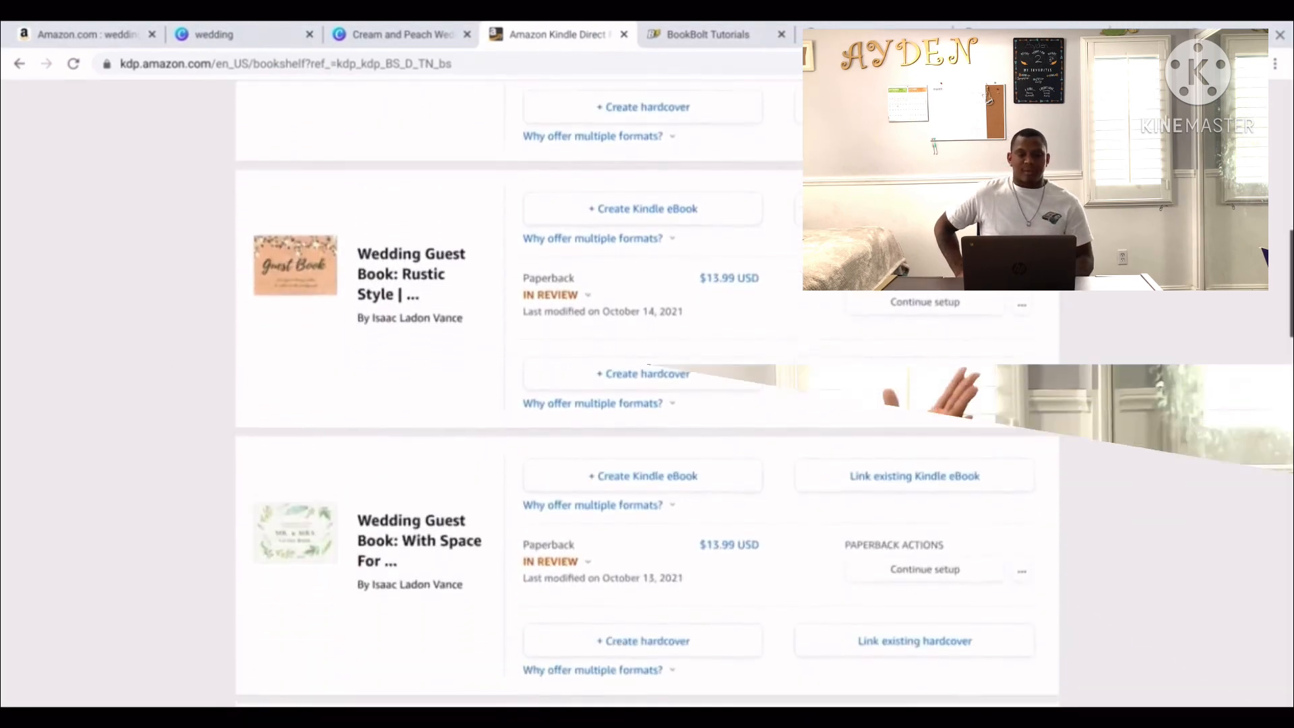